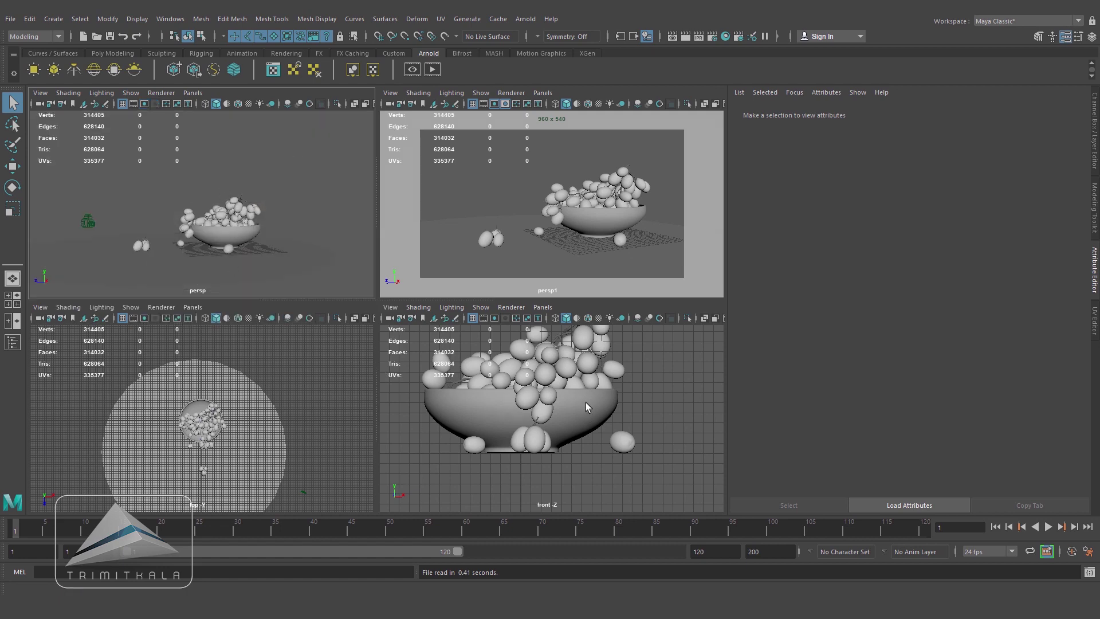
# Switch the front view panel to look through the persp1 camera
pyautogui.click(542, 307)
pyautogui.moveTo(572, 319)
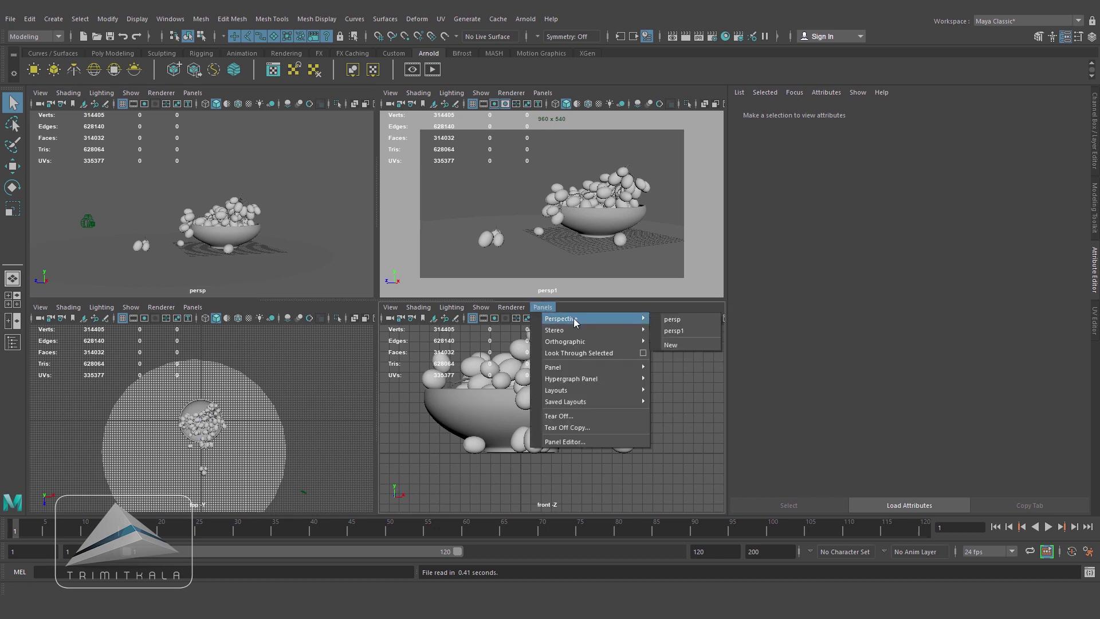
pyautogui.click(682, 330)
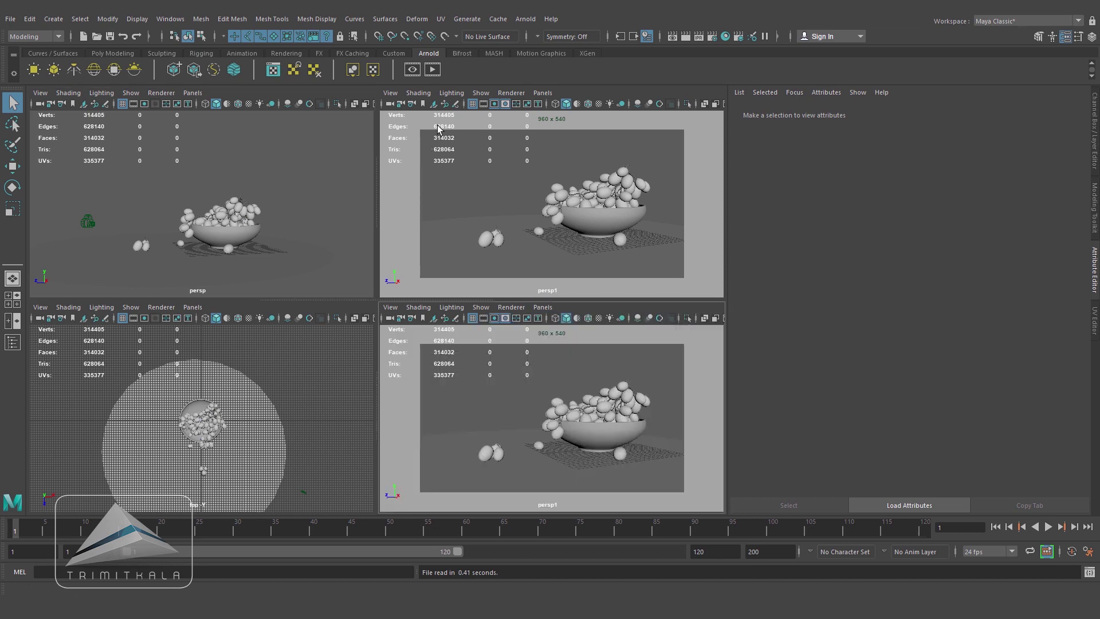
# Open the Arnold RenderView and fit its window over the upper persp1 viewport
pyautogui.click(432, 69)
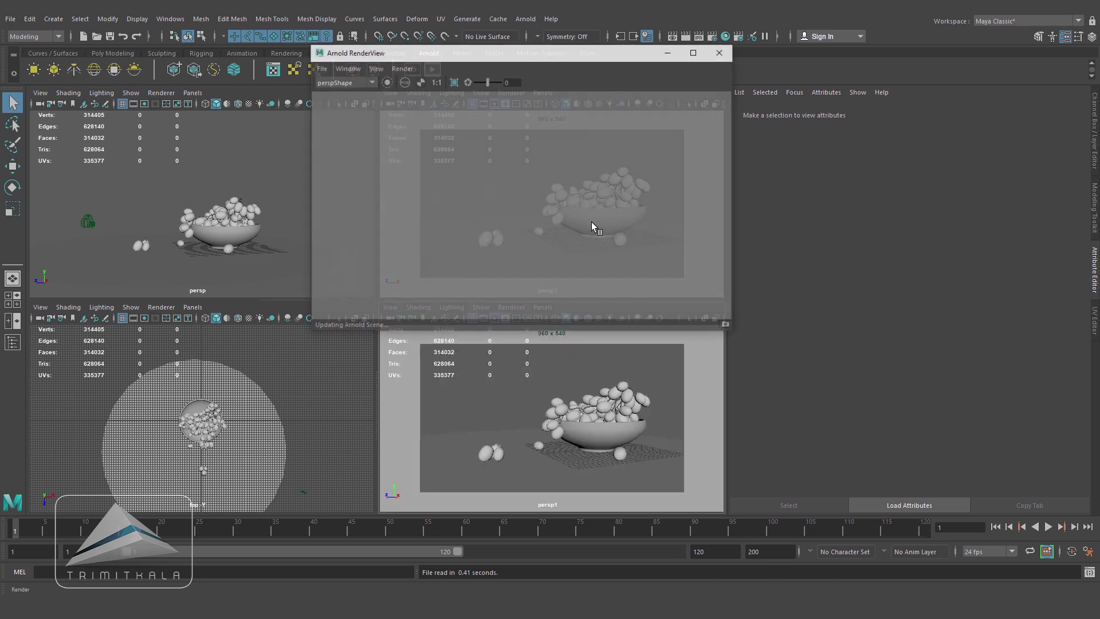
pyautogui.moveTo(732, 48); pyautogui.dragTo(627, 137)
pyautogui.moveTo(512, 148); pyautogui.dragTo(585, 98)
pyautogui.moveTo(697, 285); pyautogui.dragTo(725, 304)
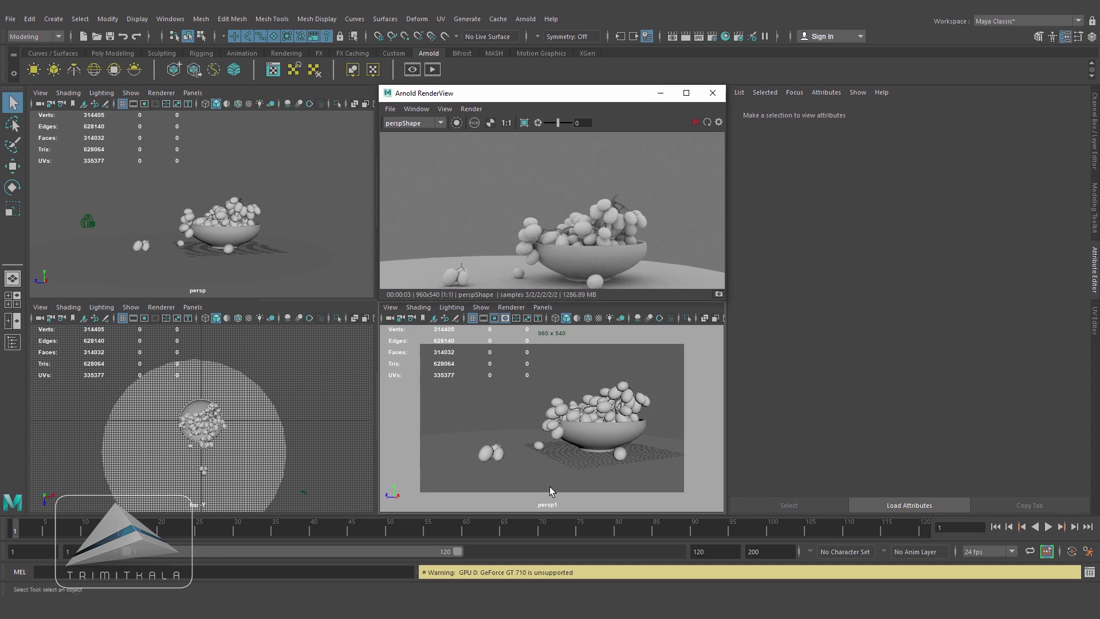
# Set the render camera to perspShape1 and start a live IPR render
pyautogui.click(442, 123)
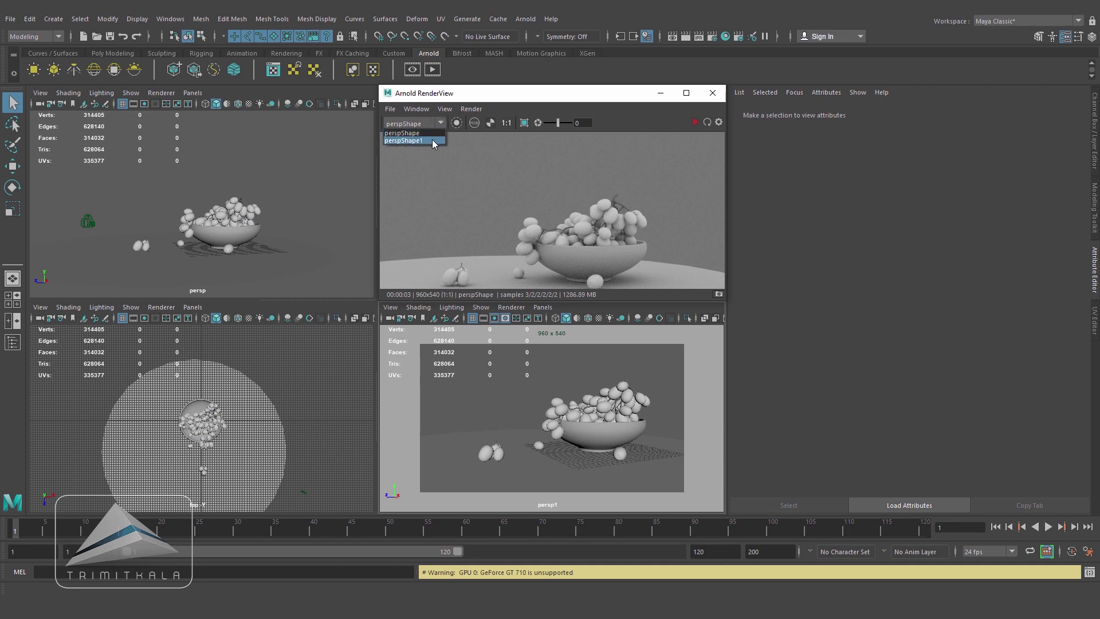
pyautogui.click(432, 140)
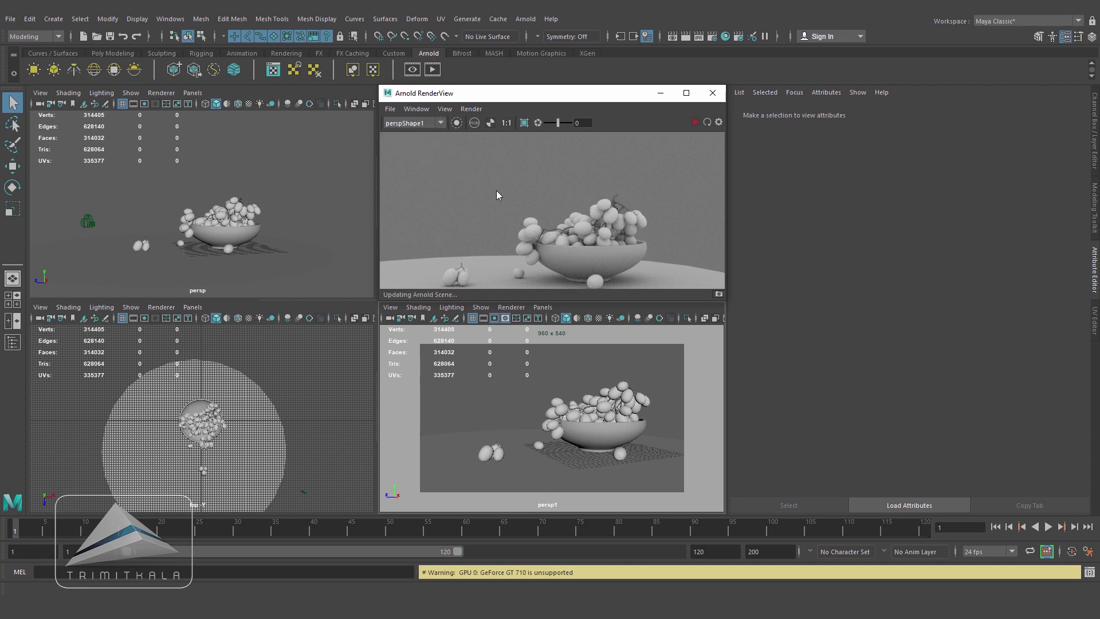
pyautogui.click(694, 123)
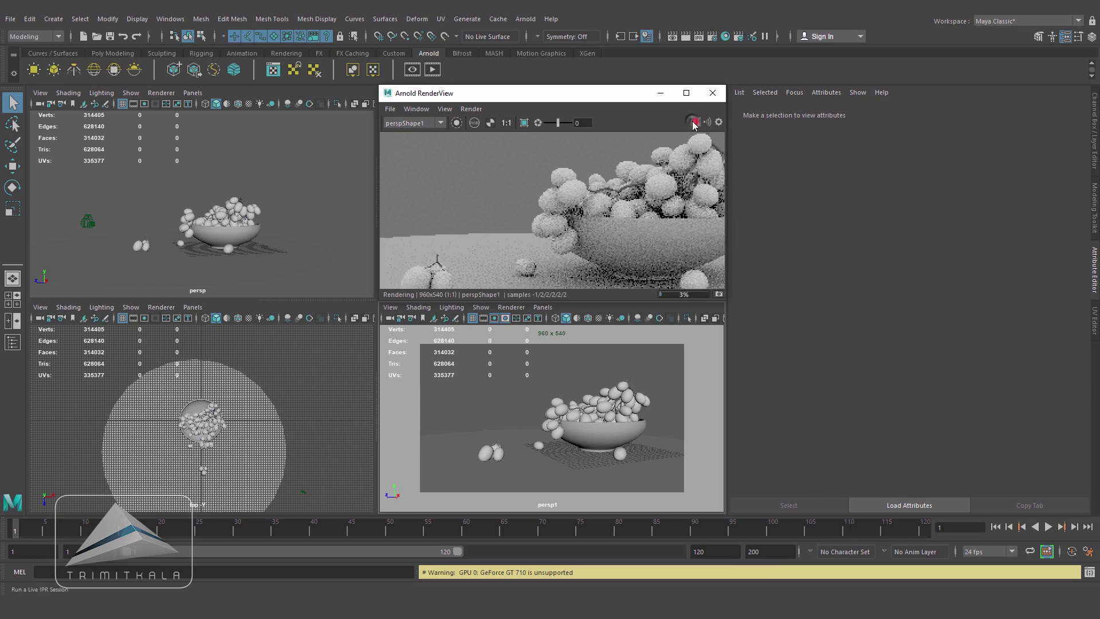
# Set the render's test resolution to 50% and stop the live render
pyautogui.click(445, 108)
pyautogui.moveTo(480, 216)
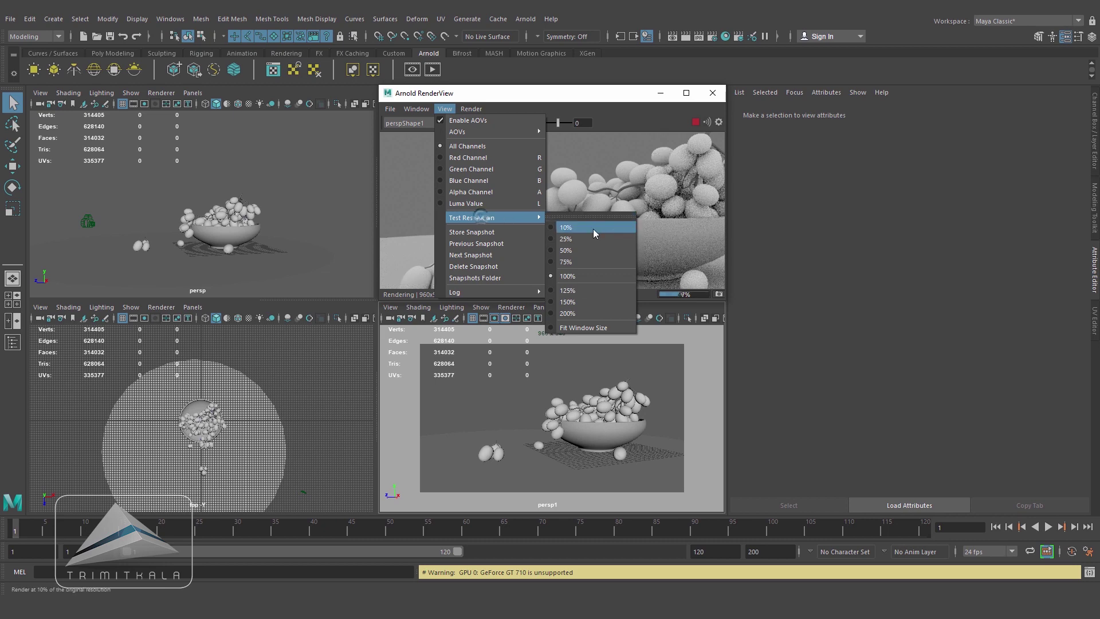
pyautogui.click(569, 251)
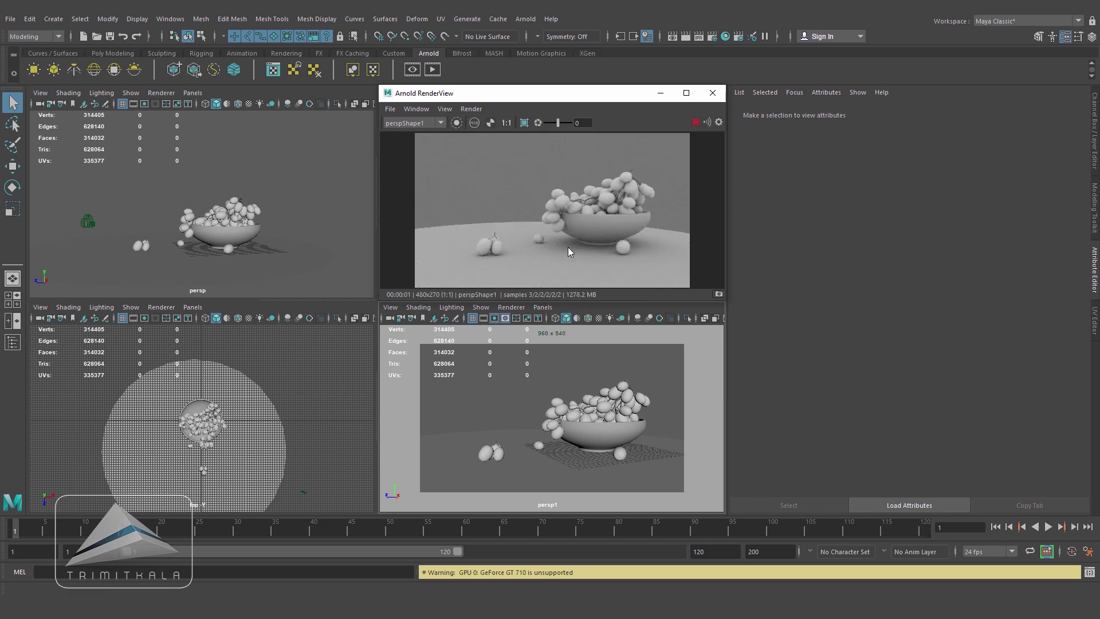
pyautogui.click(694, 122)
# Create an Arnold skydome light and run a brief IPR render to check its lighting
pyautogui.click(94, 73)
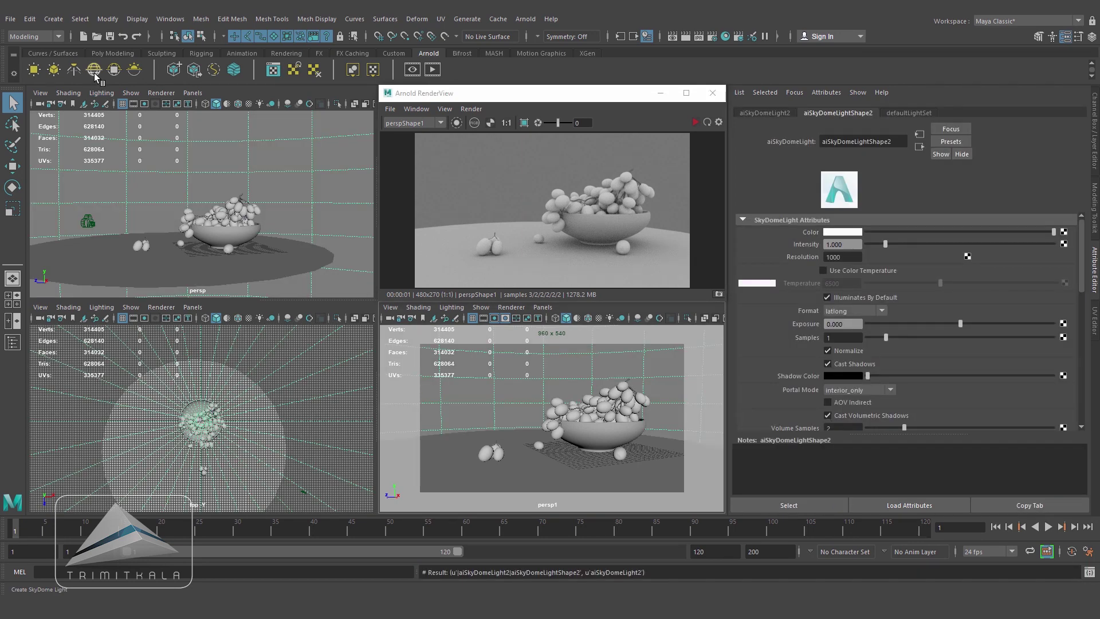
pyautogui.click(695, 122)
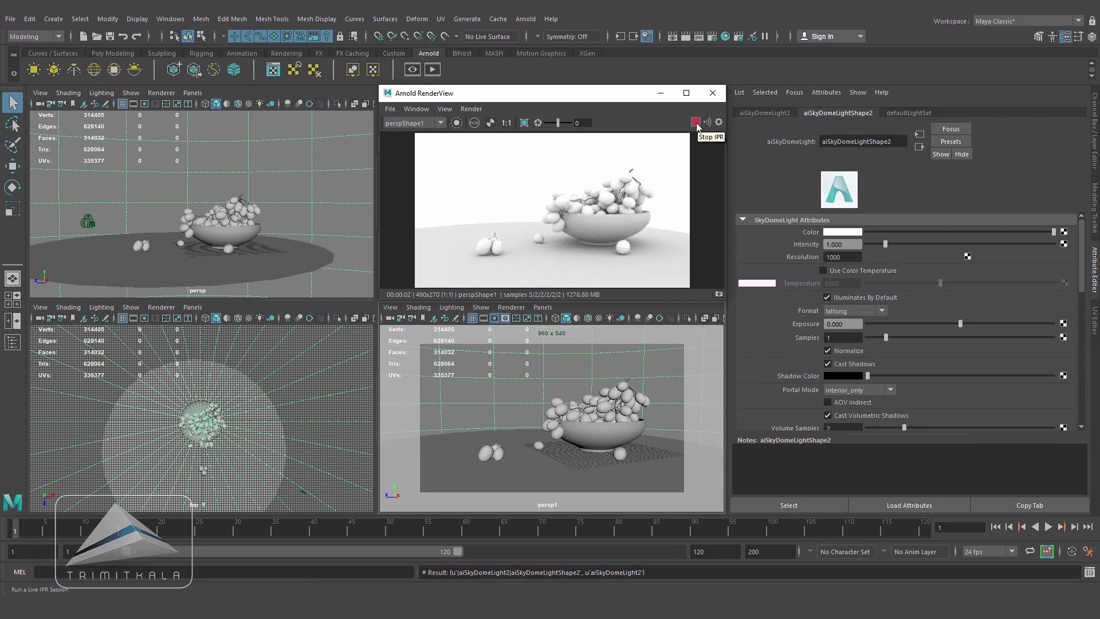
pyautogui.click(696, 123)
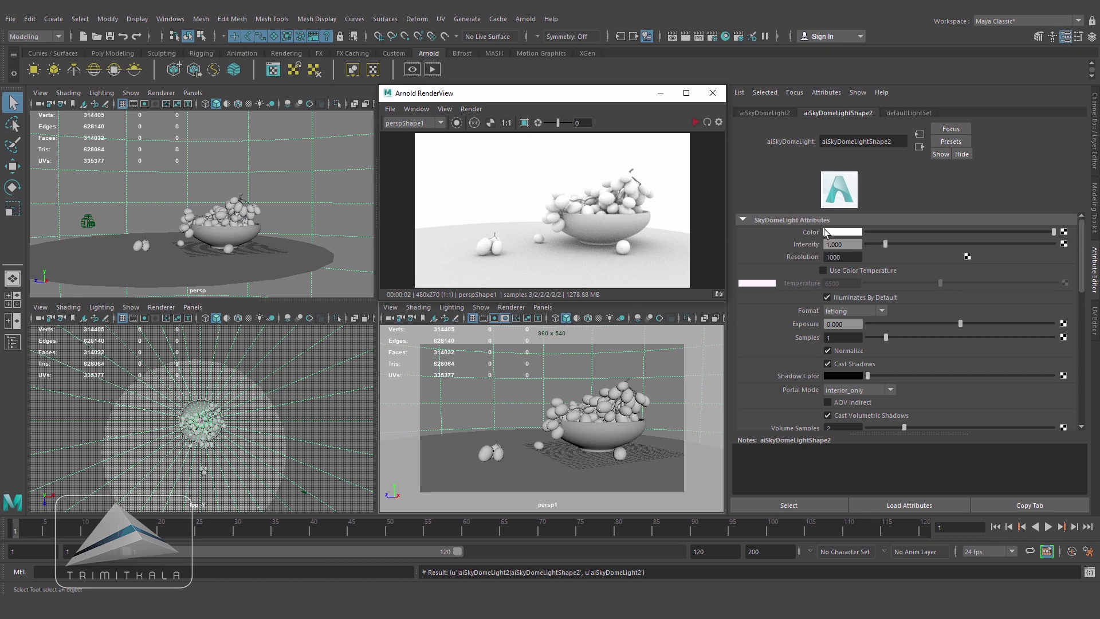
# Map a File texture with artist_workshop_2k.hdr to the skydome light's color and restart the live render
pyautogui.click(1064, 231)
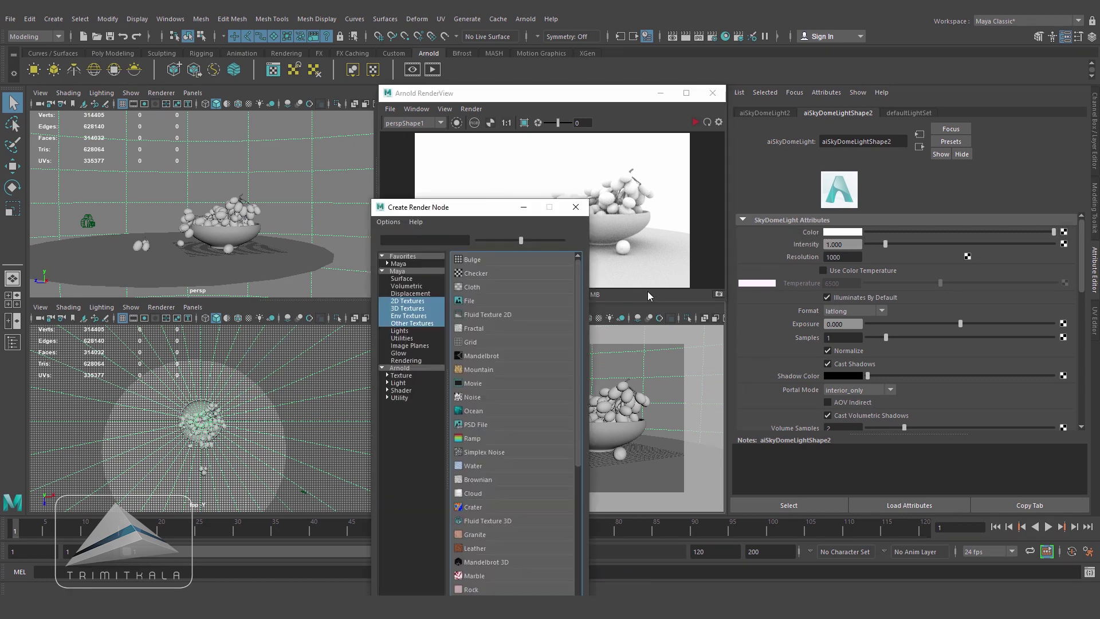
pyautogui.click(470, 300)
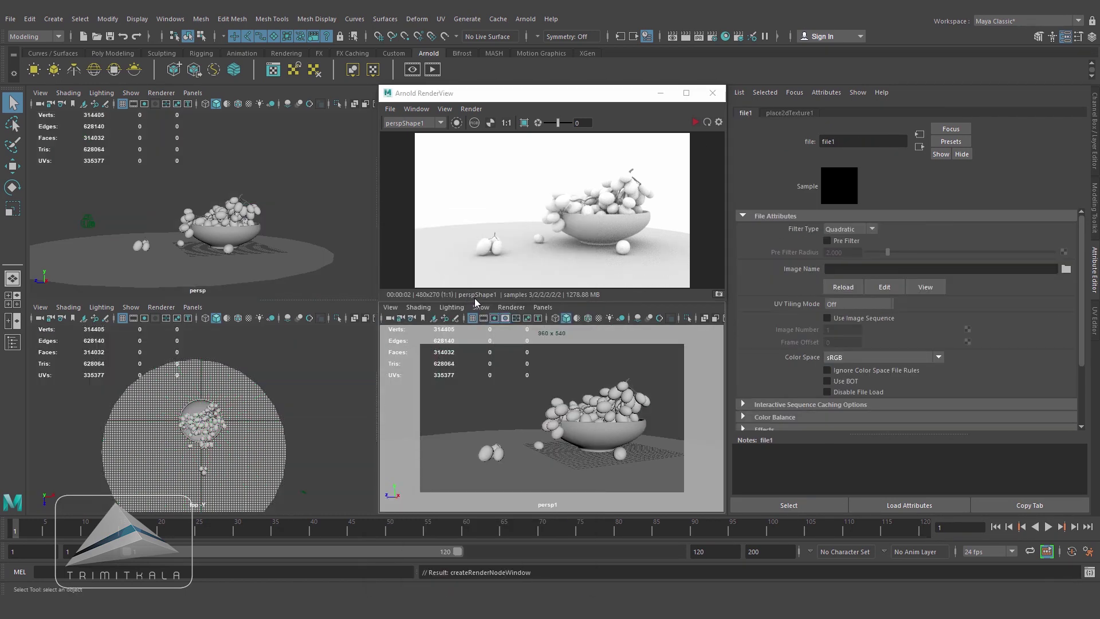
pyautogui.click(1065, 269)
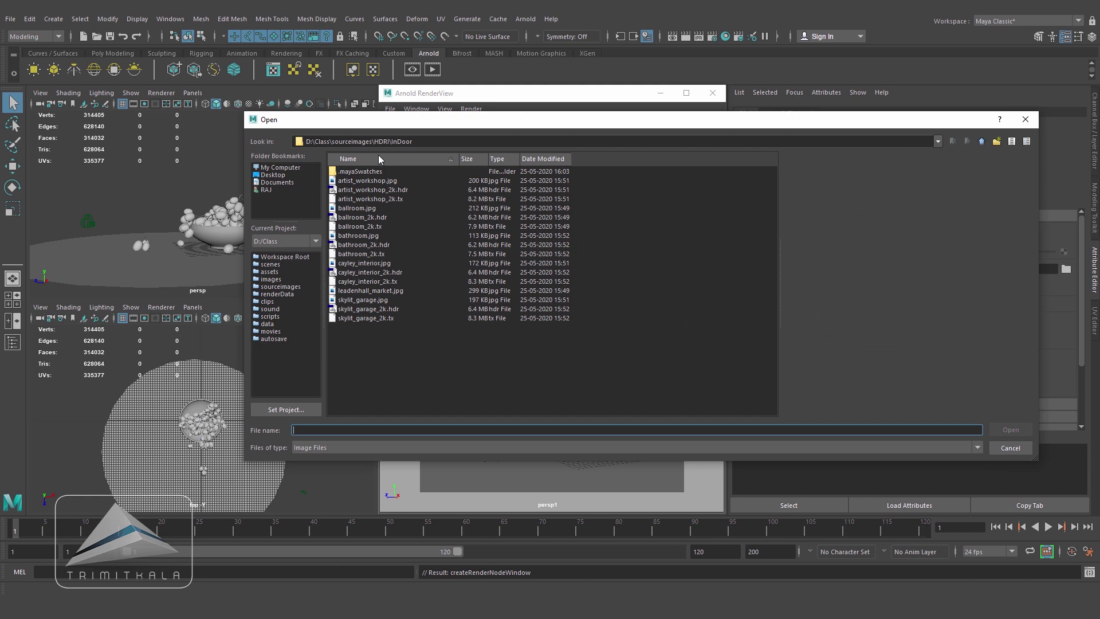
pyautogui.click(373, 191)
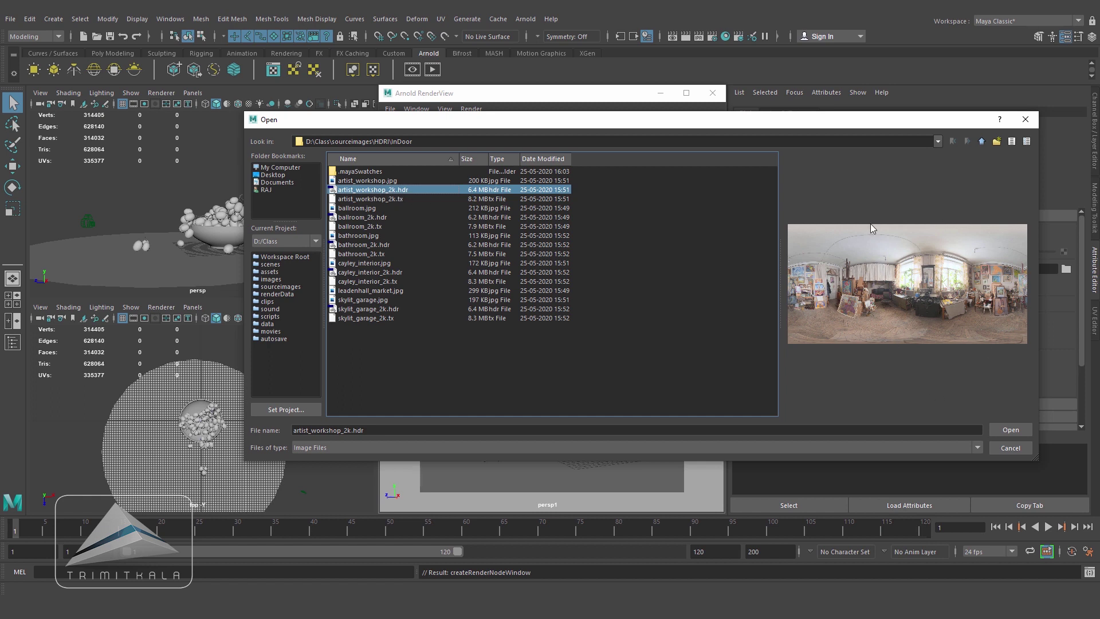
pyautogui.click(1011, 430)
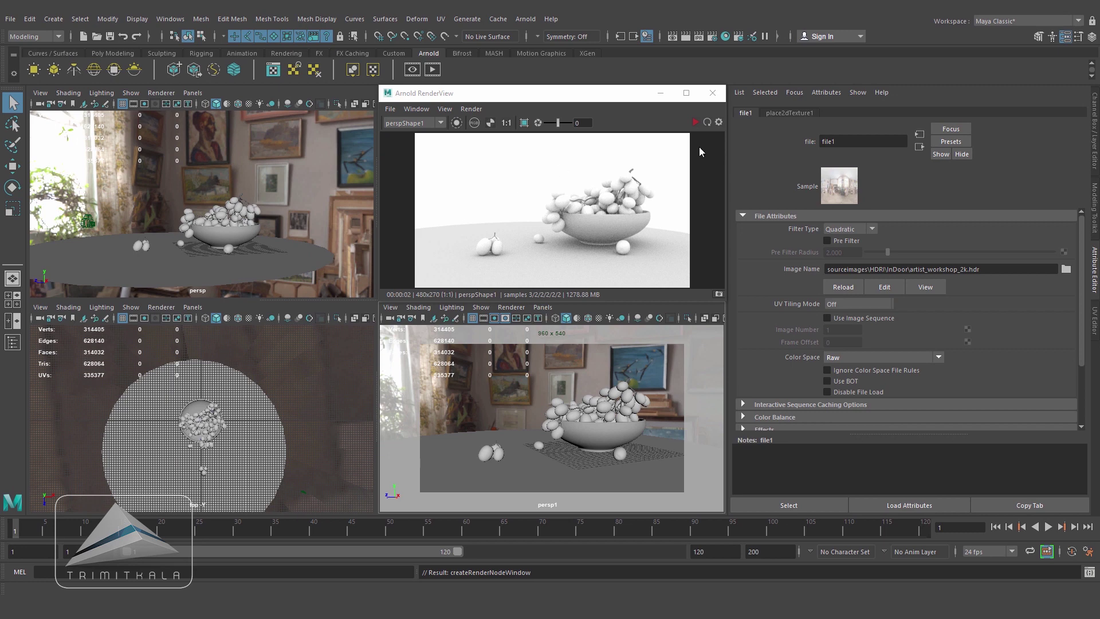
pyautogui.click(694, 120)
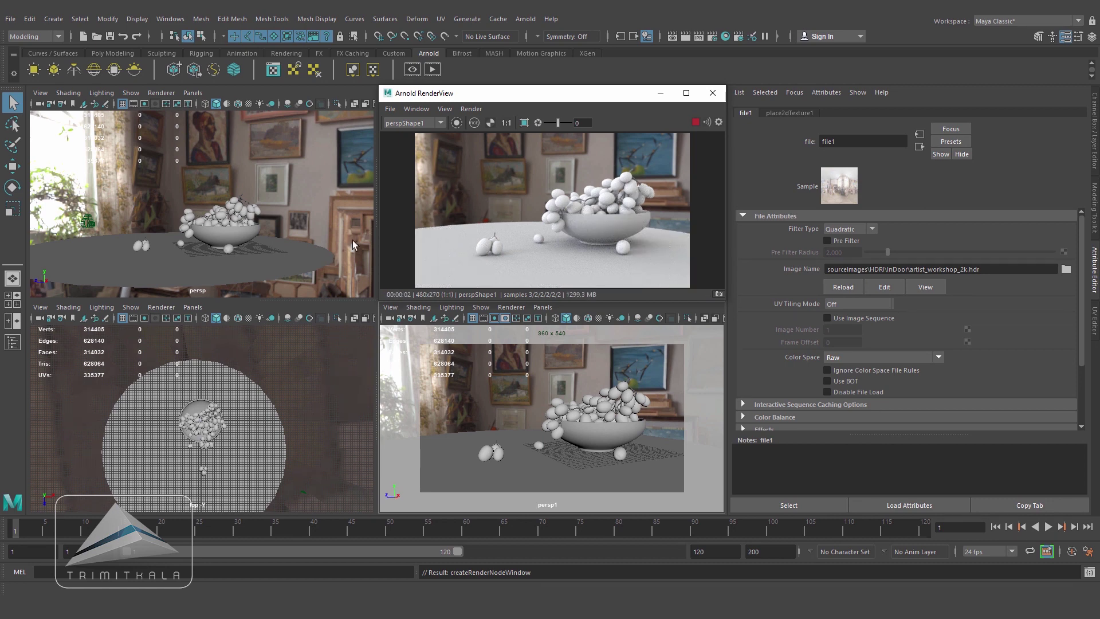
# Set the skydome light's camera visibility to 0 to hide the HDR background in the render
pyautogui.click(341, 205)
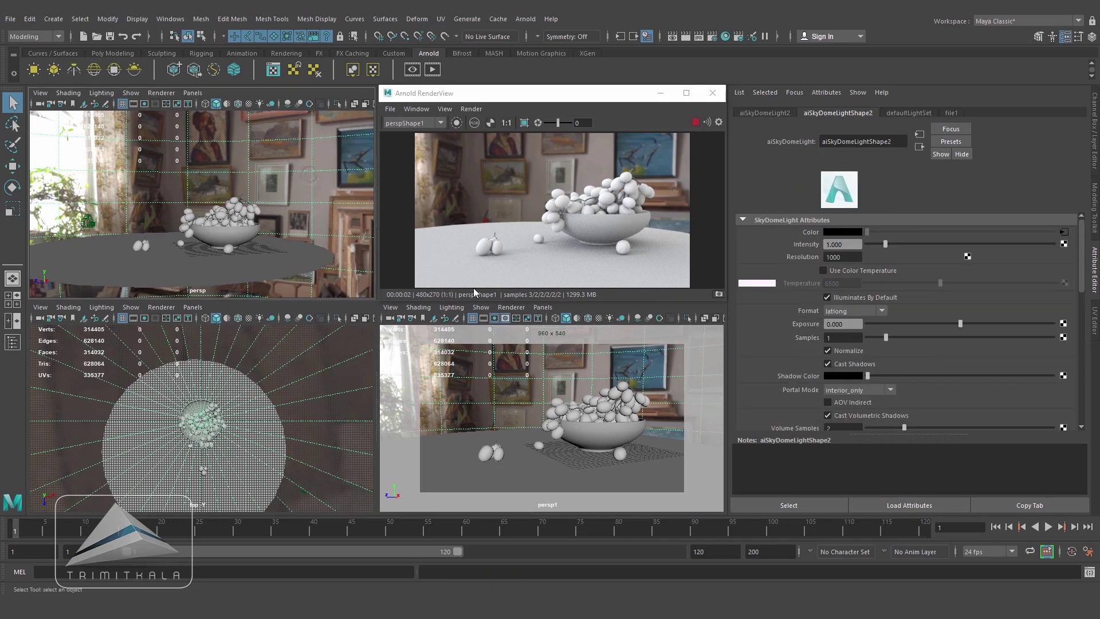
pyautogui.moveTo(1082, 282); pyautogui.dragTo(1082, 335)
pyautogui.click(844, 300)
pyautogui.write('0')
pyautogui.press('Return')
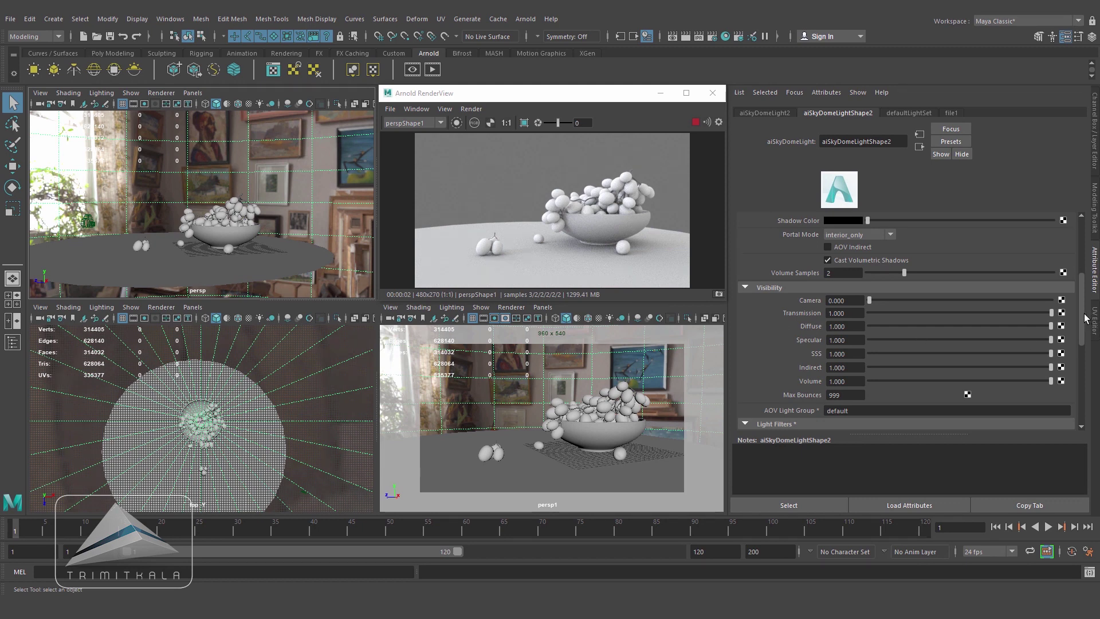
# Set the skydome light's viewport sky radius to 10
pyautogui.scroll(-2, 1081, 325)
pyautogui.scroll(-10, 1019, 372)
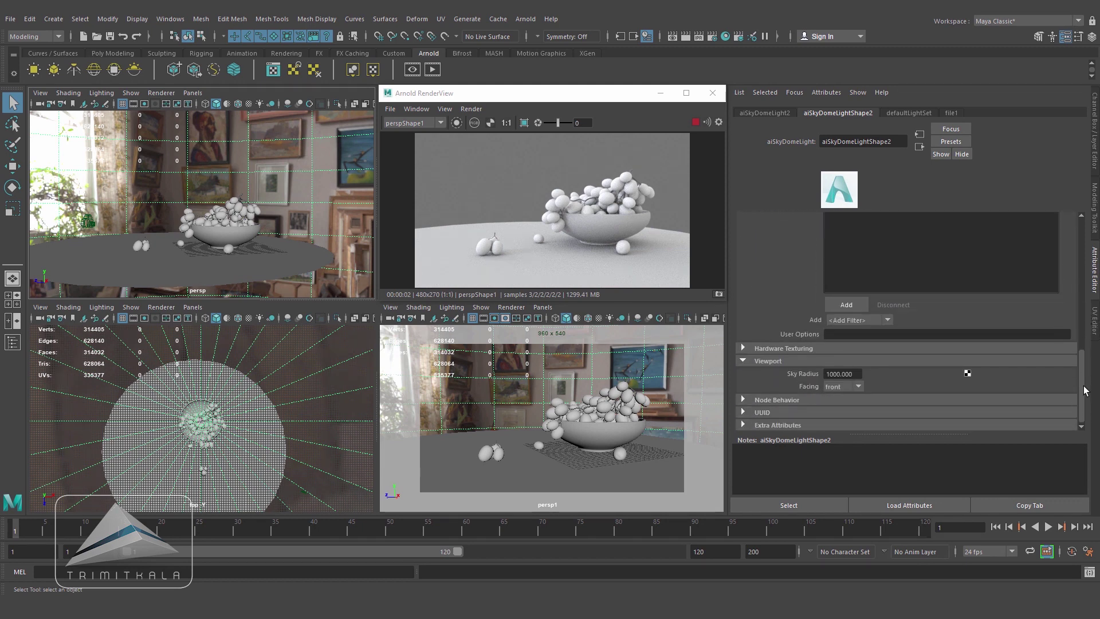
pyautogui.click(853, 374)
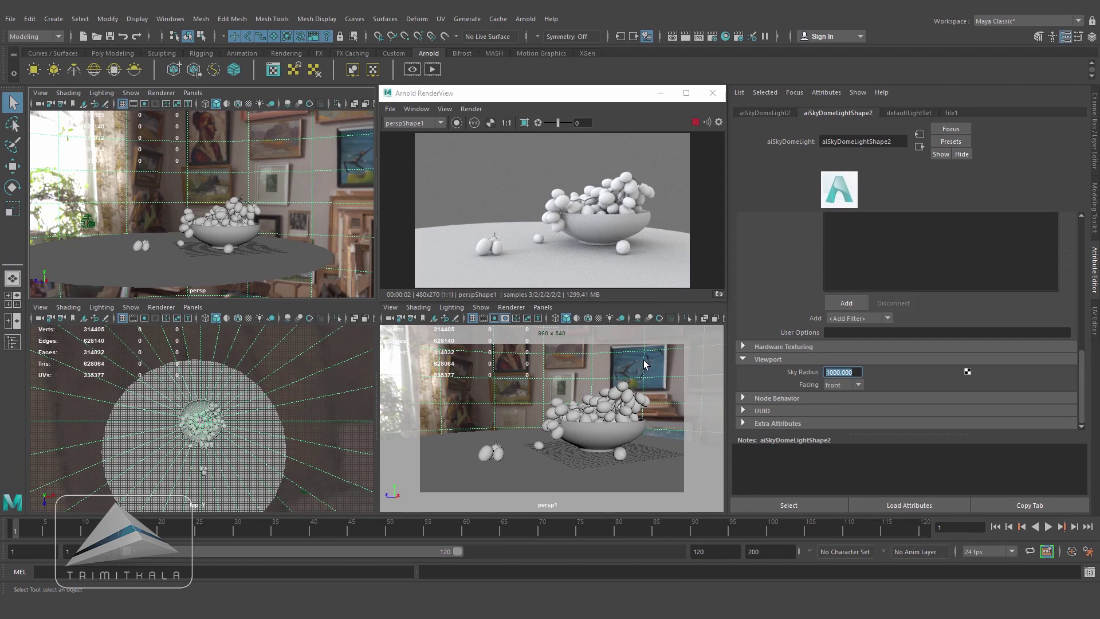
pyautogui.write('10')
pyautogui.press('Return')
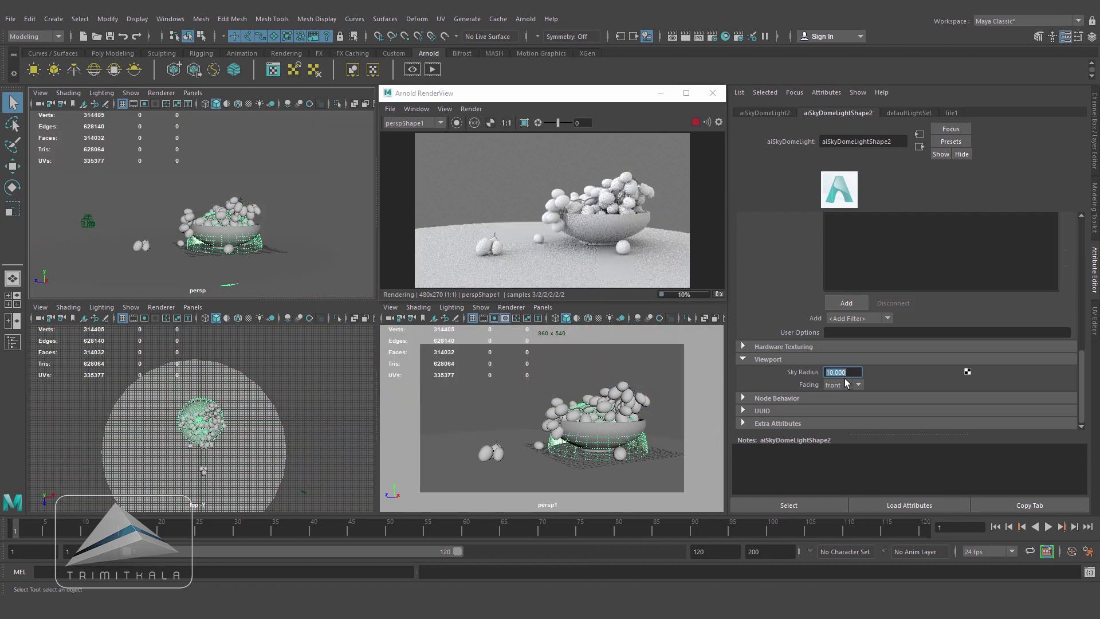
# Set the skydome light's intensity to 1.2
pyautogui.press('w')
pyautogui.click(906, 113)
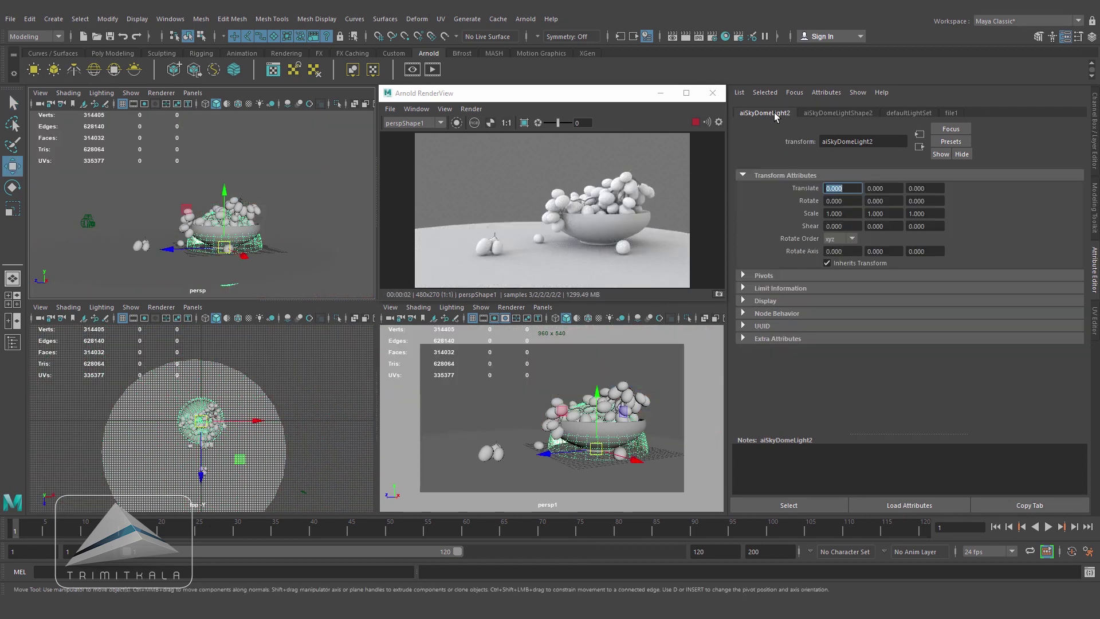
pyautogui.click(868, 115)
pyautogui.scroll(5, 867, 304)
pyautogui.doubleClick(849, 244)
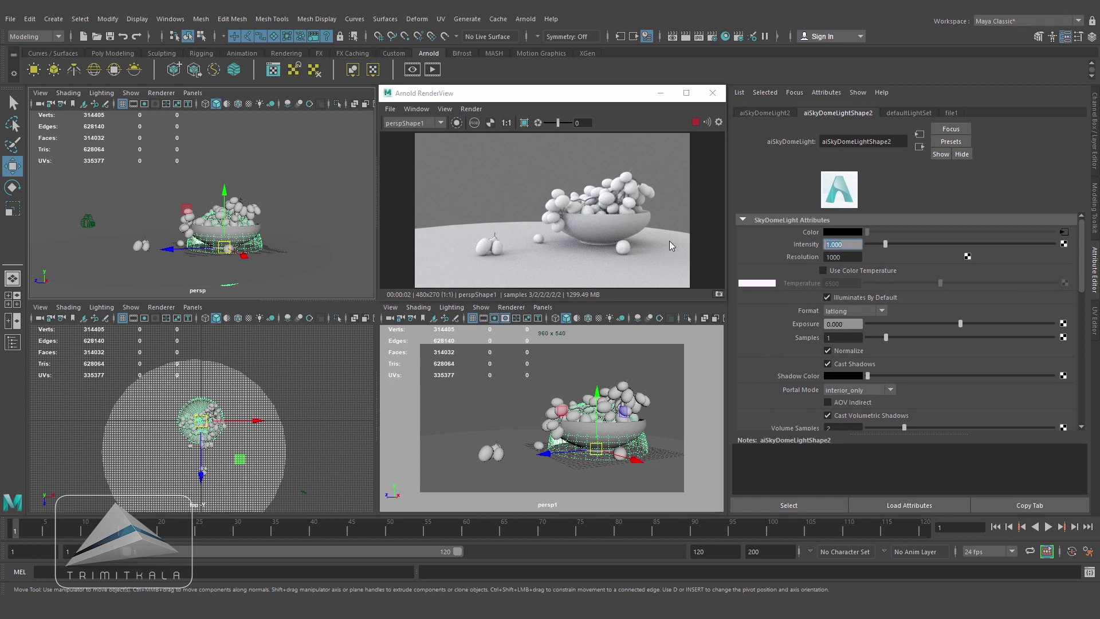
pyautogui.write('1.2')
pyautogui.press('Return')
# Create an Arnold area light, move it behind the bowl and rotate it diagonally in the top view
pyautogui.click(34, 70)
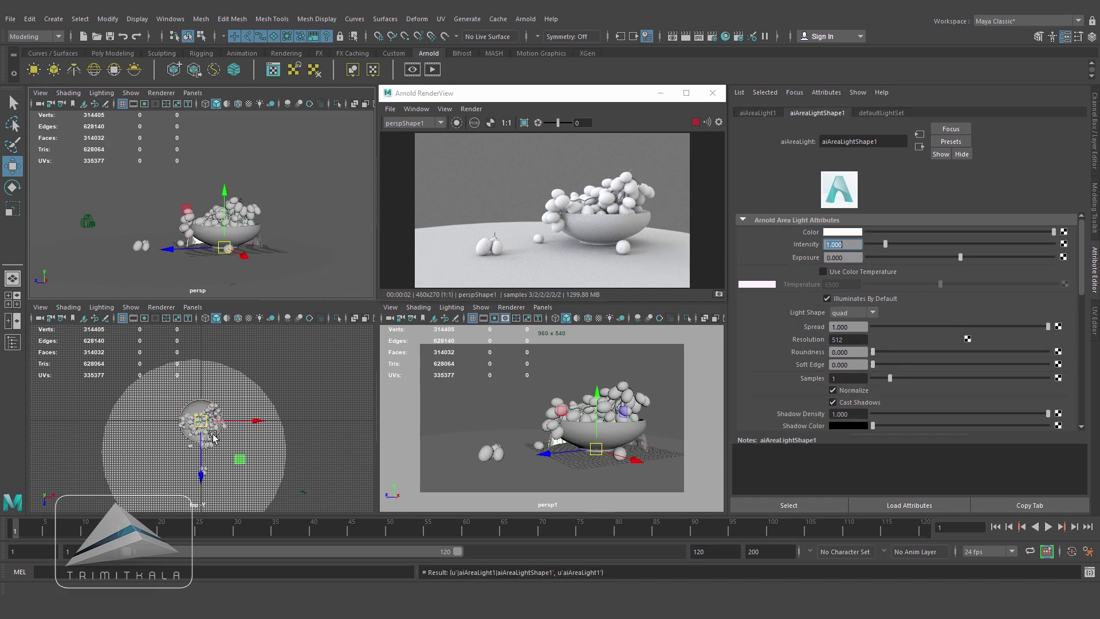
pyautogui.moveTo(203, 425); pyautogui.dragTo(170, 376)
pyautogui.press('e')
pyautogui.keyDown('alt'); pyautogui.moveTo(170, 375); pyautogui.dragTo(157, 424, button='right'); pyautogui.keyUp('alt')
pyautogui.scroll(-10, 158, 424)
# Raise the area light above the bowl and place it beyond the rear edge of the round table
pyautogui.press('w')
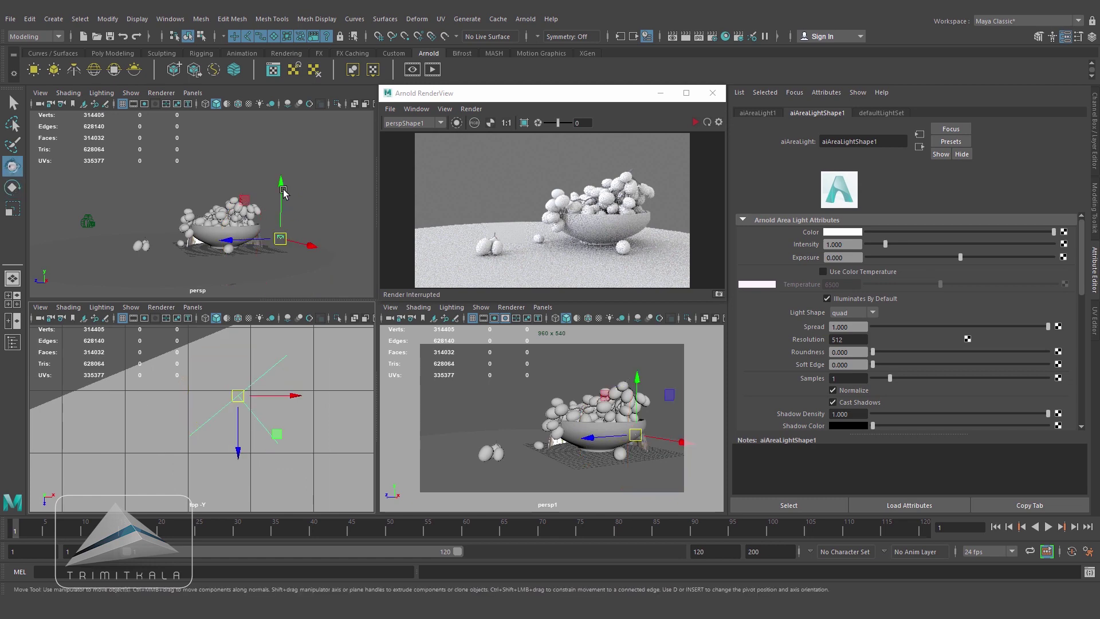
pyautogui.scroll(-10, 238, 414)
pyautogui.keyDown('alt'); pyautogui.moveTo(166, 452); pyautogui.dragTo(132, 379, button='middle'); pyautogui.keyUp('alt')
pyautogui.scroll(-4, 138, 377)
pyautogui.moveTo(196, 394); pyautogui.dragTo(178, 374)
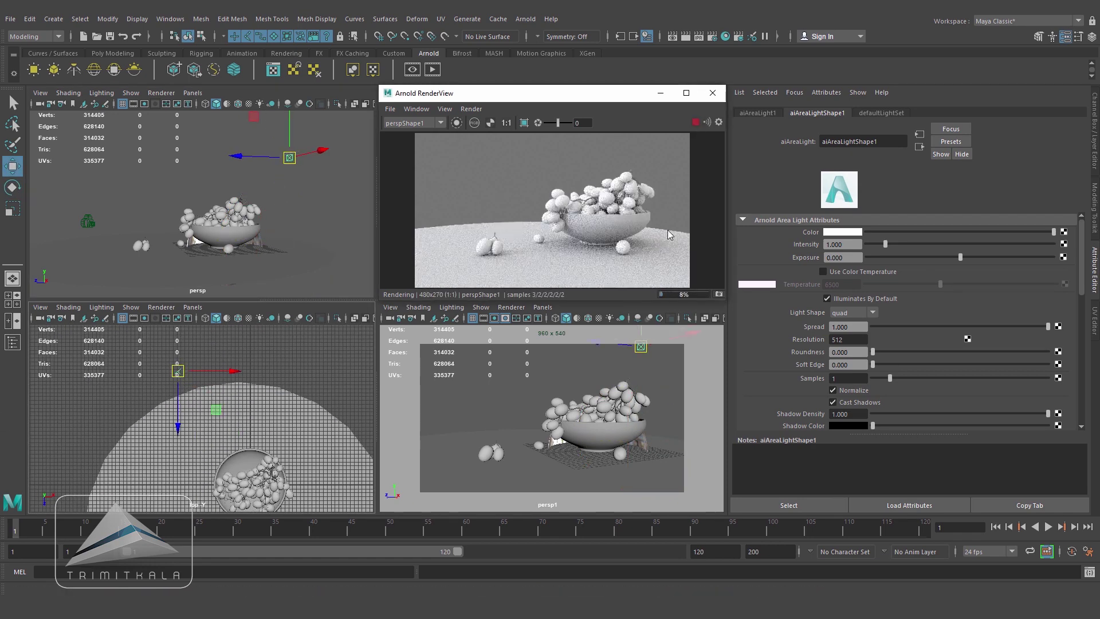
# Try an exposure of 10 on the area light and settle on 15
pyautogui.moveTo(848, 257); pyautogui.dragTo(548, 249)
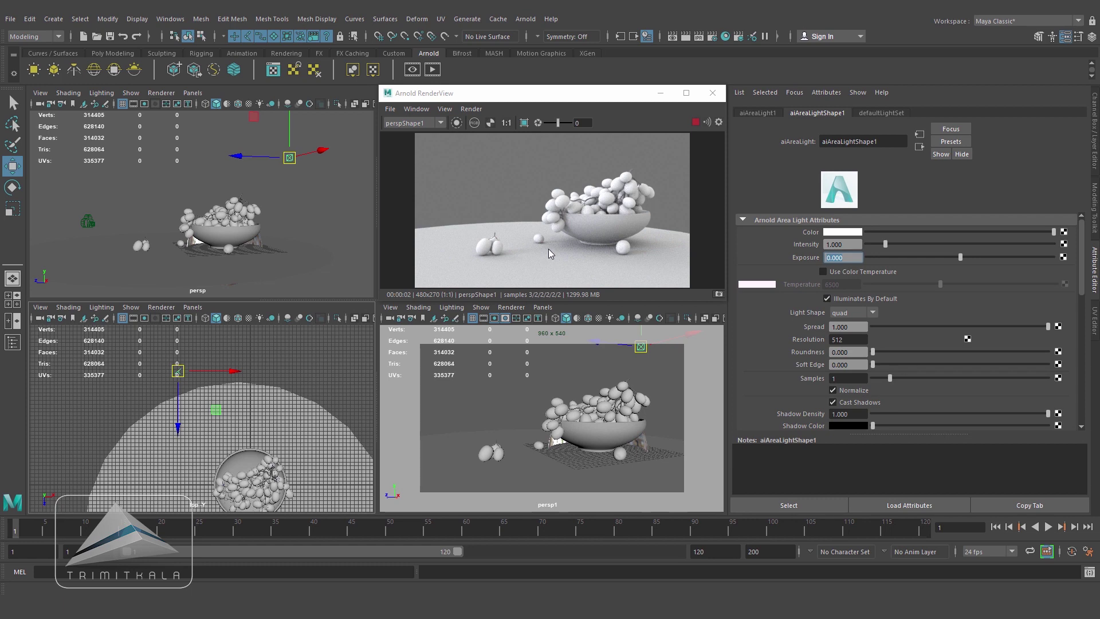
pyautogui.write('10')
pyautogui.press('Return')
pyautogui.write('15')
pyautogui.press('Return')
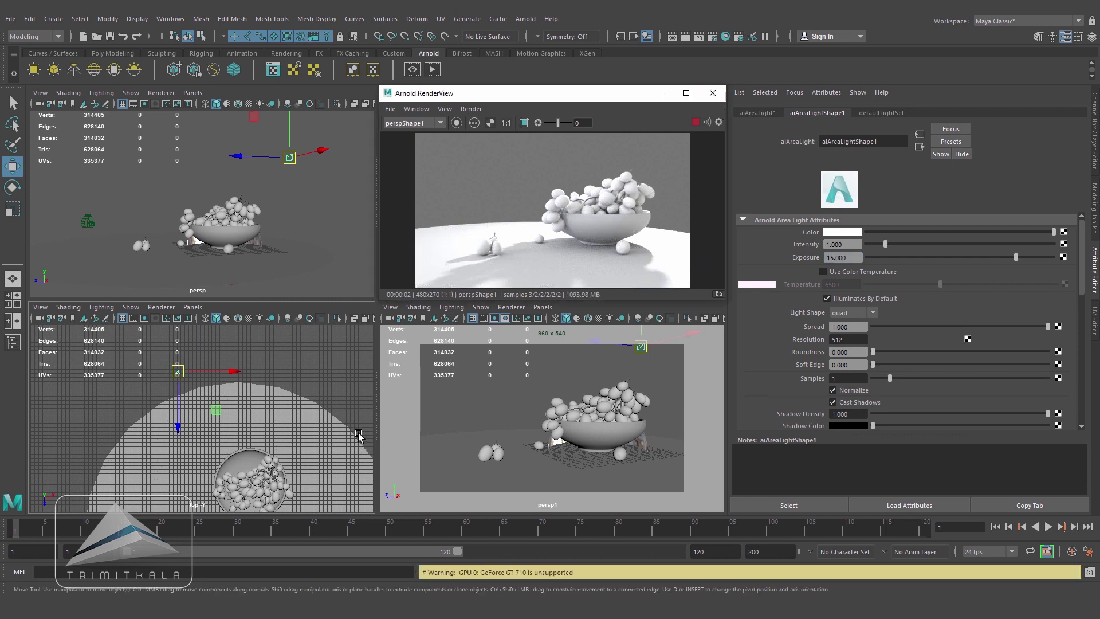
# Scale the area light uniformly to about 11.08 and set its samples to 2
pyautogui.press('r')
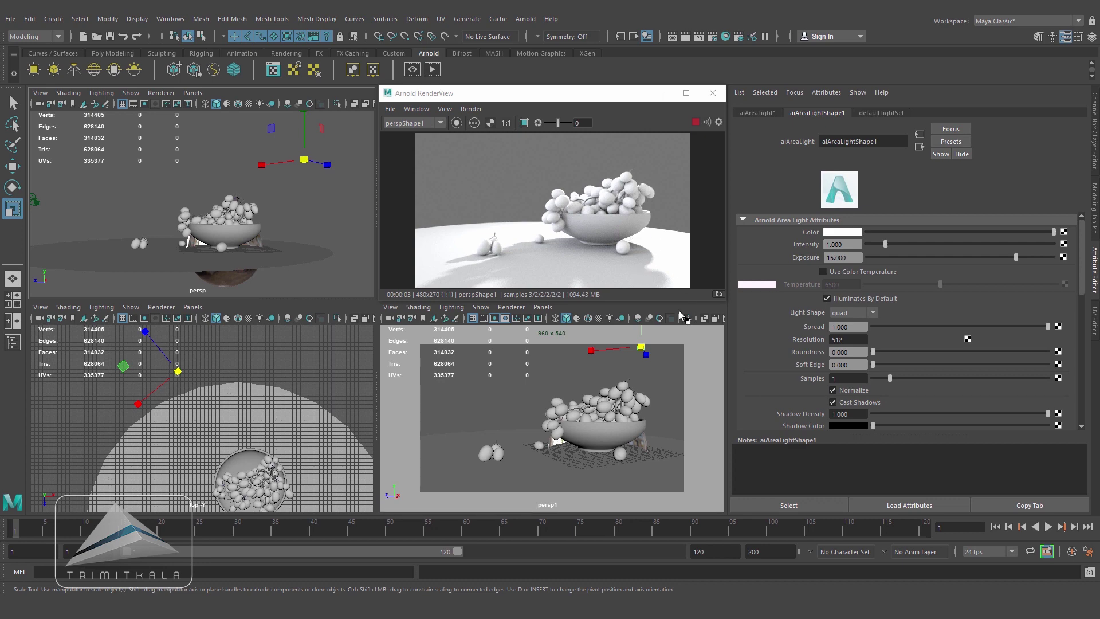
pyautogui.moveTo(304, 159); pyautogui.dragTo(371, 182)
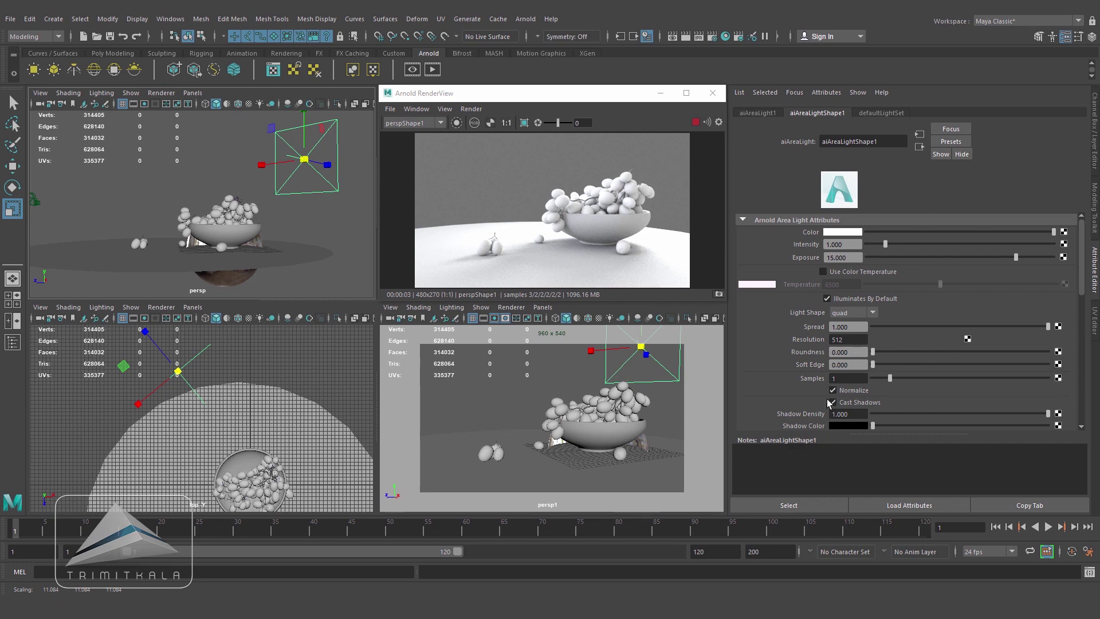
pyautogui.moveTo(844, 378); pyautogui.dragTo(697, 368)
pyautogui.write('2')
pyautogui.press('Return')
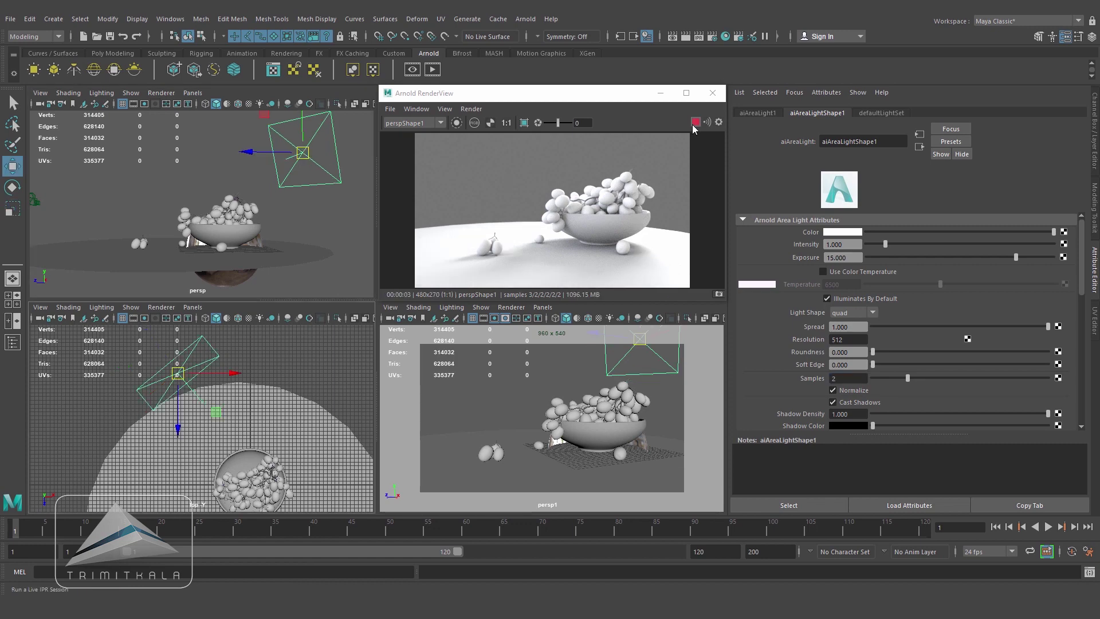
# Stop the live render and create an aiShadowMatte shader in Hypershade
pyautogui.click(693, 123)
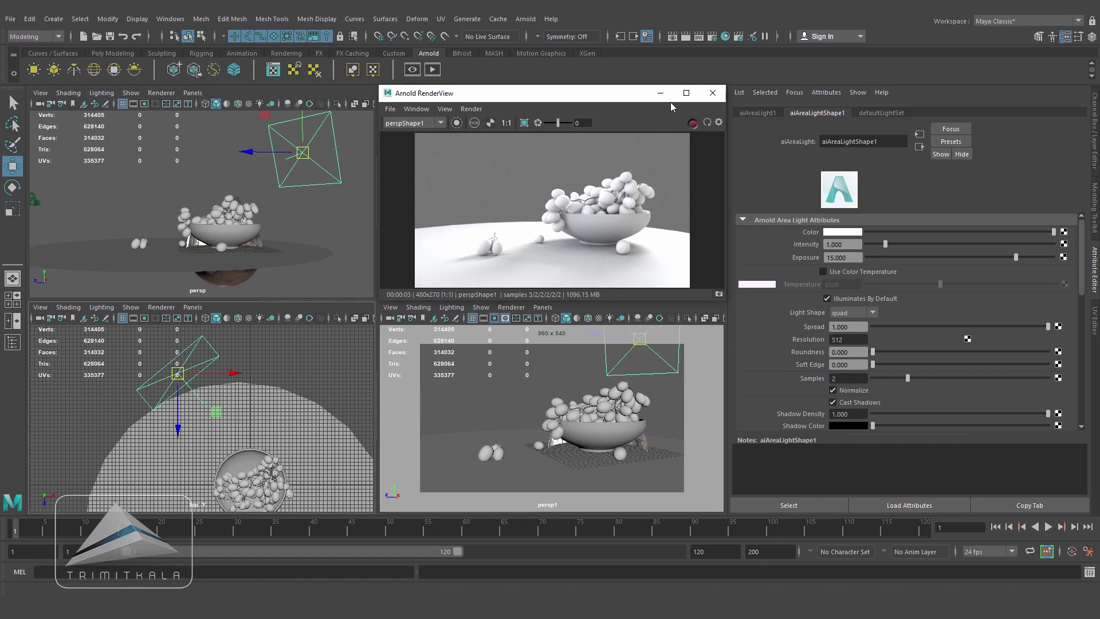
pyautogui.click(724, 37)
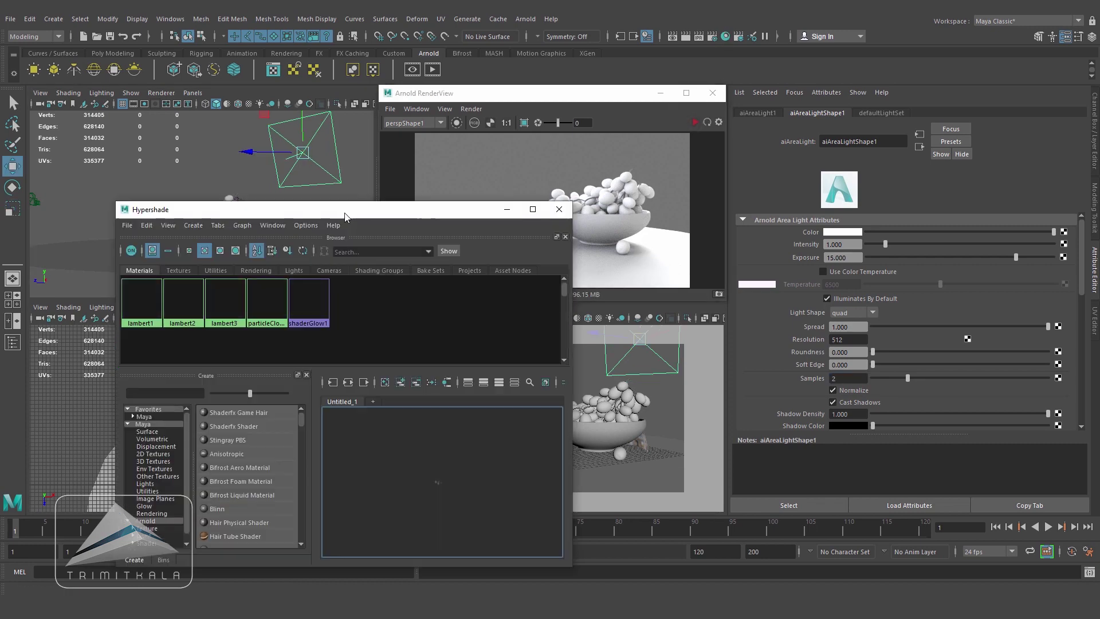
pyautogui.click(167, 426)
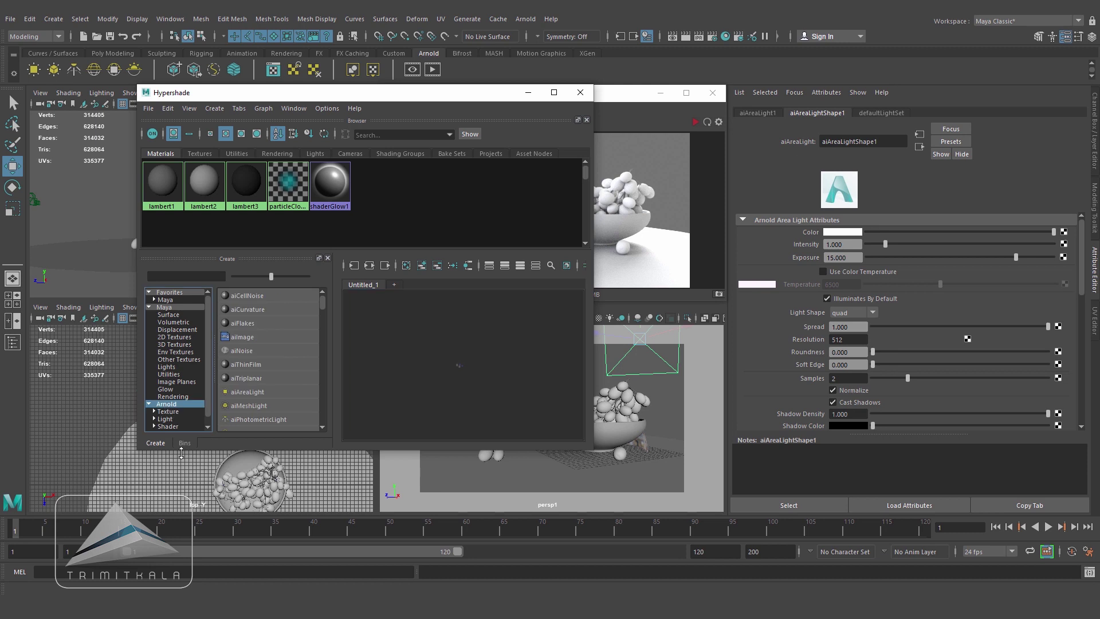
pyautogui.scroll(-1, 323, 331)
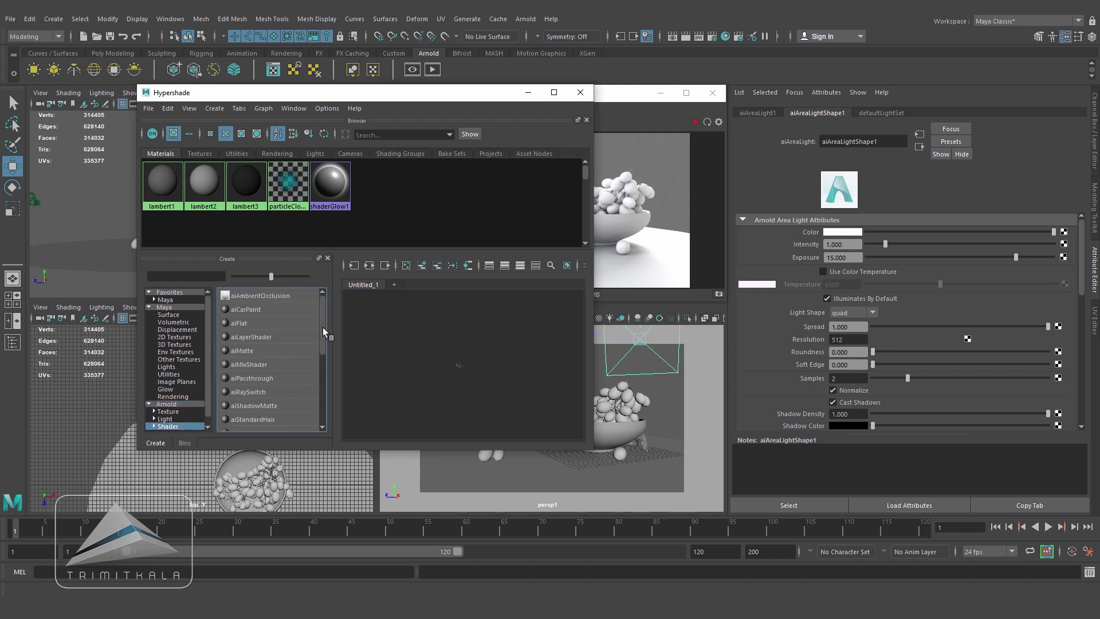
pyautogui.click(263, 392)
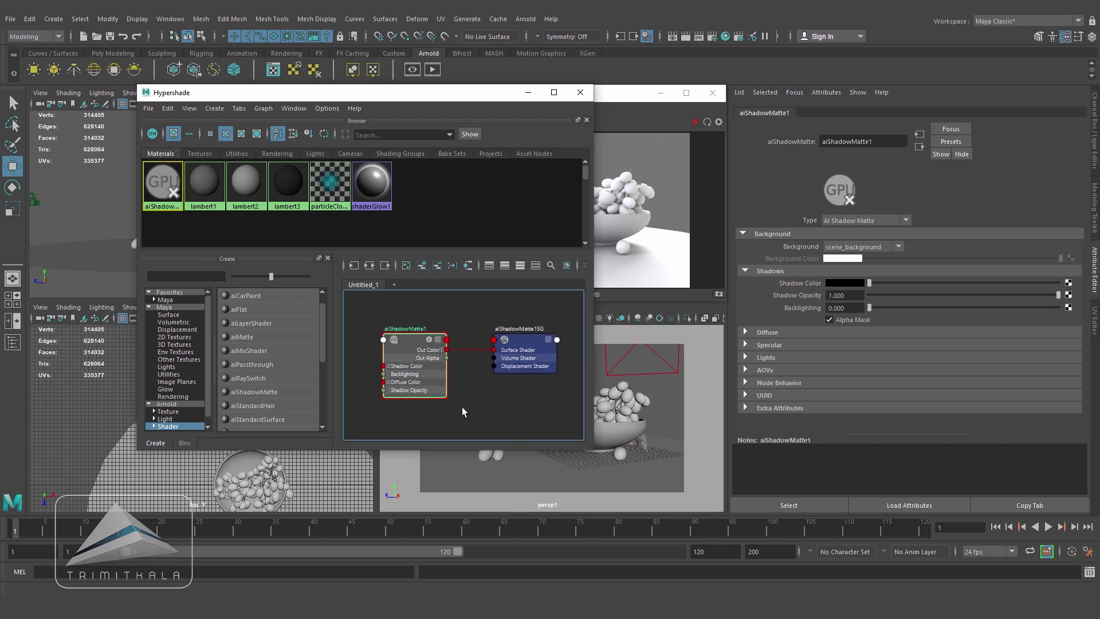
# Assign the aiShadowMatte shader to the round table disc, minimize Hypershade and restart the live render
pyautogui.moveTo(356, 95); pyautogui.dragTo(509, 88)
pyautogui.moveTo(558, 339)
pyautogui.mouseDown(button='middle')
pyautogui.moveTo(380, 352)
pyautogui.moveTo(81, 267)
pyautogui.mouseUp(button='middle')
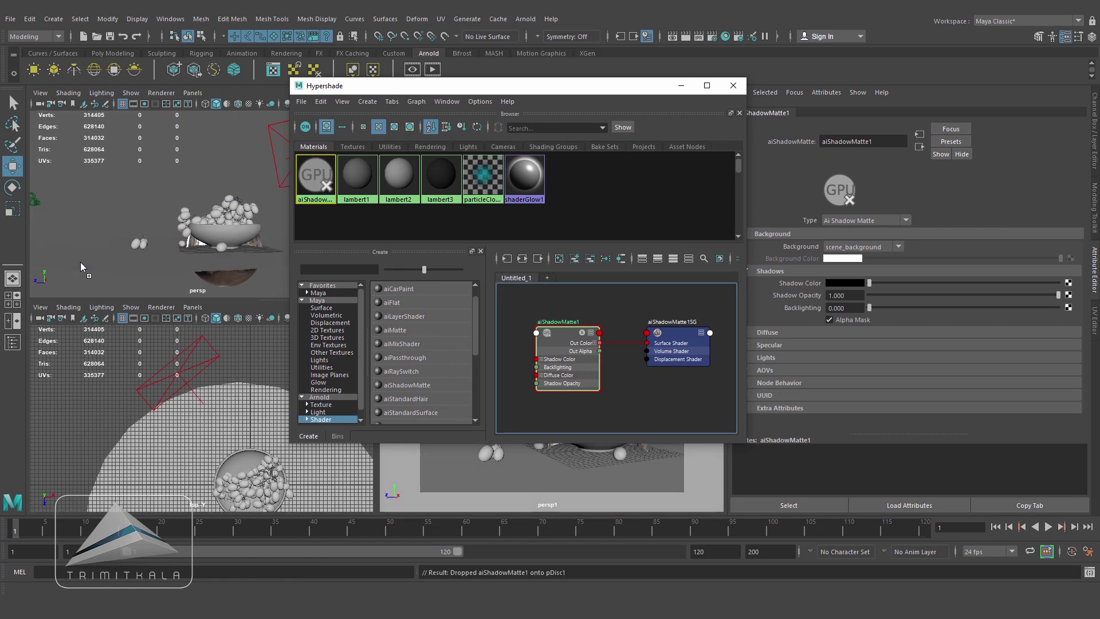
pyautogui.moveTo(605, 92); pyautogui.dragTo(299, 261)
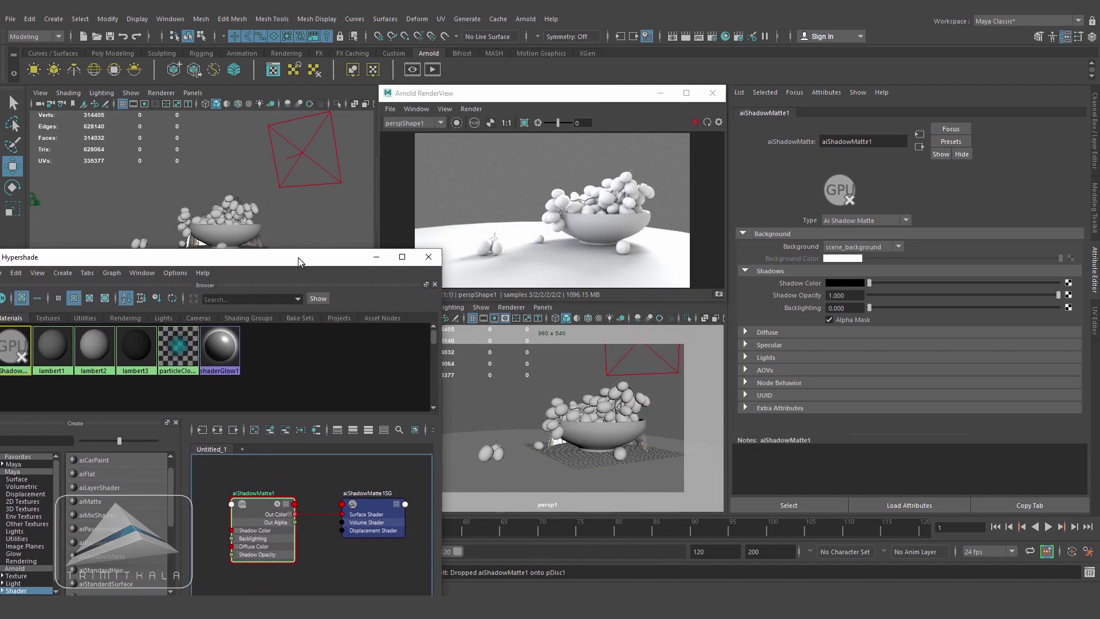
pyautogui.click(377, 257)
pyautogui.click(694, 123)
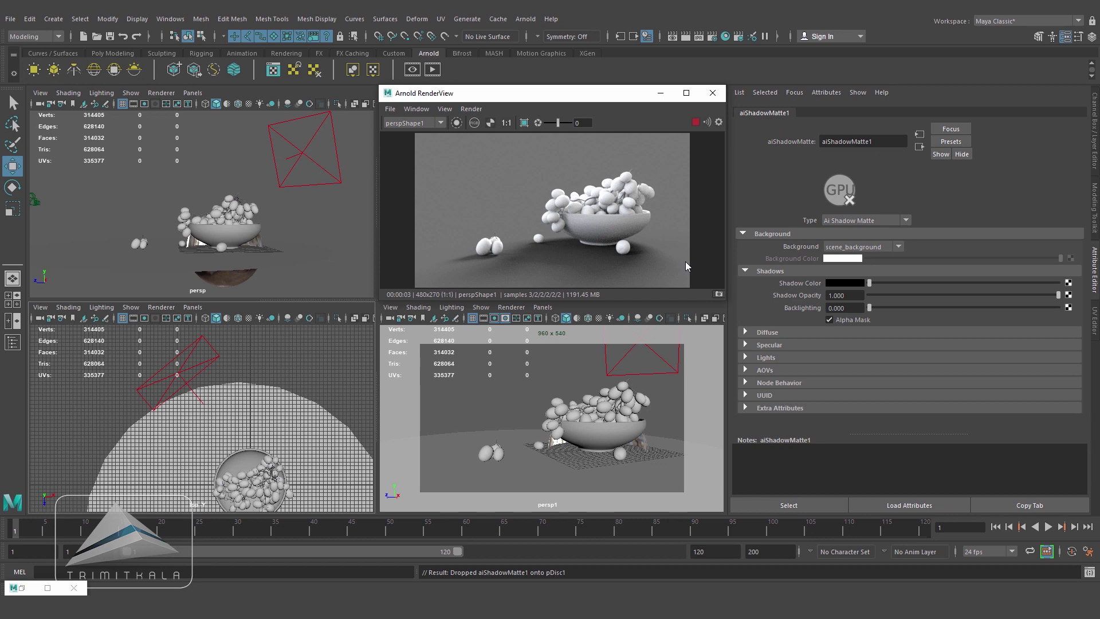
# Enable indirect specular on the table disc's shadow matte and raise its IOR to 2.184
pyautogui.click(303, 262)
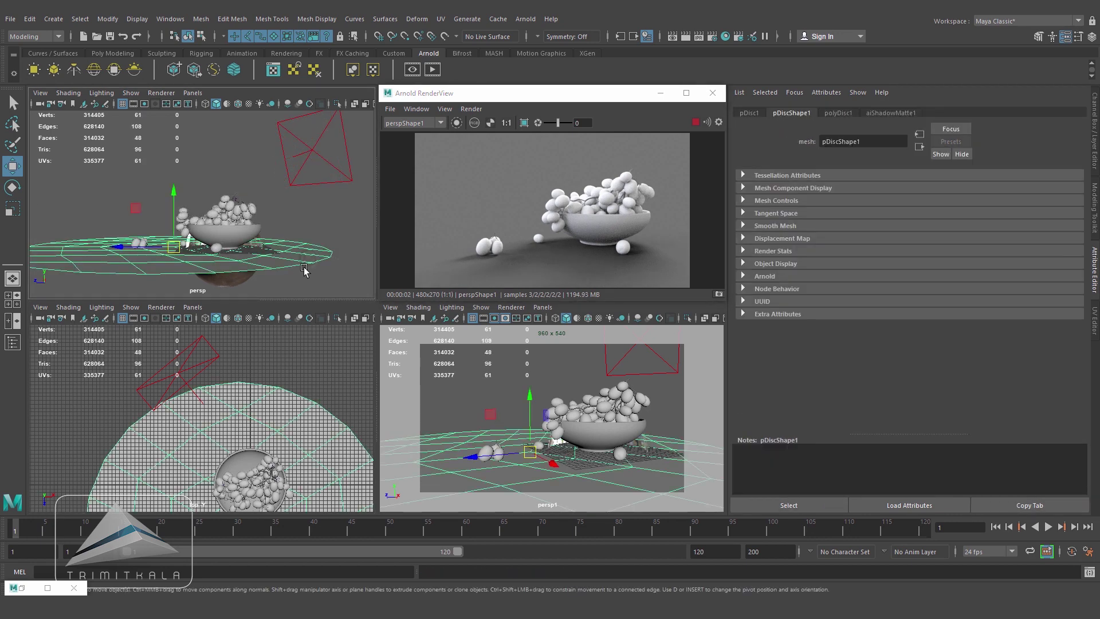
pyautogui.click(889, 112)
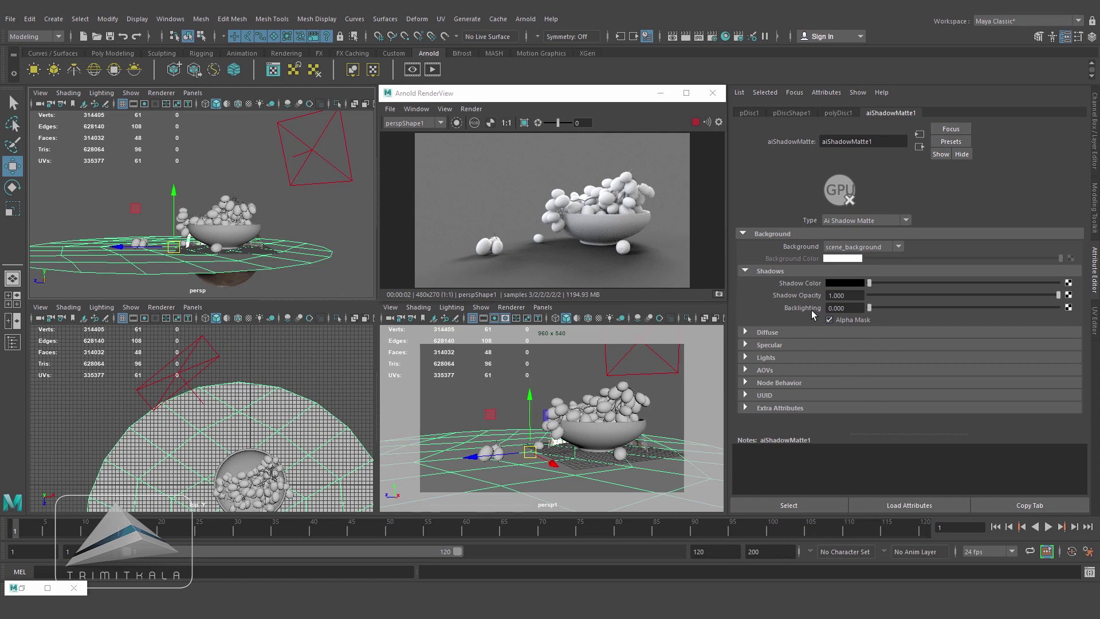
pyautogui.click(746, 345)
pyautogui.scroll(-3, 1079, 294)
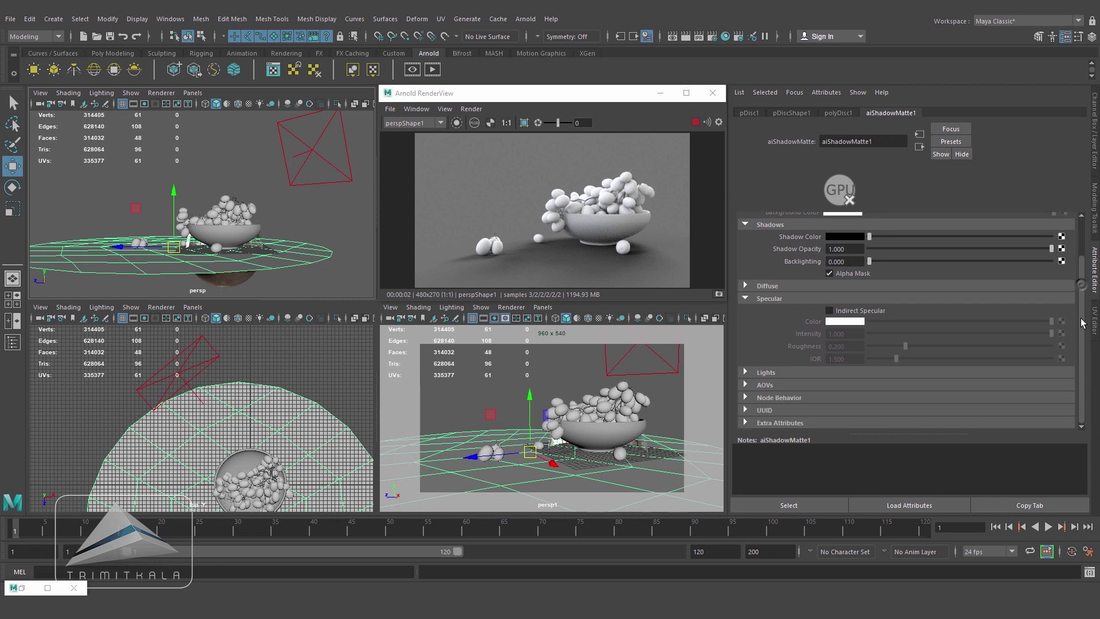
pyautogui.click(828, 310)
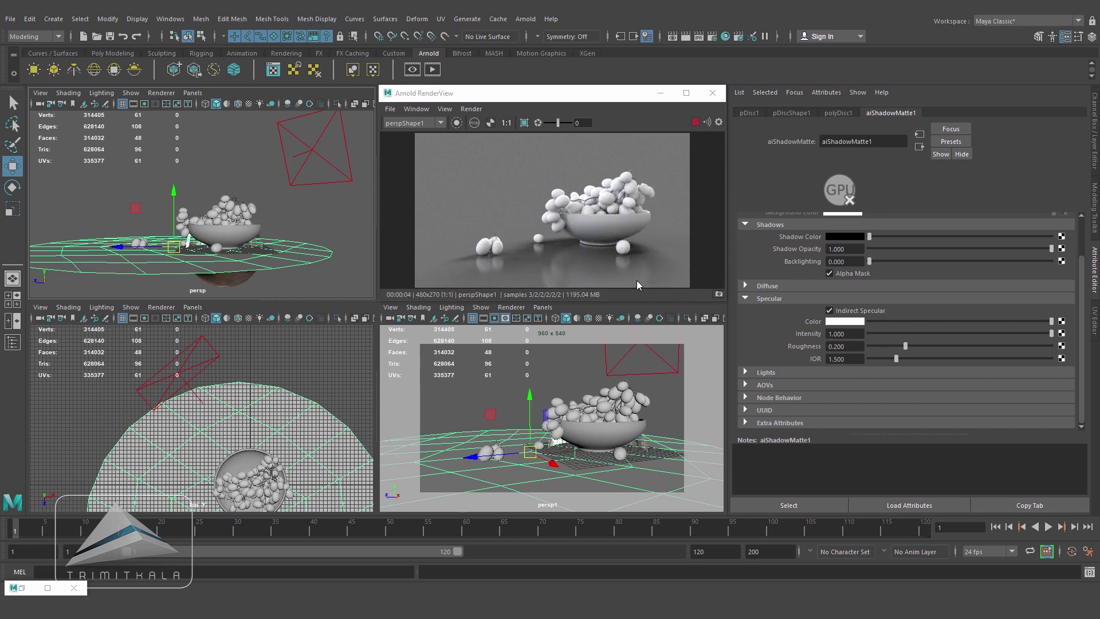
pyautogui.moveTo(896, 359); pyautogui.dragTo(909, 359)
# Change the RenderView background color to the dark grey #404040 and close the display settings
pyautogui.click(719, 122)
pyautogui.click(778, 250)
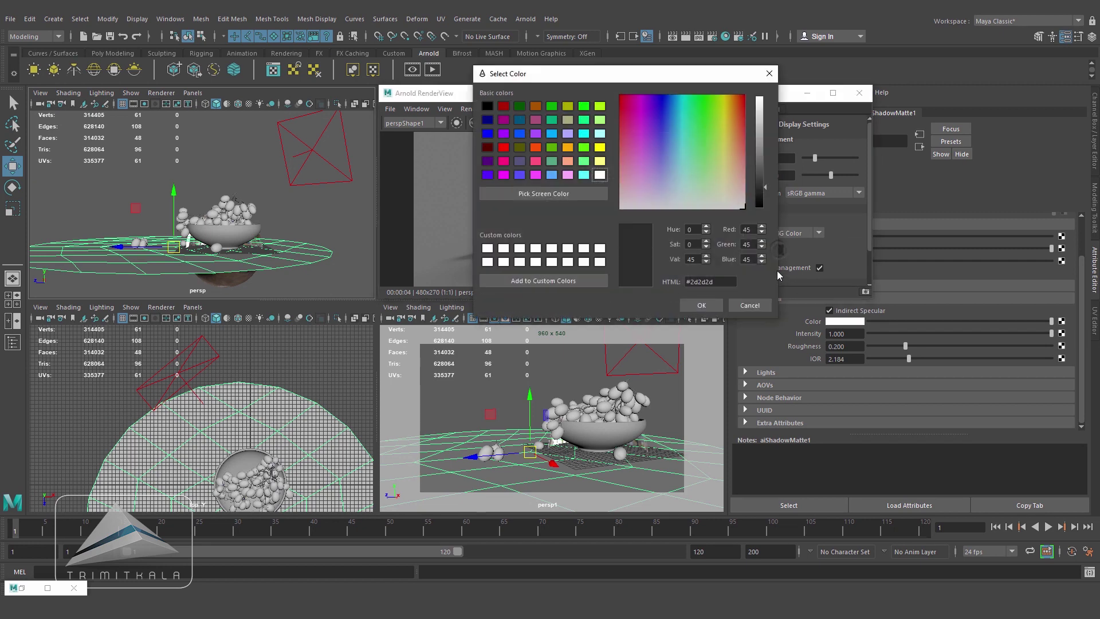
pyautogui.moveTo(765, 188); pyautogui.dragTo(765, 197)
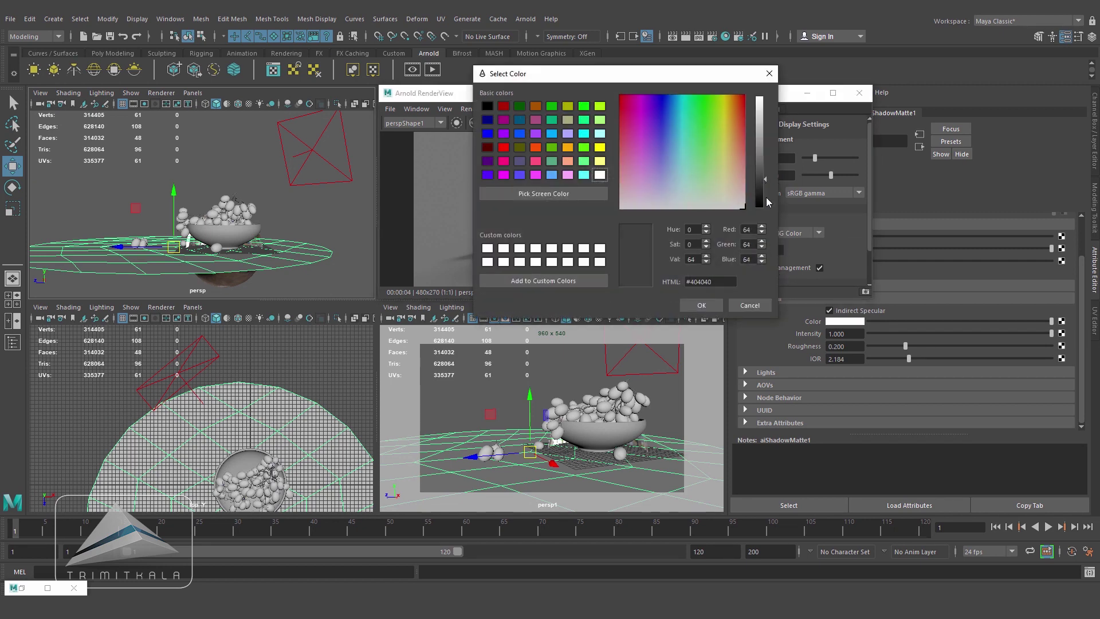
pyautogui.click(710, 305)
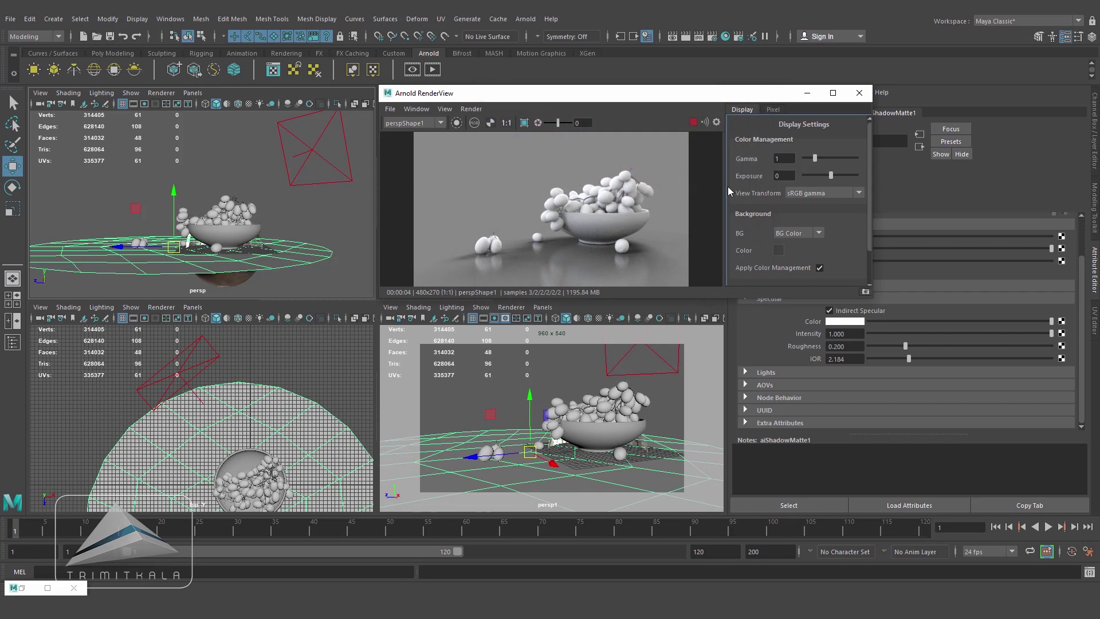
pyautogui.click(716, 122)
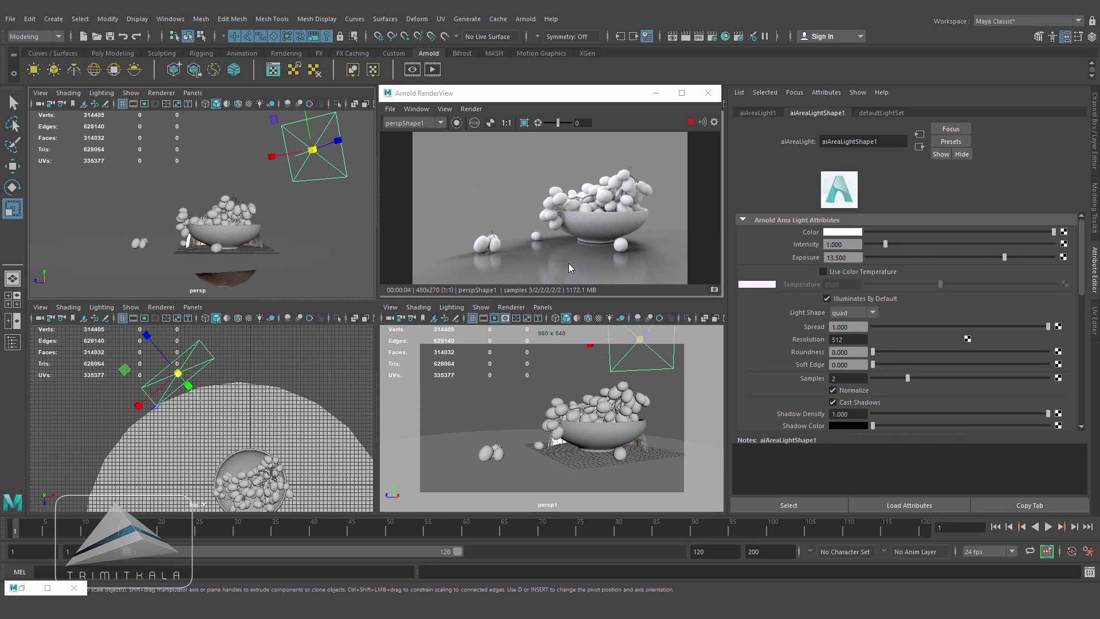
# Hide the Branches and Grapes display layers
pyautogui.click(1094, 124)
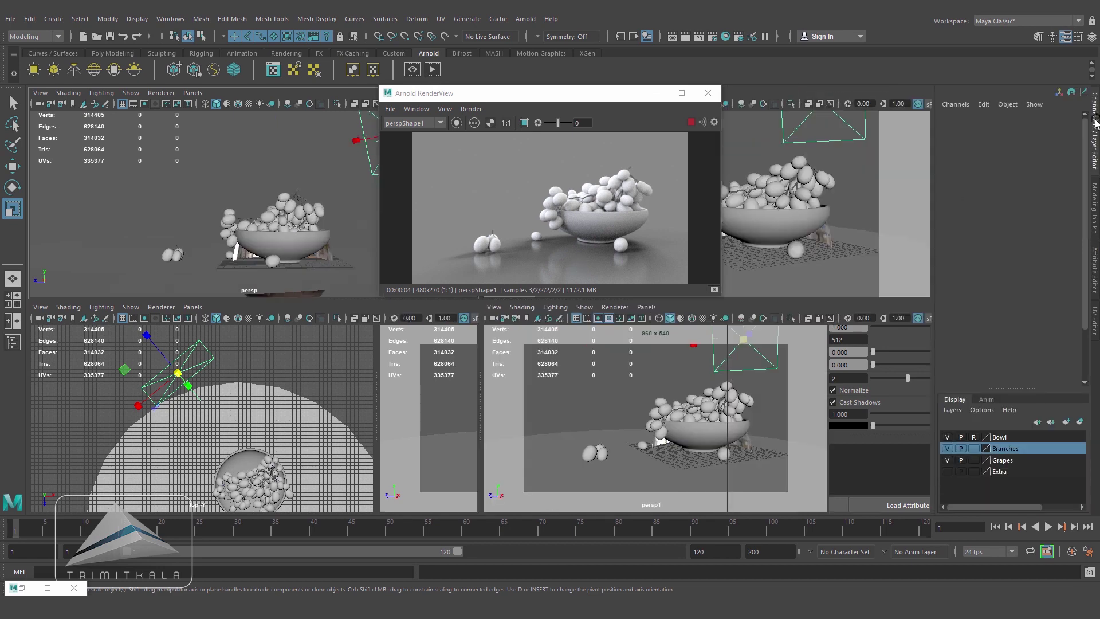
pyautogui.click(947, 448)
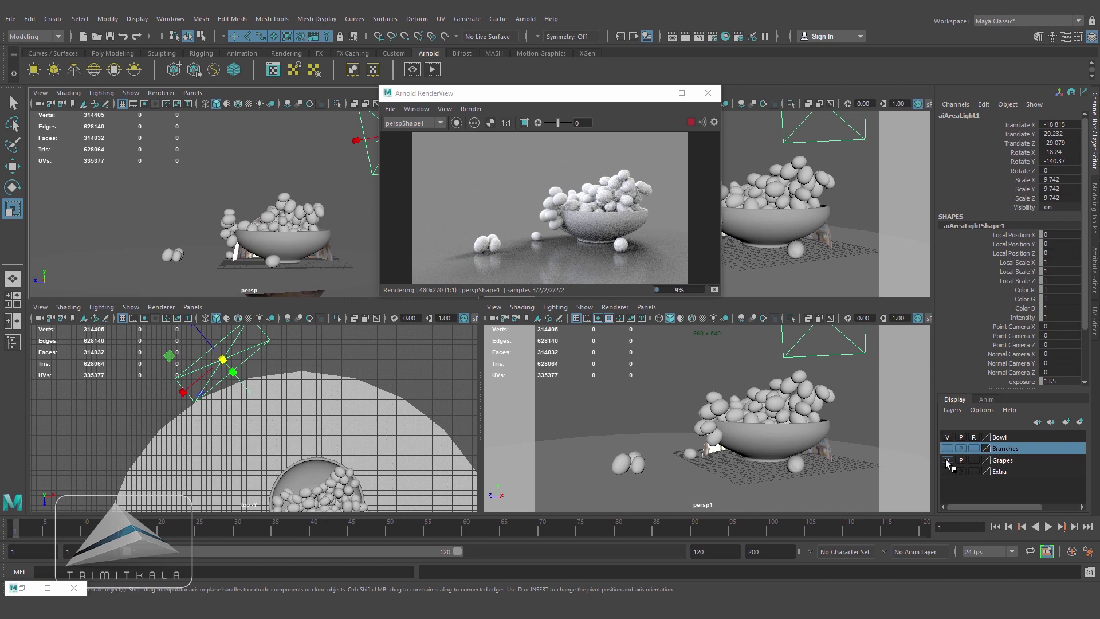
pyautogui.click(947, 460)
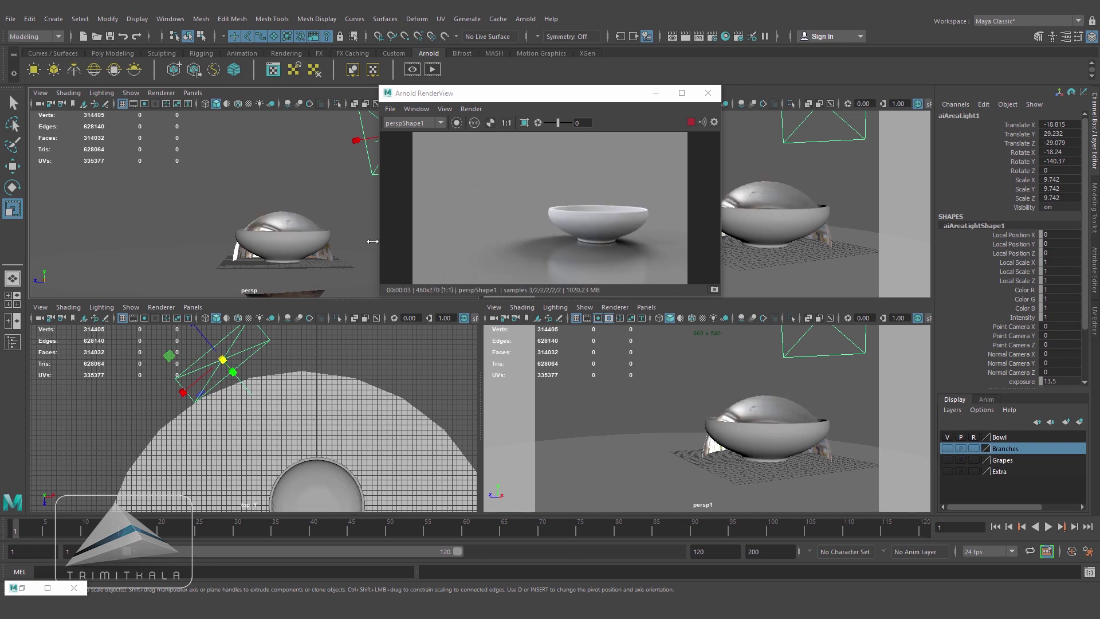
# Frame the bowl closely in the perspective view and switch the render camera to perspShape
pyautogui.scroll(2, 302, 259)
pyautogui.keyDown('alt'); pyautogui.moveTo(301, 257); pyautogui.dragTo(263, 222, button='middle'); pyautogui.keyUp('alt')
pyautogui.keyDown('alt'); pyautogui.moveTo(263, 222); pyautogui.dragTo(272, 238); pyautogui.keyUp('alt')
pyautogui.keyDown('alt'); pyautogui.moveTo(271, 238); pyautogui.dragTo(319, 255, button='right'); pyautogui.keyUp('alt')
pyautogui.click(441, 122)
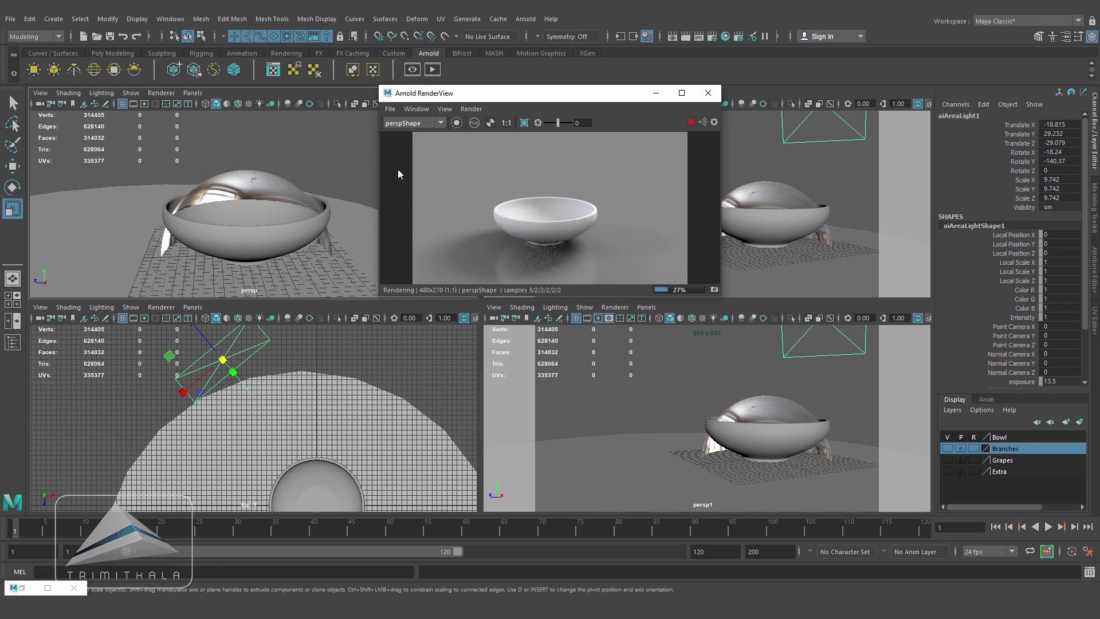
# Select the skydome light and set its viewport sky radius to 0
pyautogui.click(329, 254)
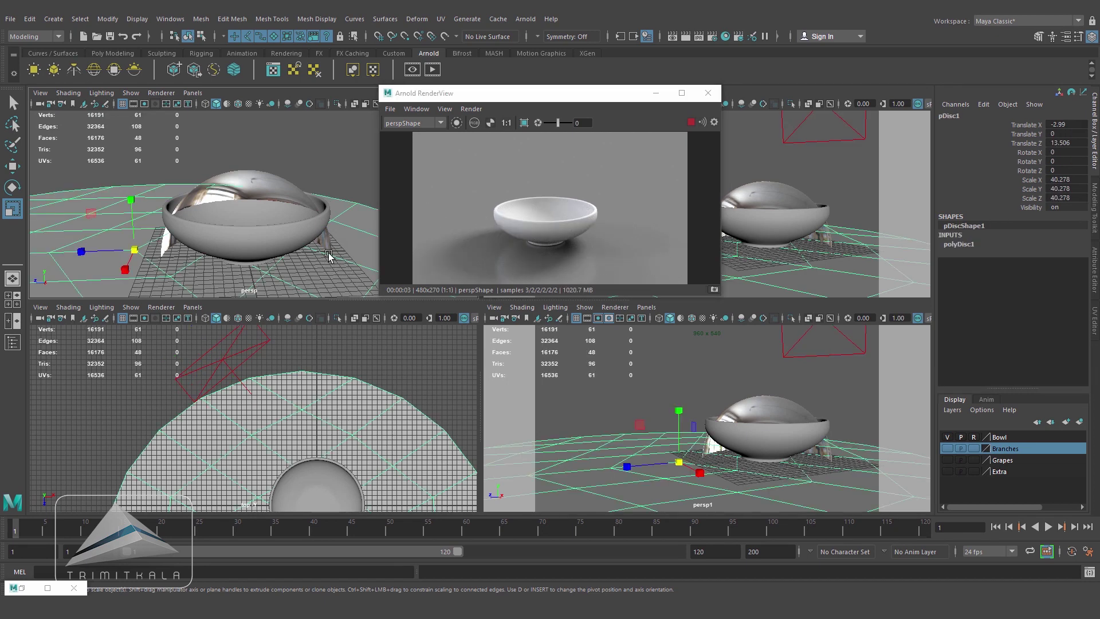
pyautogui.click(240, 166)
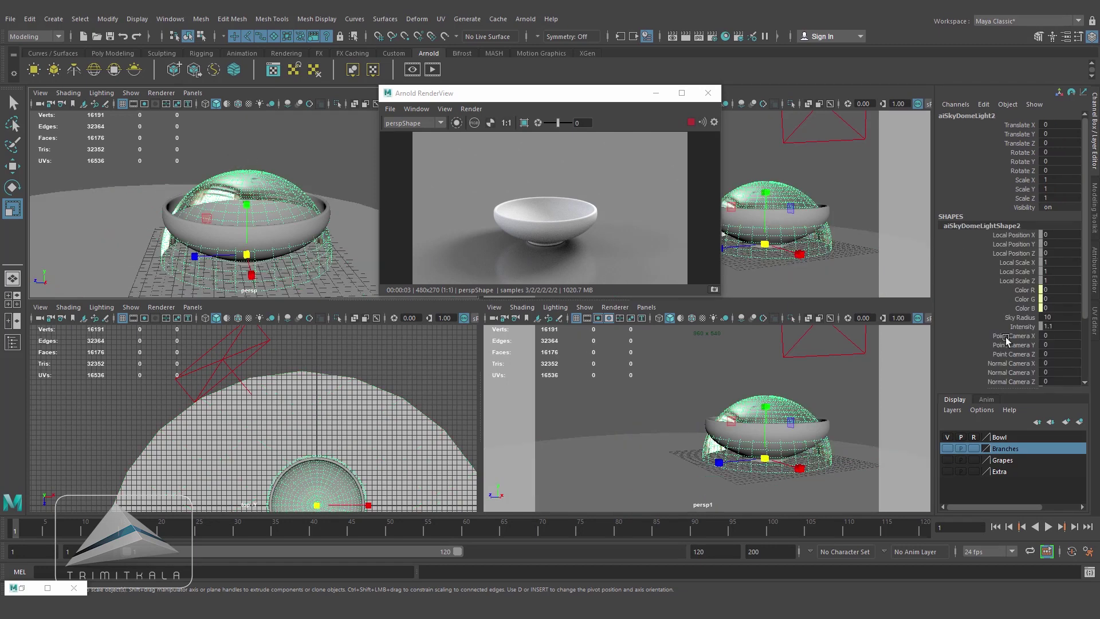
pyautogui.click(1094, 270)
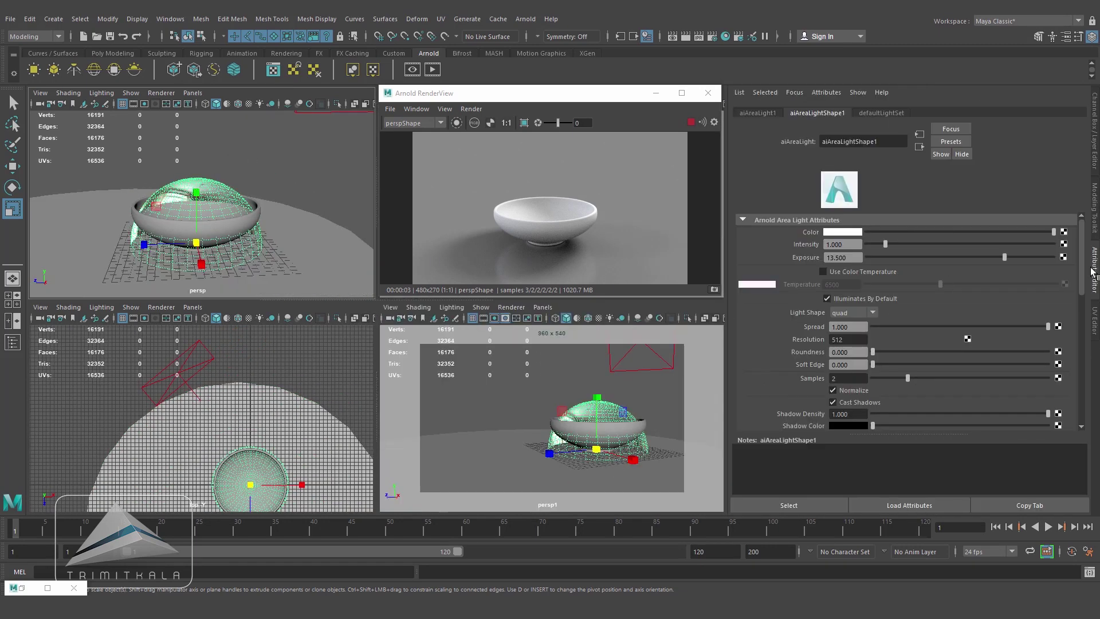
pyautogui.moveTo(1081, 279); pyautogui.dragTo(1087, 399)
pyautogui.doubleClick(841, 371)
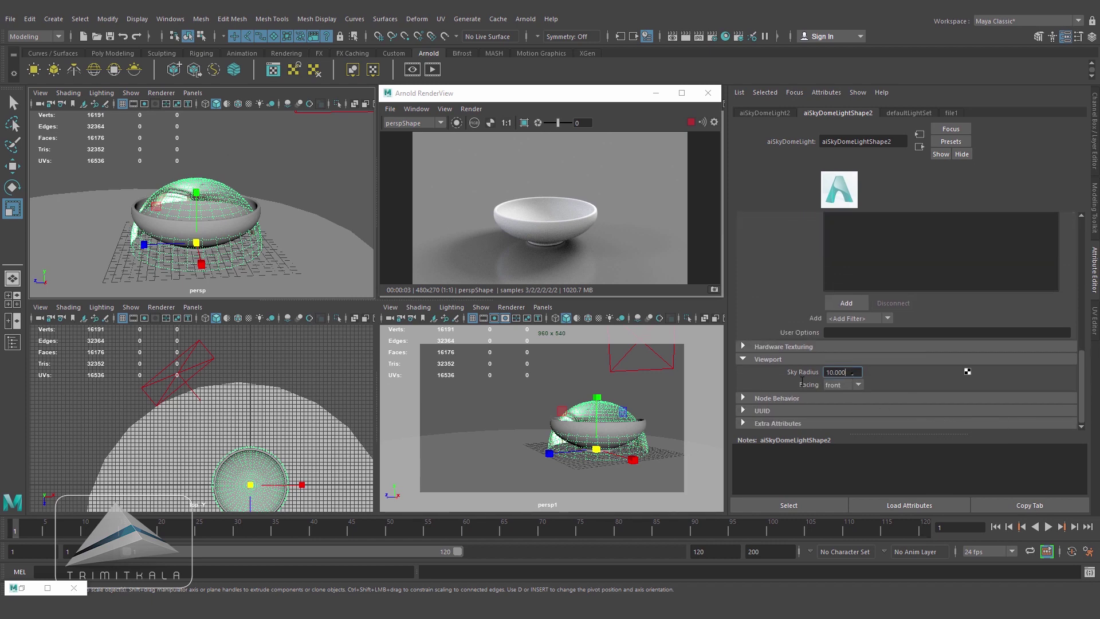
pyautogui.write('0')
pyautogui.press('Return')
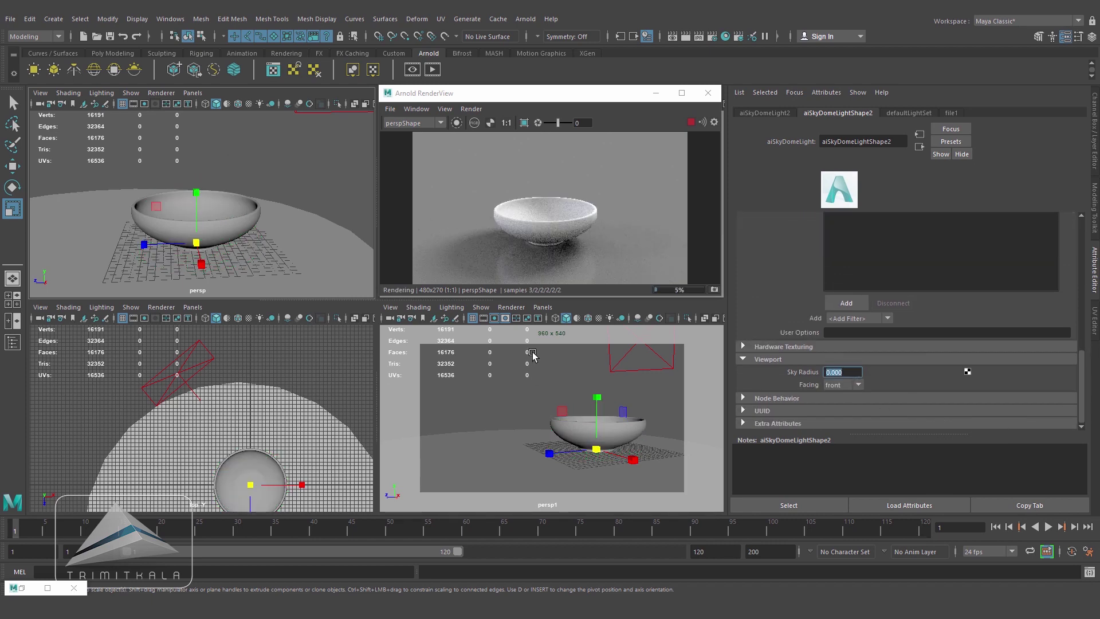
# Enlarge the bowl in the RenderView and create an aiStandardSurface shader on a new Hypershade graph tab
pyautogui.scroll(1, 589, 211)
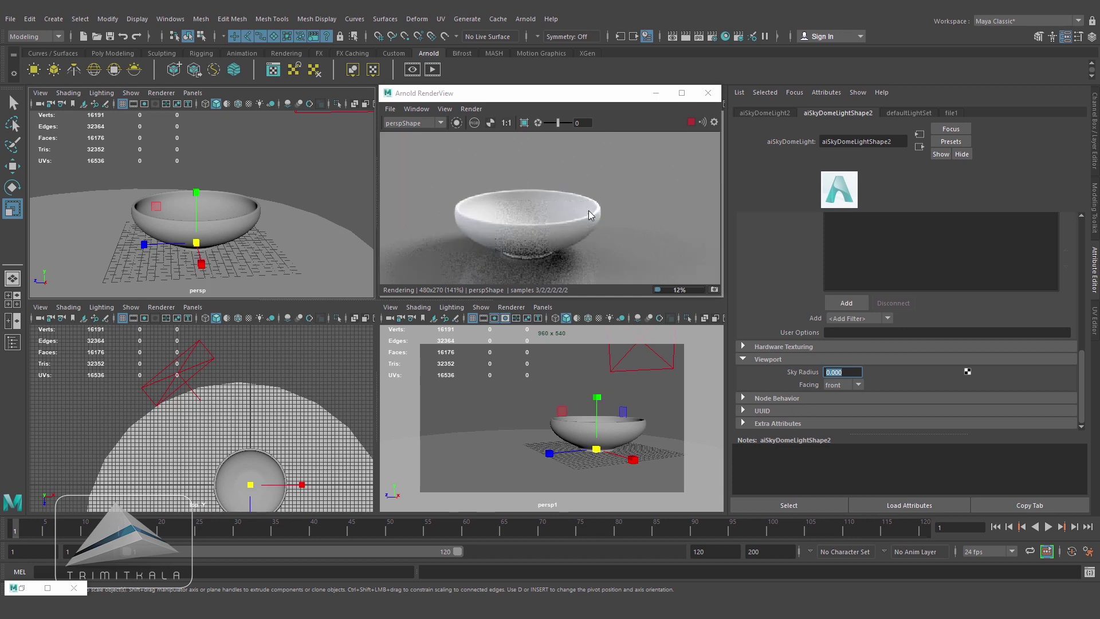
pyautogui.scroll(1, 589, 211)
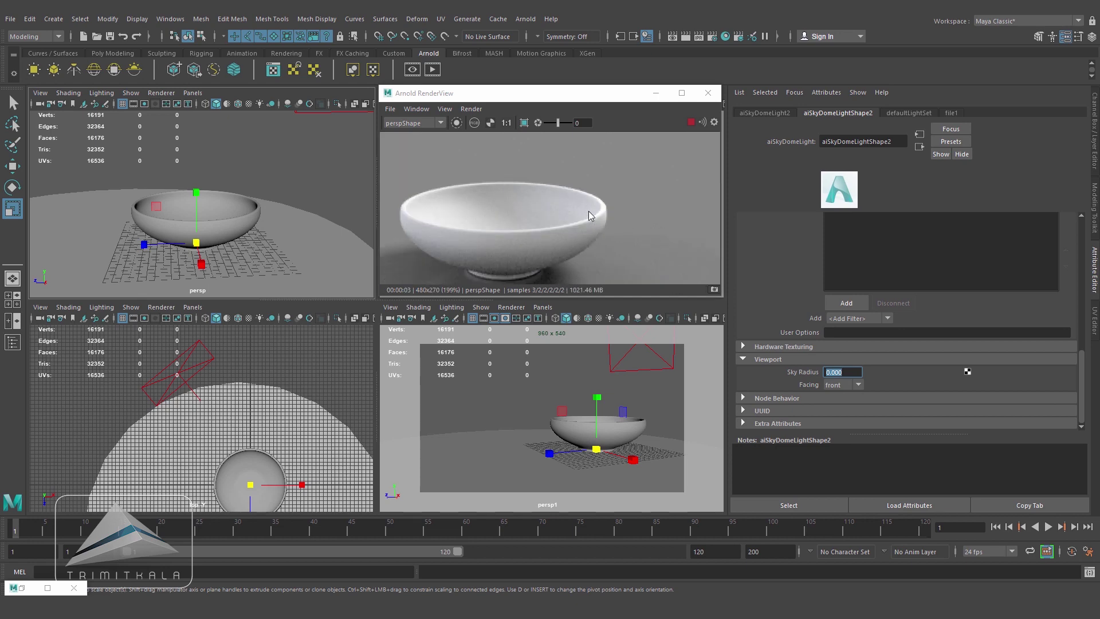
pyautogui.scroll(-1, 589, 211)
pyautogui.moveTo(551, 242); pyautogui.dragTo(592, 225, button='middle')
pyautogui.scroll(1, 593, 228)
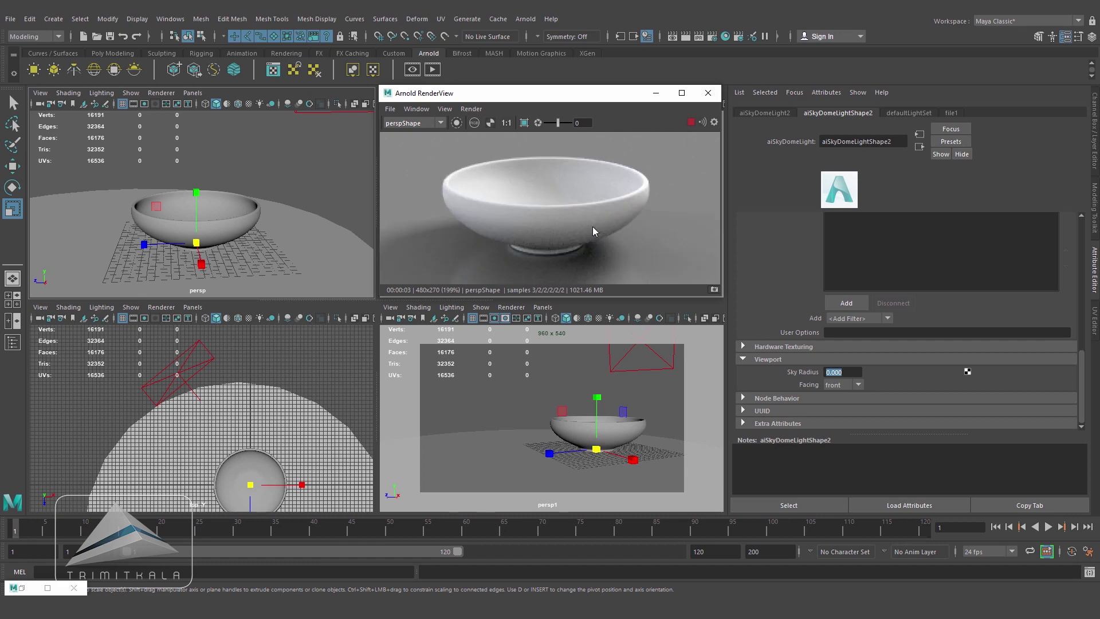
pyautogui.click(725, 37)
pyautogui.moveTo(287, 264); pyautogui.dragTo(421, 165)
pyautogui.click(372, 351)
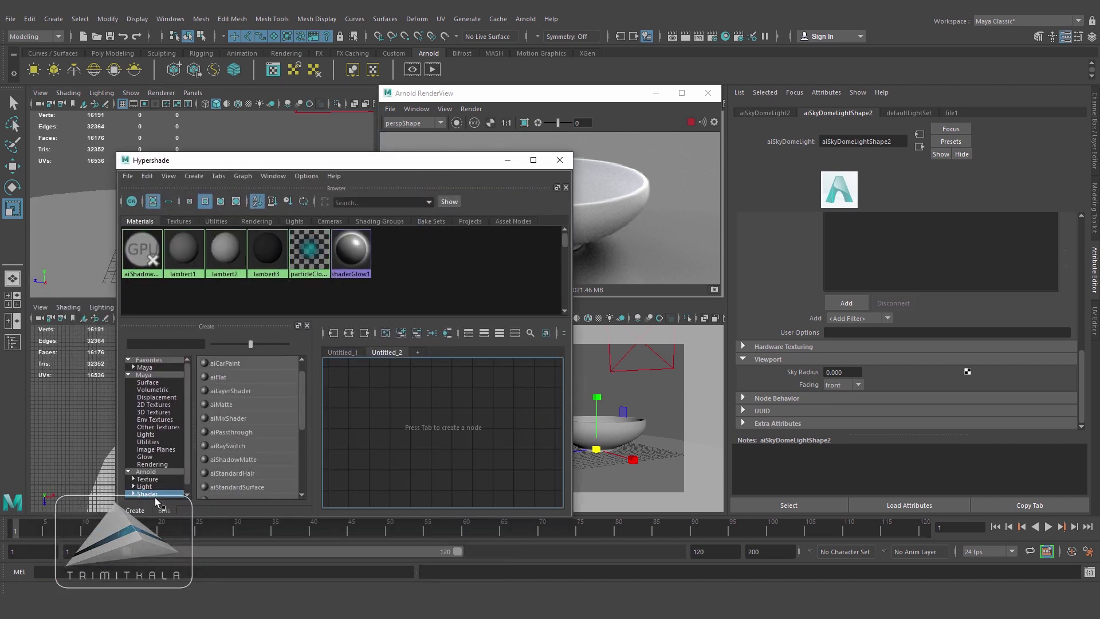
pyautogui.scroll(-1, 302, 398)
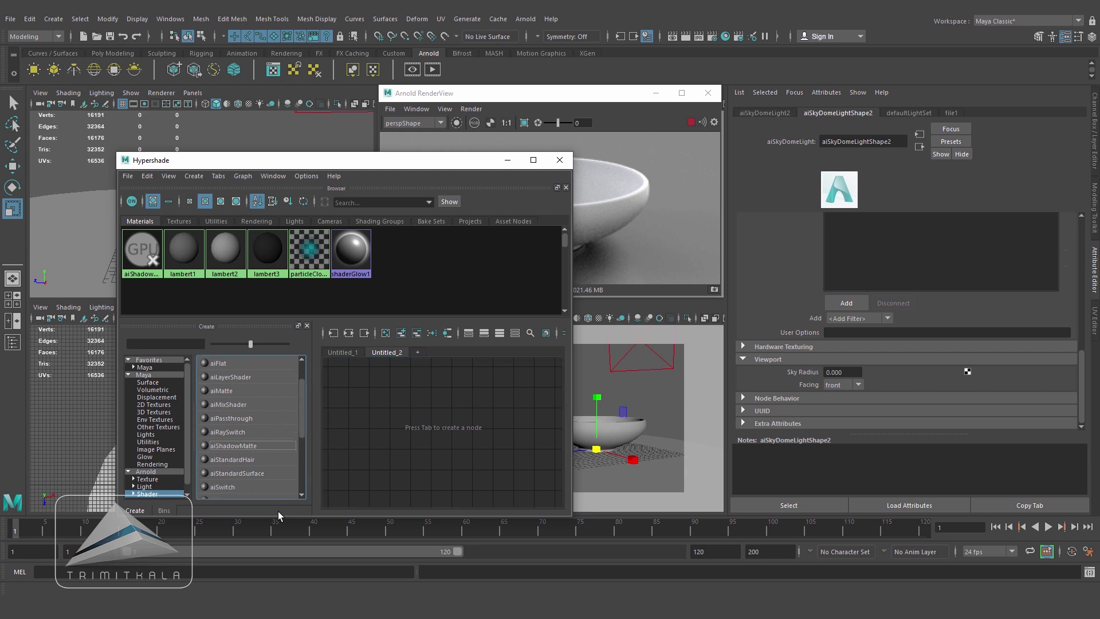
pyautogui.click(251, 476)
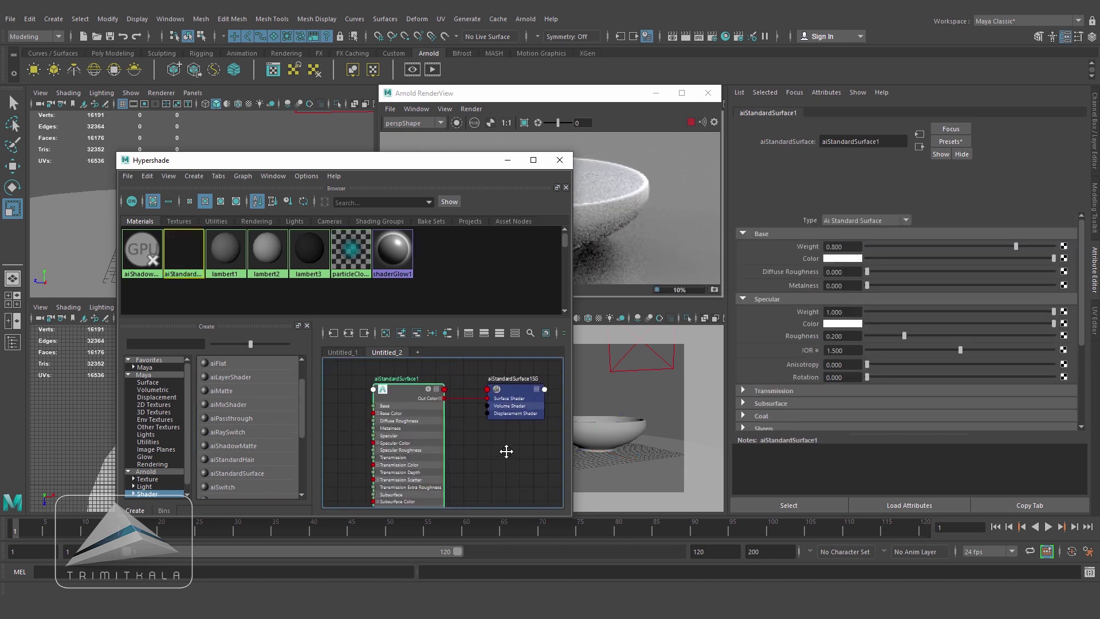
# Collapse the new standard surface node's attributes and name the material Bowl
pyautogui.click(435, 389)
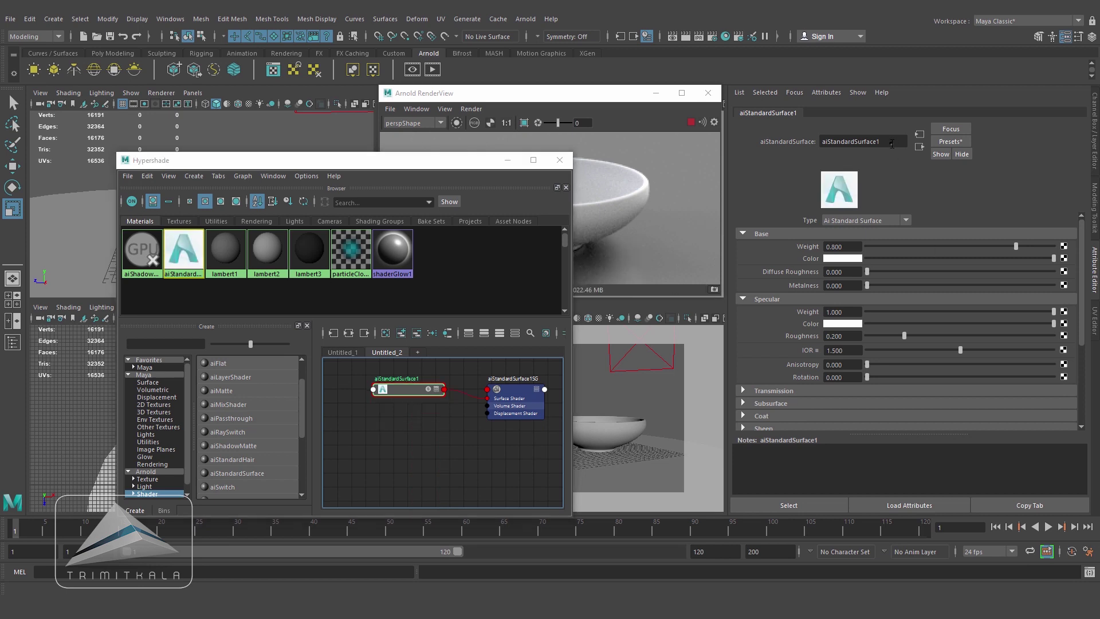
pyautogui.write('Bo')
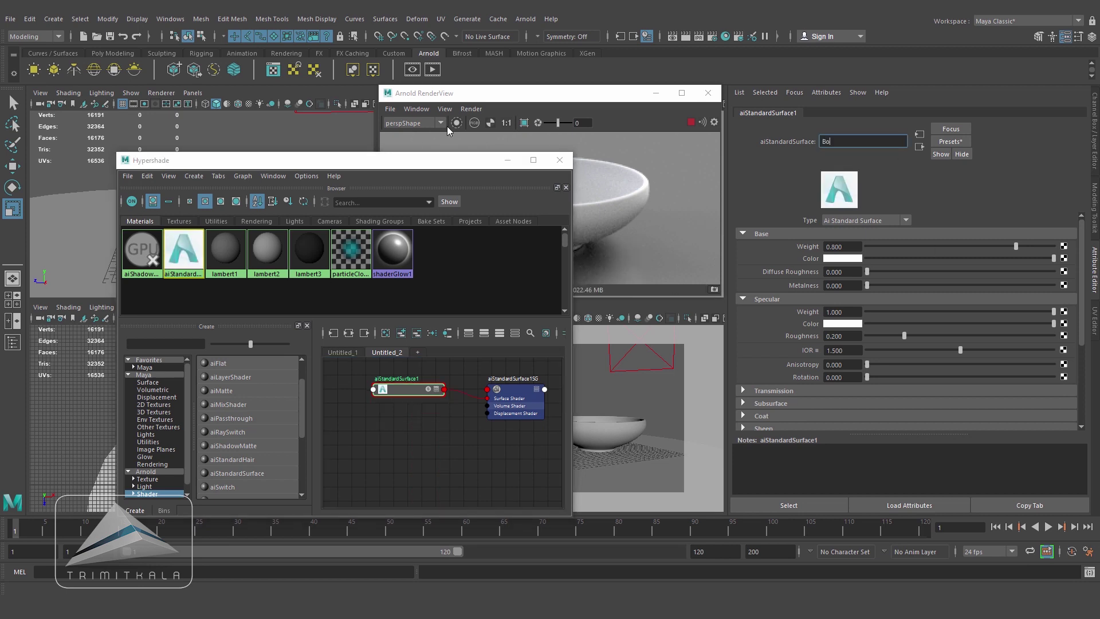
pyautogui.write('wl')
pyautogui.press('Return')
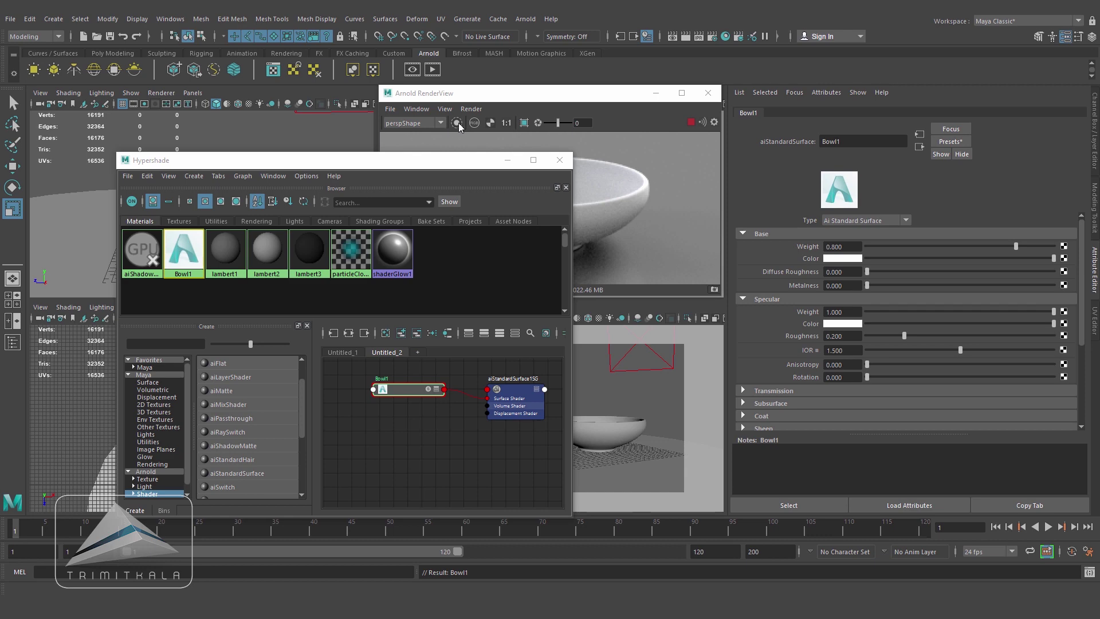
# Take the Bowl layer out of reference mode and assign the Bowl1 material to the bowl mesh
pyautogui.moveTo(438, 161); pyautogui.dragTo(430, 187)
pyautogui.click(241, 229)
pyautogui.hotkey('ctrl', 'a')
pyautogui.moveTo(396, 412); pyautogui.dragTo(392, 381, button='right')
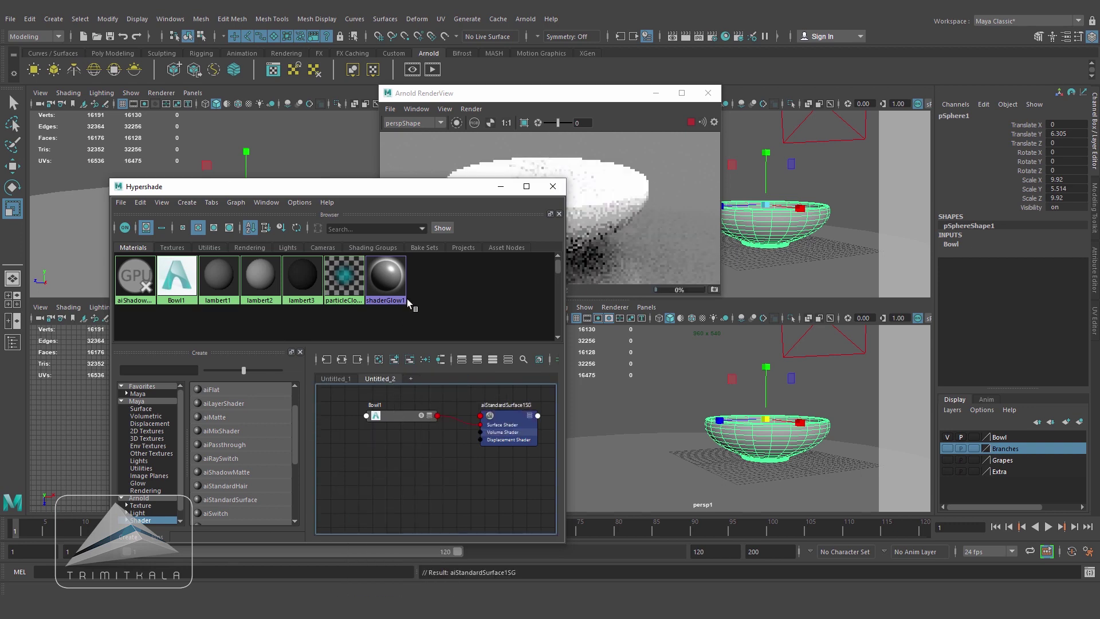
# Minimize the Hypershade window and select the area light to show its attributes
pyautogui.moveTo(382, 191); pyautogui.dragTo(377, 207)
pyautogui.click(395, 430)
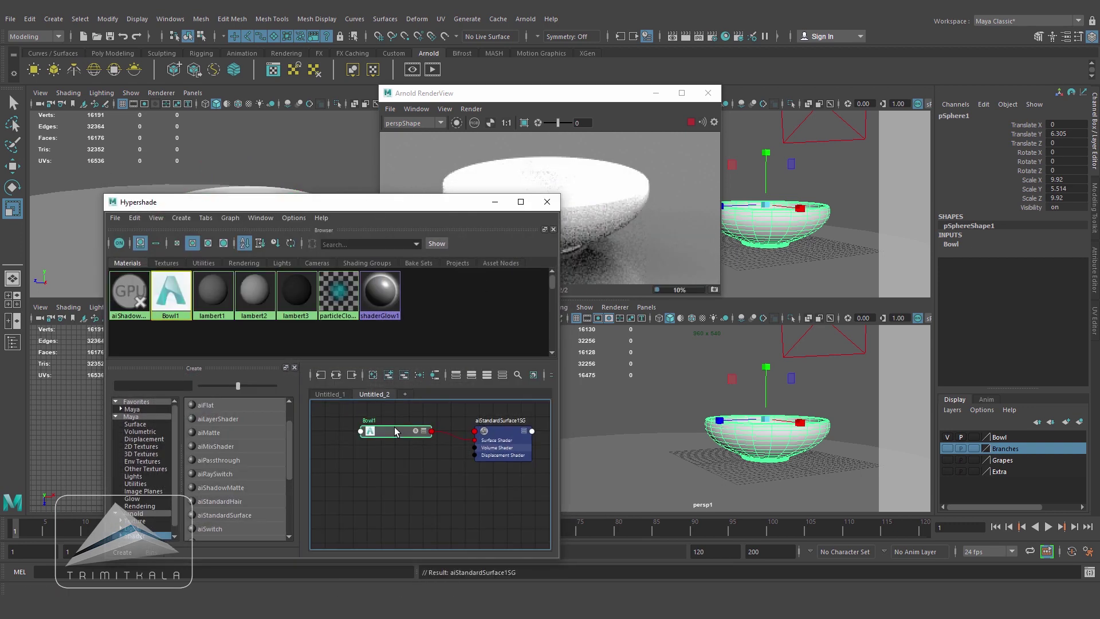
pyautogui.click(496, 202)
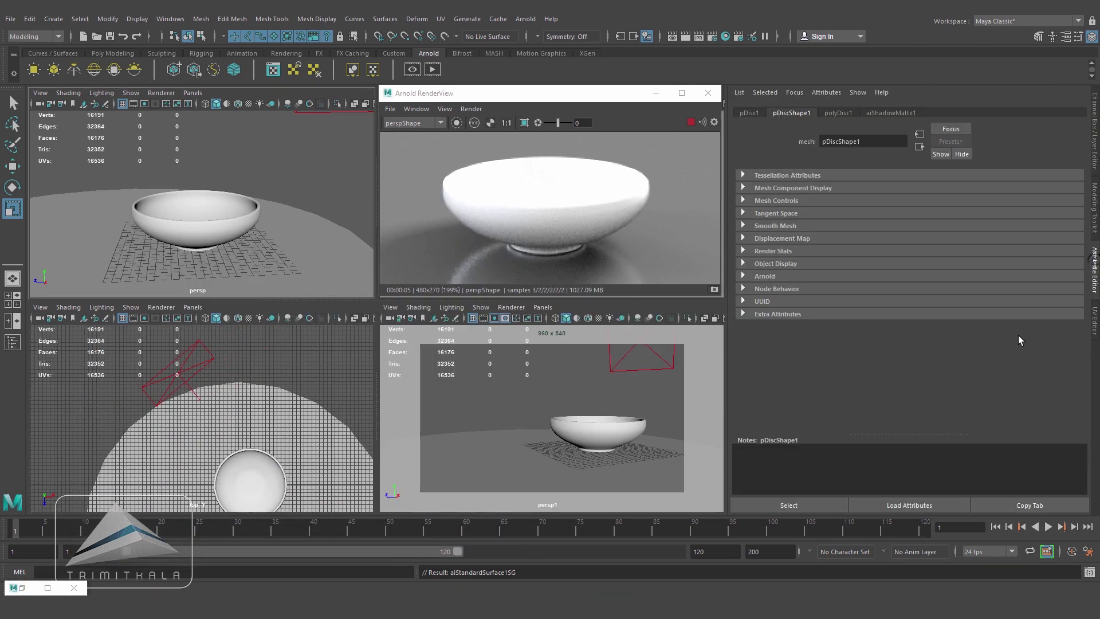
pyautogui.click(1095, 266)
pyautogui.click(327, 143)
# Open the Outliner and delete the extra skydome light aiSkyDomeLight1
pyautogui.click(170, 19)
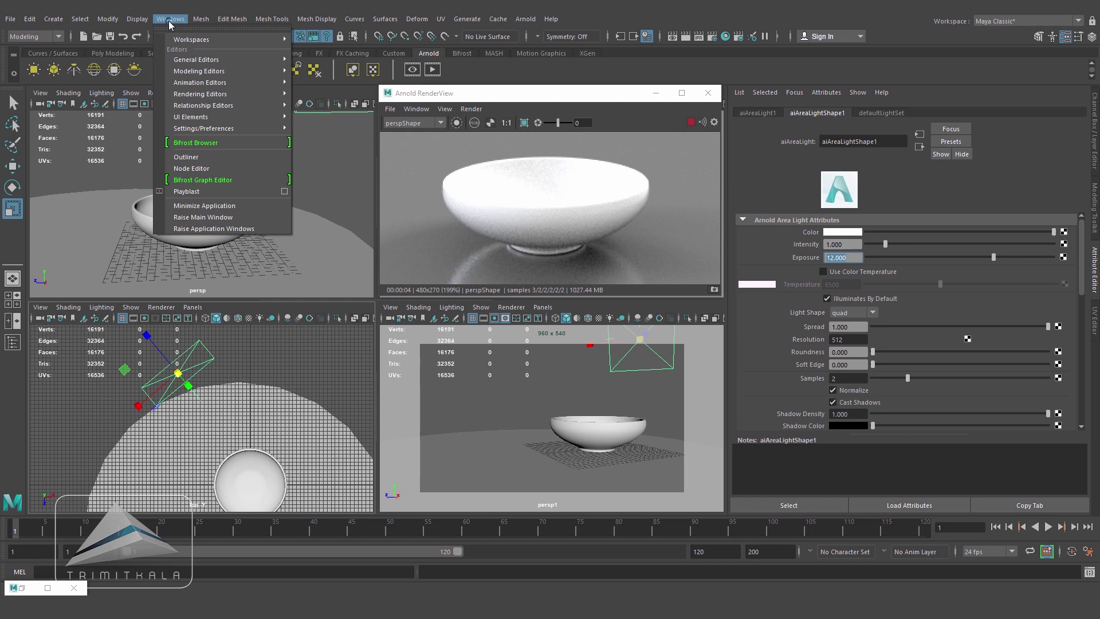
pyautogui.click(187, 160)
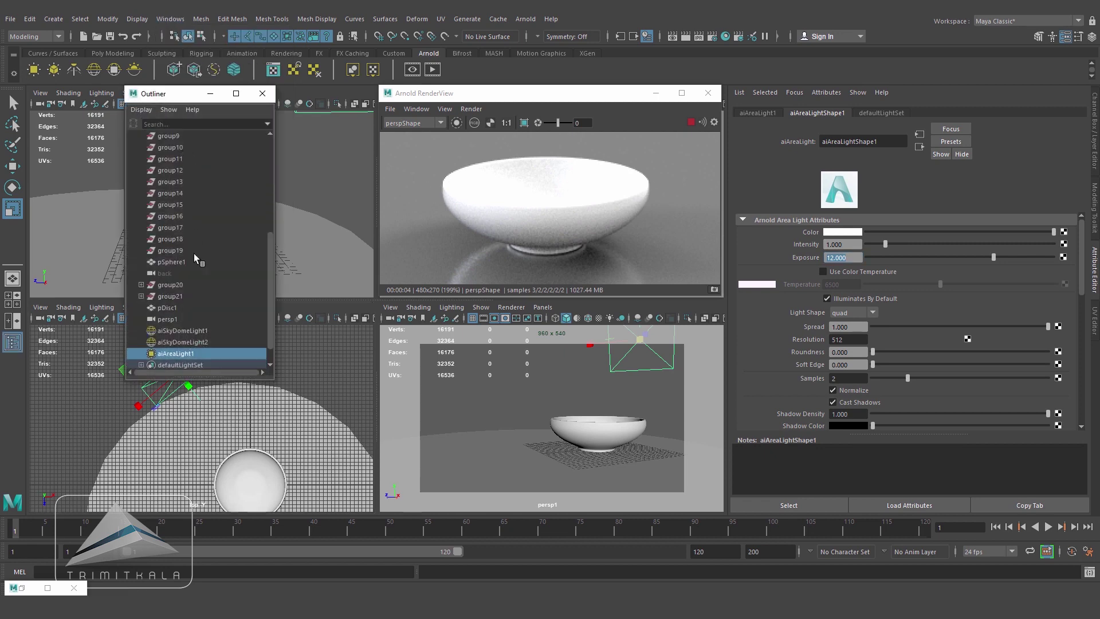
pyautogui.click(192, 331)
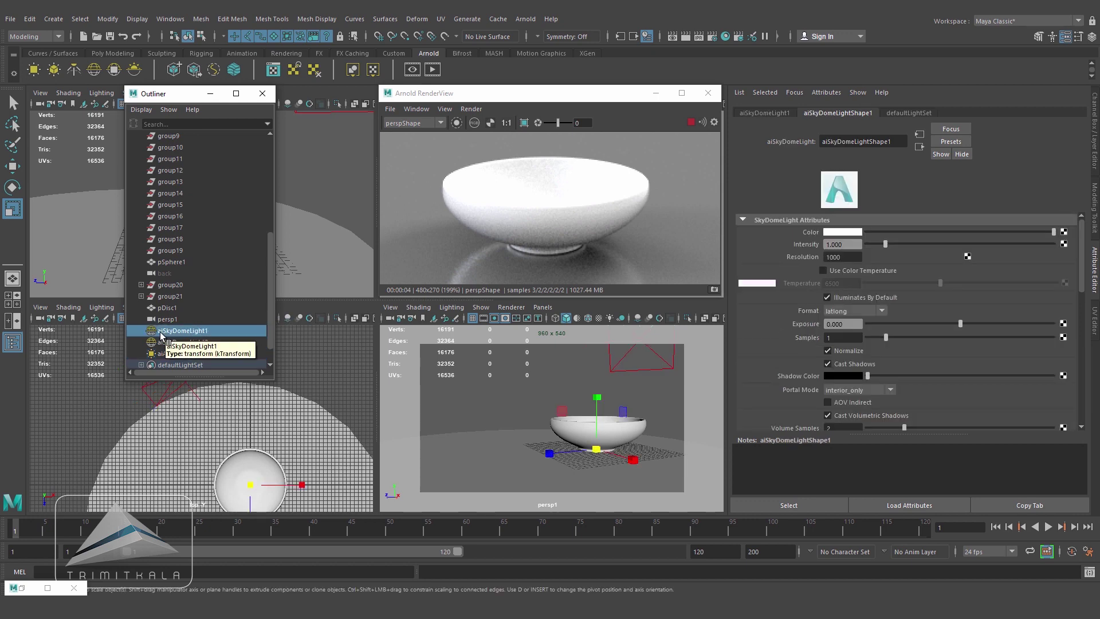
pyautogui.press('Delete')
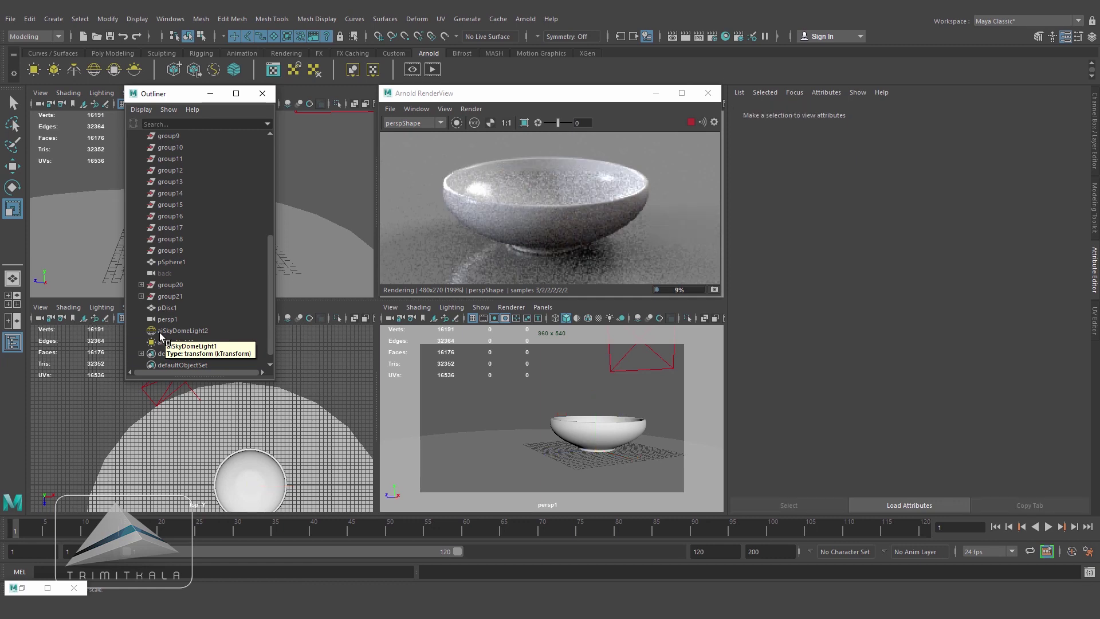
# Select the remaining skydome light, aiSkyDomeLight2, and set its intensity to 1.3
pyautogui.click(176, 341)
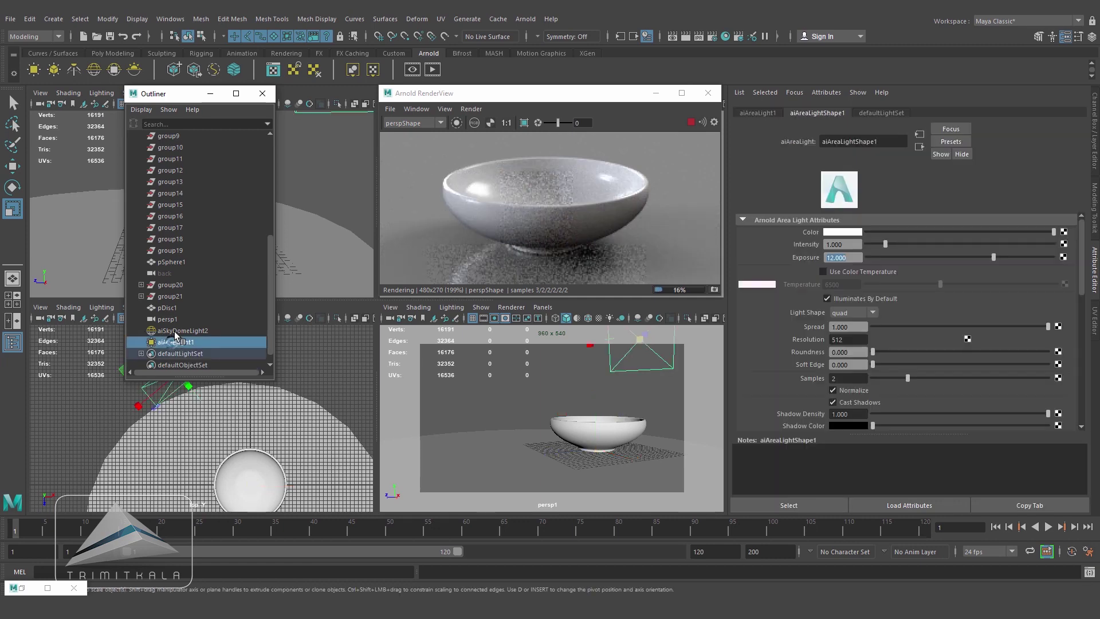
pyautogui.click(175, 332)
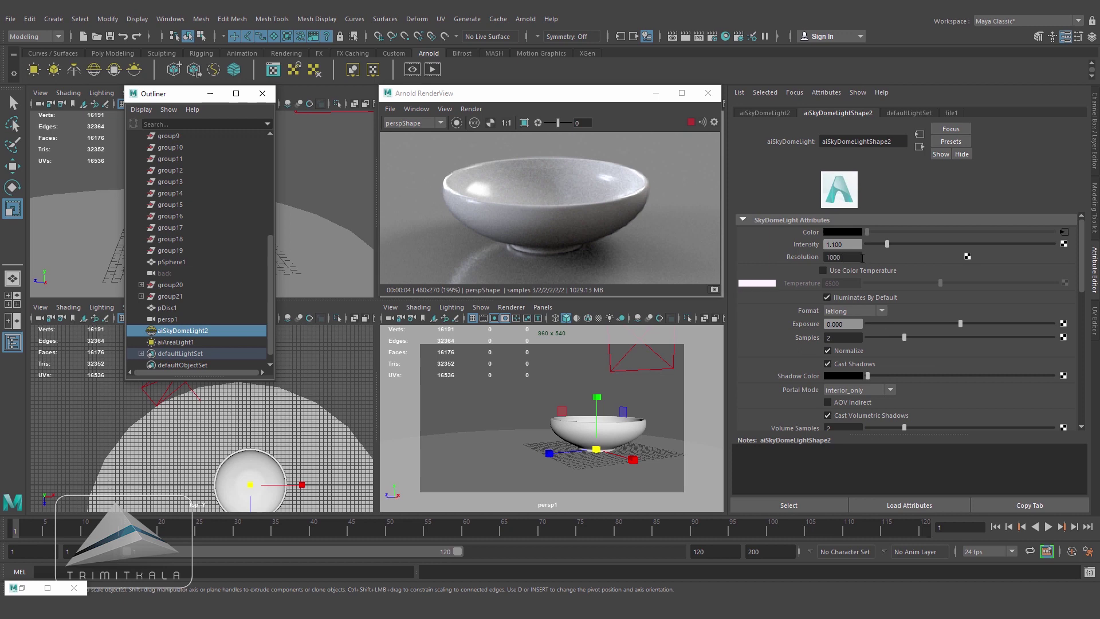
pyautogui.doubleClick(842, 244)
pyautogui.write('1.3')
pyautogui.press('Return')
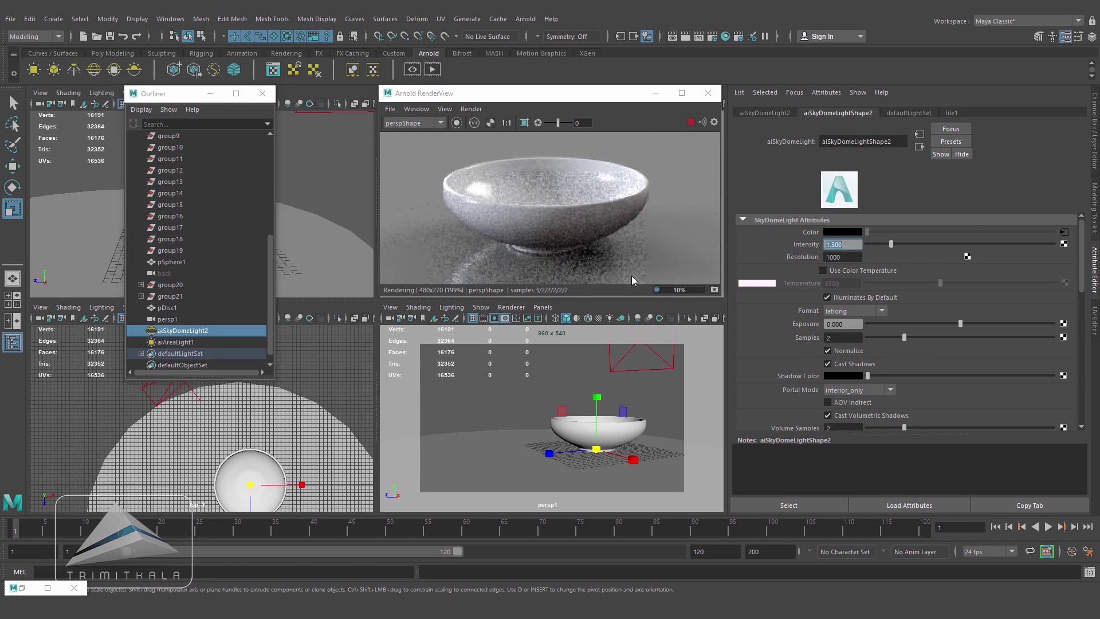
# Set the area light's exposure to 13, raise it to 13.5, and close the Outliner
pyautogui.click(186, 343)
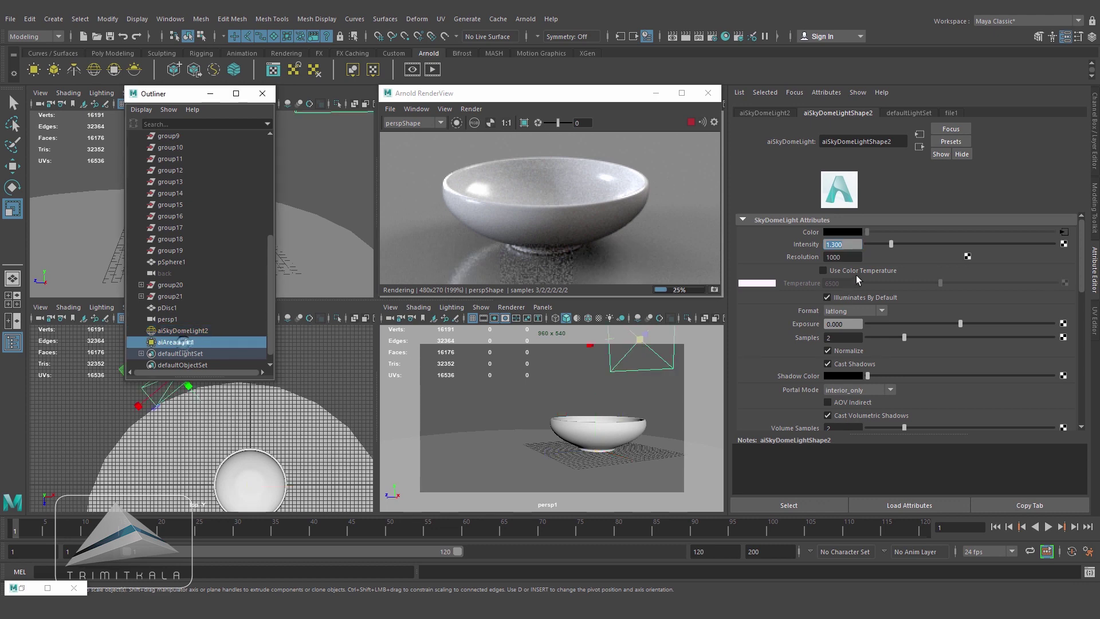
pyautogui.write('13')
pyautogui.press('Return')
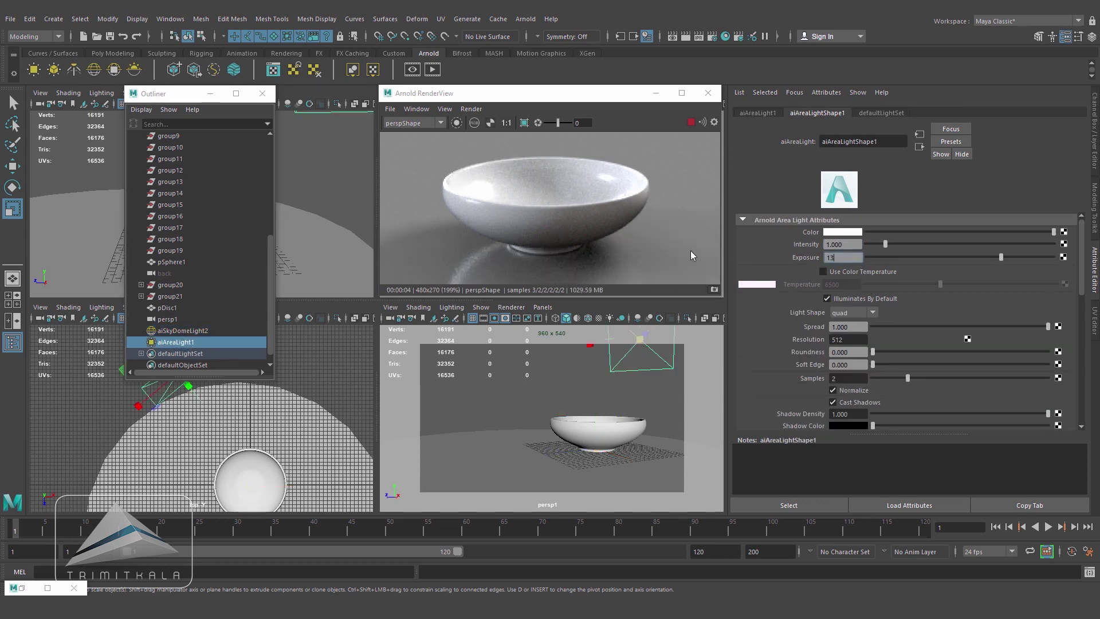
pyautogui.write('.5')
pyautogui.press('Return')
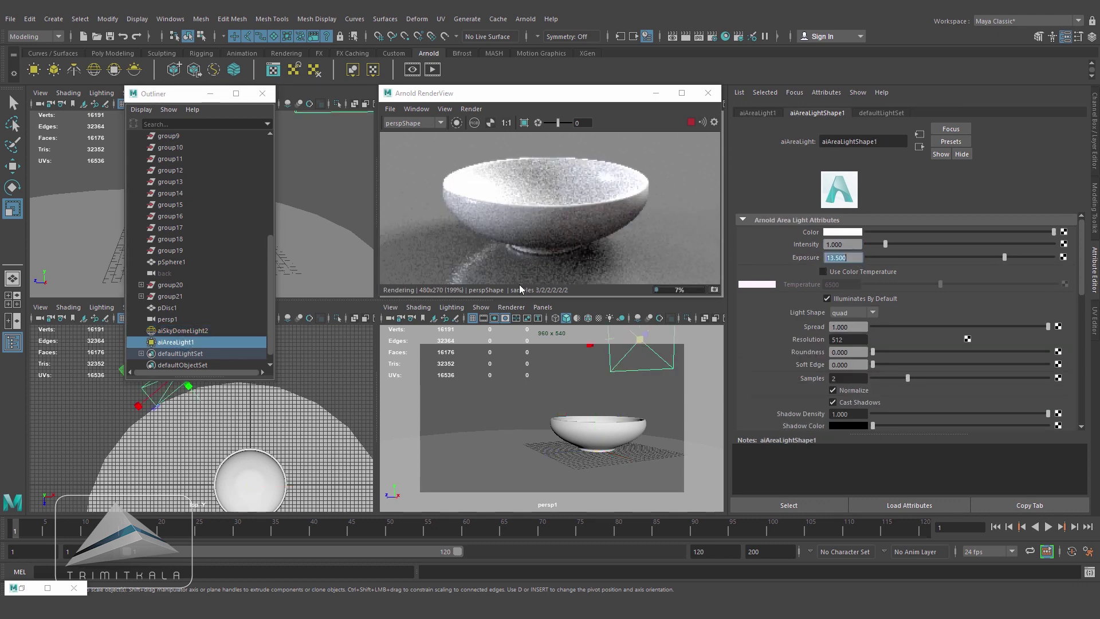
pyautogui.click(262, 93)
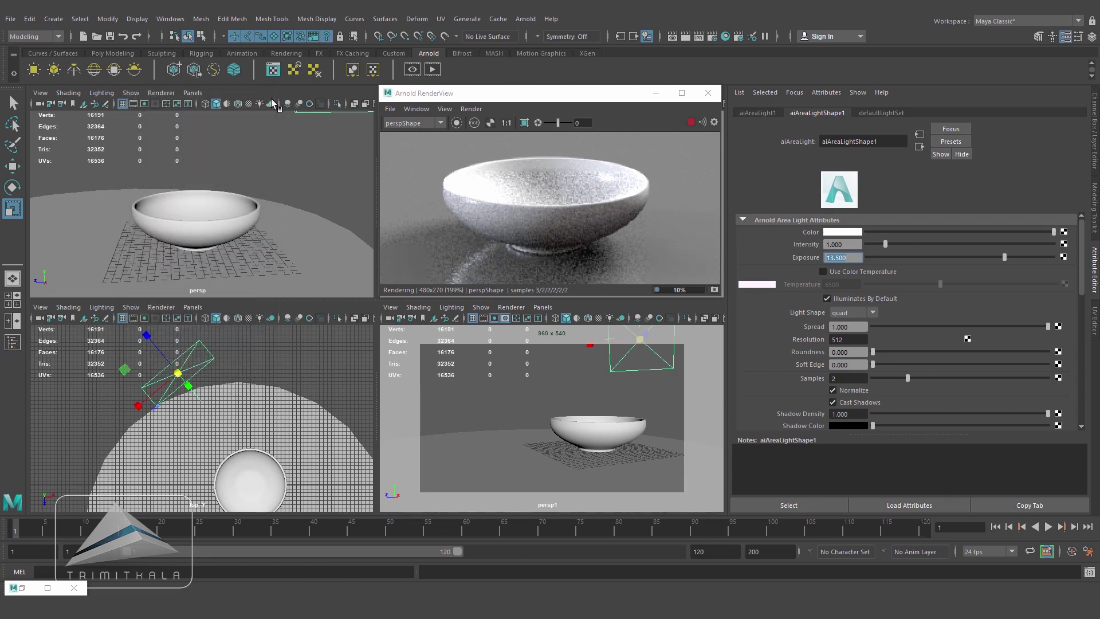
# Select the bowl in the RenderView and tint the Bowl1 material's base color a very pale blue with saturation 0.118
pyautogui.scroll(-5, 600, 249)
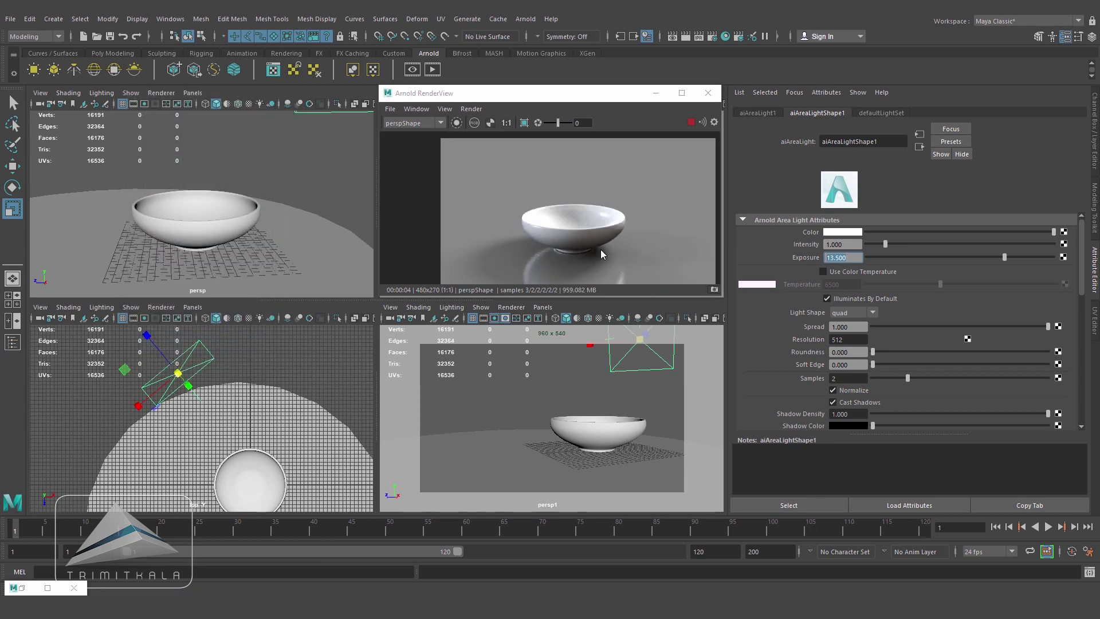
pyautogui.scroll(5, 634, 233)
pyautogui.click(535, 232)
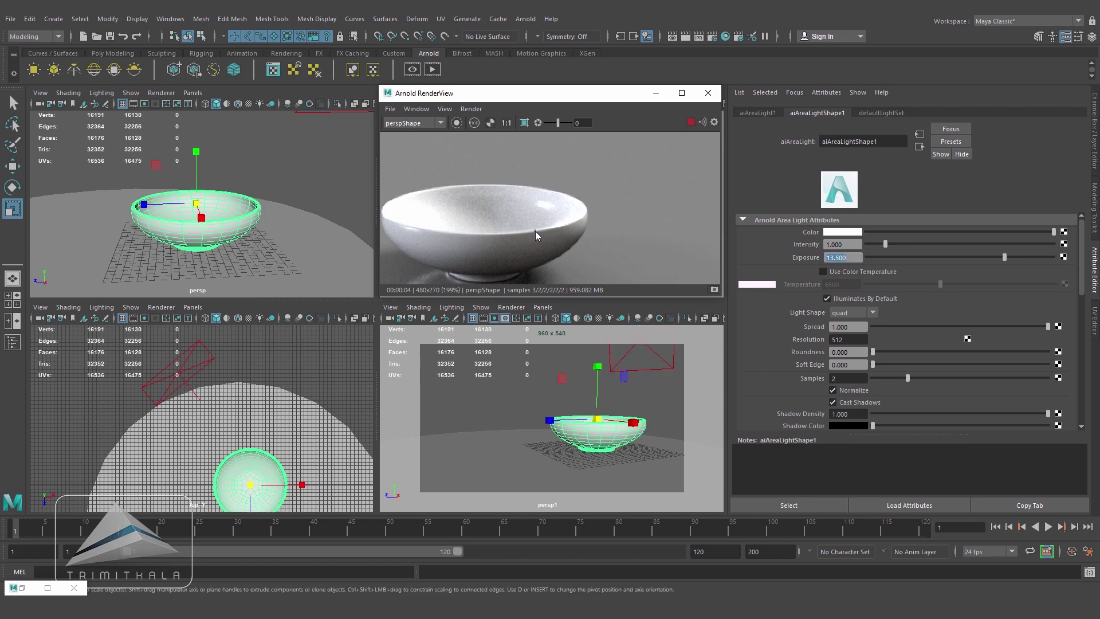
pyautogui.click(808, 113)
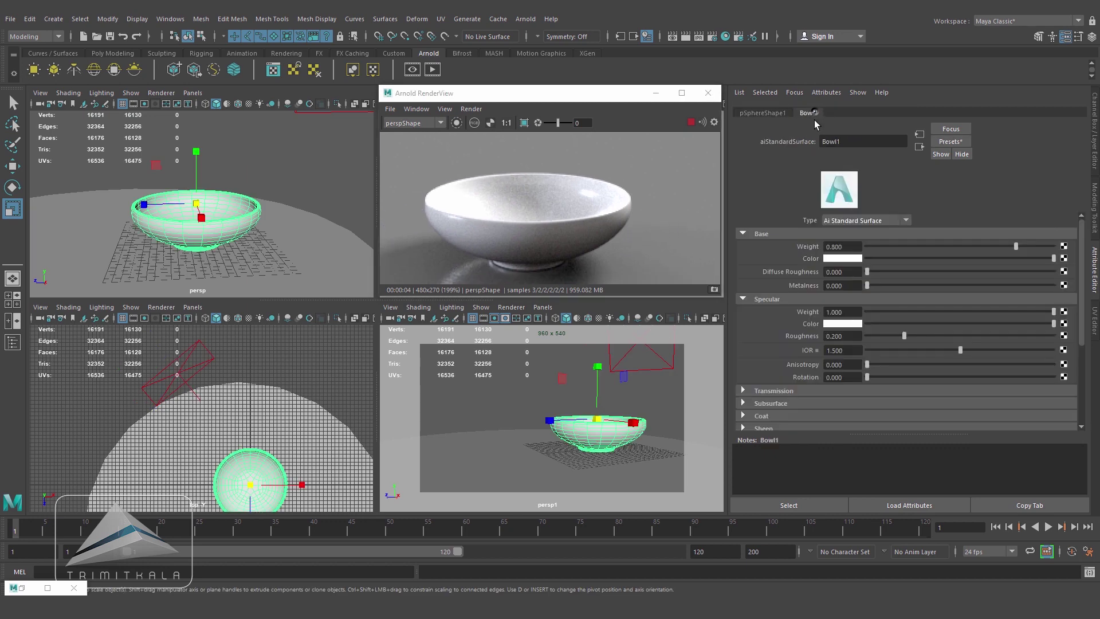
pyautogui.click(843, 257)
pyautogui.moveTo(911, 280); pyautogui.dragTo(923, 288)
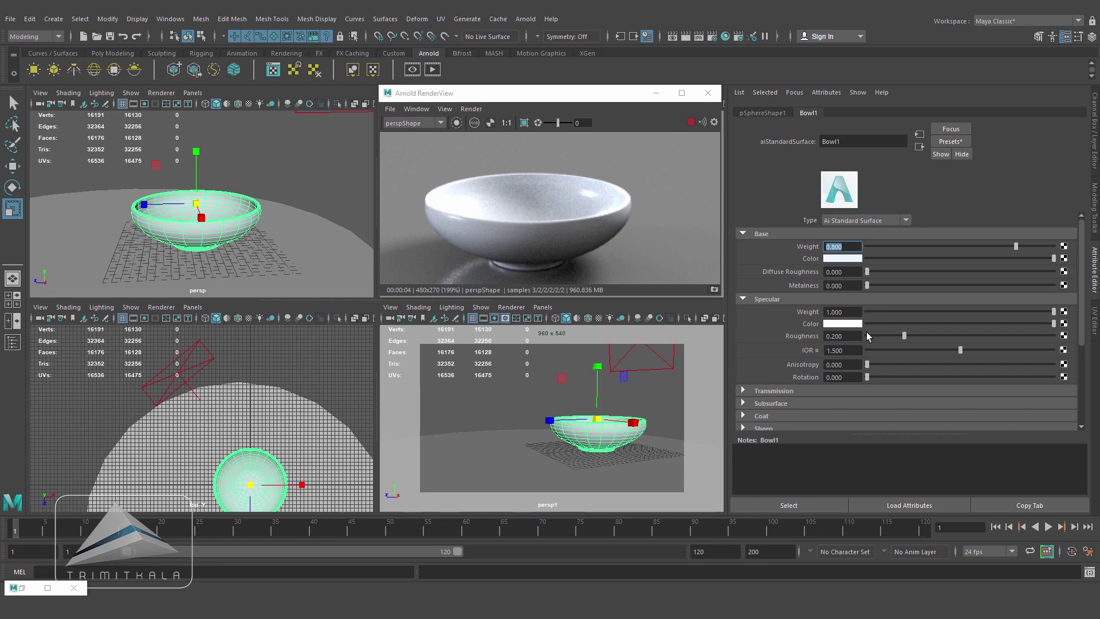
# Reduce the Bowl1 material's specular roughness to 0 and check the bowl's reflections in the render
pyautogui.moveTo(903, 336); pyautogui.dragTo(866, 336)
pyautogui.scroll(-3, 518, 243)
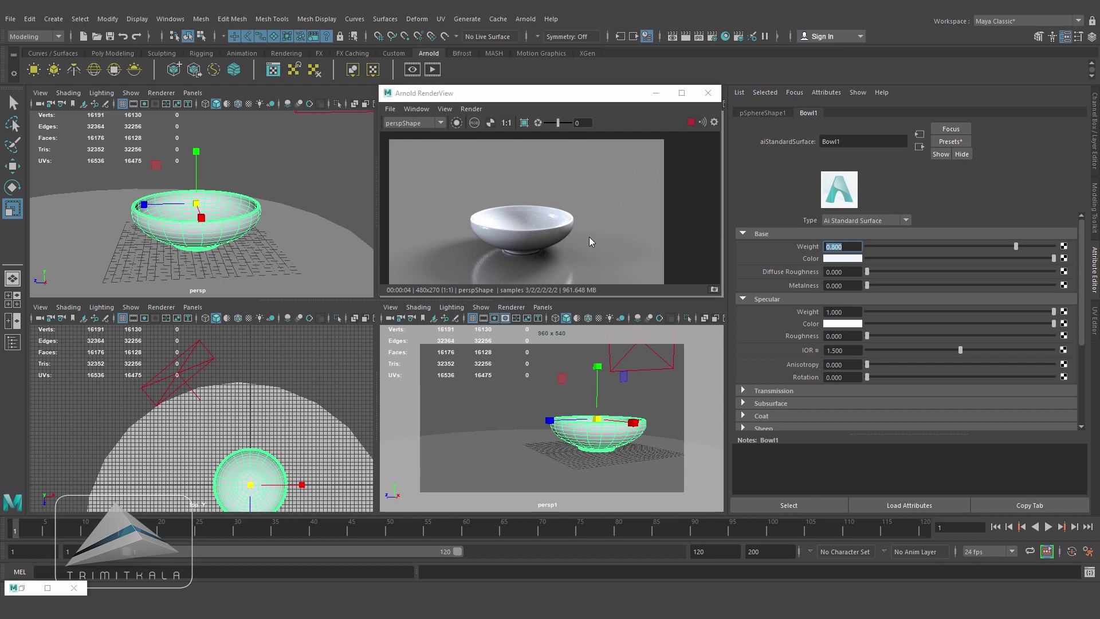
pyautogui.scroll(1, 588, 236)
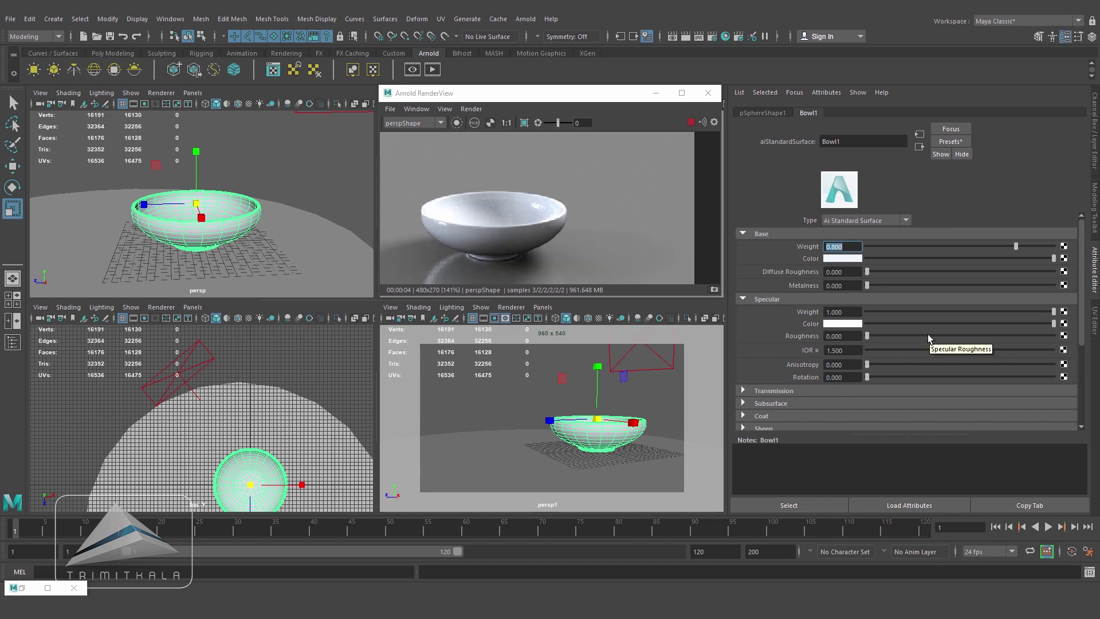
# Expand the Bowl1 material's Subsurface attributes and set the subsurface weight to 0.167
pyautogui.click(1084, 306)
pyautogui.click(744, 404)
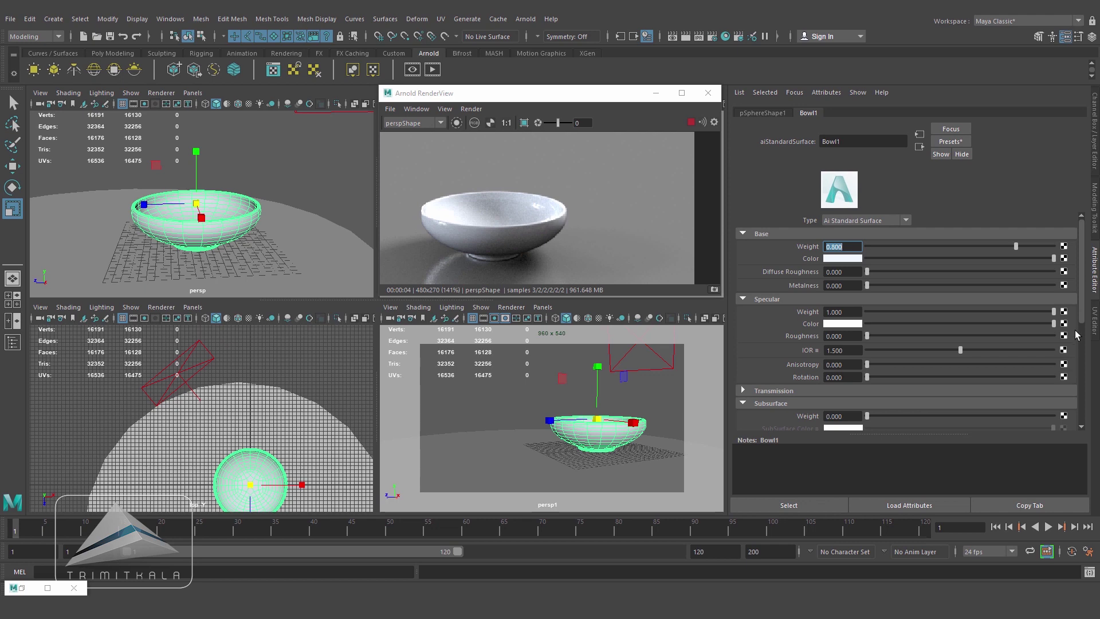
pyautogui.moveTo(1083, 306); pyautogui.dragTo(1080, 354)
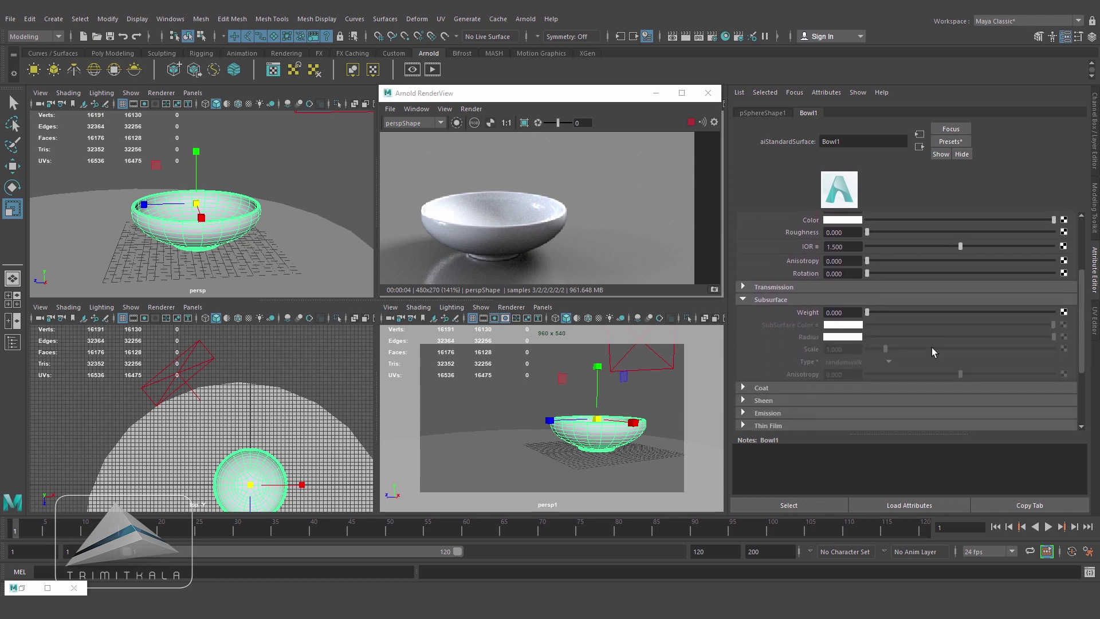
pyautogui.moveTo(869, 313); pyautogui.dragTo(897, 314)
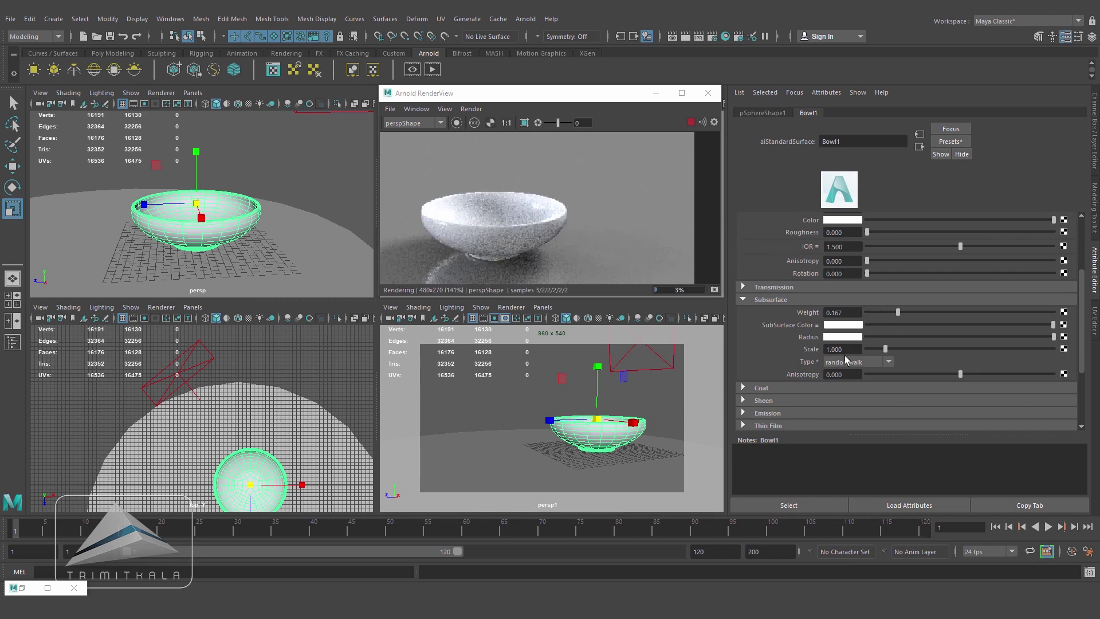
# Set the Bowl1 material's subsurface color to a saturated red
pyautogui.click(843, 325)
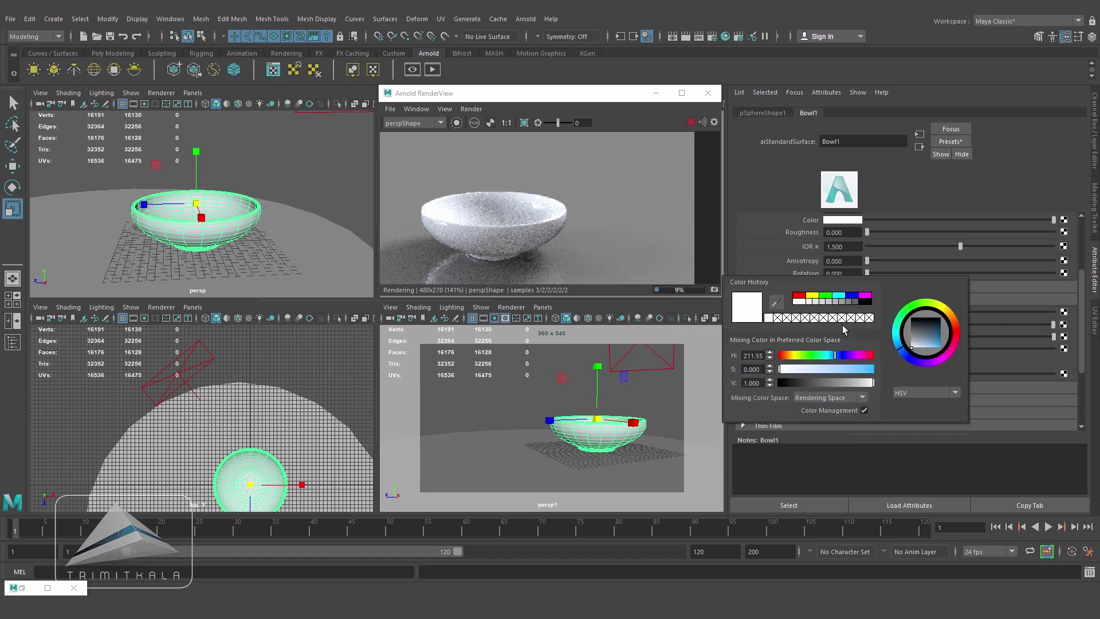
pyautogui.moveTo(903, 358); pyautogui.dragTo(955, 342)
pyautogui.click(940, 347)
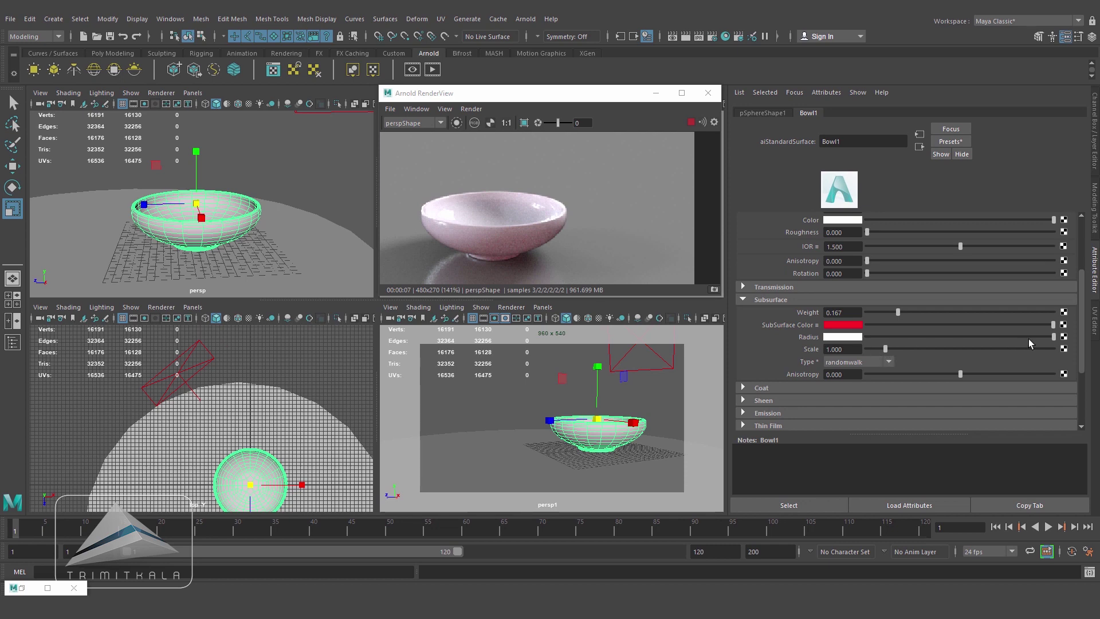
# Darken the subsurface radius color to light grey and lower the subsurface scale to 0.772
pyautogui.moveTo(1052, 339); pyautogui.dragTo(1001, 348)
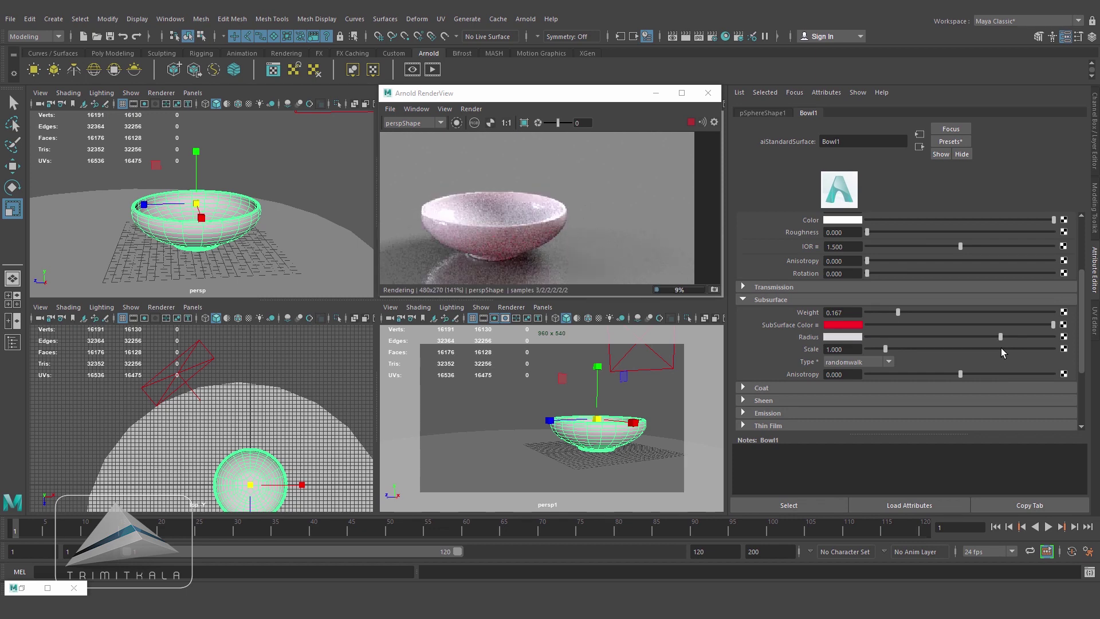
pyautogui.moveTo(885, 349); pyautogui.dragTo(881, 349)
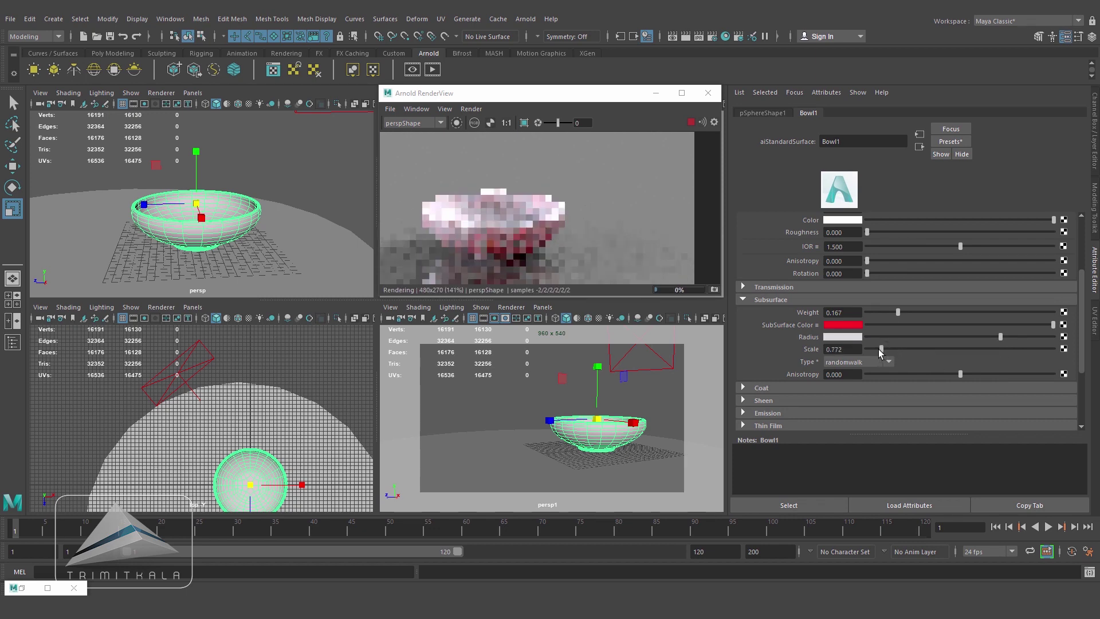
# Change the Bowl1 material's subsurface color to a light orange
pyautogui.click(844, 325)
pyautogui.click(956, 325)
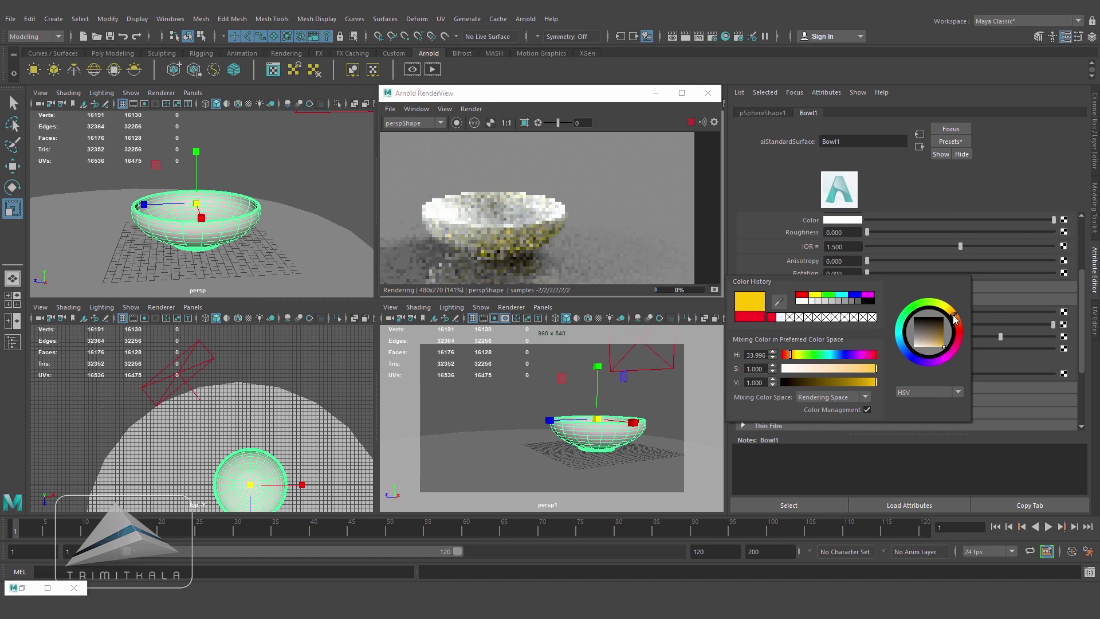
pyautogui.click(937, 350)
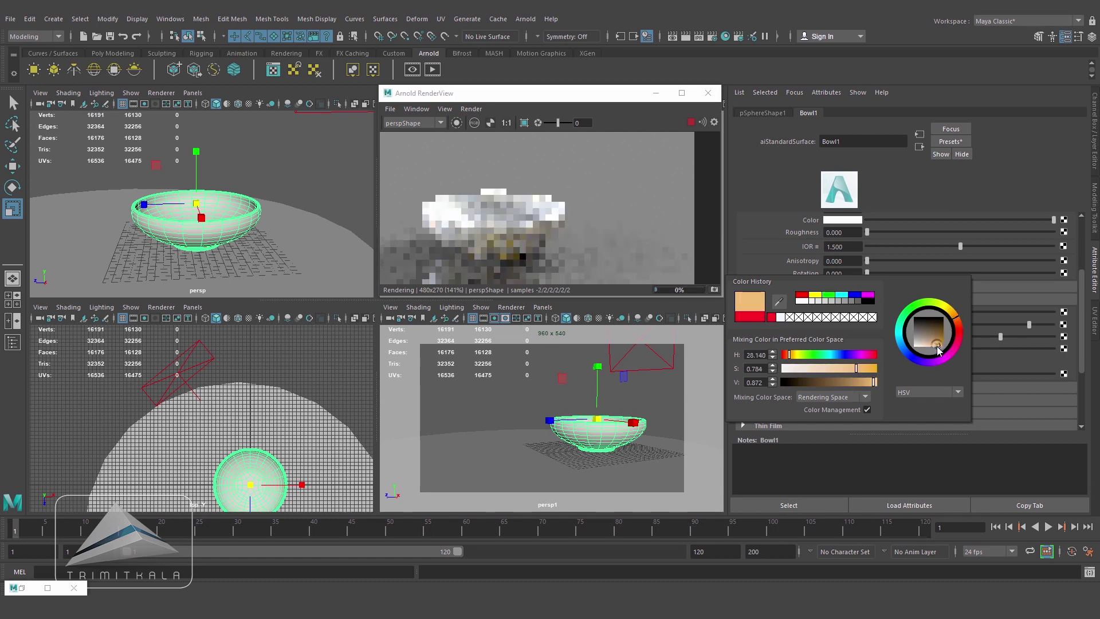
pyautogui.click(938, 348)
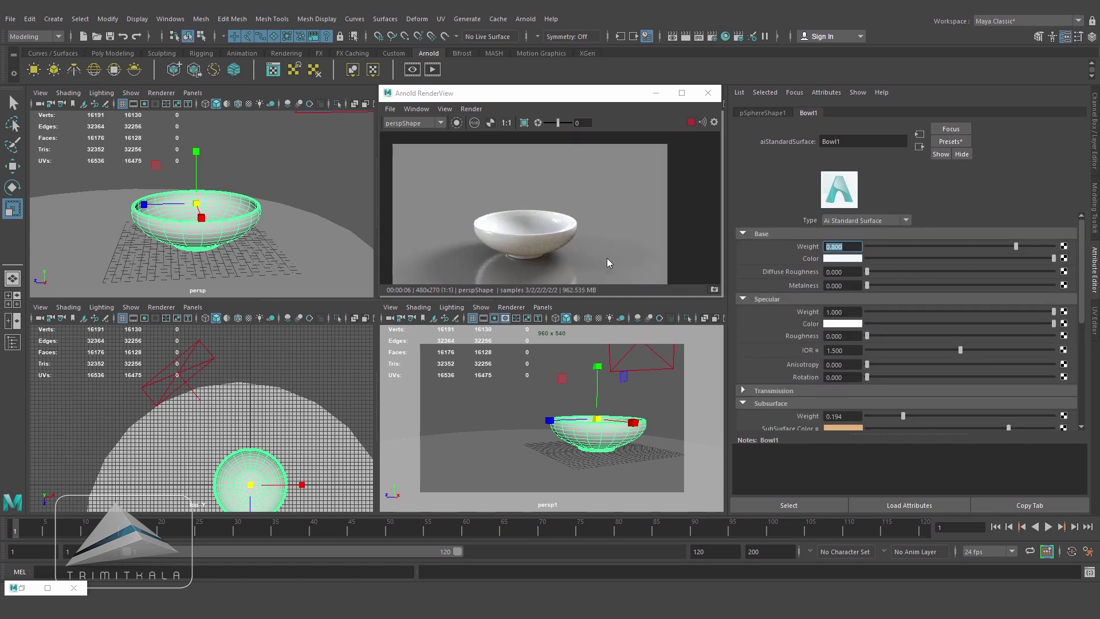
# Increase the saturation of the Bowl1 material's pale blue base color to 0.205 and inspect the rendered bowl up close
pyautogui.click(846, 259)
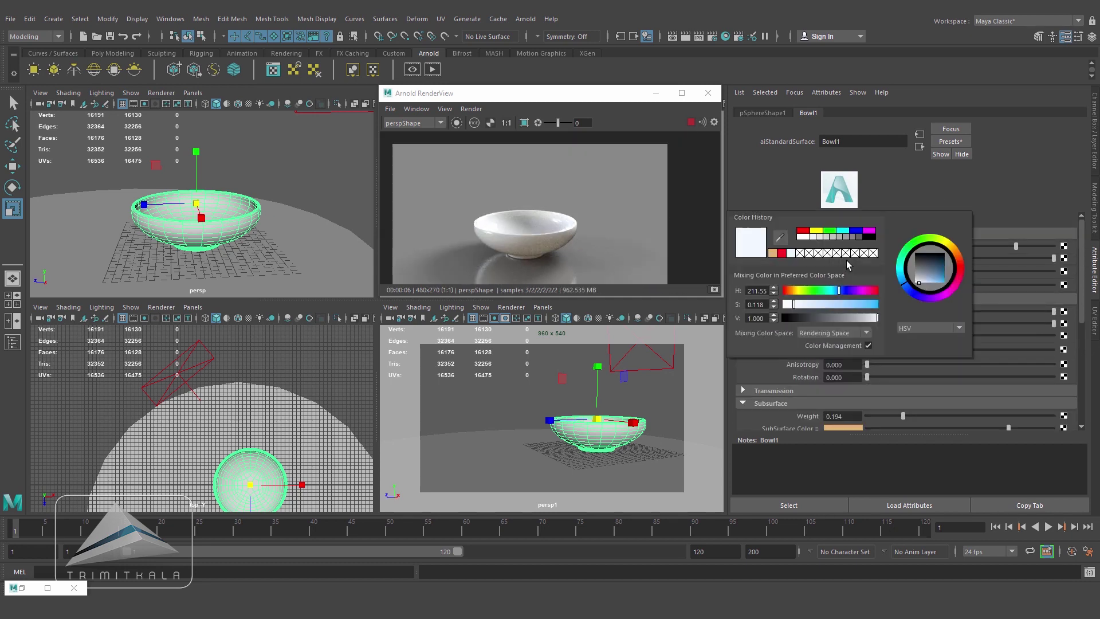
pyautogui.click(804, 304)
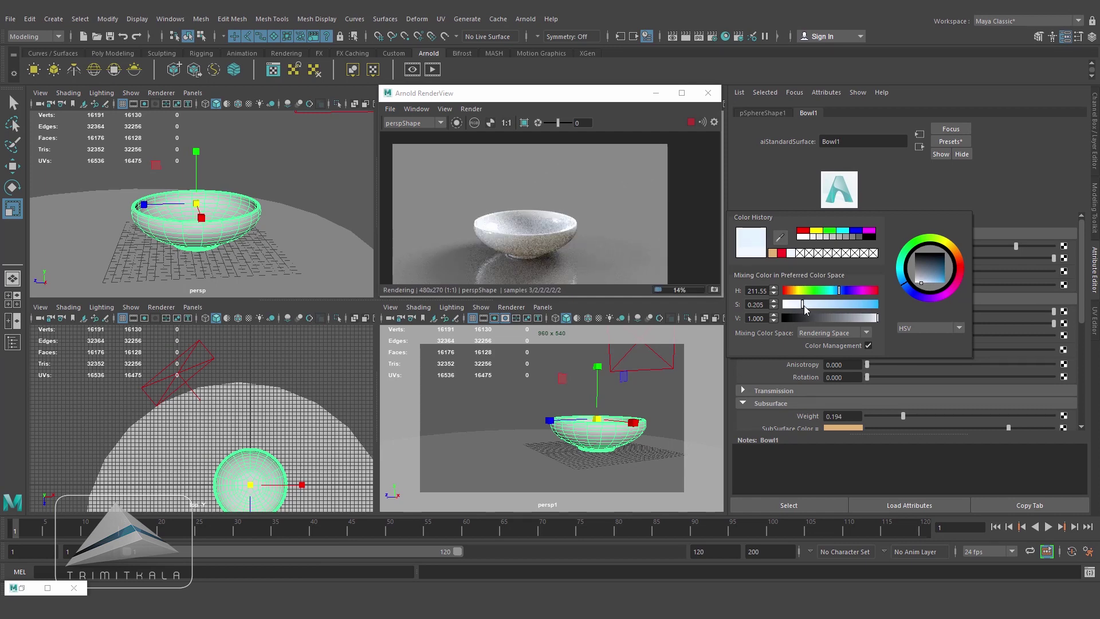
pyautogui.scroll(2, 582, 253)
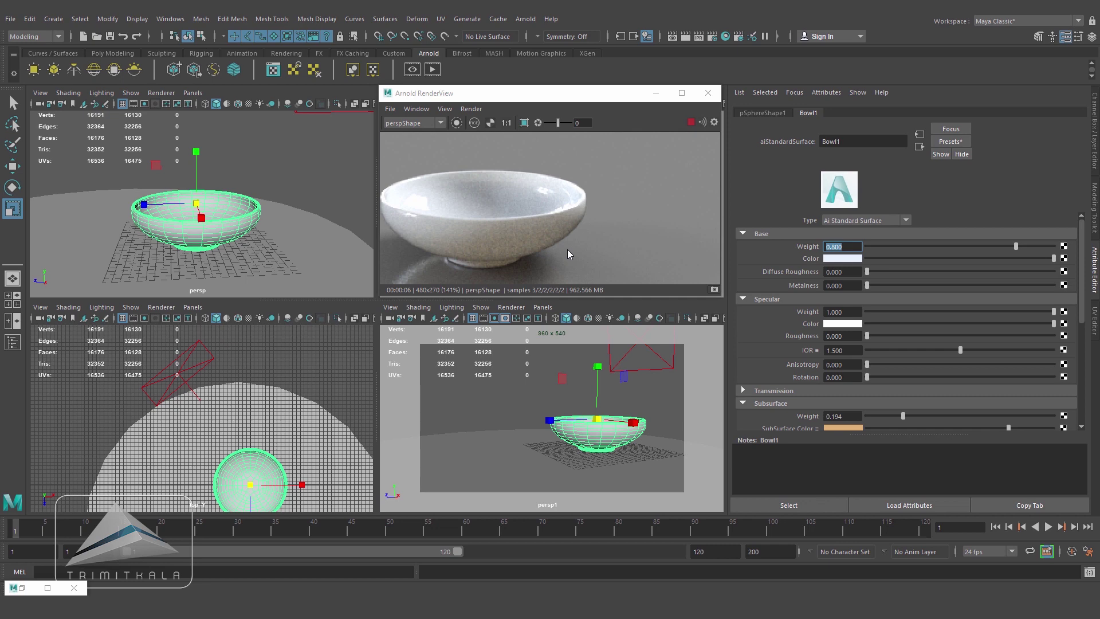
pyautogui.scroll(-1, 567, 250)
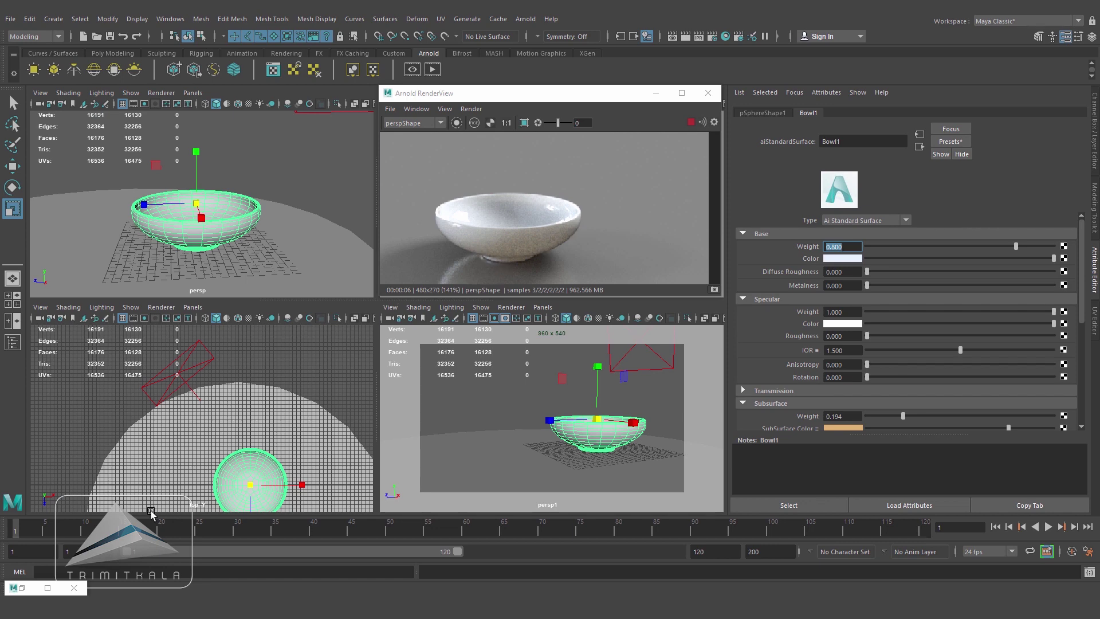
# Create a Ramp 2D texture in the Hypershade graph that holds the Bowl1 material
pyautogui.click(41, 586)
pyautogui.moveTo(375, 206); pyautogui.dragTo(489, 179)
pyautogui.scroll(3, 539, 435)
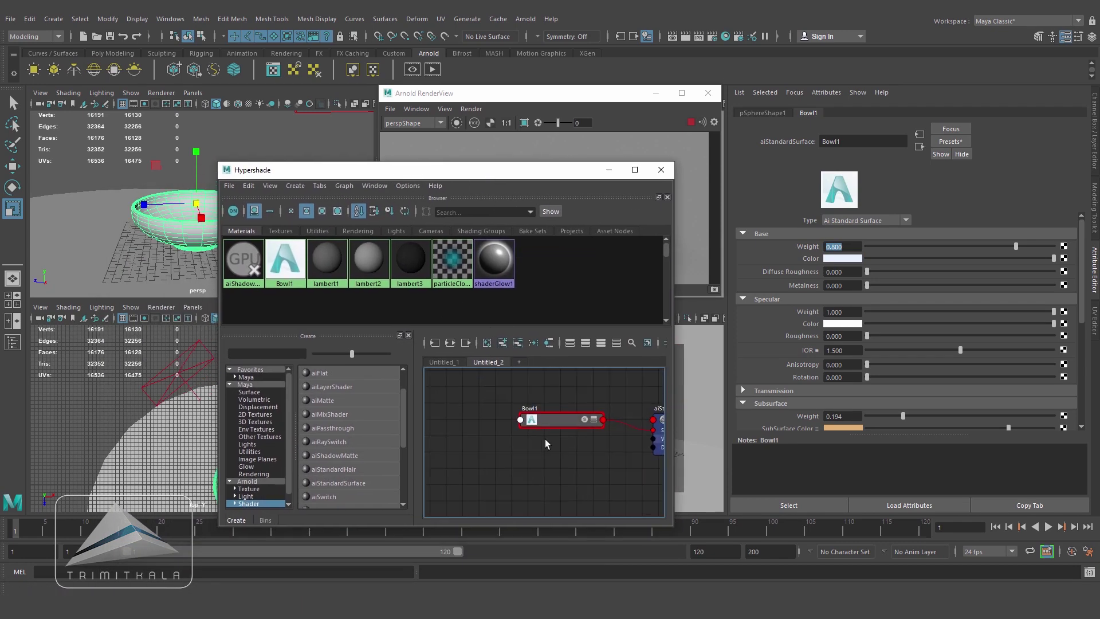
pyautogui.keyDown('alt'); pyautogui.moveTo(553, 442); pyautogui.dragTo(560, 436, button='middle'); pyautogui.keyUp('alt')
pyautogui.keyDown('alt'); pyautogui.moveTo(541, 437); pyautogui.dragTo(538, 436, button='right'); pyautogui.keyUp('alt')
pyautogui.keyDown('alt'); pyautogui.moveTo(553, 432); pyautogui.dragTo(545, 441, button='middle'); pyautogui.keyUp('alt')
pyautogui.keyDown('alt'); pyautogui.moveTo(545, 441); pyautogui.dragTo(533, 441, button='right'); pyautogui.keyUp('alt')
pyautogui.click(255, 414)
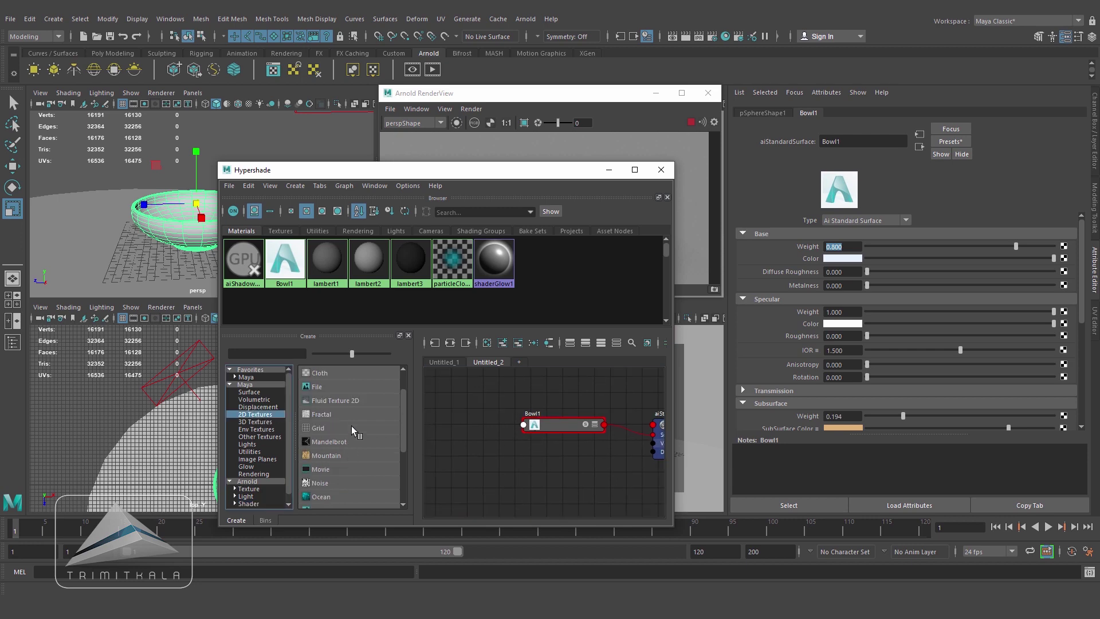
pyautogui.moveTo(400, 421); pyautogui.dragTo(400, 444)
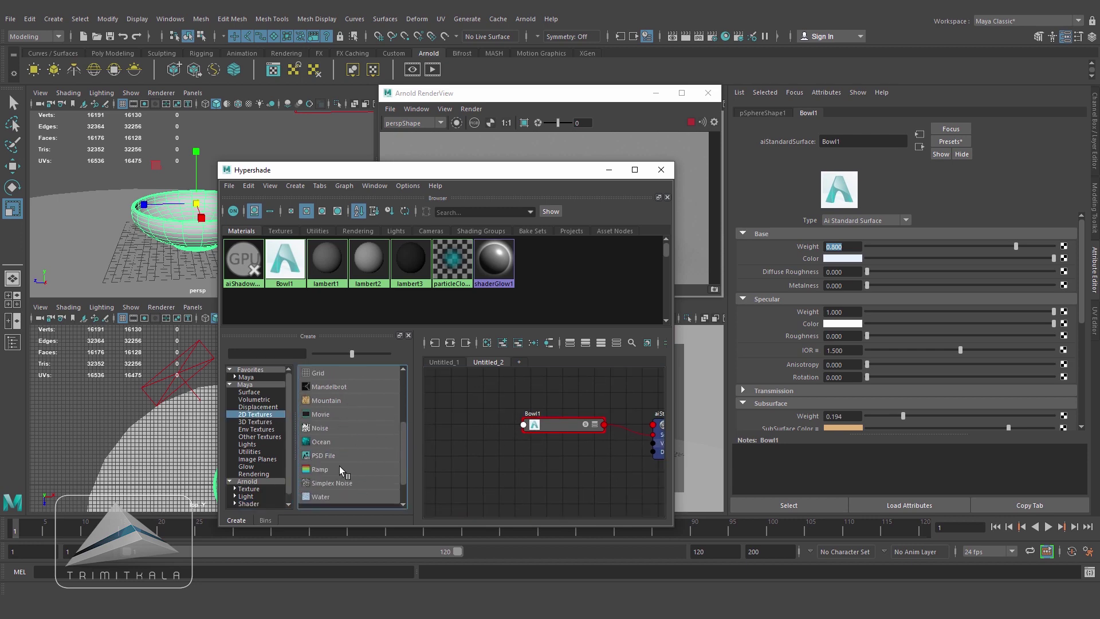
pyautogui.click(331, 468)
# Arrange the ramp, its 2D placement node and the Bowl1 node side by side in the graph
pyautogui.moveTo(475, 478); pyautogui.dragTo(375, 426)
pyautogui.moveTo(587, 428); pyautogui.dragTo(489, 409)
pyautogui.keyDown('alt'); pyautogui.moveTo(551, 453); pyautogui.dragTo(633, 509, button='middle'); pyautogui.keyUp('alt')
pyautogui.moveTo(559, 508); pyautogui.dragTo(487, 458)
pyautogui.keyDown('alt'); pyautogui.moveTo(561, 472); pyautogui.dragTo(562, 412, button='middle'); pyautogui.keyUp('alt')
pyautogui.moveTo(566, 412); pyautogui.dragTo(518, 396)
pyautogui.keyDown('alt'); pyautogui.moveTo(617, 413); pyautogui.dragTo(579, 450, button='middle'); pyautogui.keyUp('alt')
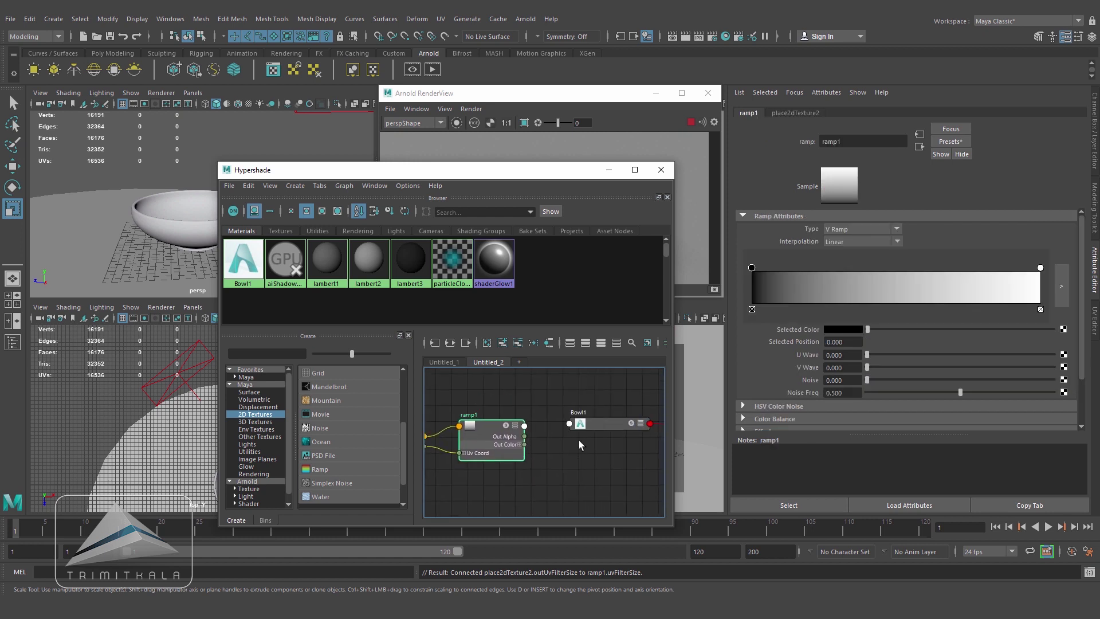
# Connect the ramp to Bowl1's base color, bring up the ramp's attributes and minimize the Hypershade
pyautogui.click(598, 425)
pyautogui.moveTo(491, 435); pyautogui.dragTo(807, 258, button='middle')
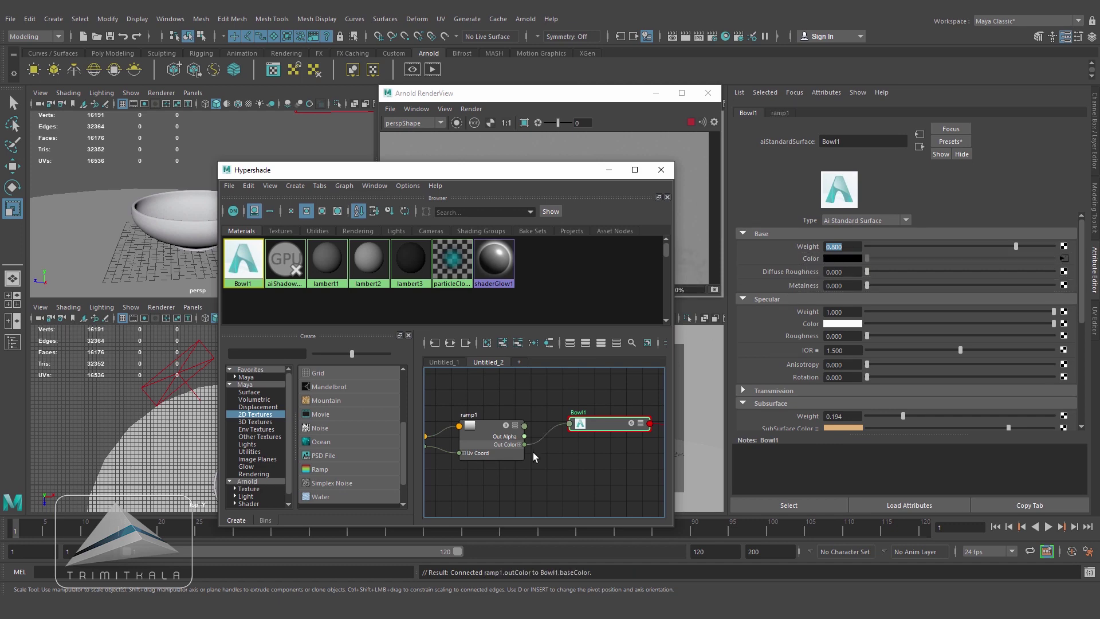
pyautogui.click(498, 438)
pyautogui.click(609, 169)
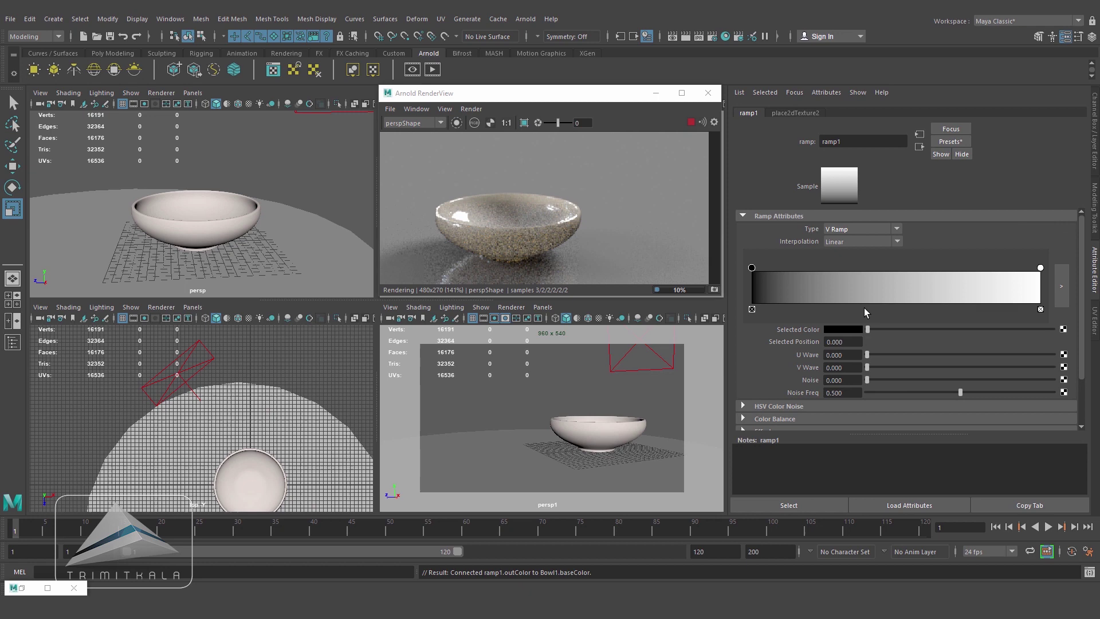
# Set the ramp's interpolation to None and move its white stop to position 0.179
pyautogui.click(896, 243)
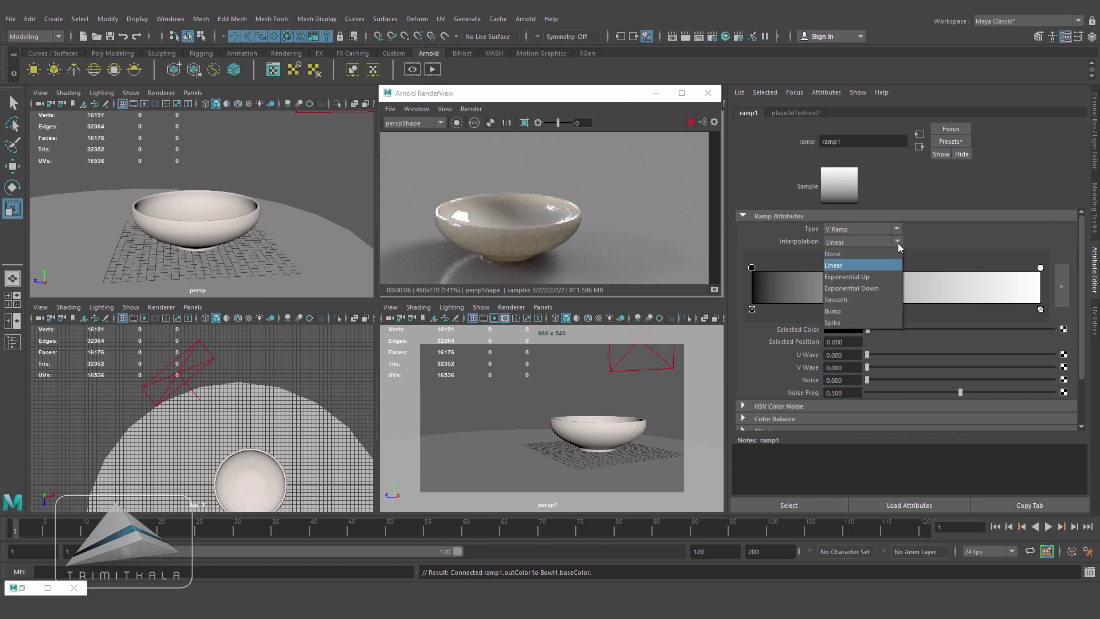
pyautogui.click(854, 254)
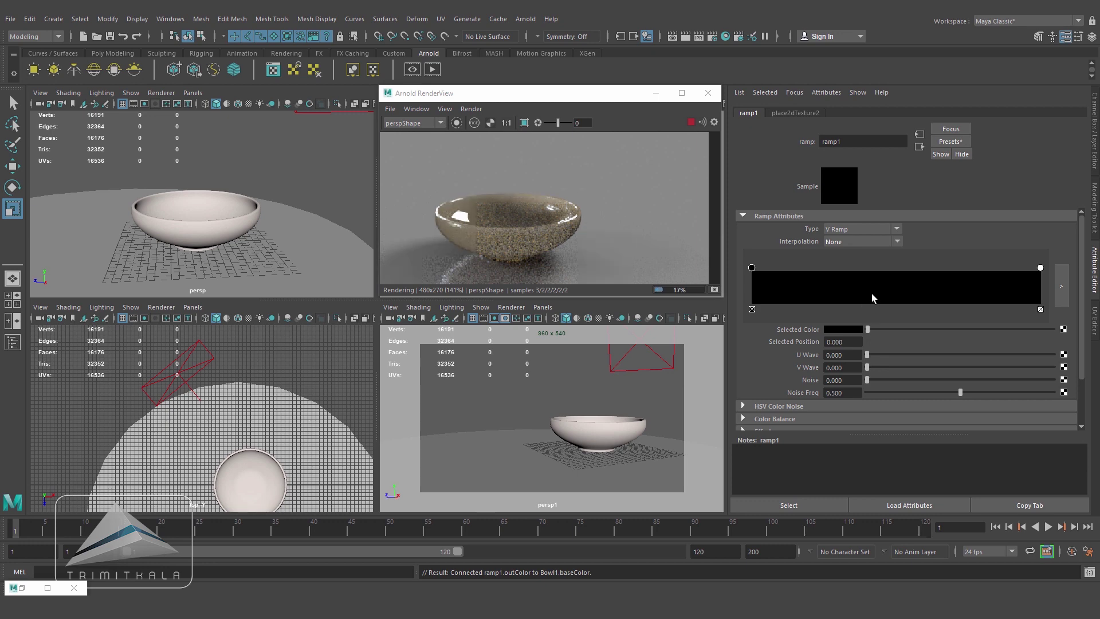
pyautogui.moveTo(1040, 267); pyautogui.dragTo(820, 297)
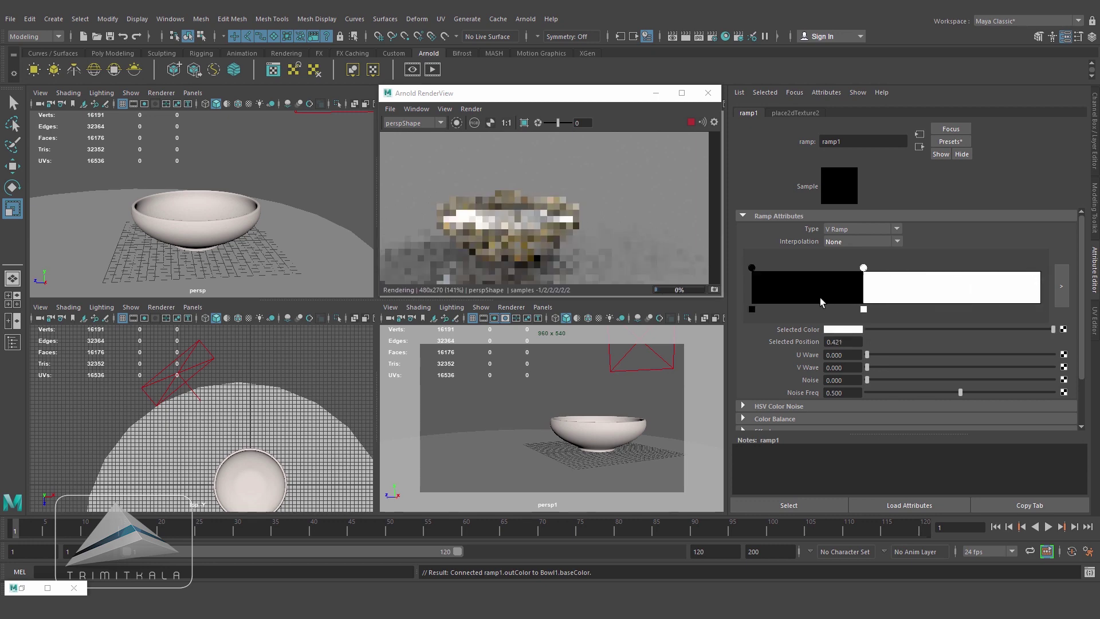
pyautogui.moveTo(817, 301)
pyautogui.mouseDown()
pyautogui.moveTo(800, 299)
pyautogui.moveTo(825, 298)
pyautogui.mouseUp()
pyautogui.click(814, 278)
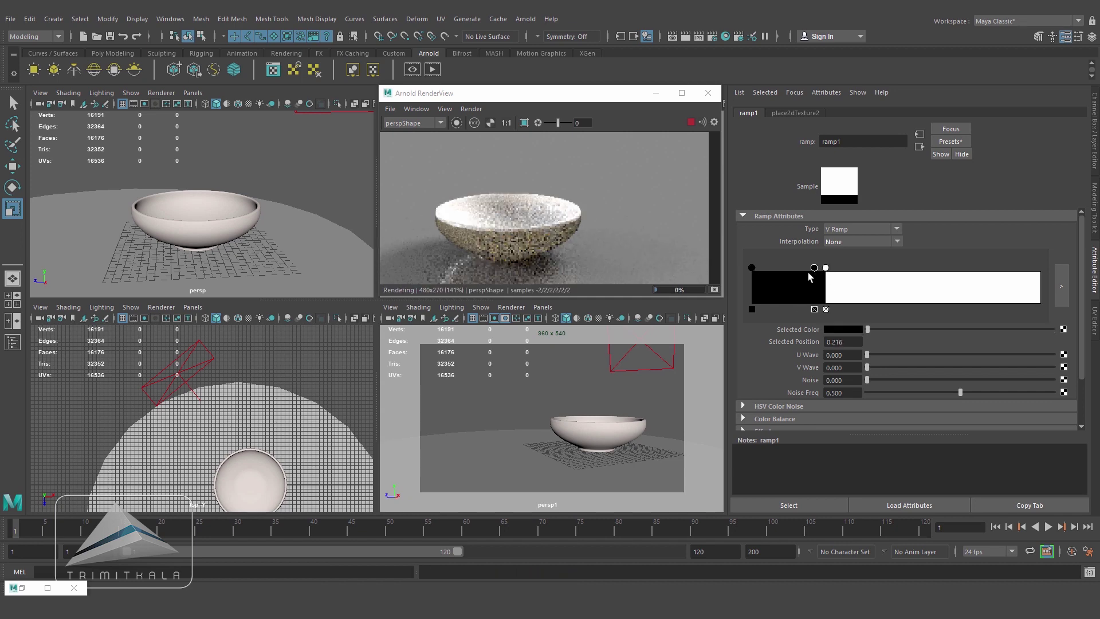
pyautogui.click(814, 309)
pyautogui.moveTo(825, 268); pyautogui.dragTo(803, 268)
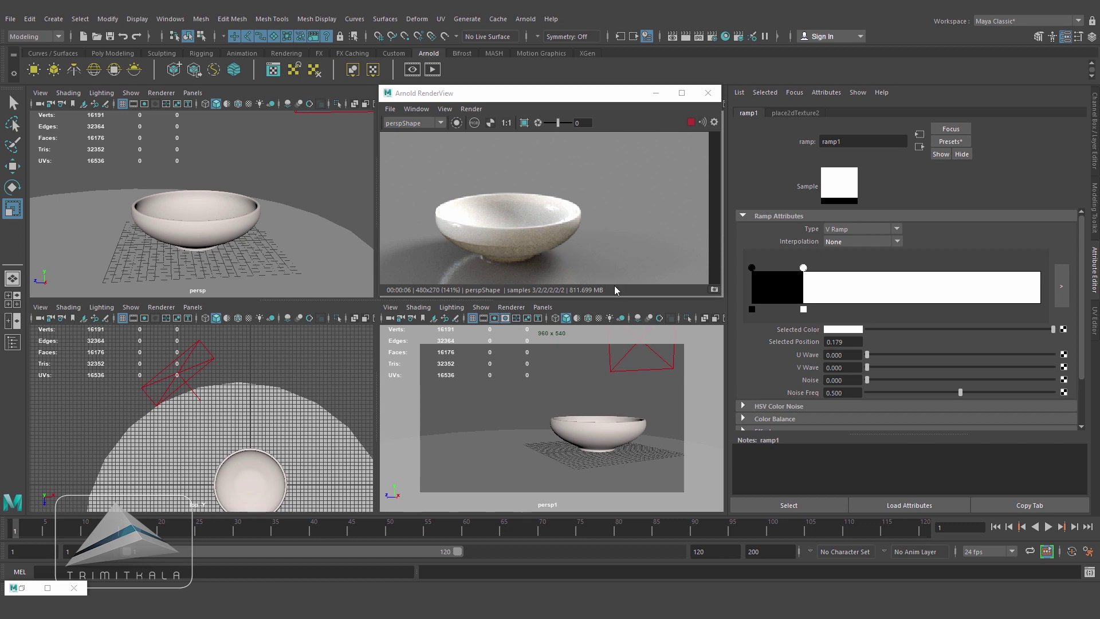
# Move the white stop to 0.145 and make a white stop at 0.085, leaving a thin black band between them
pyautogui.moveTo(803, 267); pyautogui.dragTo(793, 268)
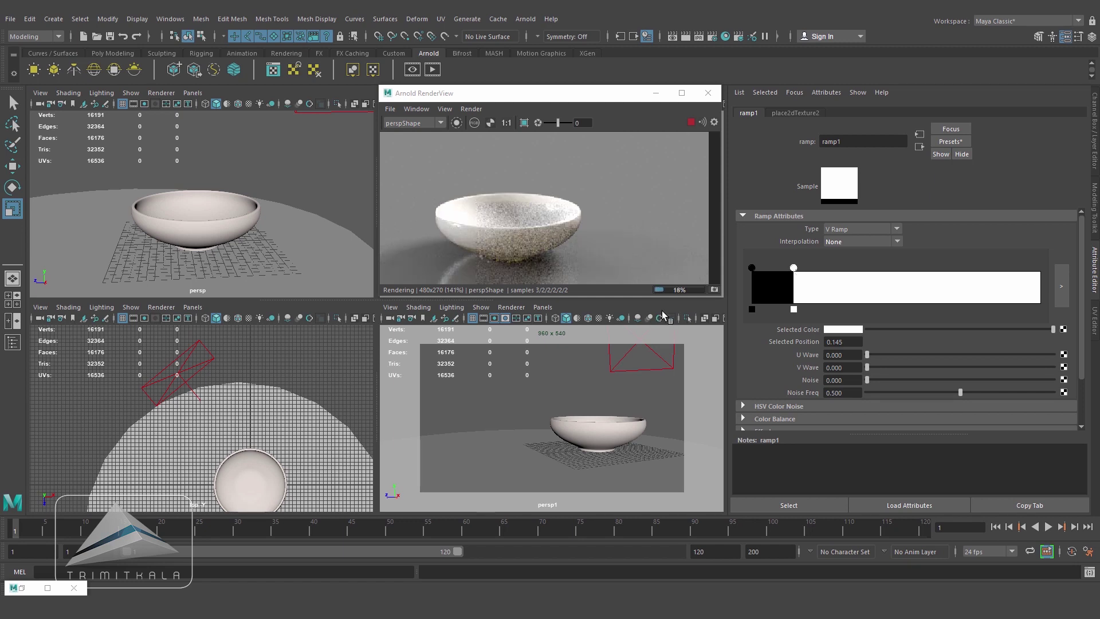
pyautogui.moveTo(751, 267)
pyautogui.mouseDown()
pyautogui.moveTo(789, 272)
pyautogui.moveTo(773, 284)
pyautogui.mouseUp()
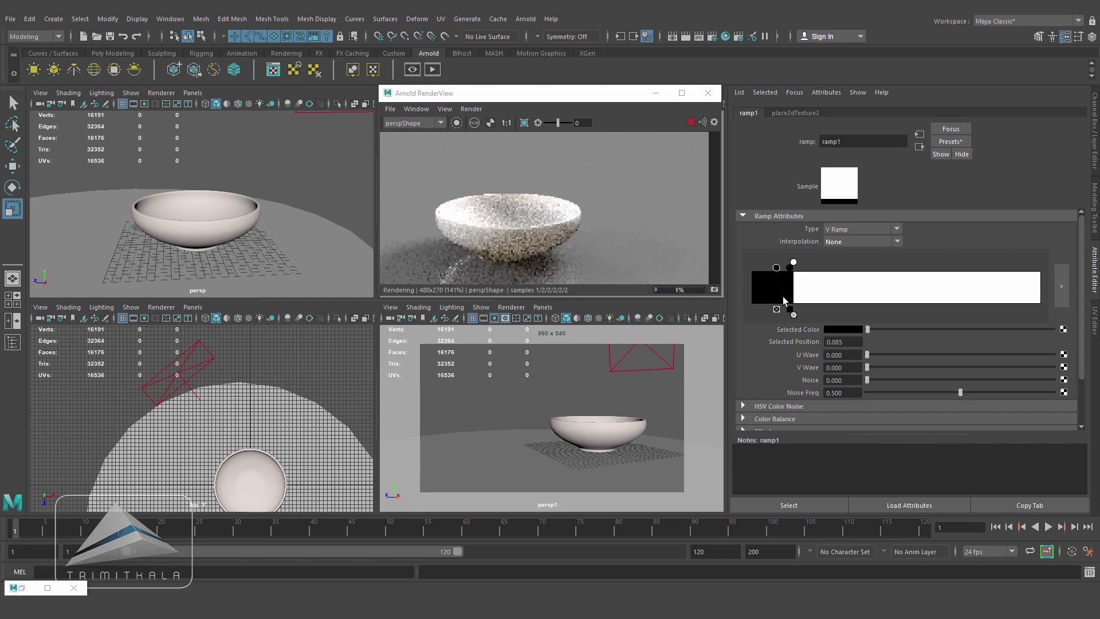
pyautogui.moveTo(867, 329); pyautogui.dragTo(1054, 329)
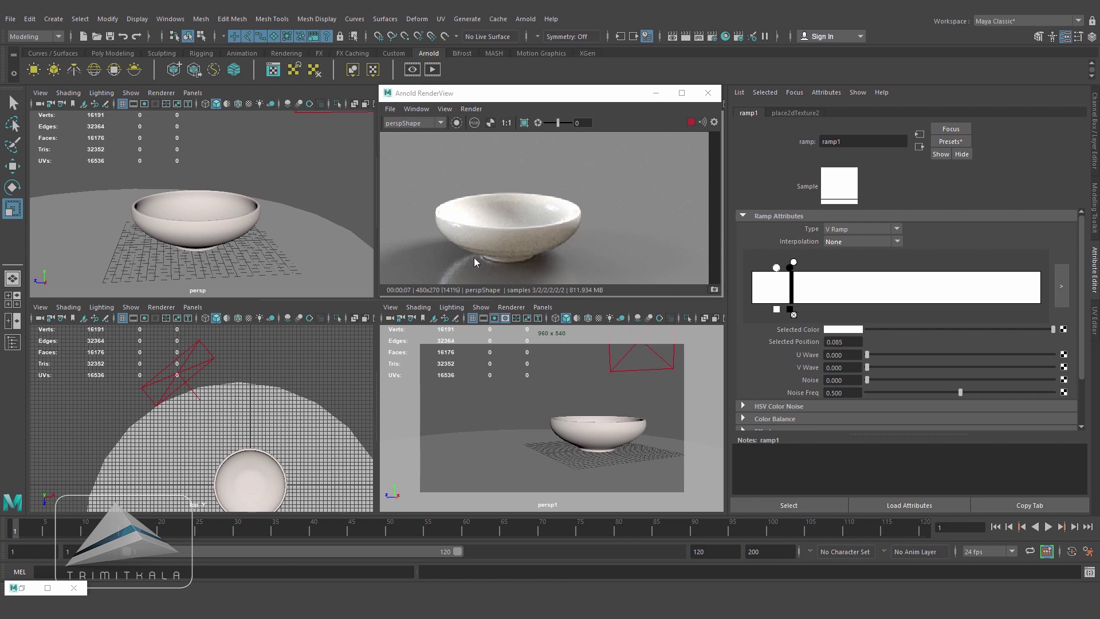
# Add ramp stops at 0.345, 0.401 and 0.375, and color the middle one black to form a second band
pyautogui.click(851, 277)
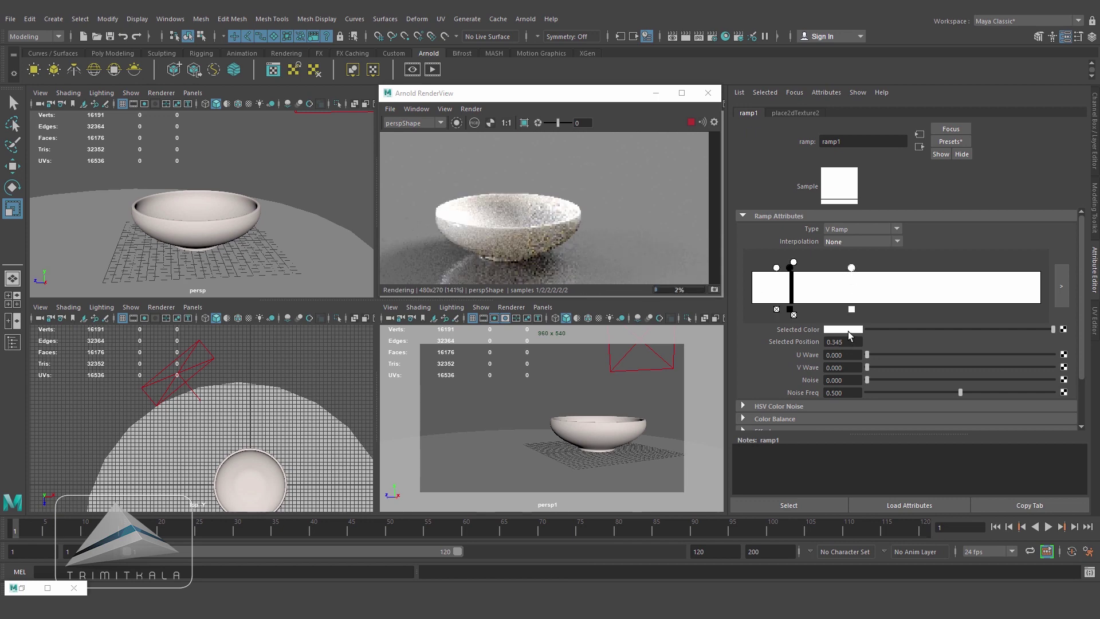
pyautogui.click(867, 278)
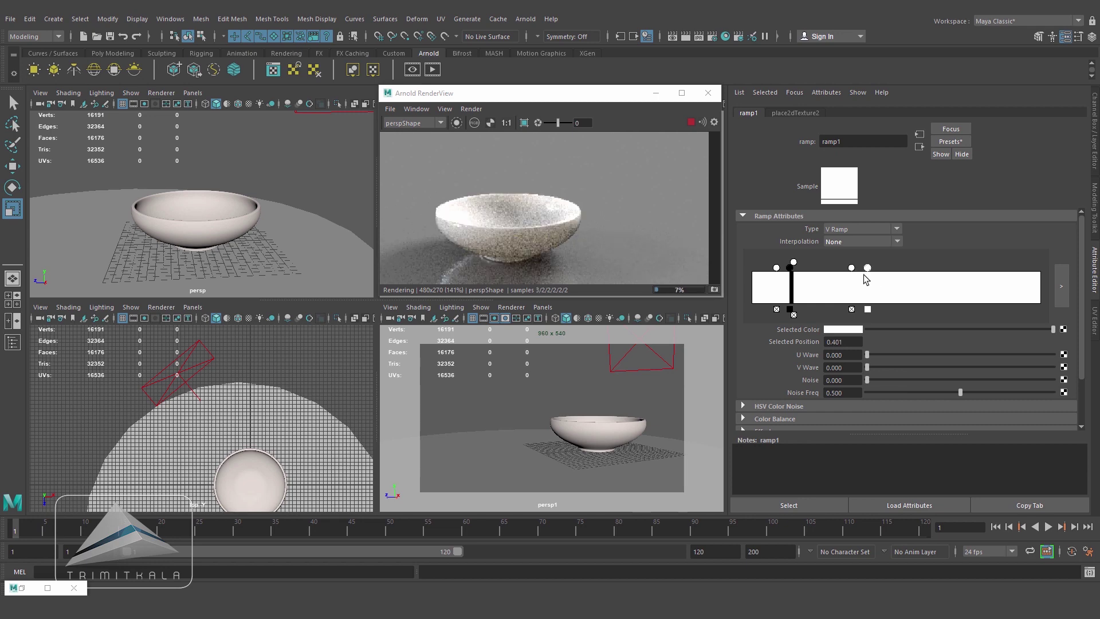
pyautogui.click(860, 279)
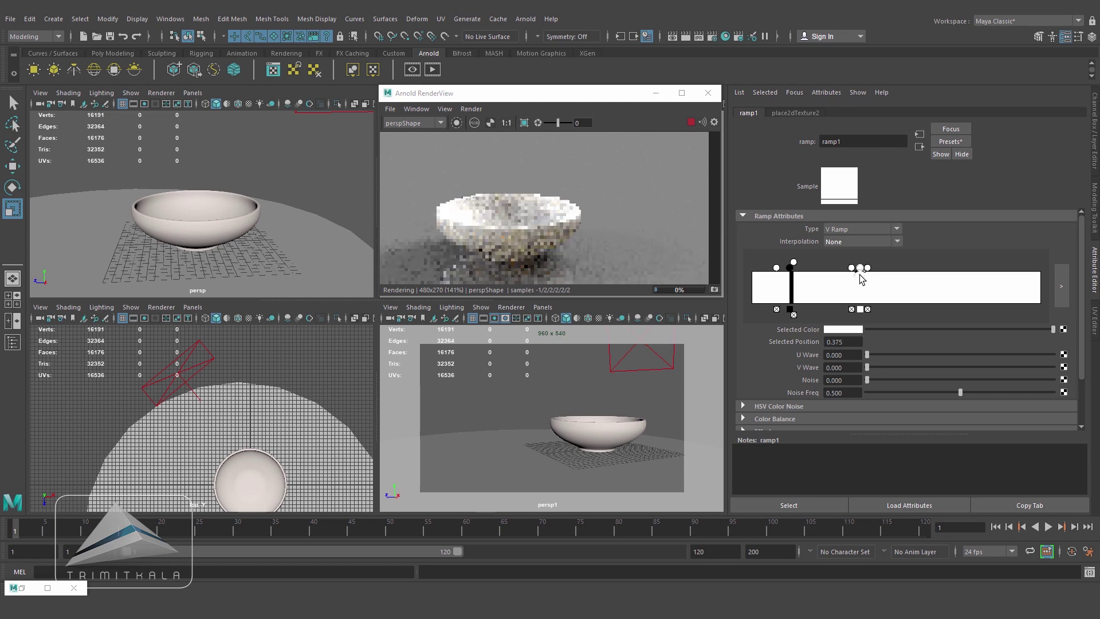
pyautogui.click(851, 330)
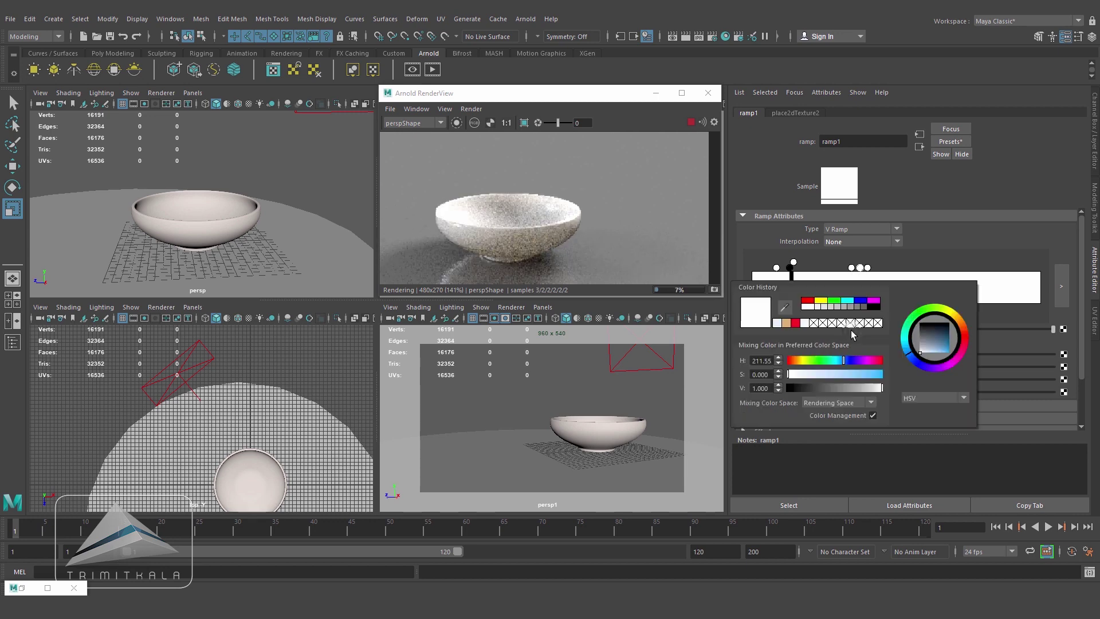
pyautogui.click(874, 307)
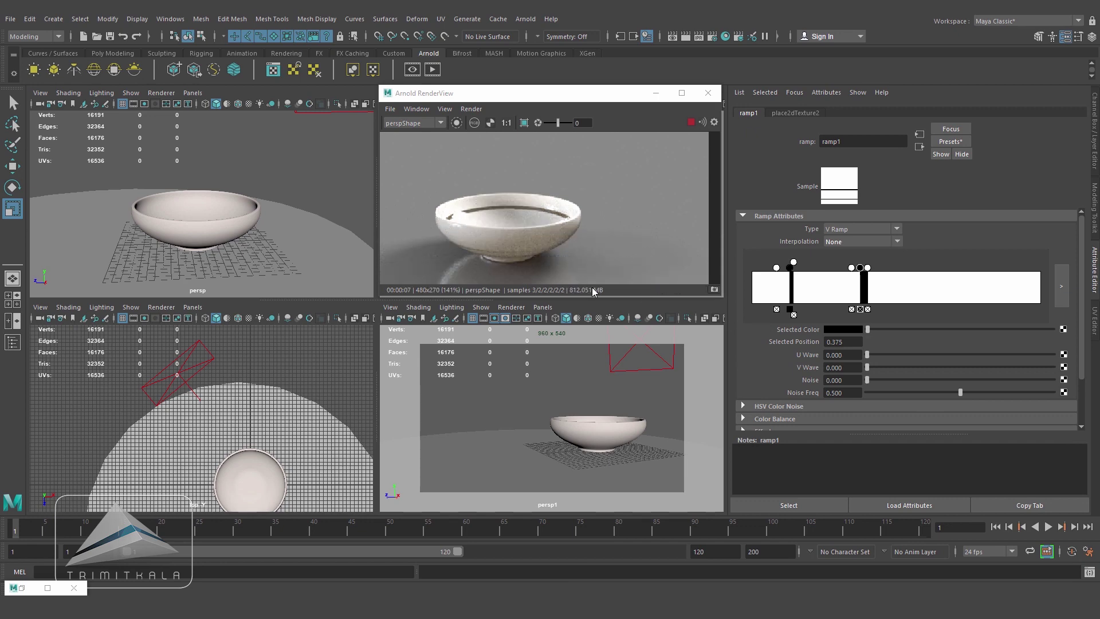
# Shift the second black band's stops closer to the first band, with its black stop at 0.242
pyautogui.moveTo(851, 268); pyautogui.dragTo(820, 267)
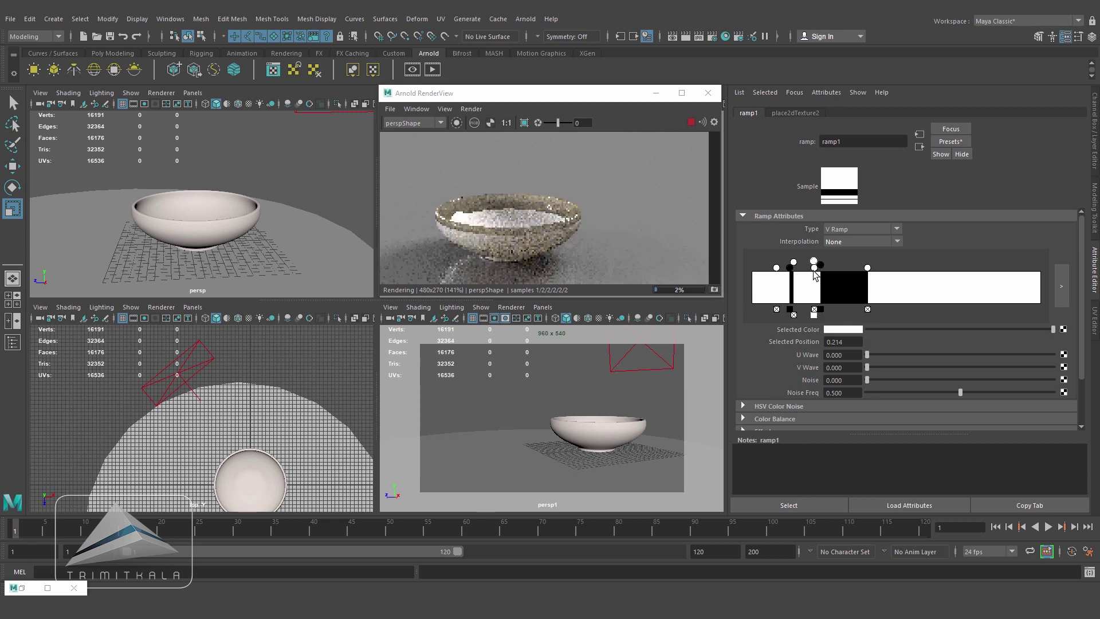
pyautogui.click(828, 287)
pyautogui.click(867, 309)
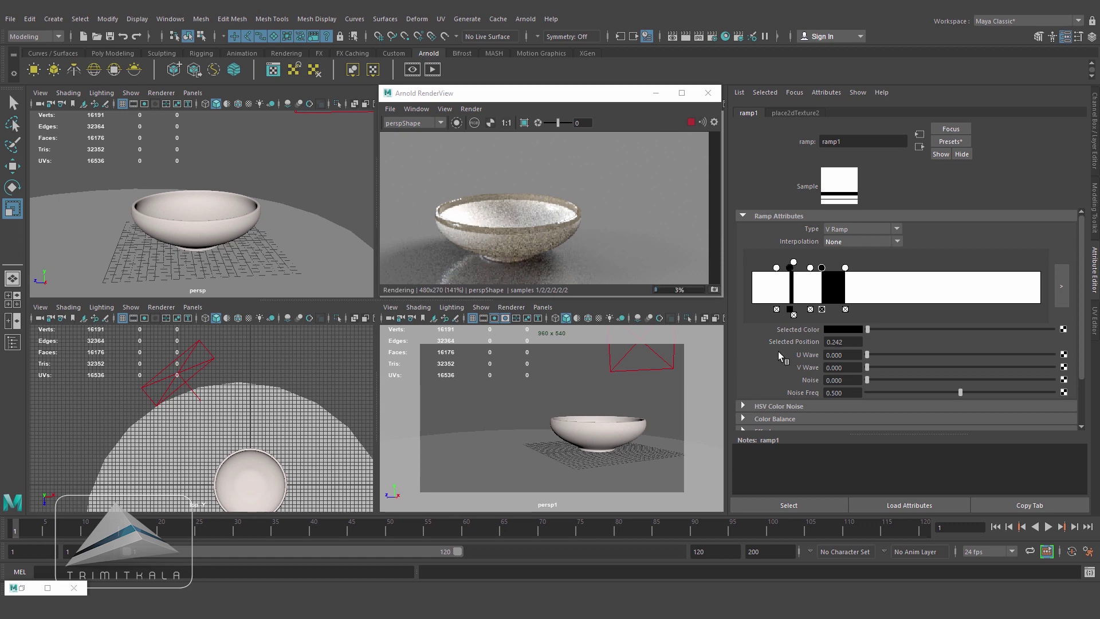
# Reopen the Hypershade, disconnect the ramp from Bowl1's base color and rearrange the ramp nodes
pyautogui.click(22, 587)
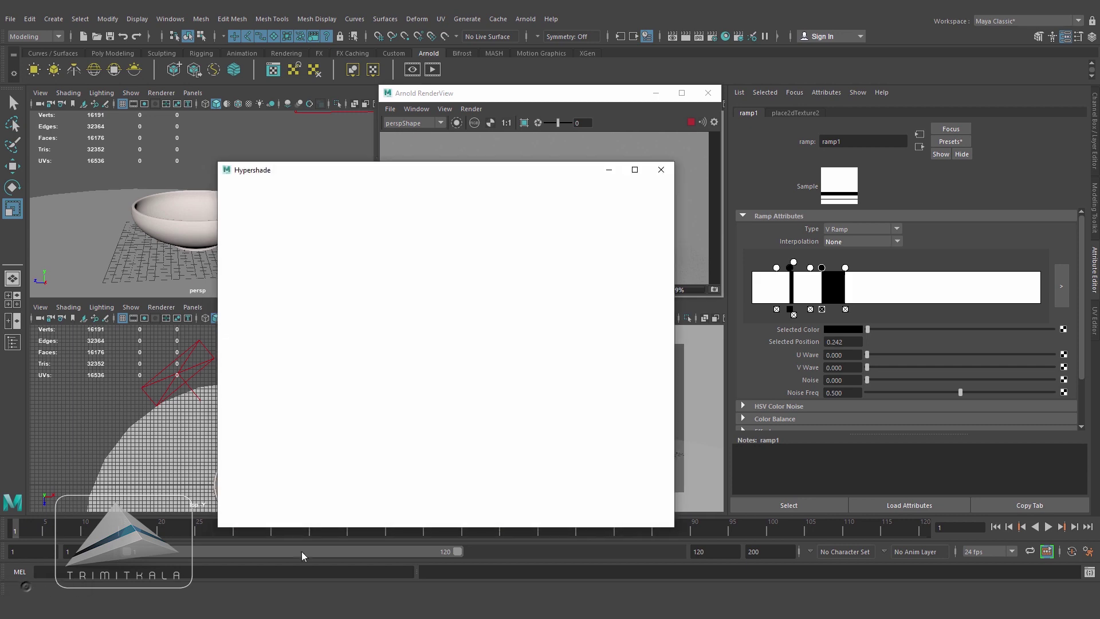
pyautogui.moveTo(549, 168); pyautogui.dragTo(601, 151)
pyautogui.keyDown('alt'); pyautogui.moveTo(560, 427); pyautogui.dragTo(584, 429, button='right'); pyautogui.keyUp('alt')
pyautogui.keyDown('alt'); pyautogui.moveTo(584, 428); pyautogui.dragTo(631, 446, button='middle'); pyautogui.keyUp('alt')
pyautogui.click(627, 434)
pyautogui.press('Delete')
pyautogui.moveTo(621, 466); pyautogui.dragTo(529, 417)
pyautogui.keyDown('alt'); pyautogui.moveTo(589, 425); pyautogui.dragTo(559, 368, button='middle'); pyautogui.keyUp('alt')
pyautogui.moveTo(559, 367); pyautogui.dragTo(572, 348)
pyautogui.keyDown('alt'); pyautogui.moveTo(621, 387); pyautogui.dragTo(617, 452, button='middle'); pyautogui.keyUp('alt')
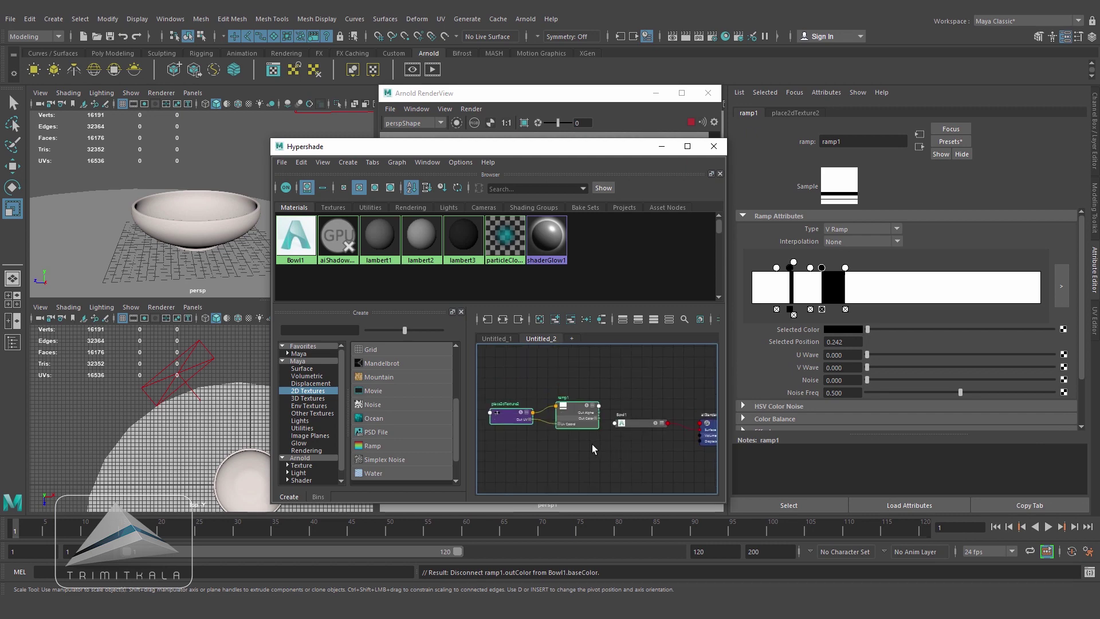
# Create a second aiStandardSurface material and place its collapsed node and shading group below Bowl1
pyautogui.click(642, 423)
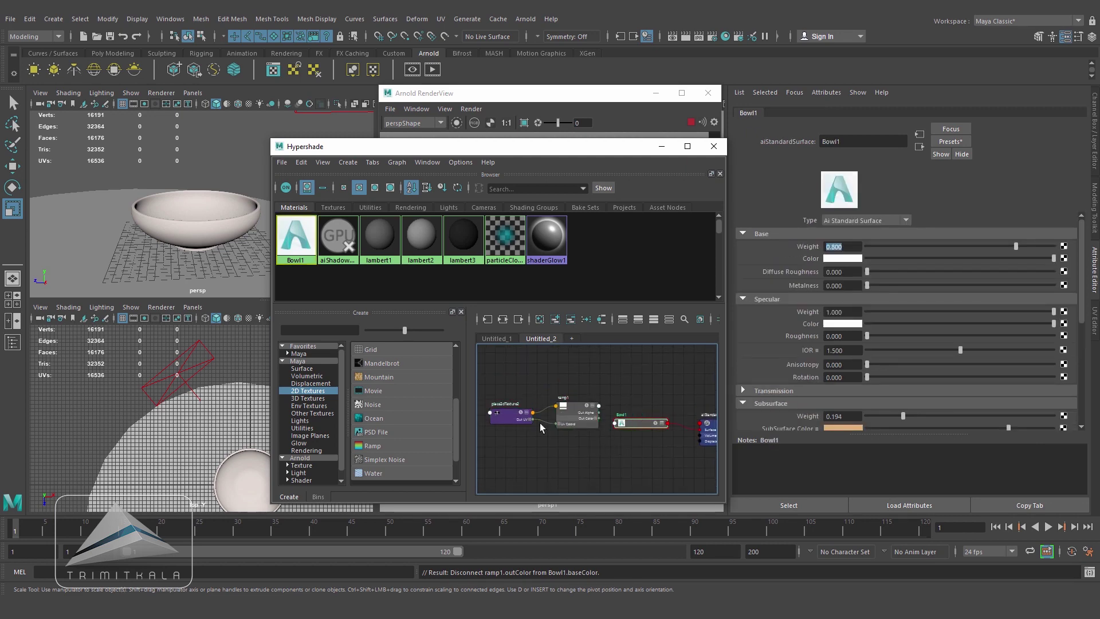
pyautogui.moveTo(373, 429); pyautogui.dragTo(426, 445)
pyautogui.click(307, 480)
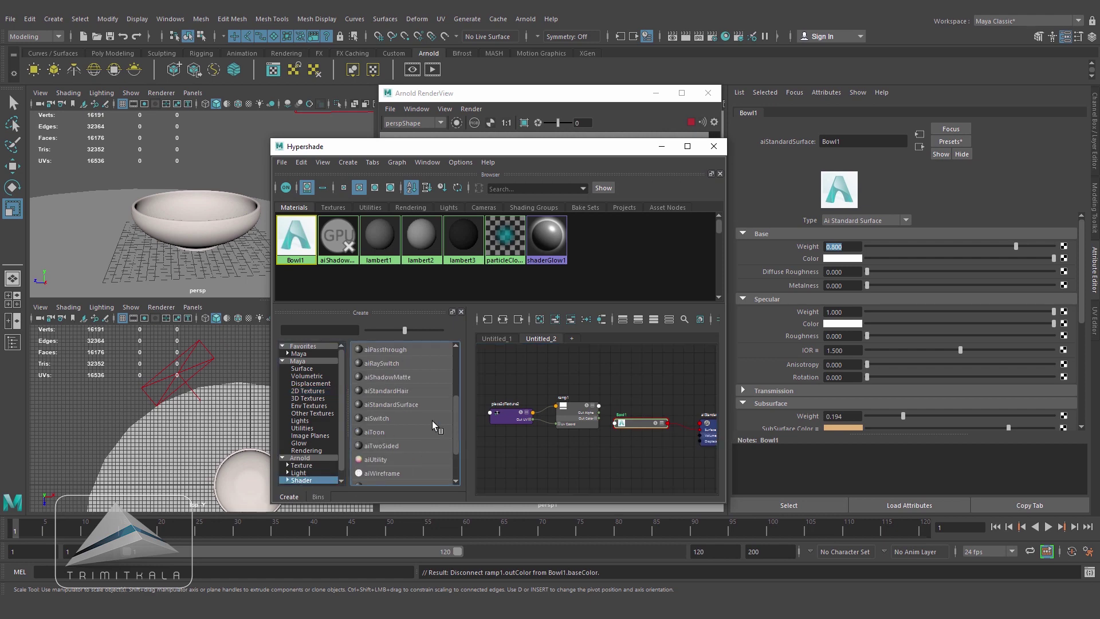
pyautogui.click(411, 404)
pyautogui.keyDown('alt'); pyautogui.moveTo(651, 432); pyautogui.dragTo(654, 467, button='middle'); pyautogui.keyUp('alt')
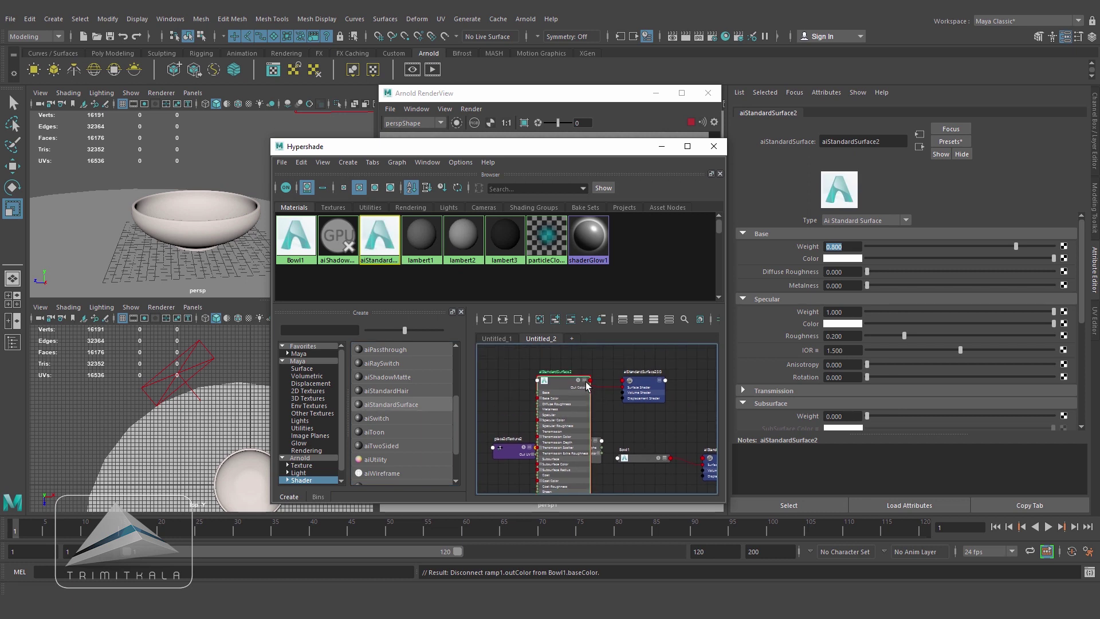
pyautogui.click(584, 380)
pyautogui.moveTo(558, 381); pyautogui.dragTo(584, 489)
pyautogui.moveTo(644, 382); pyautogui.dragTo(717, 492)
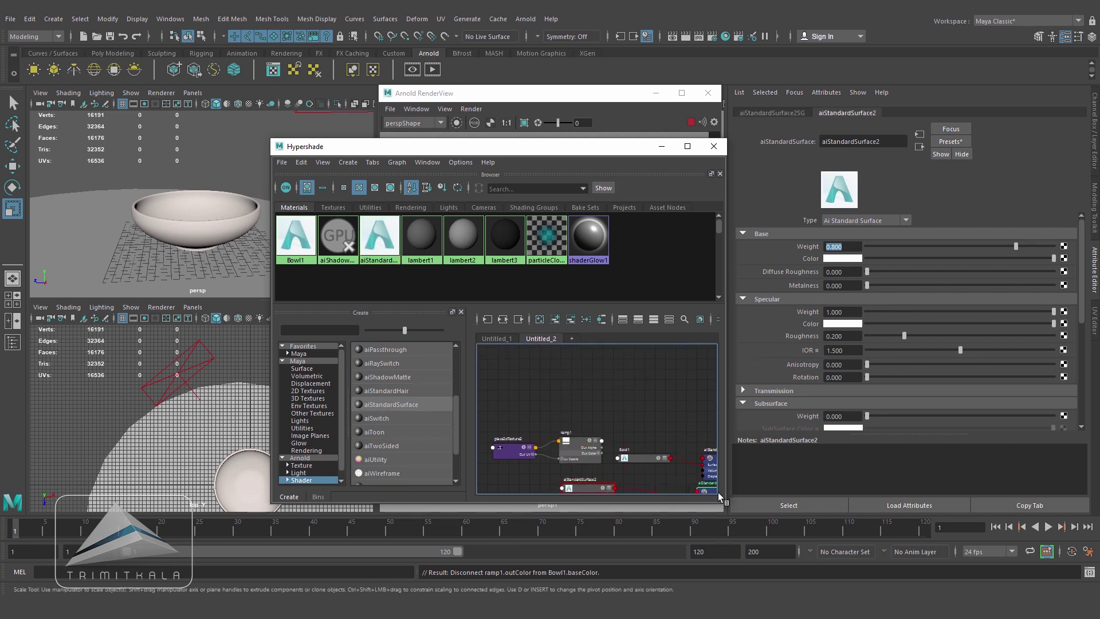
pyautogui.moveTo(589, 490); pyautogui.dragTo(644, 493)
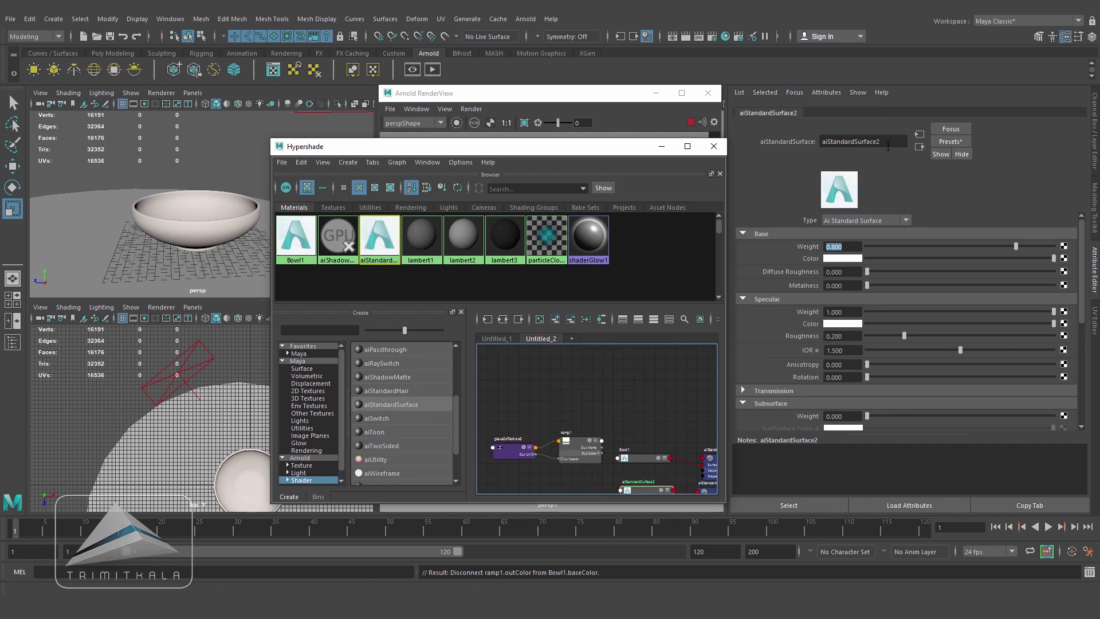
# Rename the new aiStandardSurface material as Bowl_Paint
pyautogui.write('Bowl')
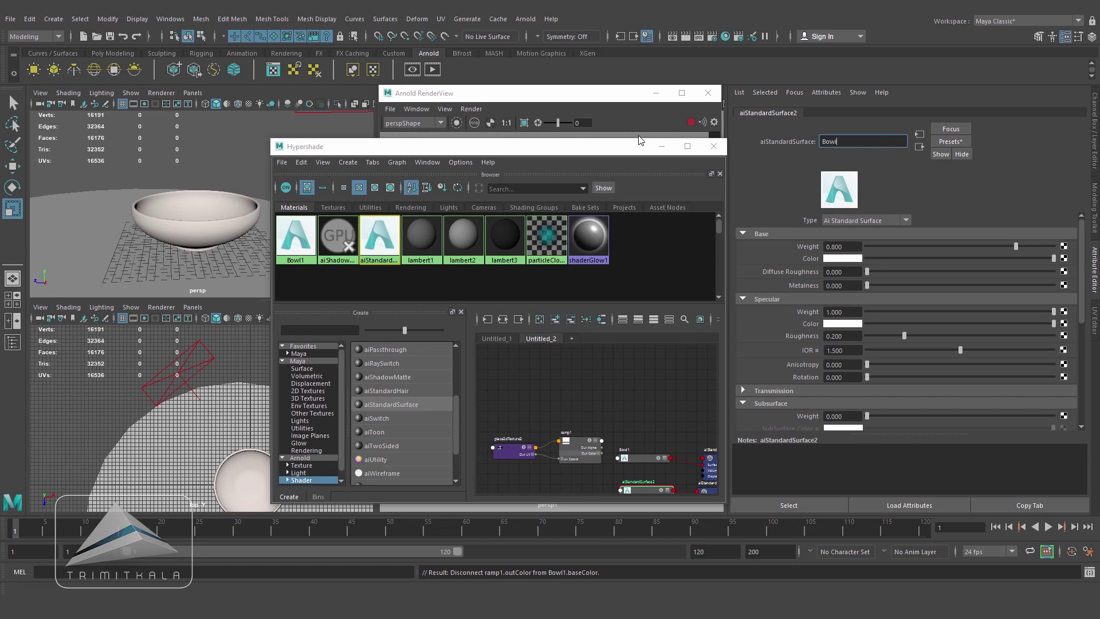
pyautogui.write('_Paint')
pyautogui.press('Return')
pyautogui.click(648, 490)
# Reorganize the graph with the ramp and placement nodes above the stacked Bowl1 and Bowl_Paint materials
pyautogui.moveTo(617, 149); pyautogui.dragTo(359, 110)
pyautogui.moveTo(394, 356); pyautogui.dragTo(289, 438)
pyautogui.moveTo(371, 412); pyautogui.dragTo(492, 378)
pyautogui.keyDown('alt'); pyautogui.moveTo(444, 383); pyautogui.dragTo(359, 327, button='middle'); pyautogui.keyUp('alt')
pyautogui.moveTo(358, 394); pyautogui.dragTo(361, 430)
pyautogui.moveTo(420, 396); pyautogui.dragTo(375, 428)
pyautogui.moveTo(353, 366); pyautogui.dragTo(377, 410)
pyautogui.moveTo(433, 369); pyautogui.dragTo(328, 364)
pyautogui.moveTo(404, 323); pyautogui.dragTo(405, 367)
pyautogui.moveTo(333, 326); pyautogui.dragTo(332, 331)
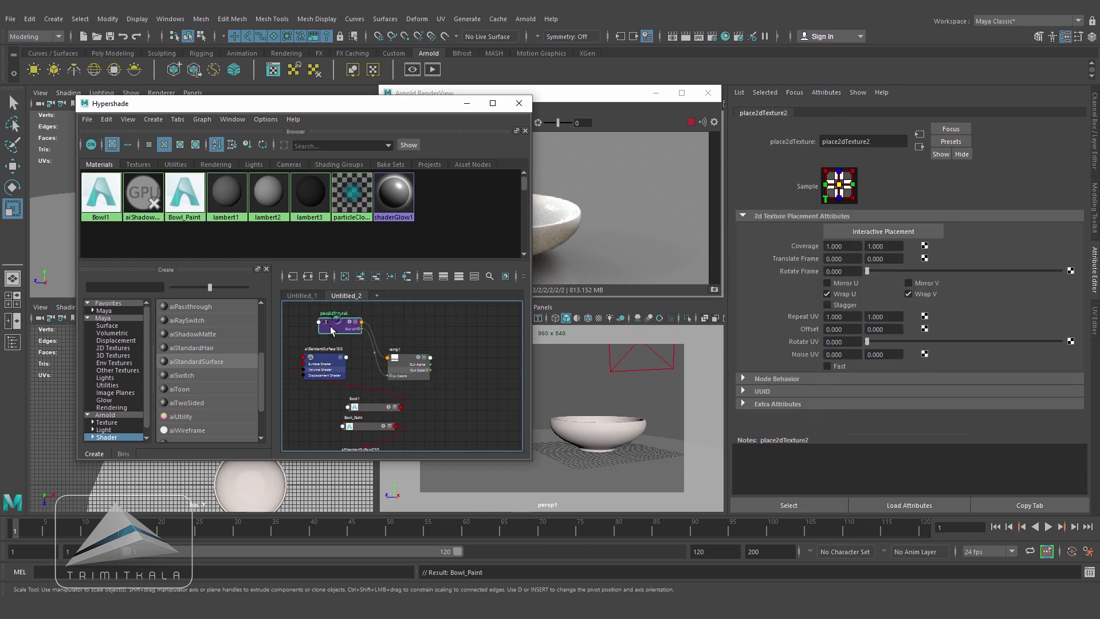
# Create an aiMixShader and place it with its shading group beside the Bowl1 and Bowl_Paint nodes
pyautogui.moveTo(259, 382); pyautogui.dragTo(256, 335)
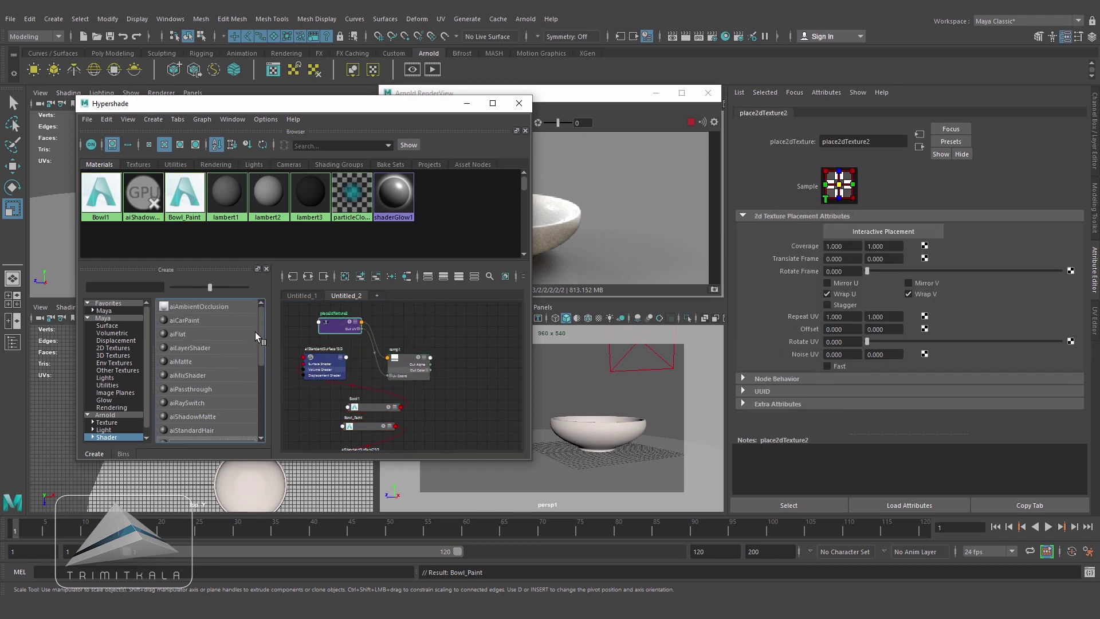
pyautogui.click(187, 374)
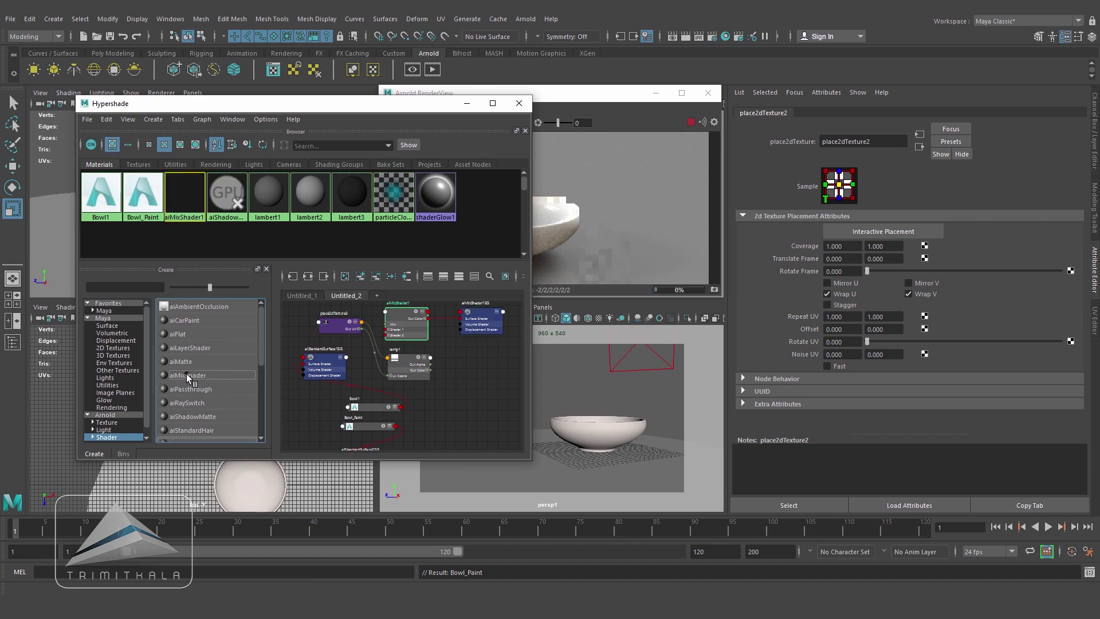
pyautogui.moveTo(395, 327); pyautogui.dragTo(441, 408)
pyautogui.moveTo(513, 381); pyautogui.dragTo(514, 396)
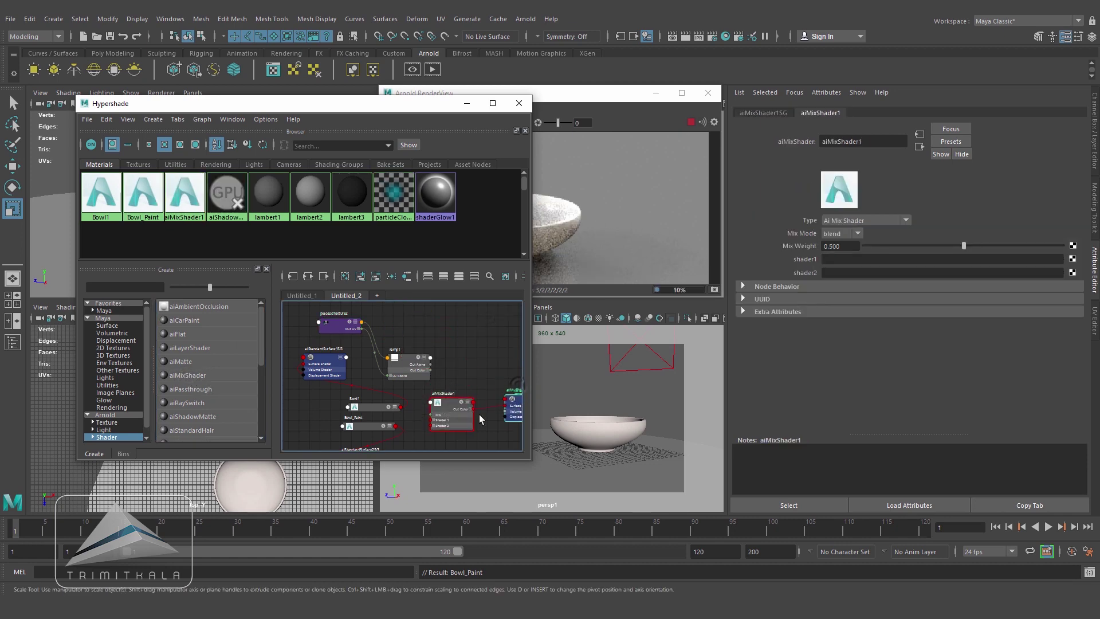
pyautogui.moveTo(445, 406); pyautogui.dragTo(452, 408)
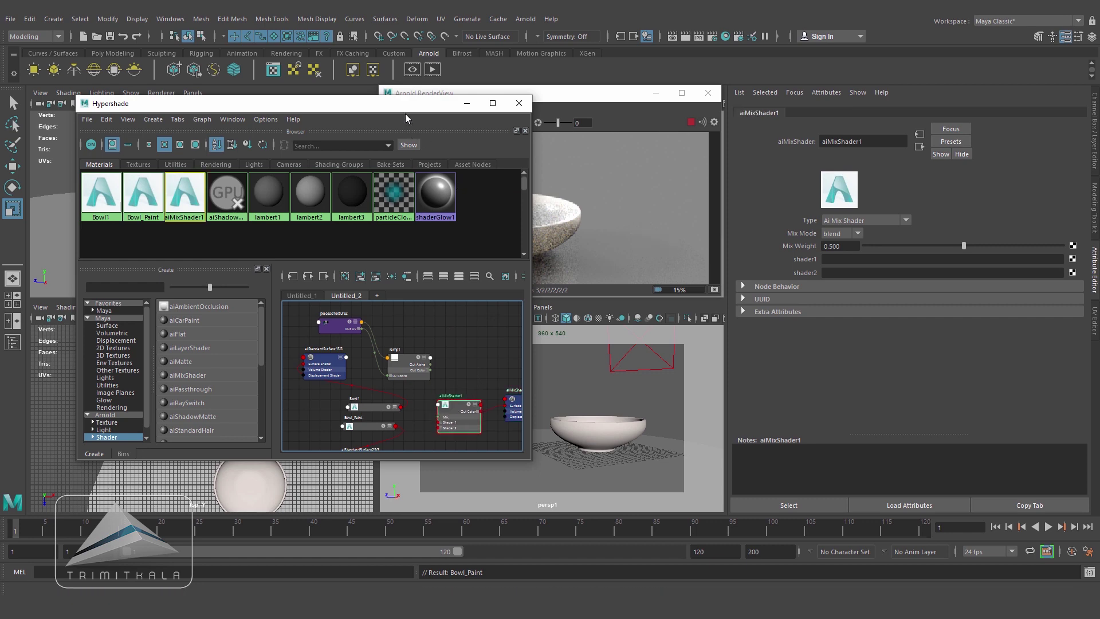
pyautogui.moveTo(385, 108); pyautogui.dragTo(357, 67)
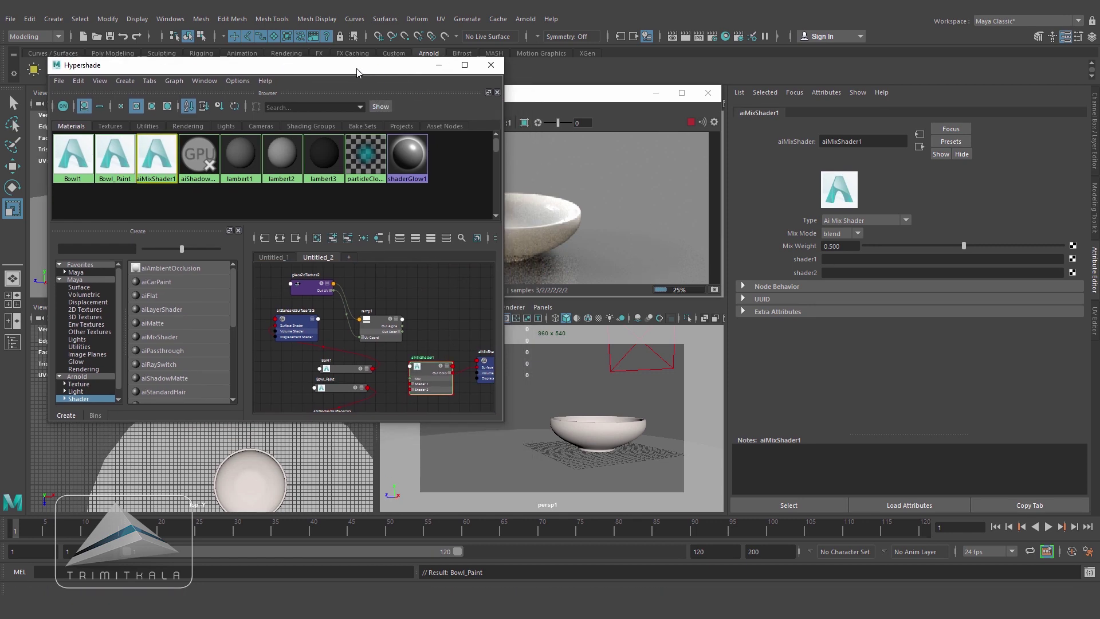
# Connect Bowl_Paint to the shader1 input and Bowl1 to the shader2 input of aiMixShader1
pyautogui.click(339, 387)
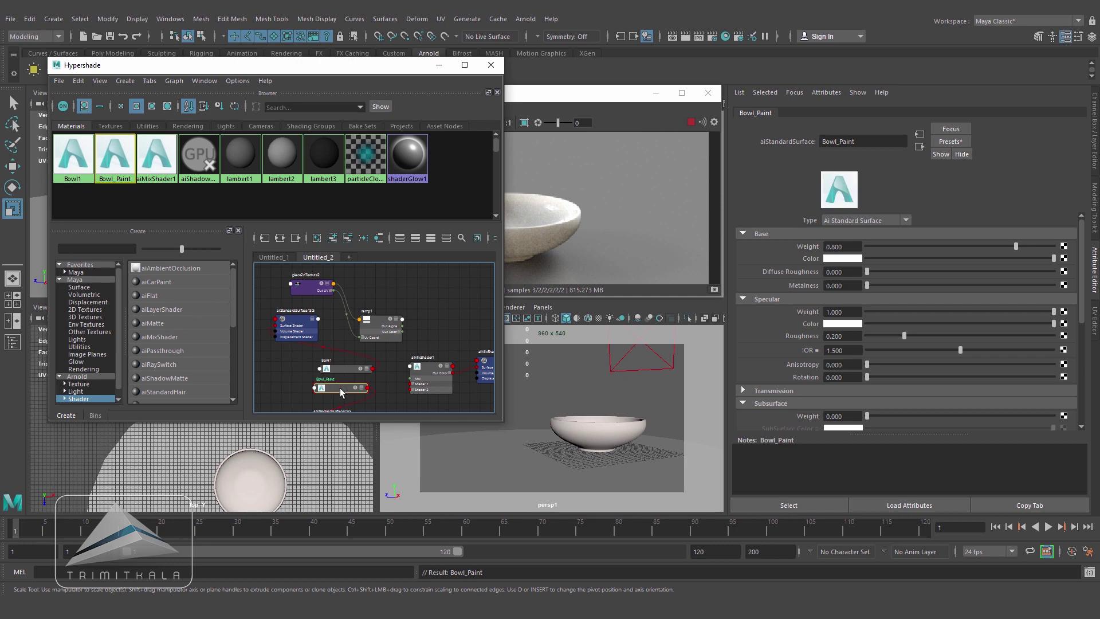
pyautogui.click(431, 371)
pyautogui.moveTo(339, 387); pyautogui.dragTo(813, 259, button='middle')
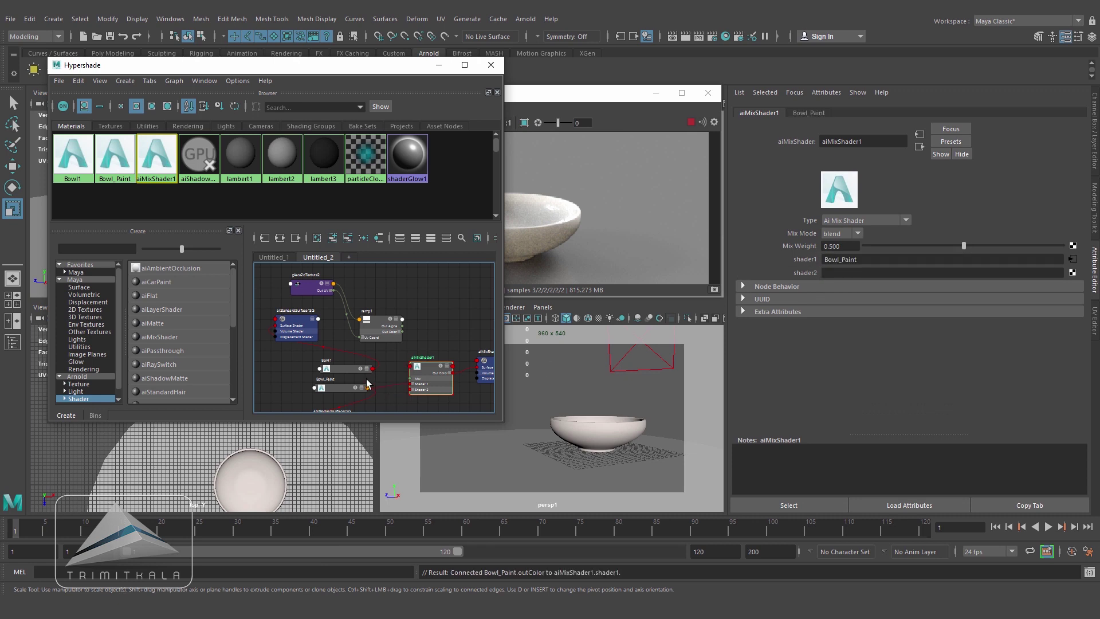
pyautogui.moveTo(342, 374); pyautogui.dragTo(812, 275, button='middle')
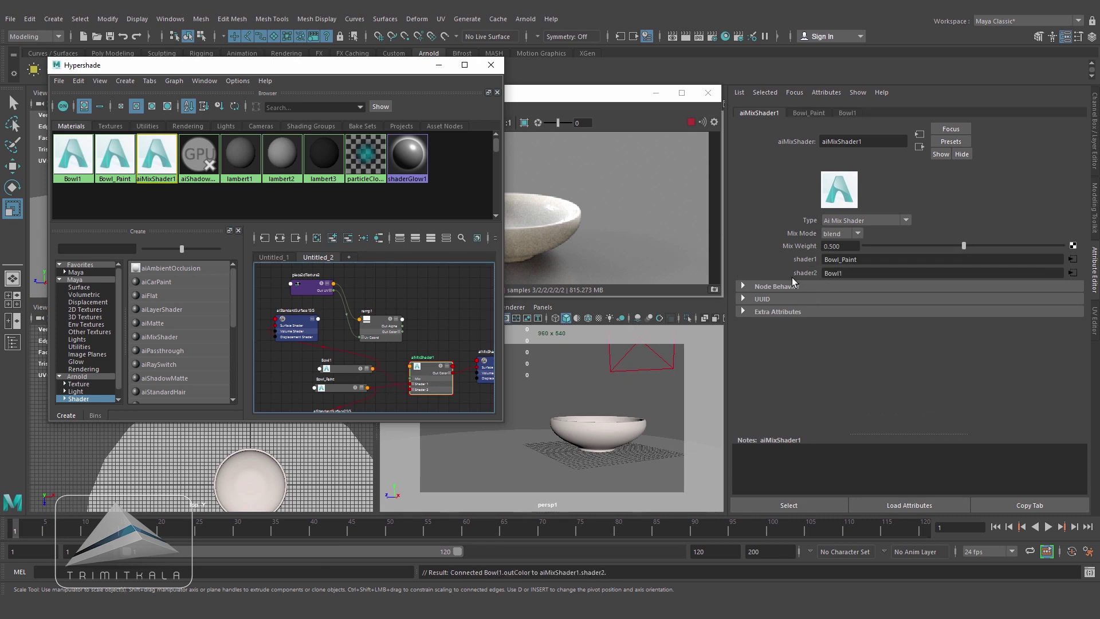
# Set the base color of Bowl_Paint to a fully saturated blue with hue 236
pyautogui.click(342, 388)
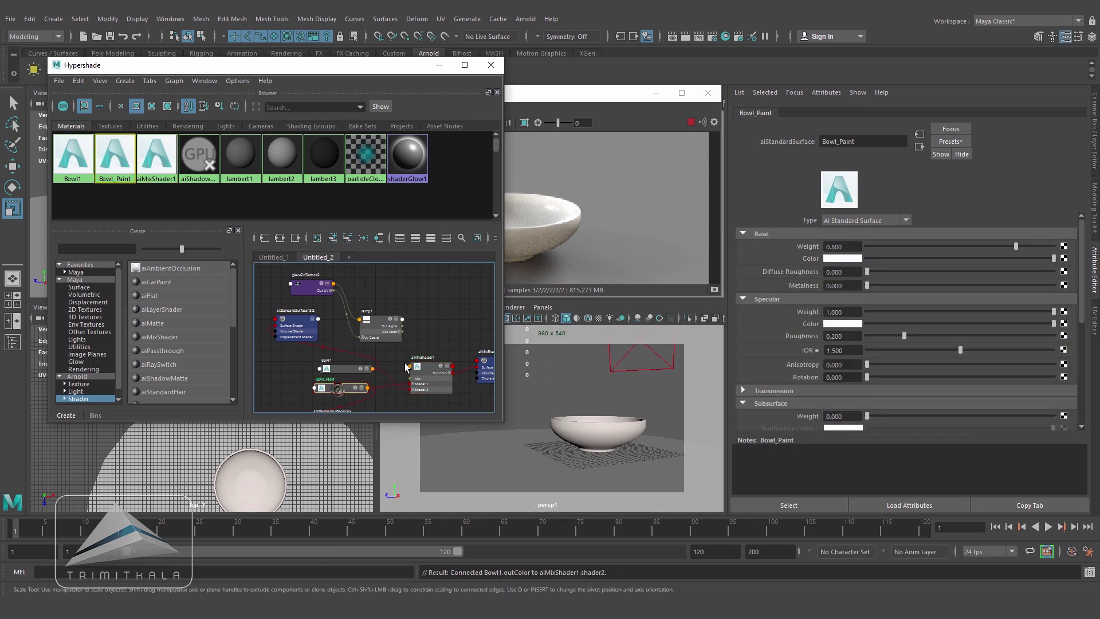
pyautogui.click(852, 258)
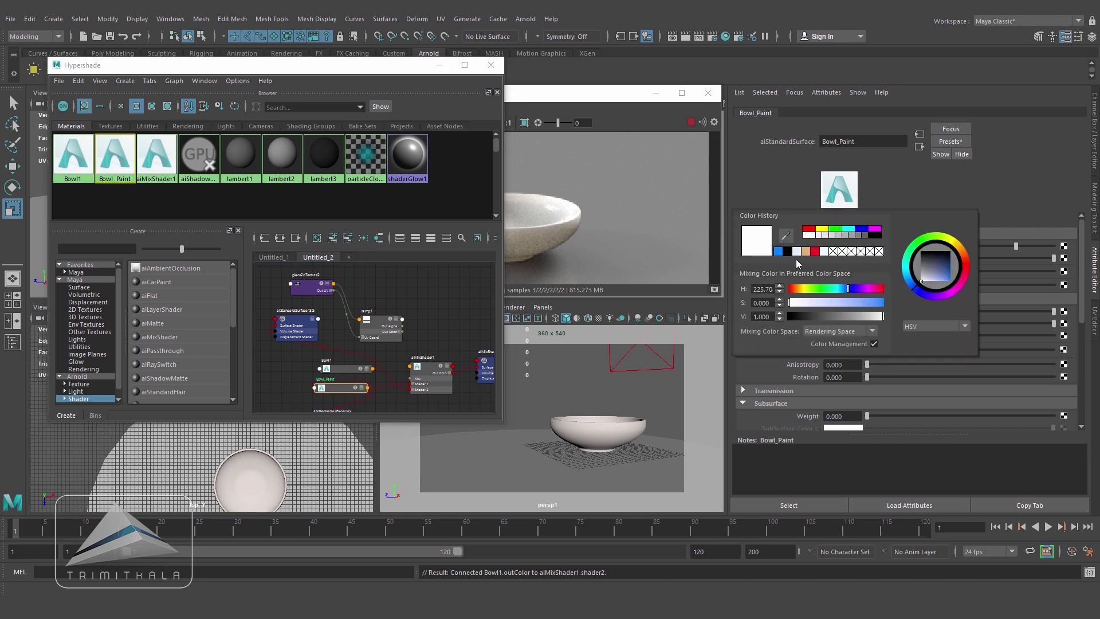
pyautogui.click(778, 250)
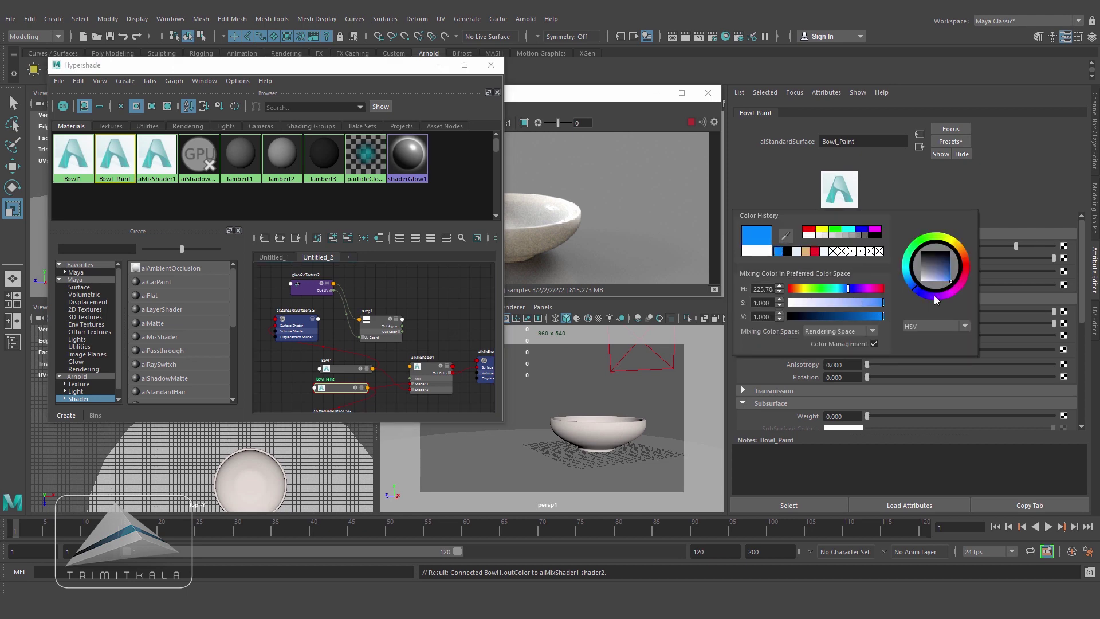
pyautogui.moveTo(934, 296); pyautogui.dragTo(920, 295)
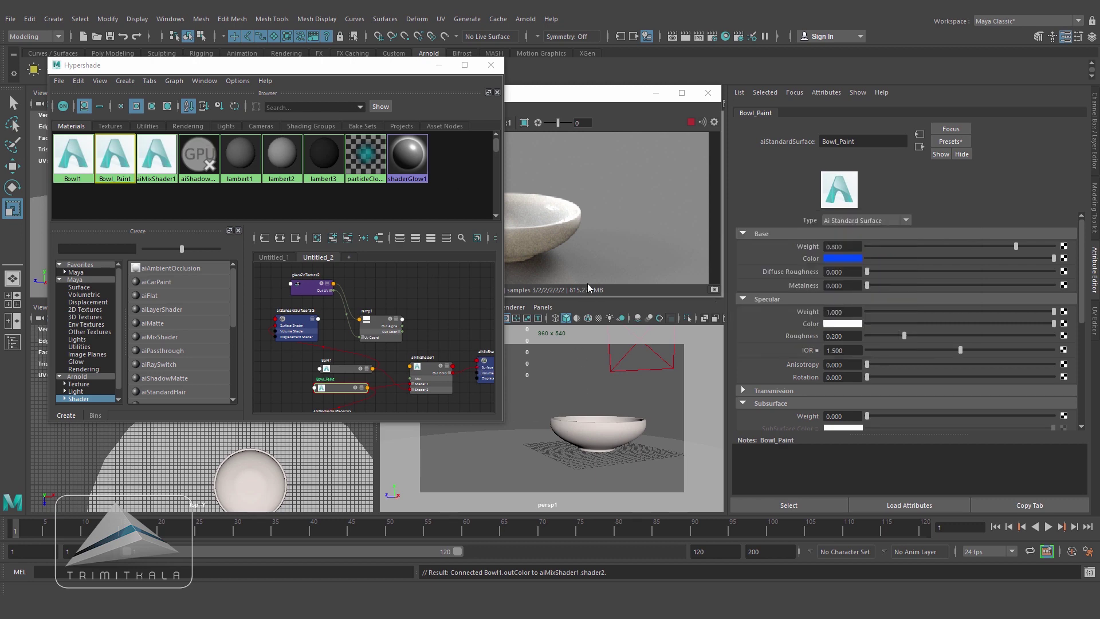
# Assign the aiMixShader1 material to the bowl mesh
pyautogui.click(560, 233)
pyautogui.click(361, 104)
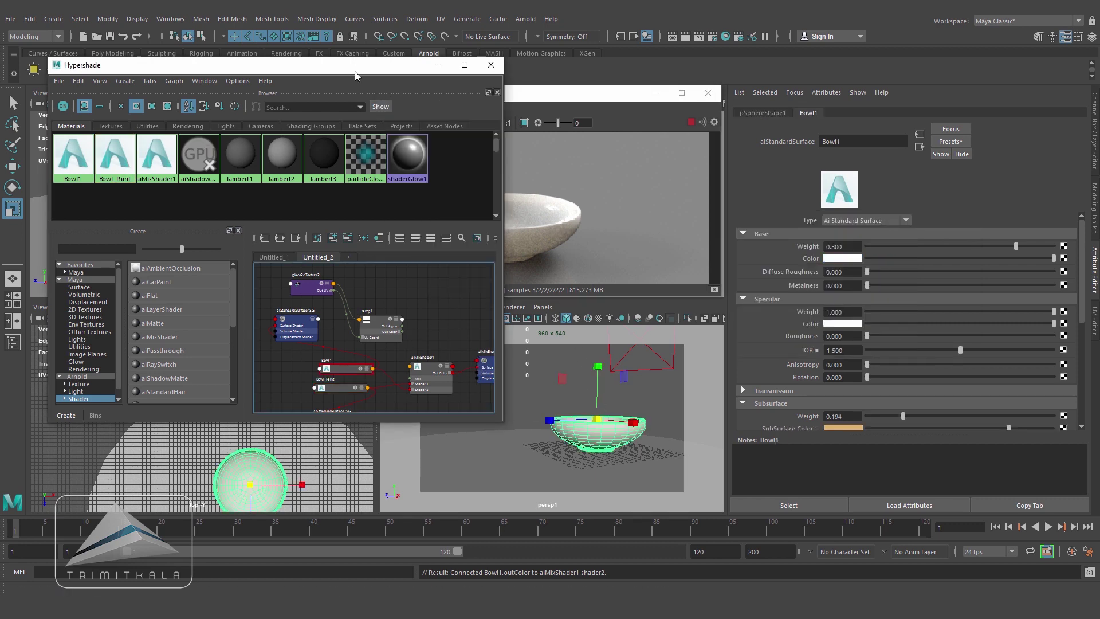
pyautogui.rightClick(430, 367)
pyautogui.click(427, 333)
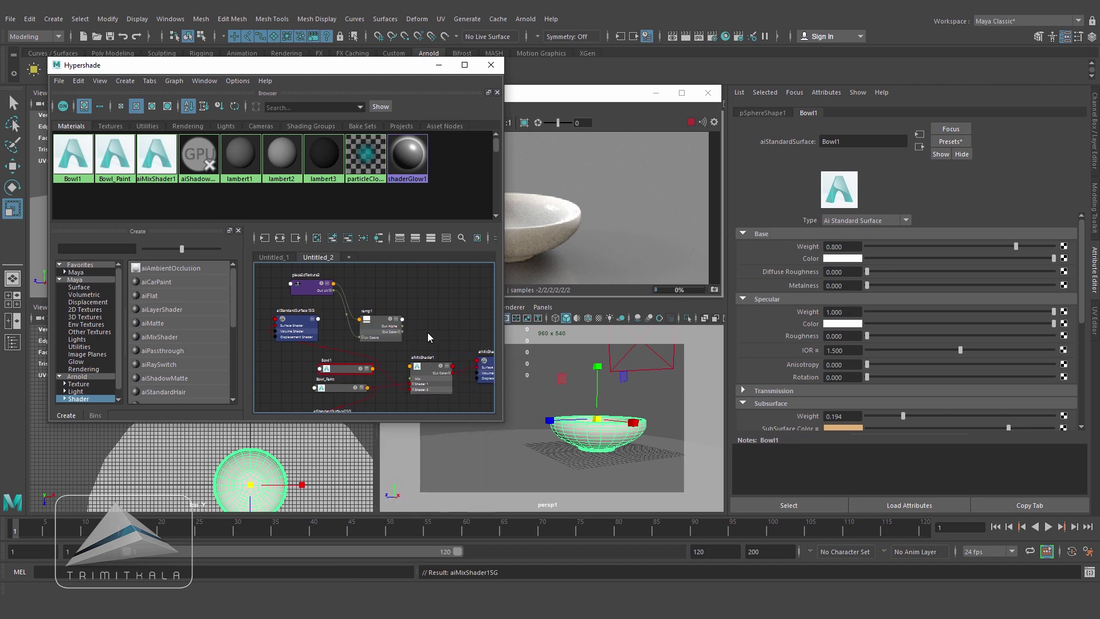
# Test the blend of aiMixShader1 in the live render with mix weights of 0 and 0.445
pyautogui.moveTo(382, 63); pyautogui.dragTo(302, 84)
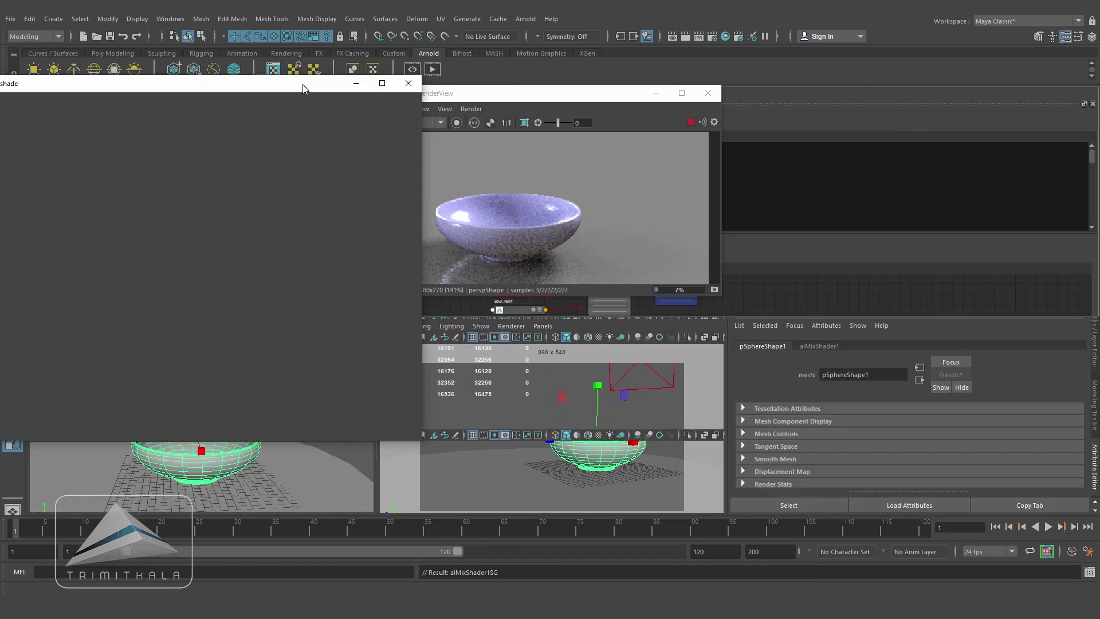
pyautogui.moveTo(25, 92); pyautogui.dragTo(69, 131)
pyautogui.keyDown('alt'); pyautogui.moveTo(386, 366); pyautogui.dragTo(215, 370, button='middle'); pyautogui.keyUp('alt')
pyautogui.keyDown('alt'); pyautogui.moveTo(216, 370); pyautogui.dragTo(425, 428, button='right'); pyautogui.keyUp('alt')
pyautogui.click(365, 341)
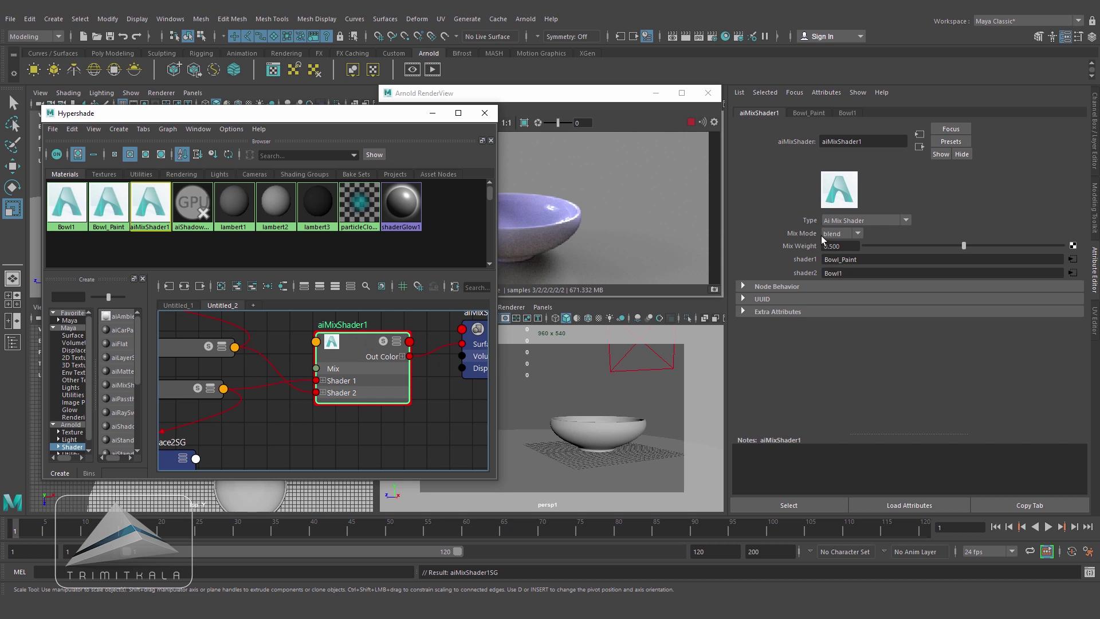
pyautogui.moveTo(337, 110); pyautogui.dragTo(268, 155)
pyautogui.moveTo(963, 247); pyautogui.dragTo(833, 251)
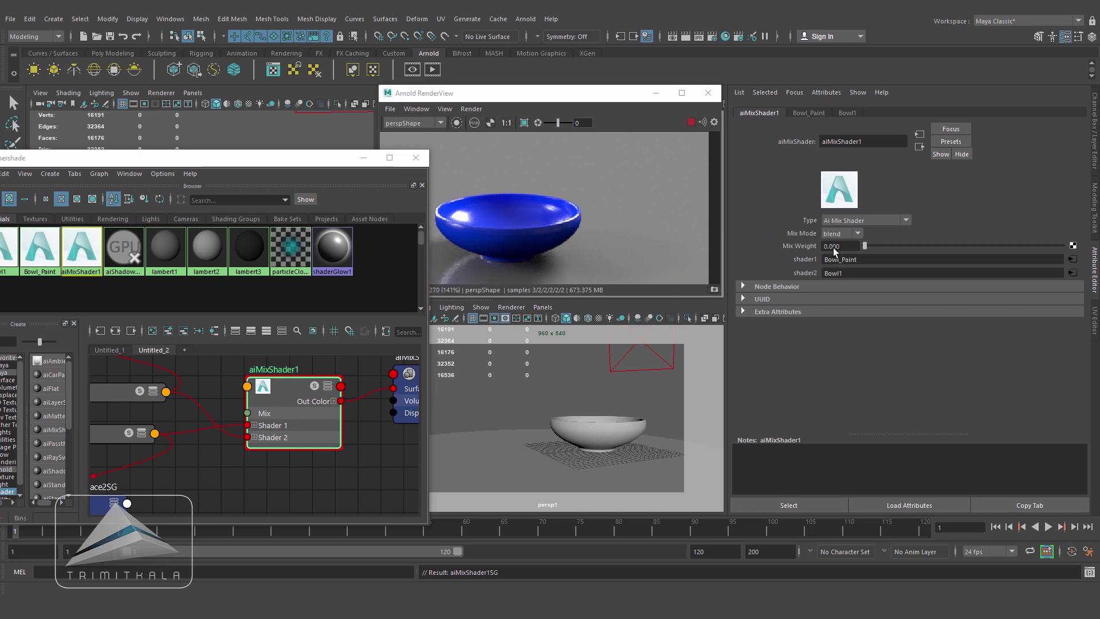
pyautogui.moveTo(865, 246); pyautogui.dragTo(950, 246)
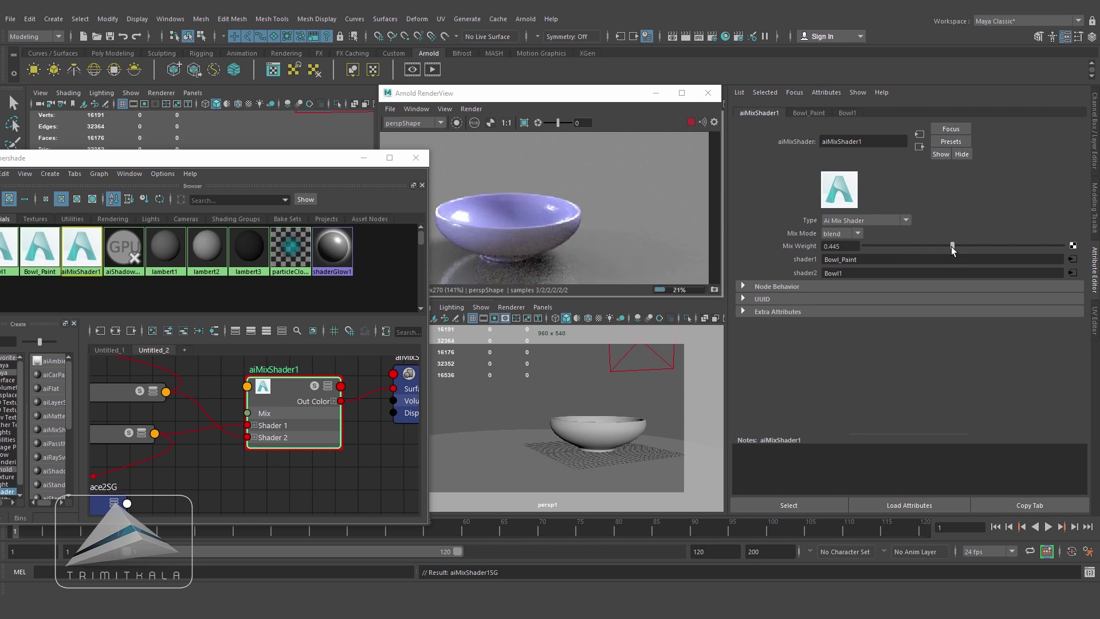
# Connect the ramp1 texture to the mix weight of aiMixShader1
pyautogui.keyDown('alt'); pyautogui.moveTo(331, 423); pyautogui.dragTo(356, 433, button='middle'); pyautogui.keyUp('alt')
pyautogui.keyDown('alt'); pyautogui.moveTo(356, 432); pyautogui.dragTo(256, 434, button='right'); pyautogui.keyUp('alt')
pyautogui.keyDown('alt'); pyautogui.moveTo(258, 430); pyautogui.dragTo(246, 453, button='middle'); pyautogui.keyUp('alt')
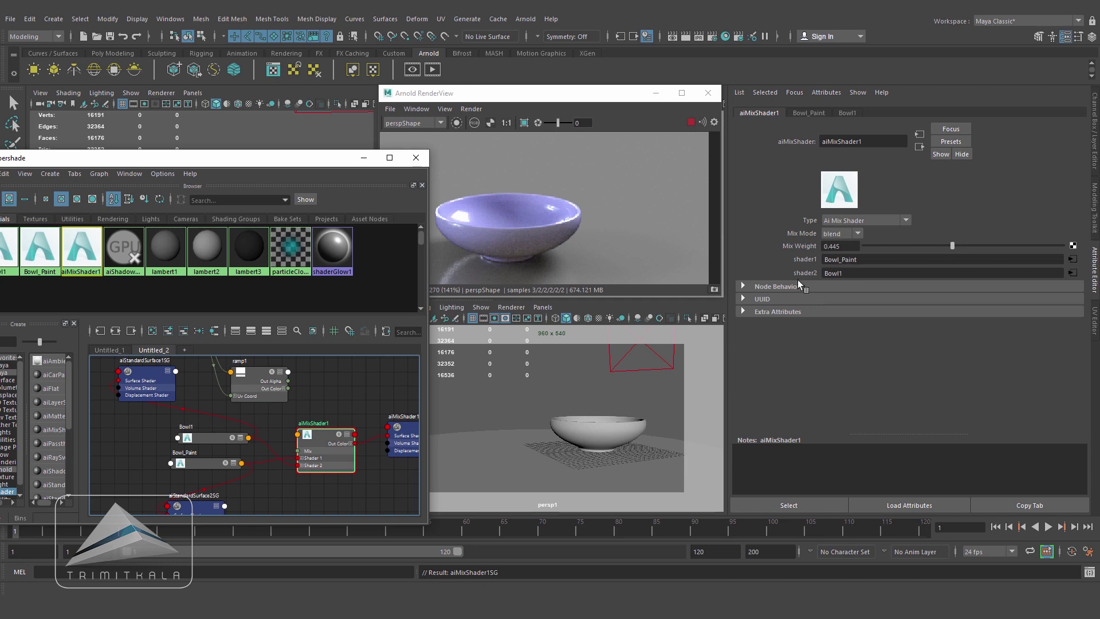
pyautogui.moveTo(258, 376); pyautogui.dragTo(791, 245, button='middle')
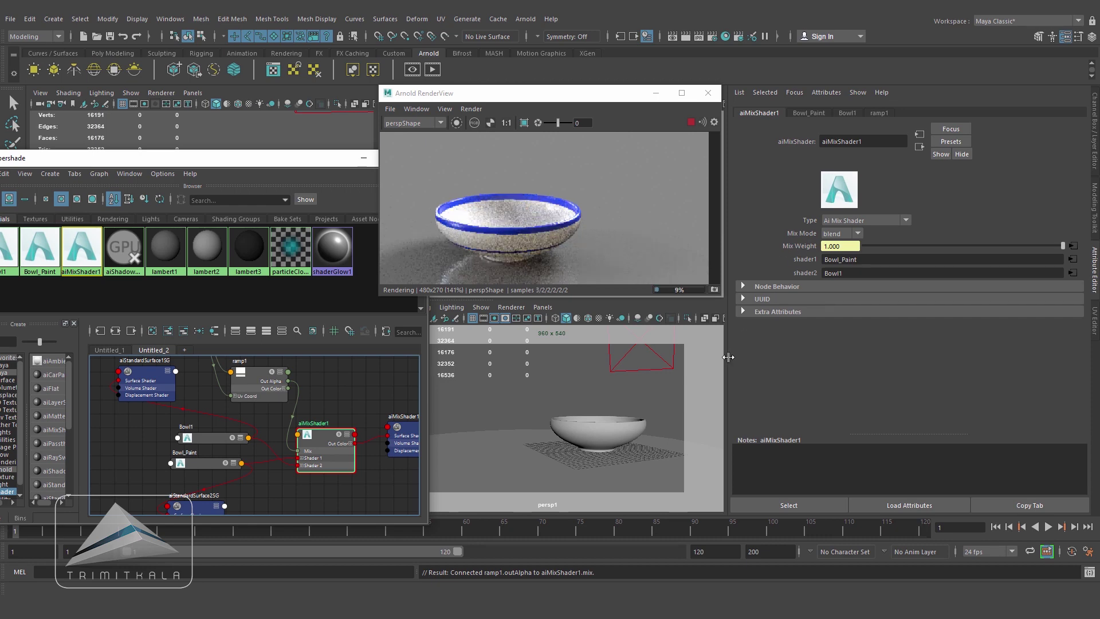
# Change the base color of Bowl_Paint to a dark golden yellow
pyautogui.click(203, 463)
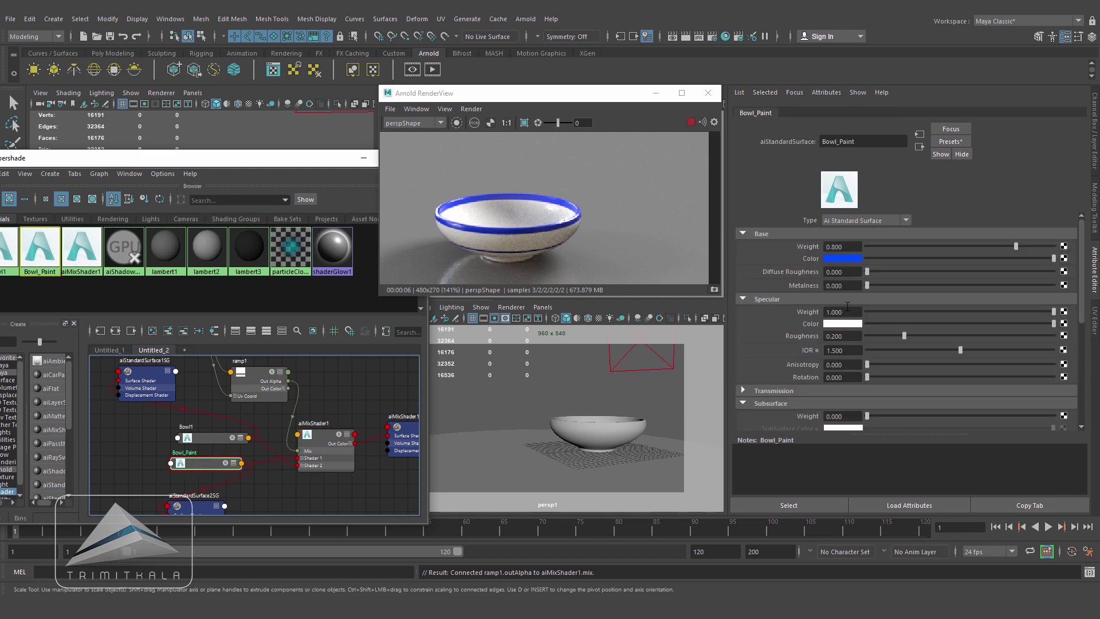
pyautogui.click(848, 257)
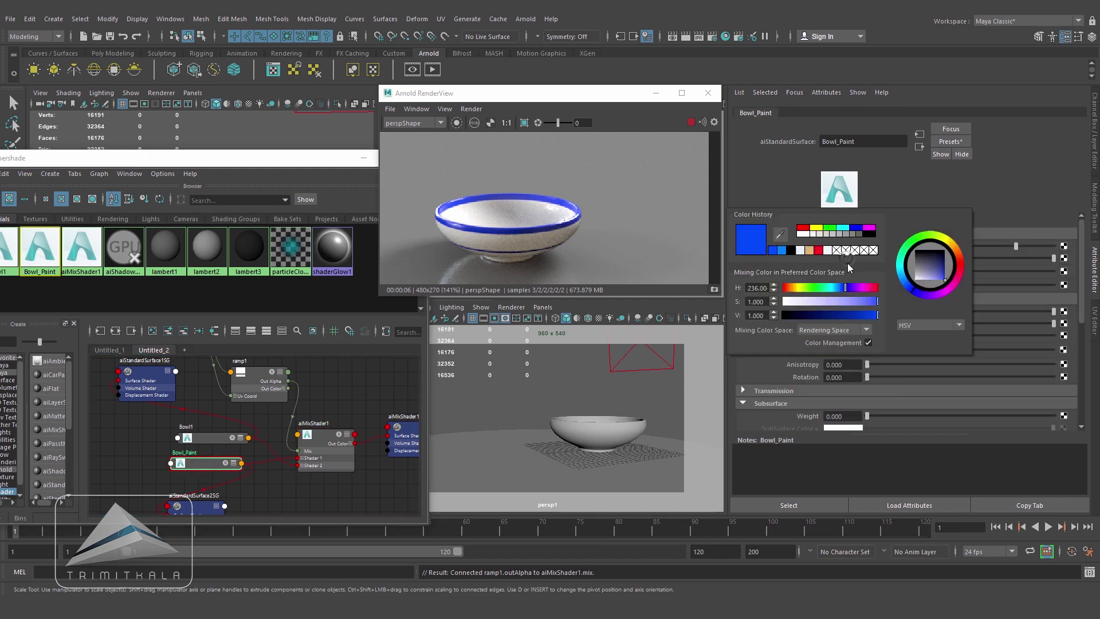
pyautogui.click(913, 290)
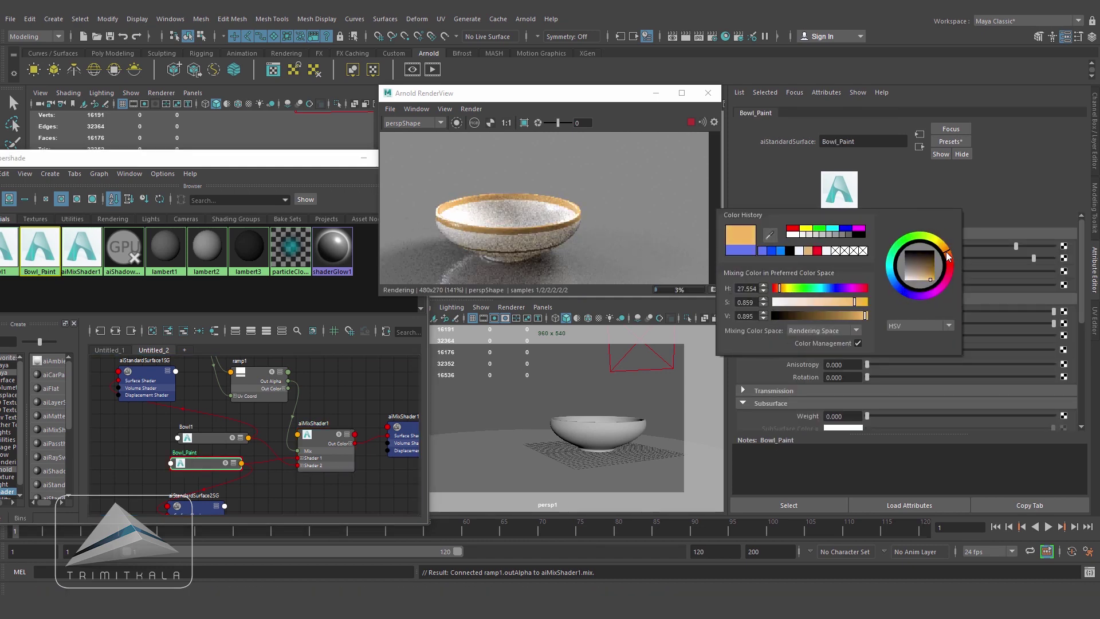
pyautogui.moveTo(945, 249); pyautogui.dragTo(946, 251)
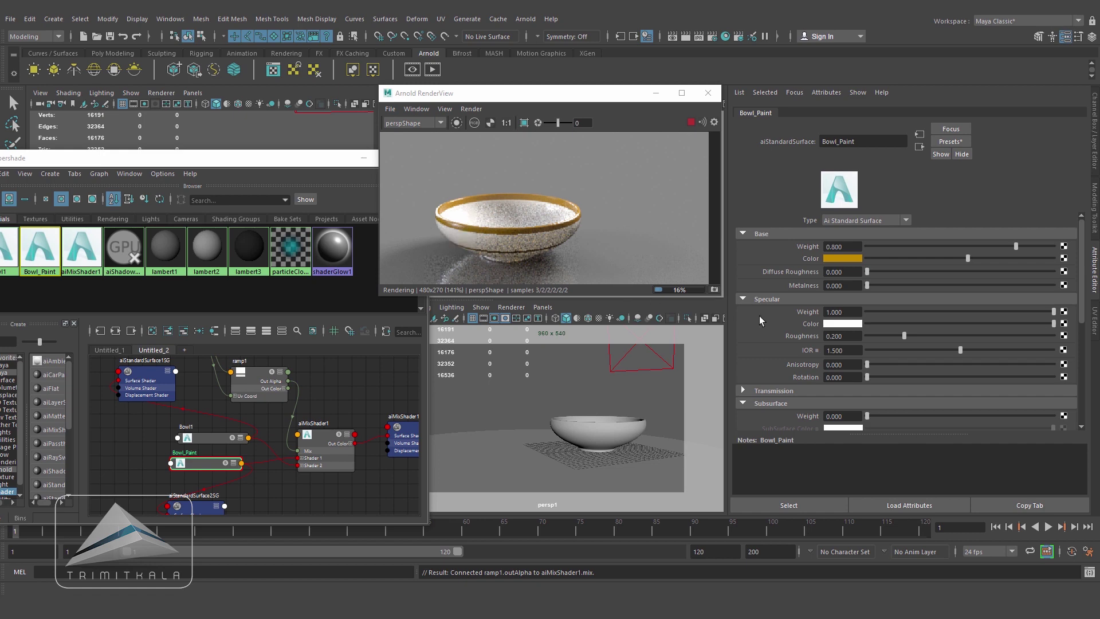
# Give Bowl_Paint a subsurface weight of 0.037 with a pale orange subsurface color, and a specular roughness of 0.145
pyautogui.scroll(-3, 1087, 289)
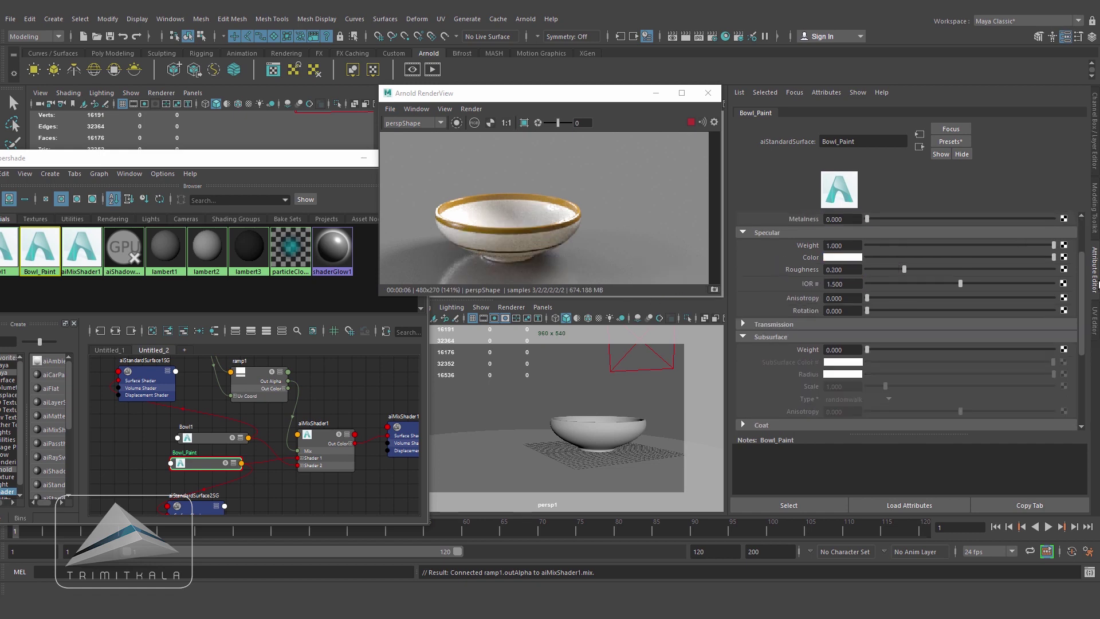
pyautogui.moveTo(1095, 275); pyautogui.dragTo(1095, 274)
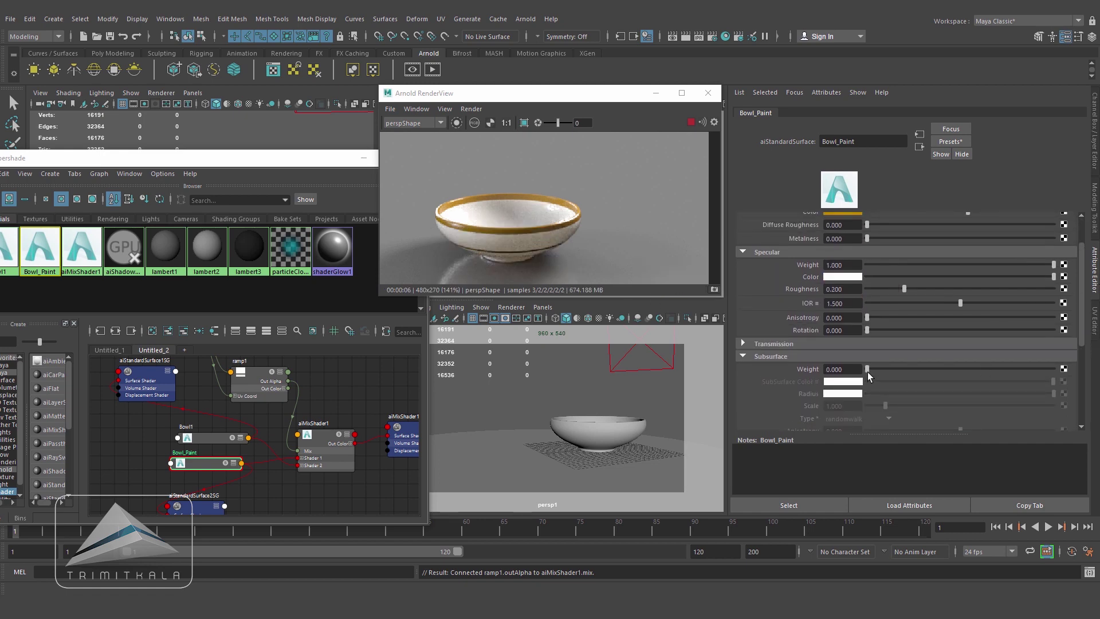
pyautogui.moveTo(867, 372); pyautogui.dragTo(870, 371)
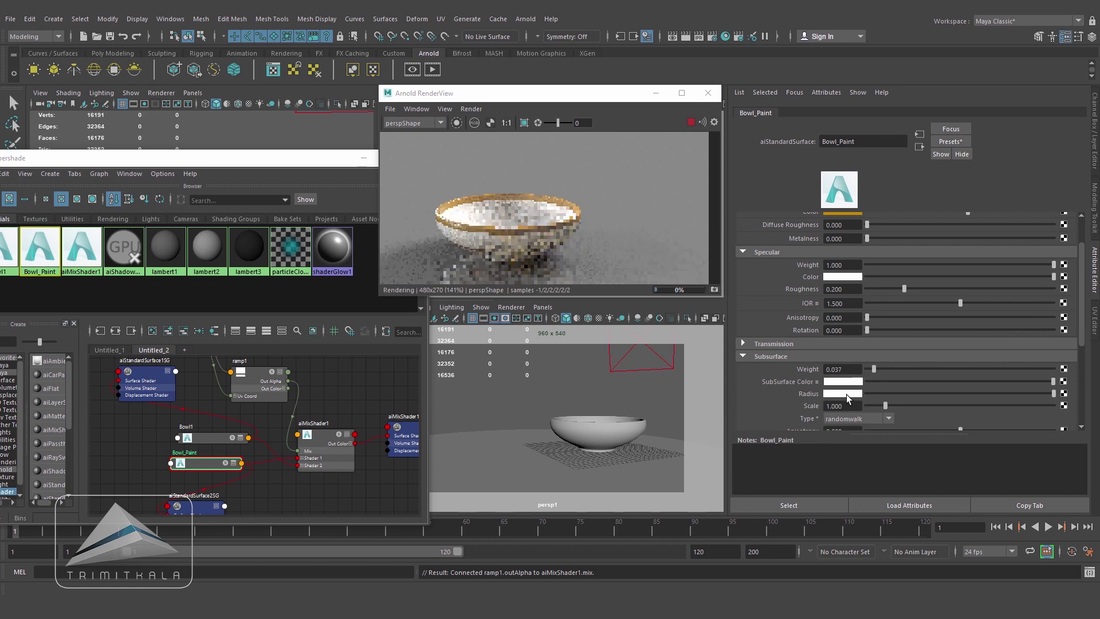
pyautogui.click(848, 380)
pyautogui.click(853, 381)
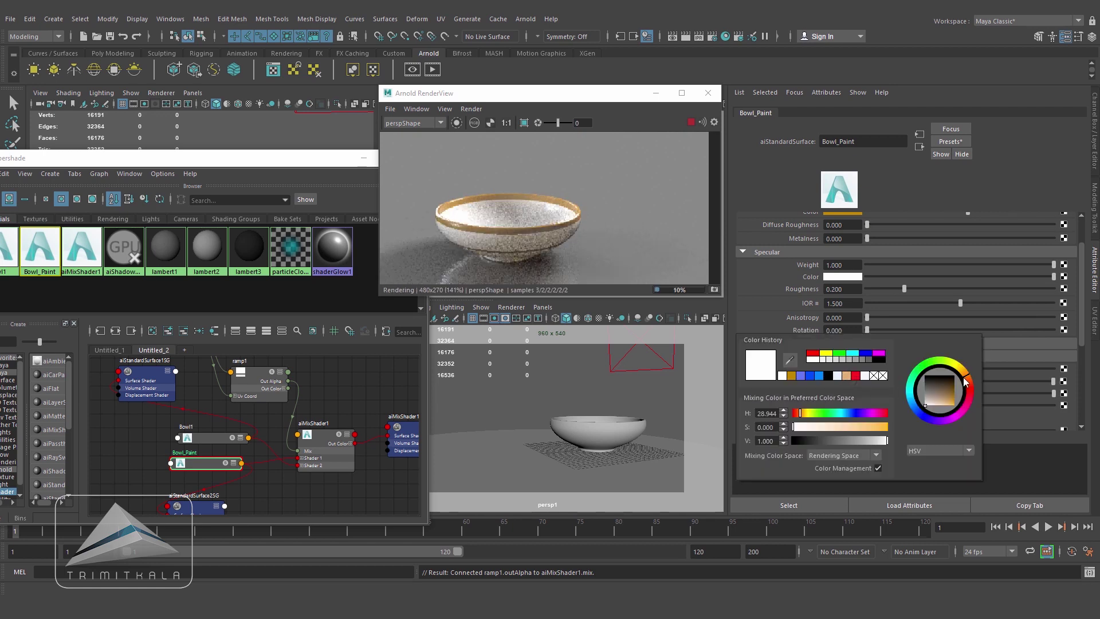
pyautogui.click(944, 406)
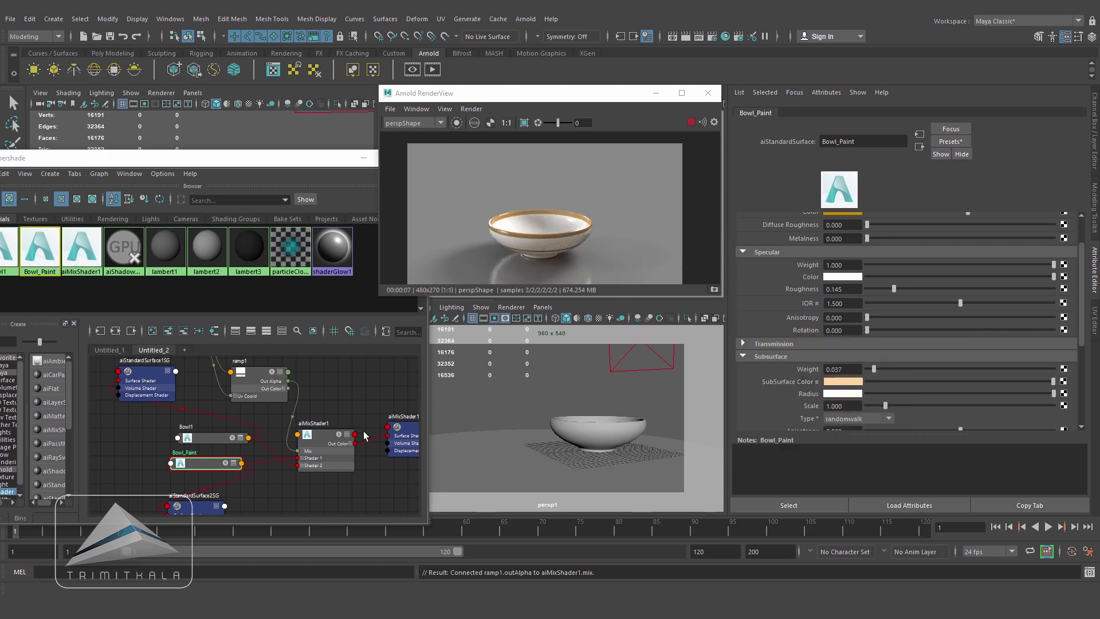
# Rename the mix shader as aiMixShader_Bowl and add a new empty graph tab in Hypershade
pyautogui.click(333, 438)
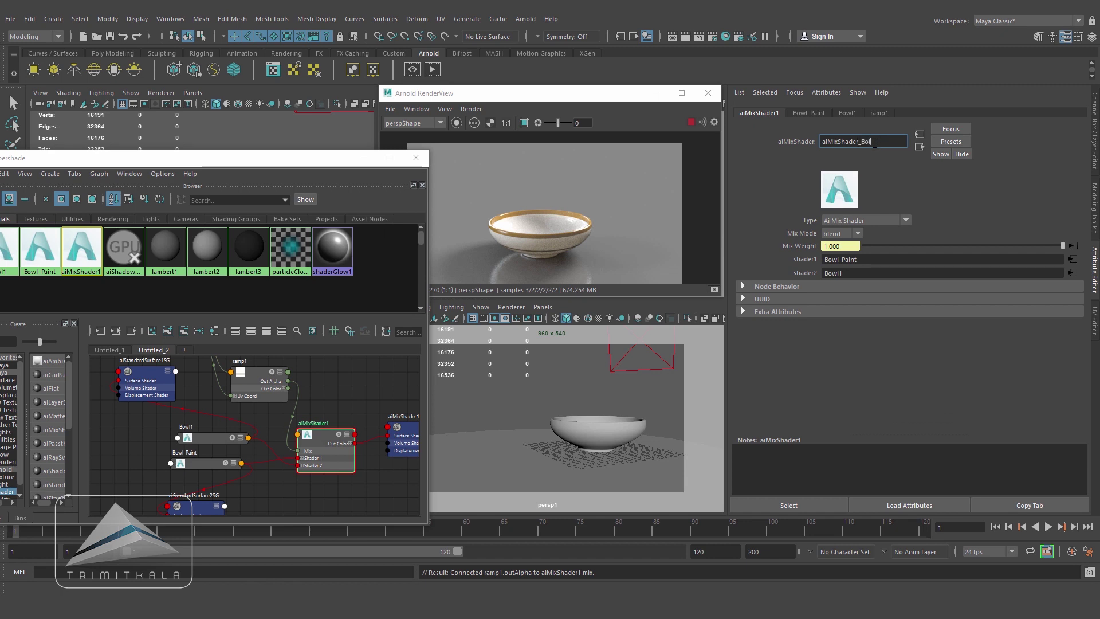
pyautogui.press('Return')
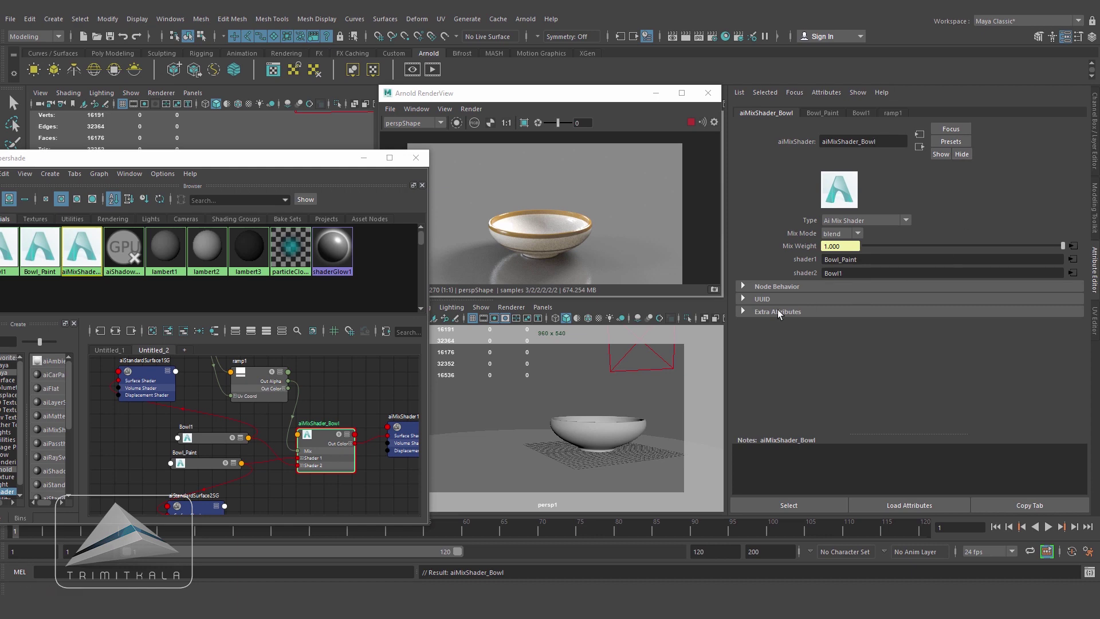
pyautogui.click(184, 349)
# Hide the Bowl layer, show the Branches and Grapes layers, and restart the Arnold render
pyautogui.moveTo(267, 161); pyautogui.dragTo(379, 414)
pyautogui.click(691, 123)
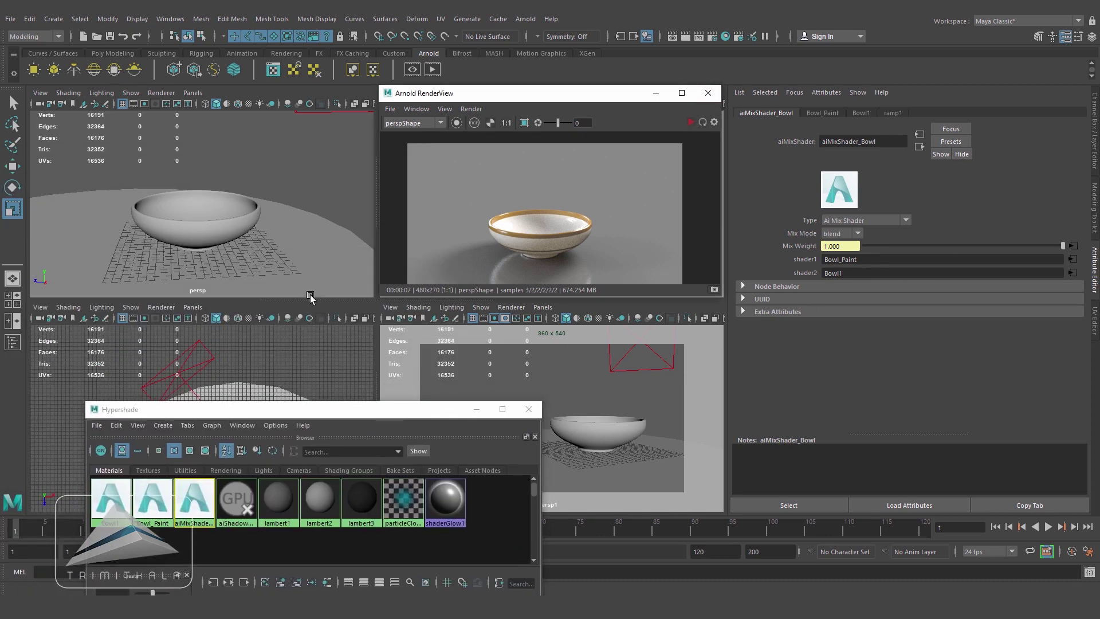
pyautogui.click(1095, 140)
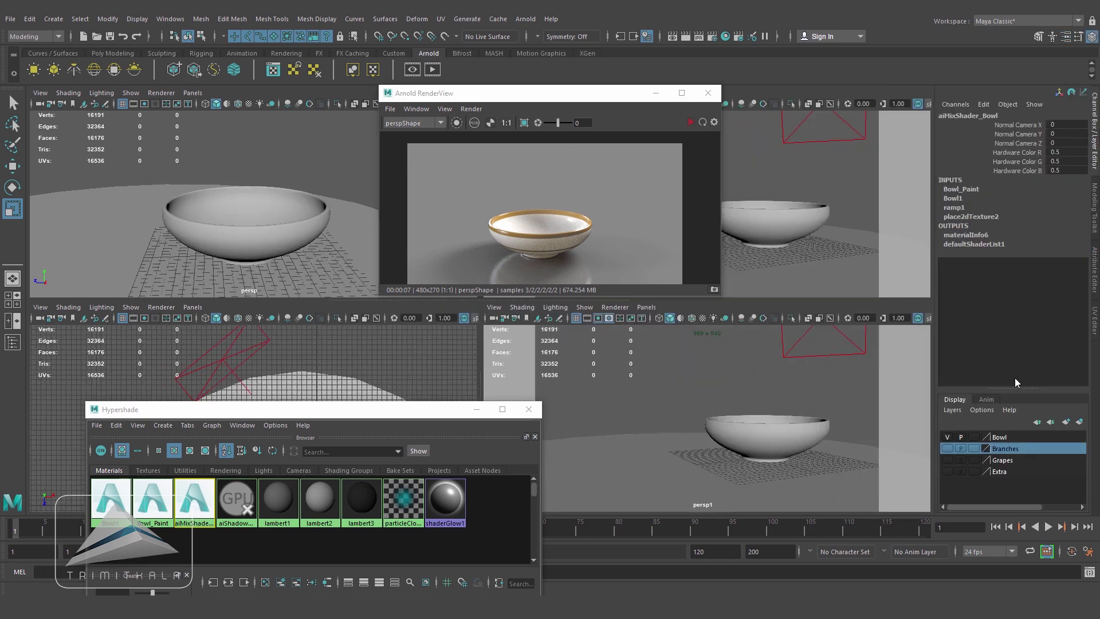
pyautogui.click(947, 437)
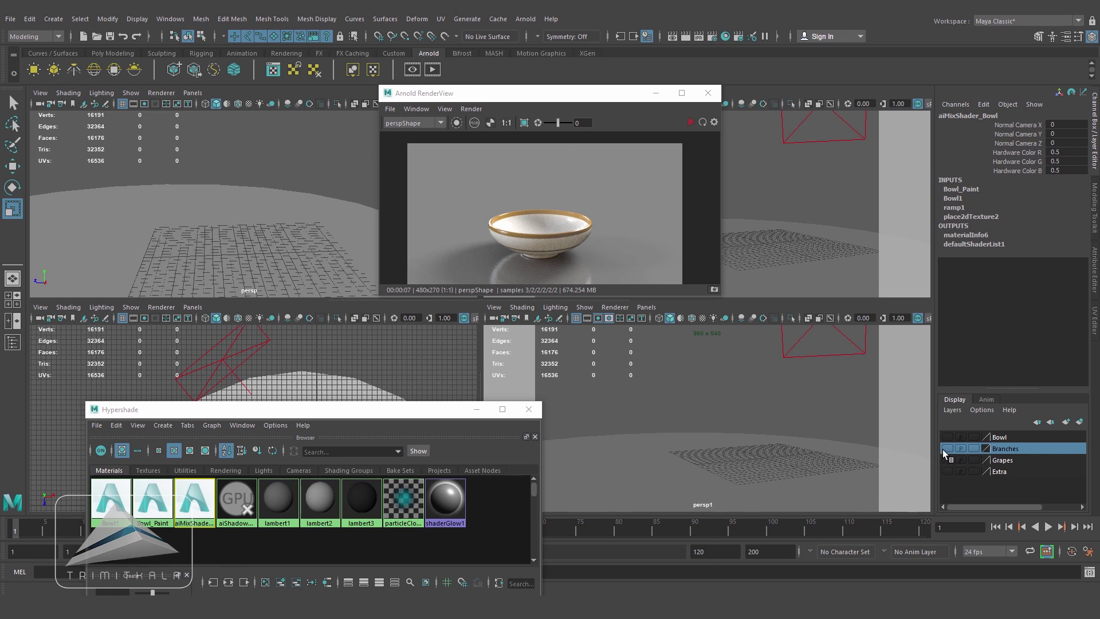
pyautogui.click(947, 459)
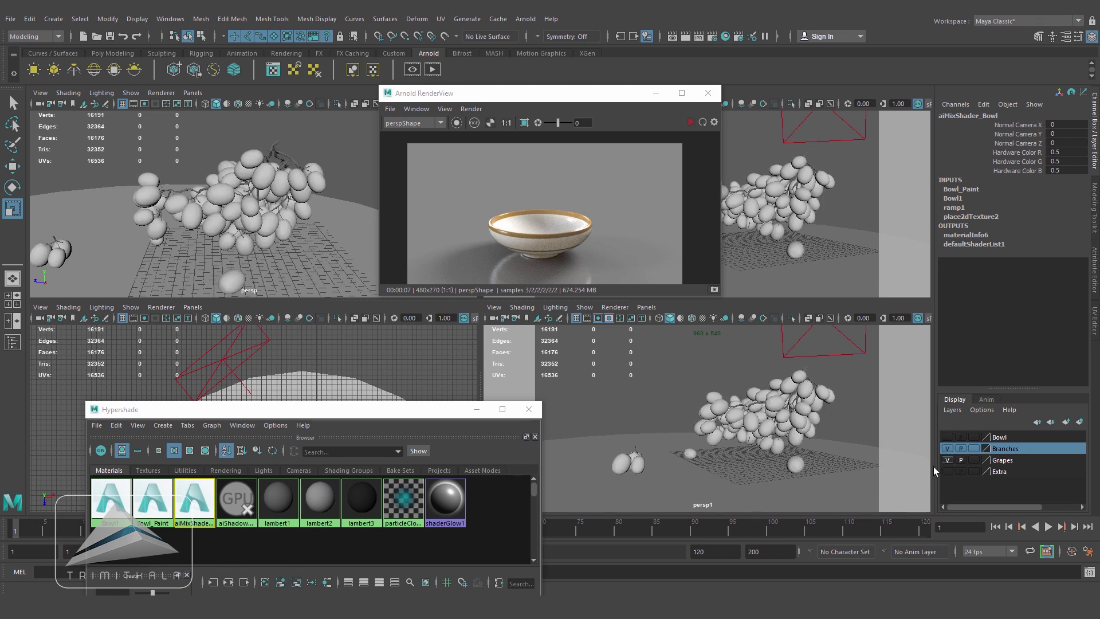
pyautogui.click(691, 122)
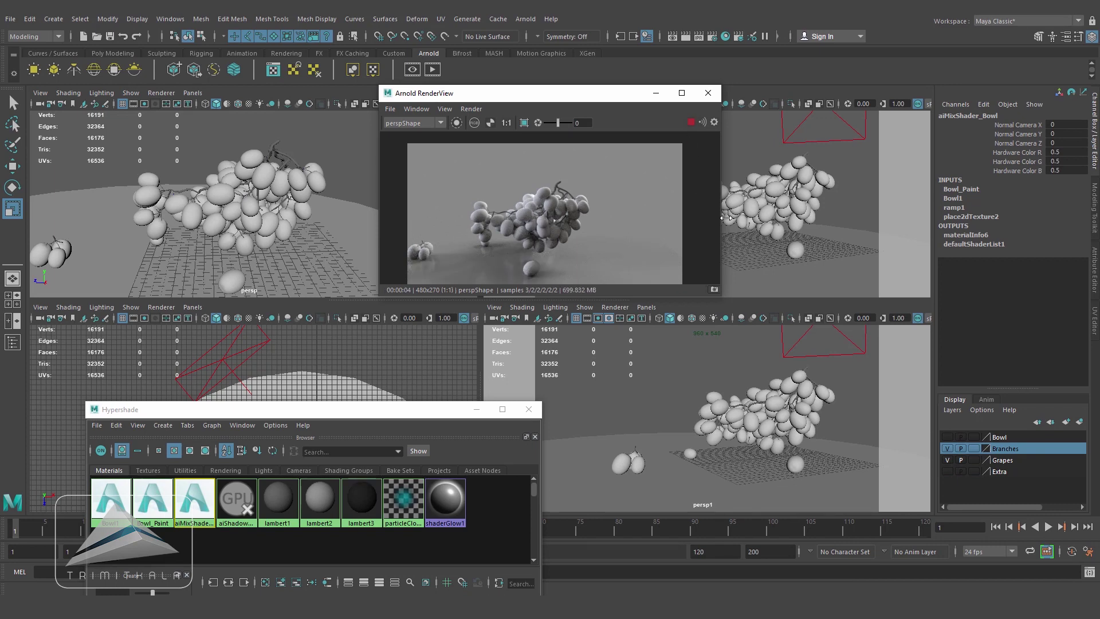
# Set the area light's exposure to 14 and bring the Hypershade window back into full view
pyautogui.click(804, 124)
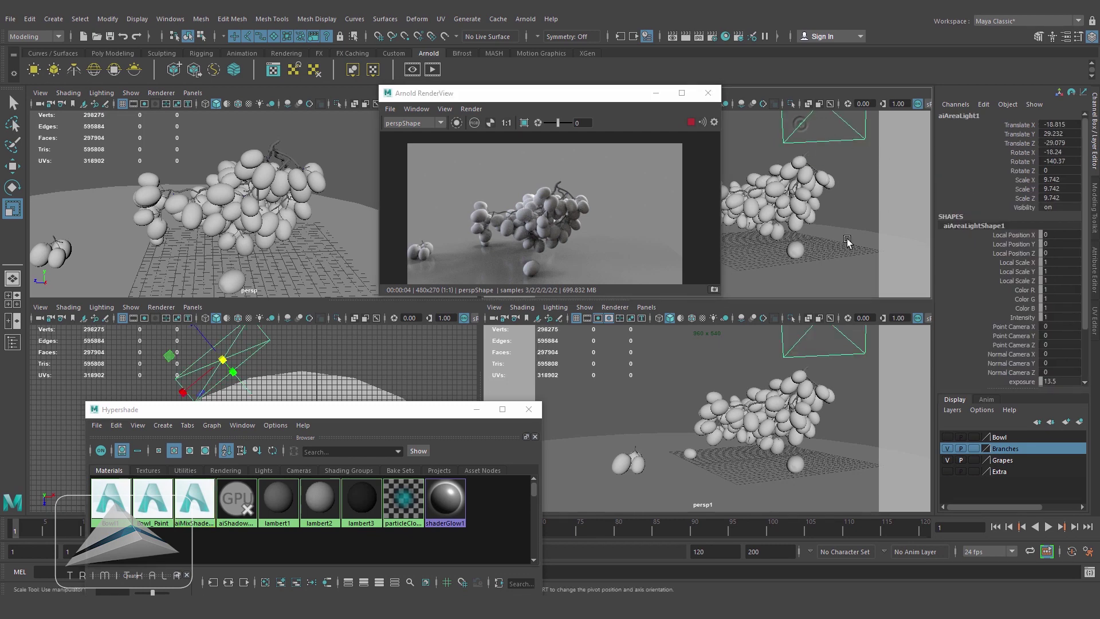
pyautogui.click(1095, 274)
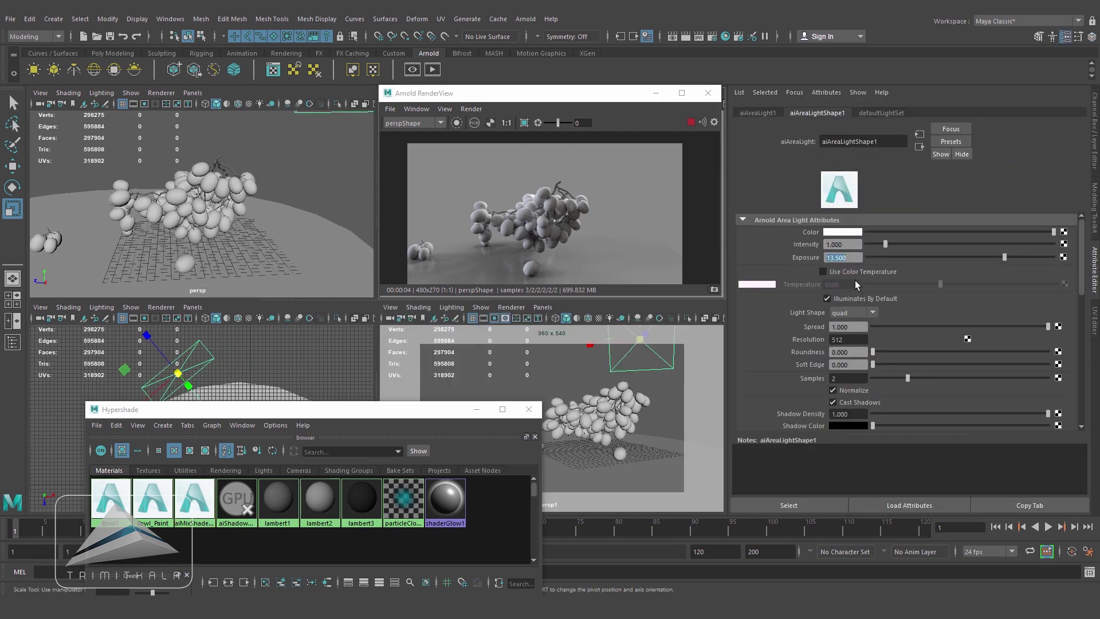
pyautogui.write('14')
pyautogui.press('Return')
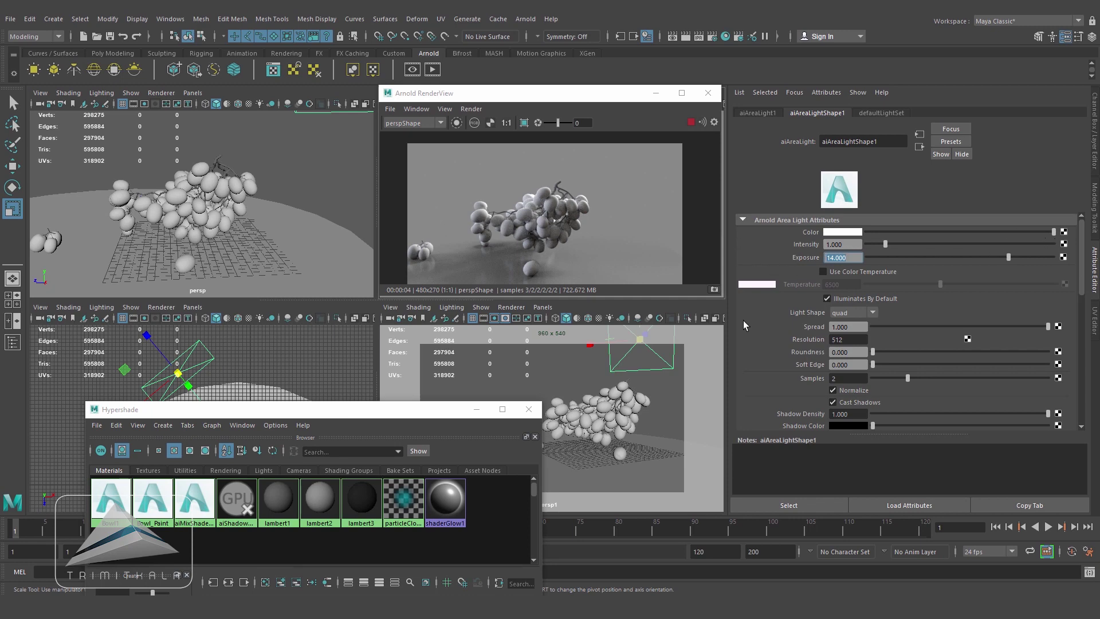
pyautogui.moveTo(422, 416); pyautogui.dragTo(510, 150)
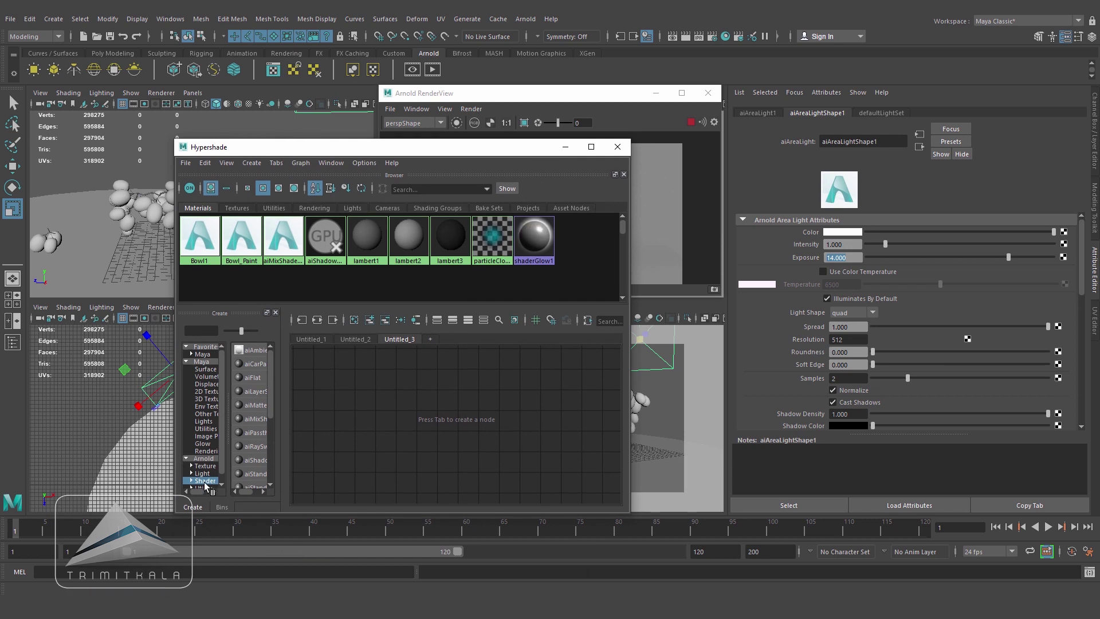
# Create an aiStandardSurface shader in the new Hypershade graph and collapse it so its attributes can be edited
pyautogui.moveTo(283, 433); pyautogui.dragTo(370, 404)
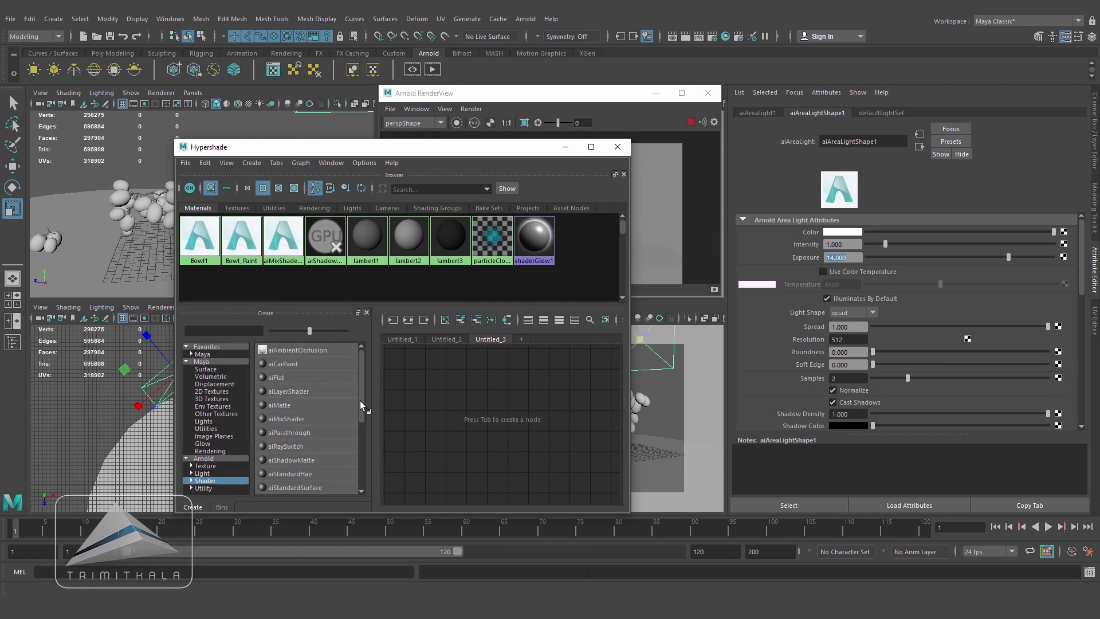
pyautogui.scroll(-2, 349, 413)
pyautogui.click(293, 432)
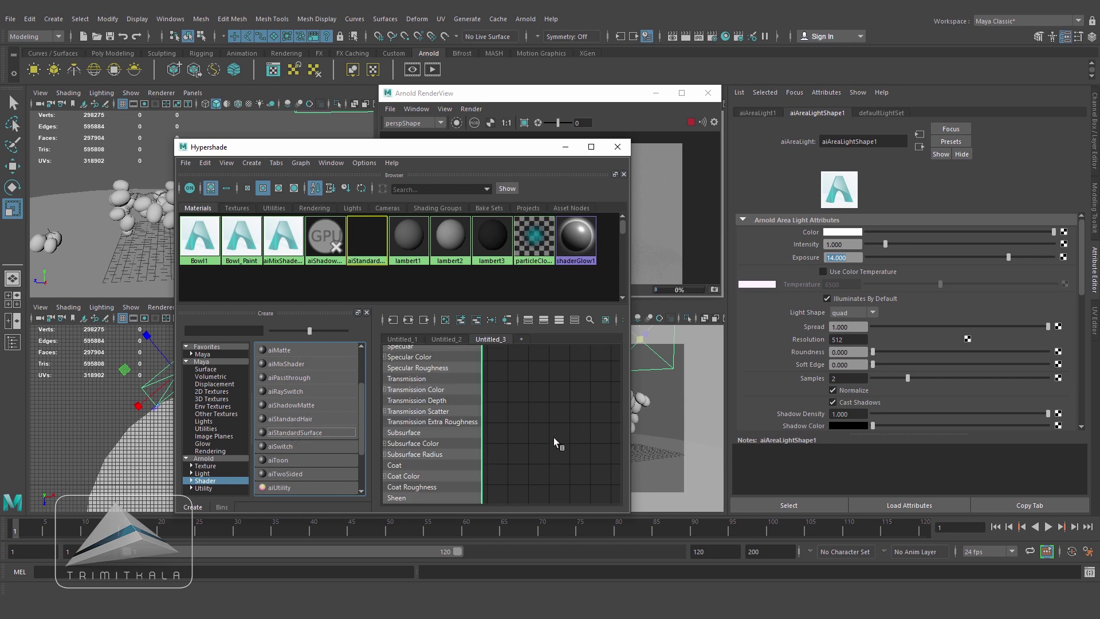
pyautogui.scroll(-3, 553, 442)
pyautogui.keyDown('alt'); pyautogui.moveTo(533, 387); pyautogui.dragTo(557, 468, button='middle'); pyautogui.keyUp('alt')
pyautogui.click(531, 441)
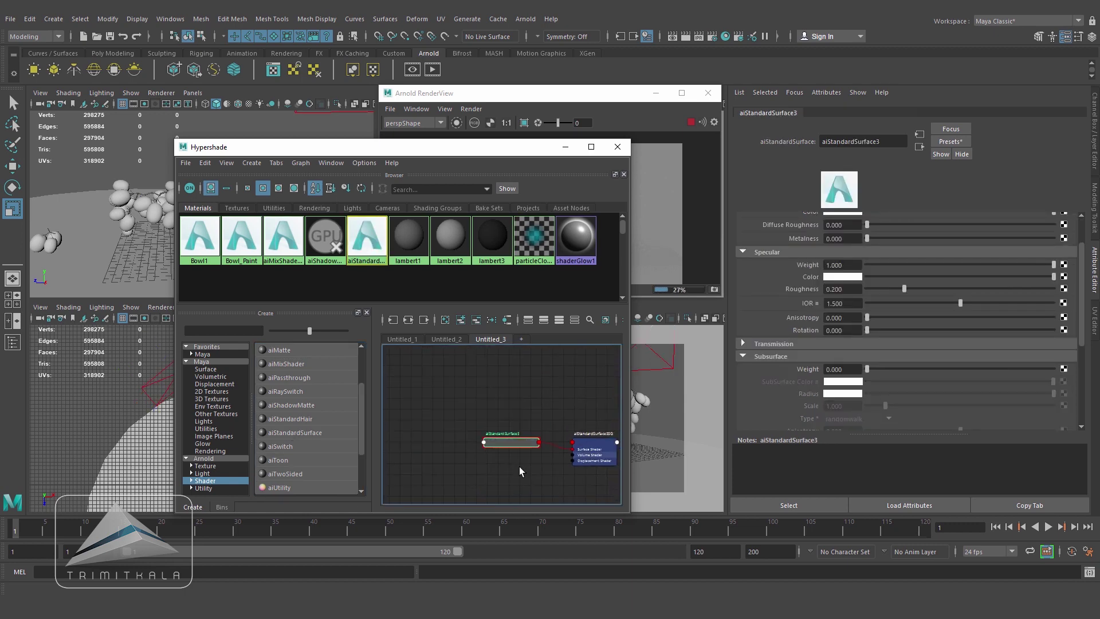
# Select all the grapes through their lambert2 material and assign the new aiStandardSurface shader to them
pyautogui.moveTo(505, 149); pyautogui.dragTo(497, 227)
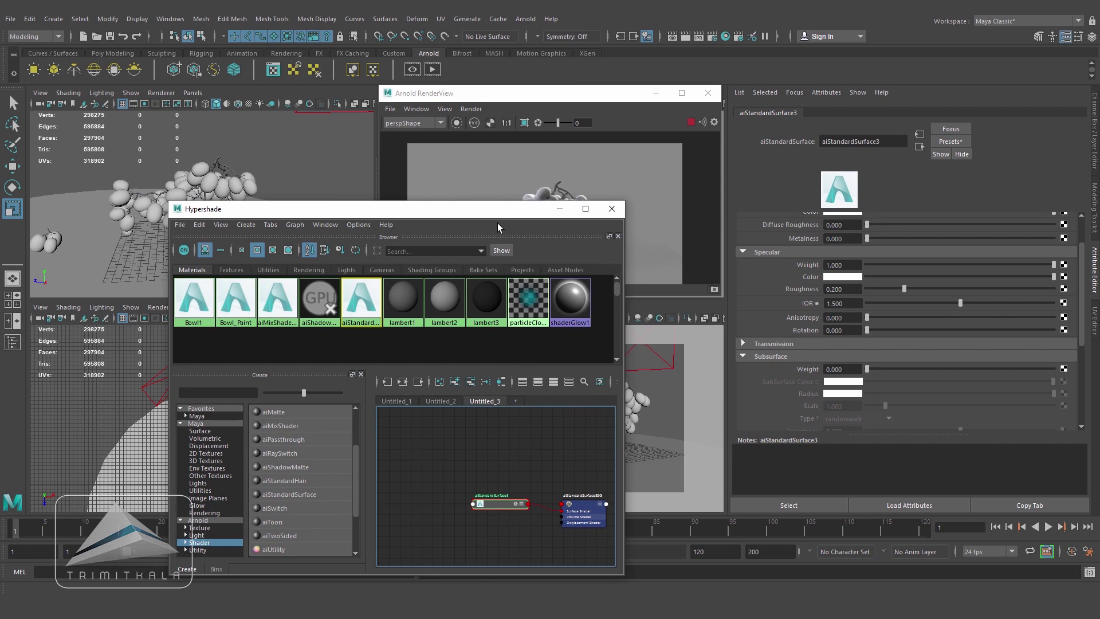
pyautogui.rightClick(450, 298)
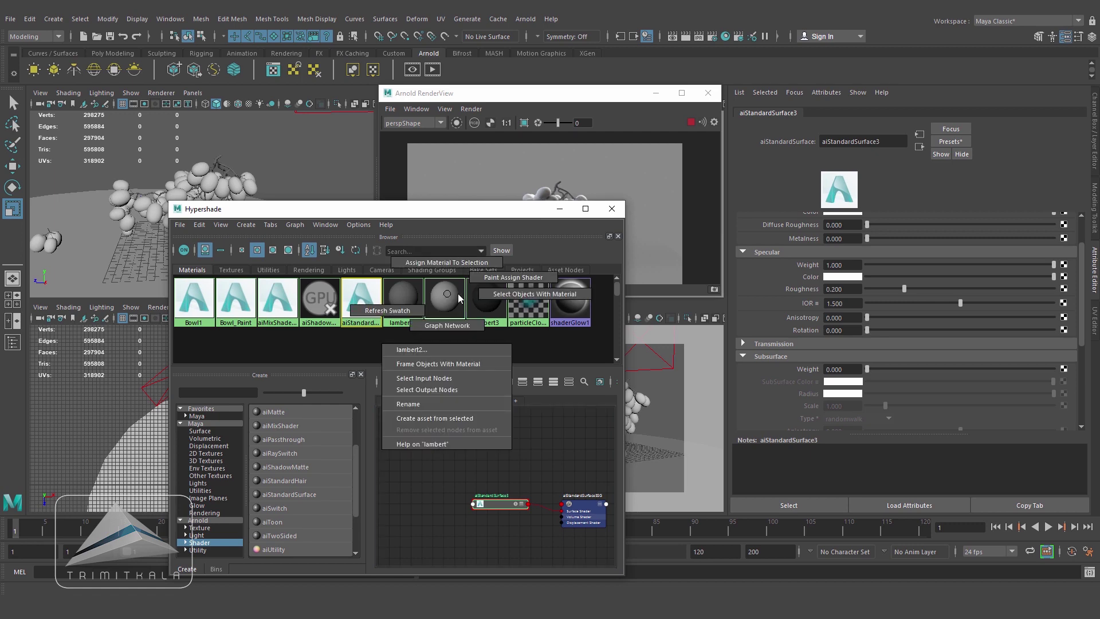
pyautogui.click(506, 296)
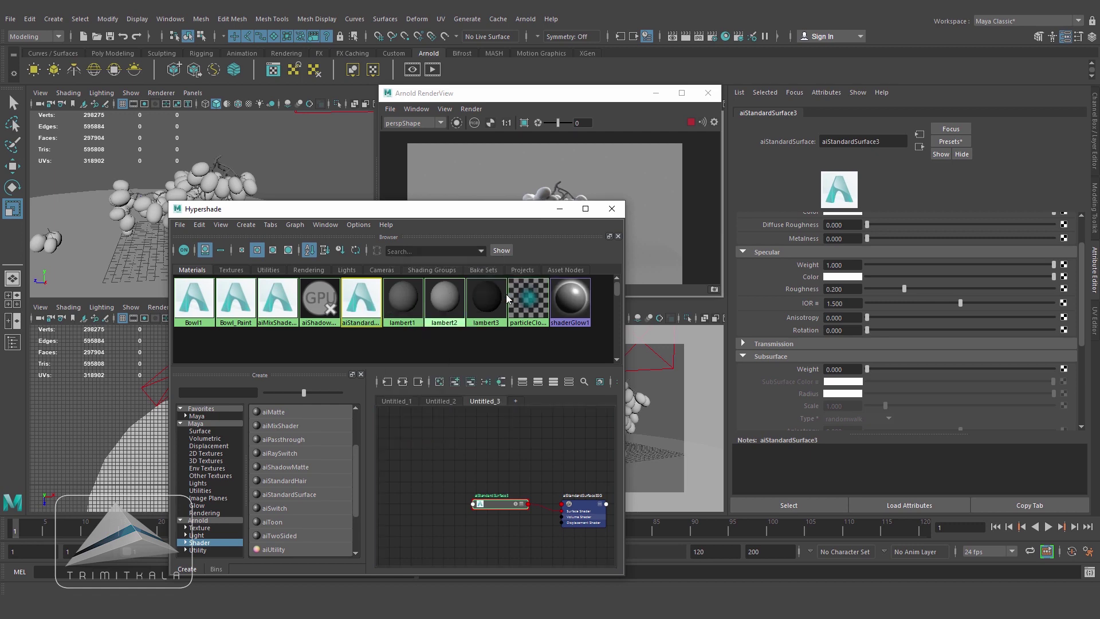
pyautogui.moveTo(380, 210); pyautogui.dragTo(378, 333)
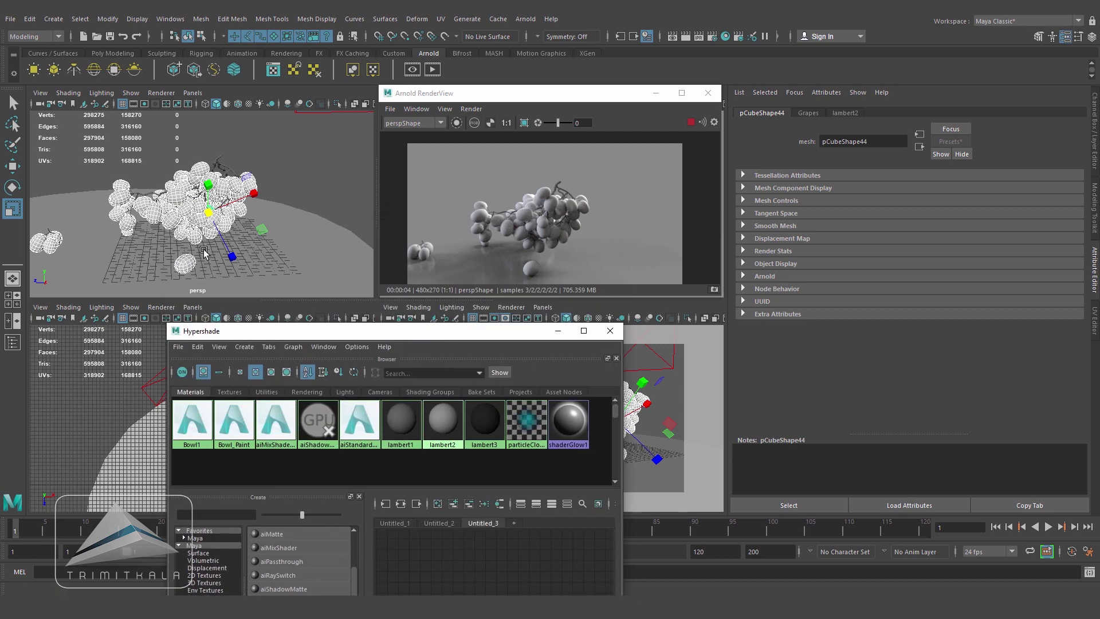
pyautogui.moveTo(465, 333); pyautogui.dragTo(428, 133)
pyautogui.rightClick(461, 425)
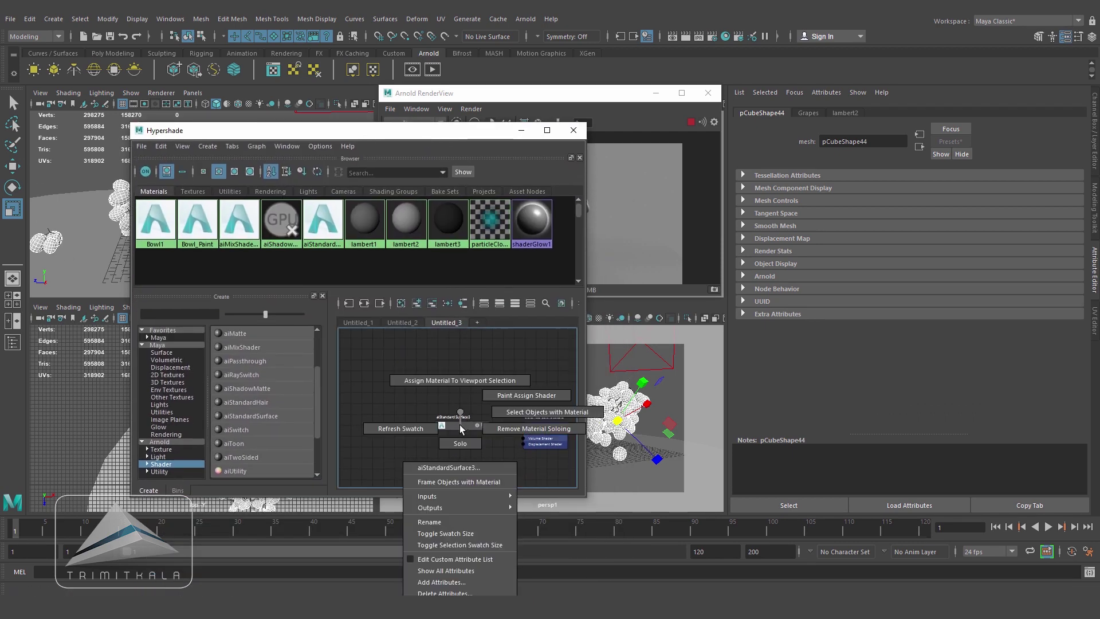
pyautogui.moveTo(461, 428); pyautogui.dragTo(454, 382, button='right')
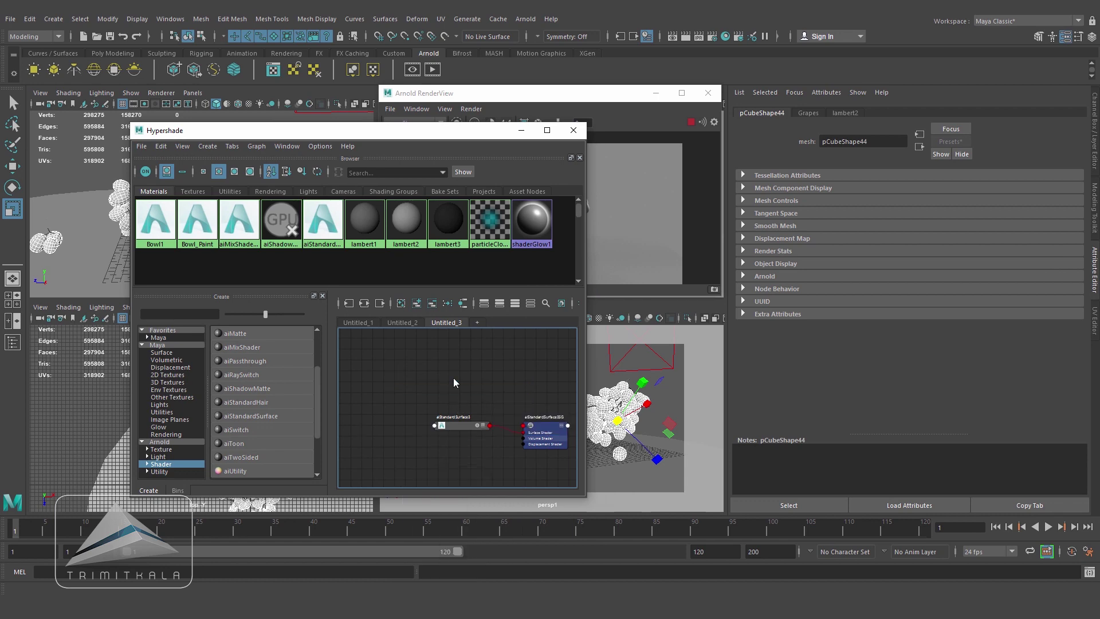
# Rename the grapes' aiStandardSurface shader as Grapes_Color
pyautogui.click(381, 388)
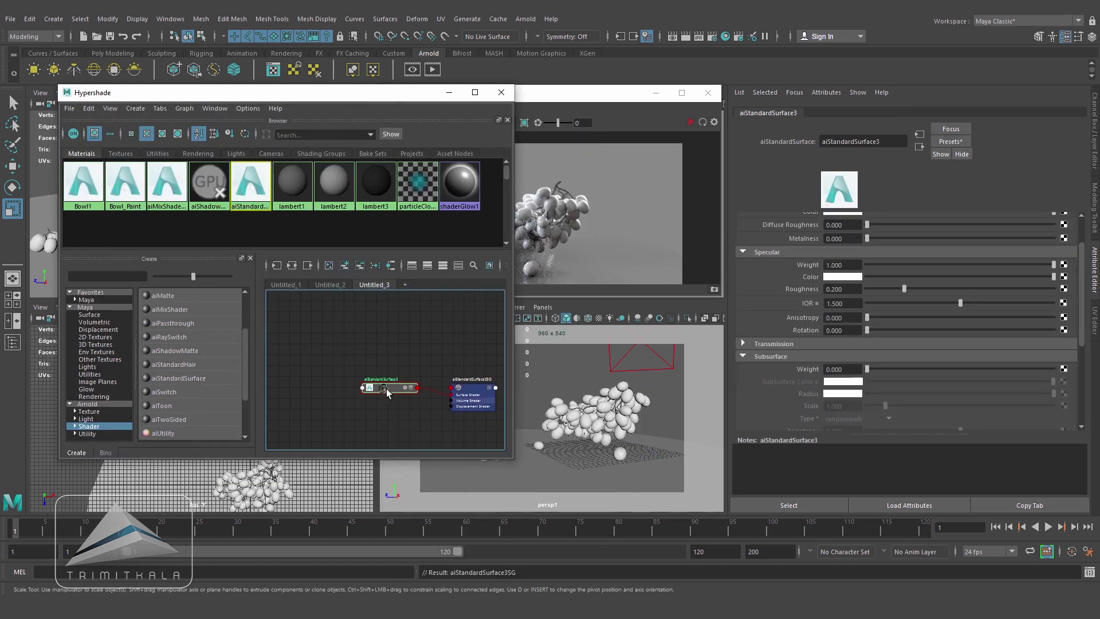
pyautogui.moveTo(1080, 304); pyautogui.dragTo(1082, 255)
pyautogui.doubleClick(888, 141)
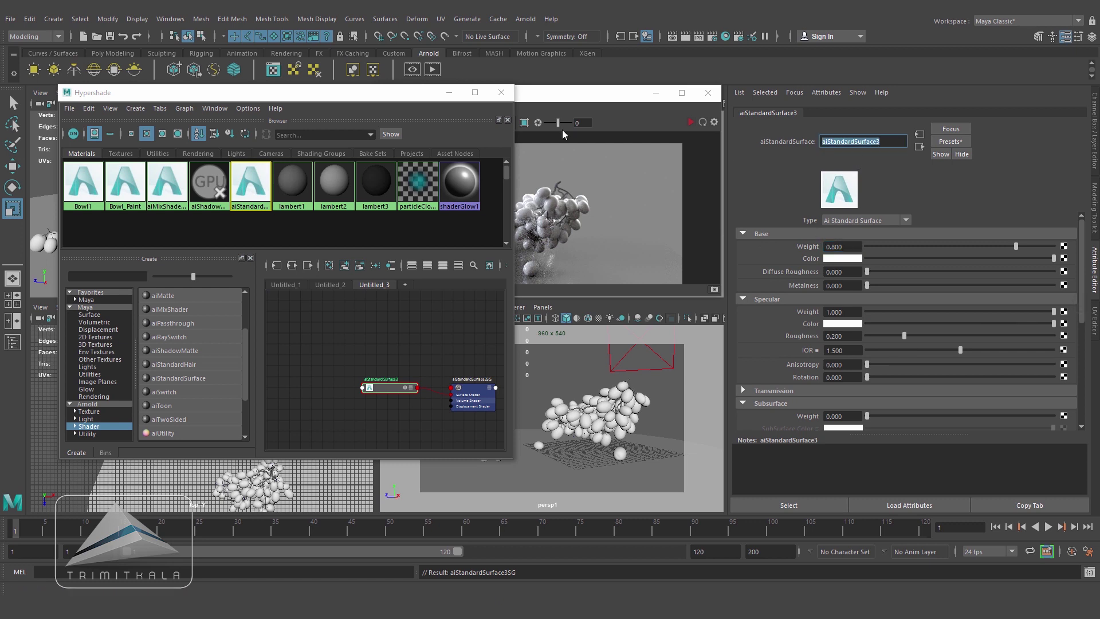
pyautogui.write('Grapes_Color')
pyautogui.press('Return')
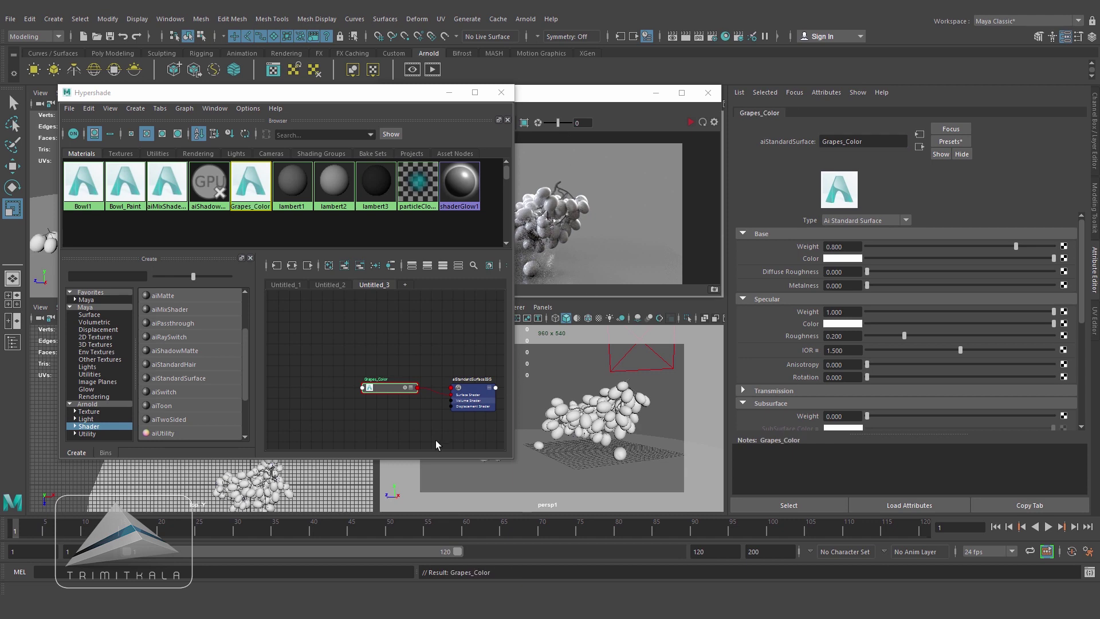
# Put Hypershade away, draw a crop region around the main grape bunch in the Arnold RenderView, and restart the render
pyautogui.click(449, 92)
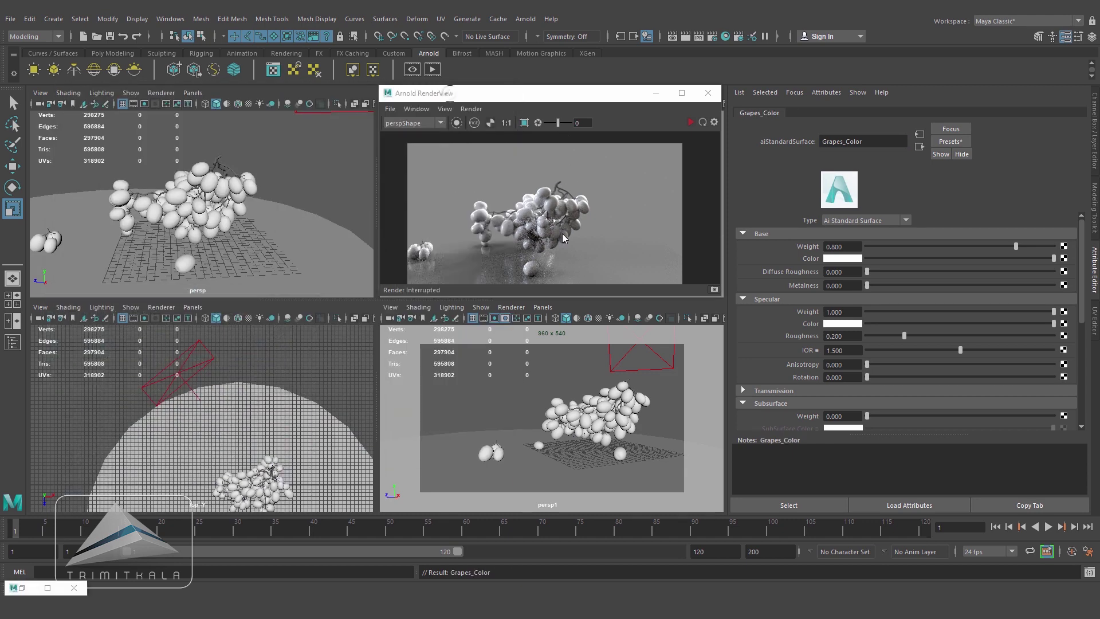
pyautogui.scroll(5, 547, 231)
pyautogui.moveTo(601, 242); pyautogui.dragTo(631, 246, button='middle')
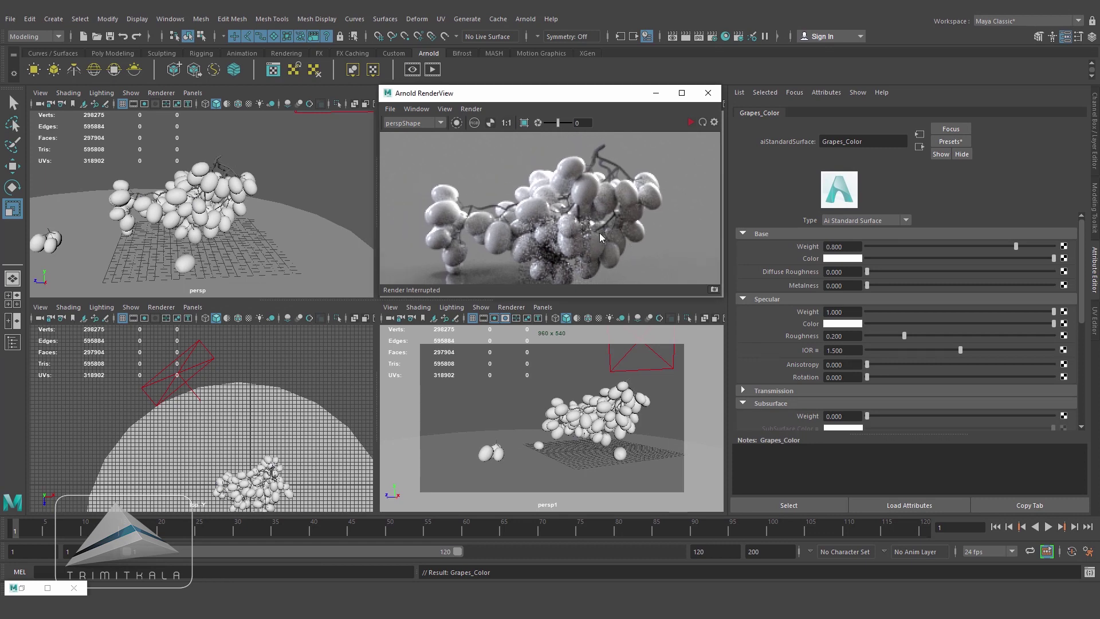
pyautogui.click(524, 123)
pyautogui.moveTo(417, 152); pyautogui.dragTo(674, 278)
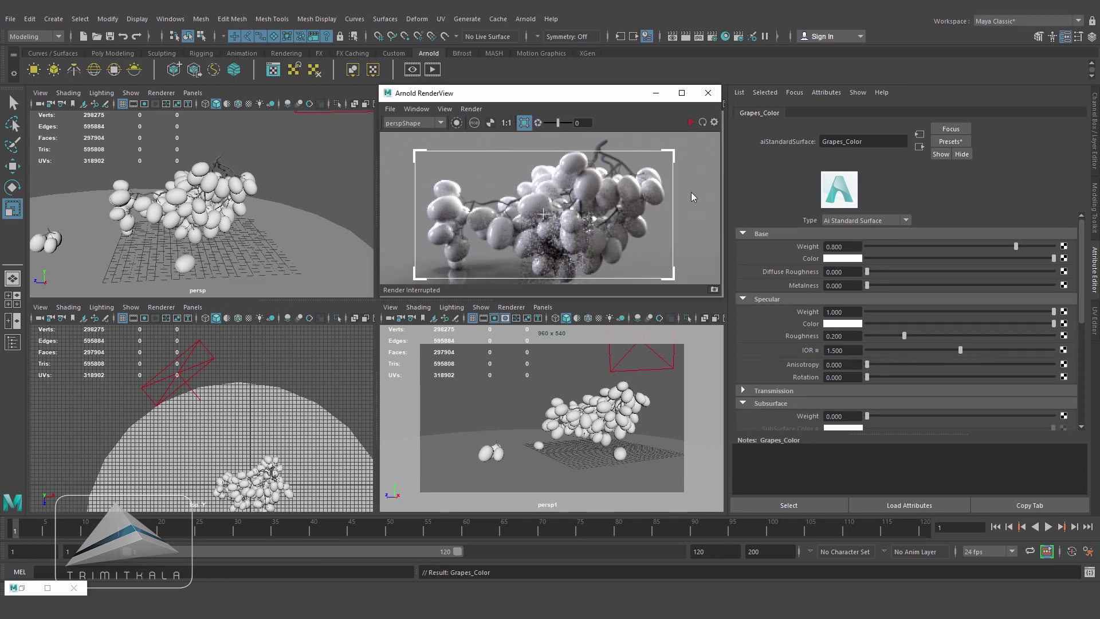
pyautogui.click(689, 122)
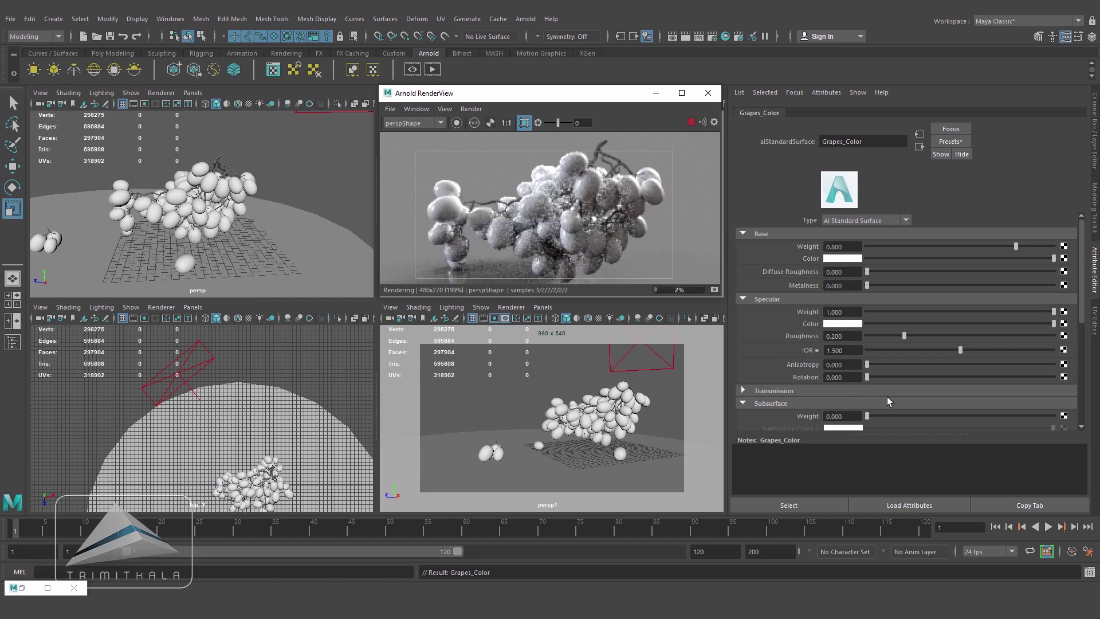
# Set the Grapes_Color shader's specular weight to 0 and its subsurface weight to 1
pyautogui.moveTo(892, 311); pyautogui.dragTo(861, 311)
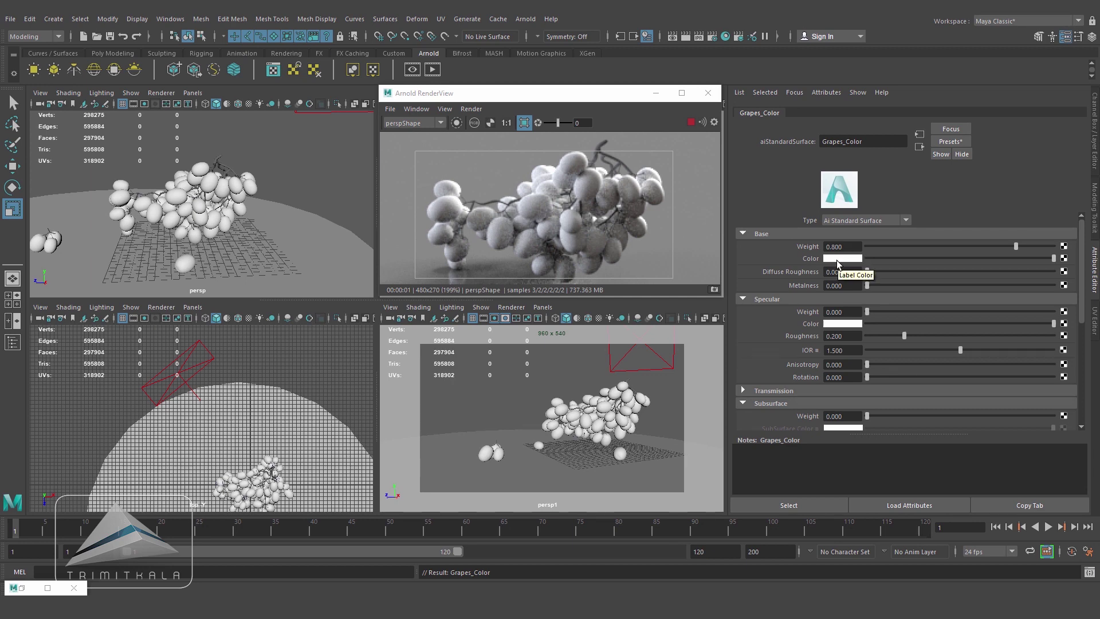
pyautogui.moveTo(1082, 296); pyautogui.dragTo(1083, 302)
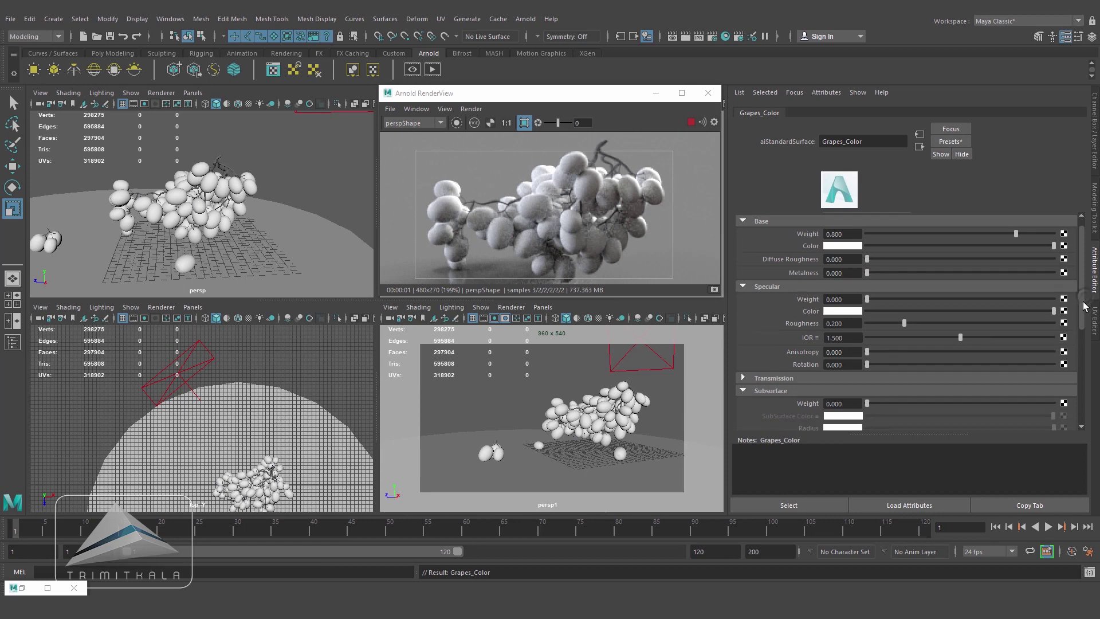
pyautogui.scroll(-5, 775, 281)
pyautogui.moveTo(867, 283); pyautogui.dragTo(1092, 284)
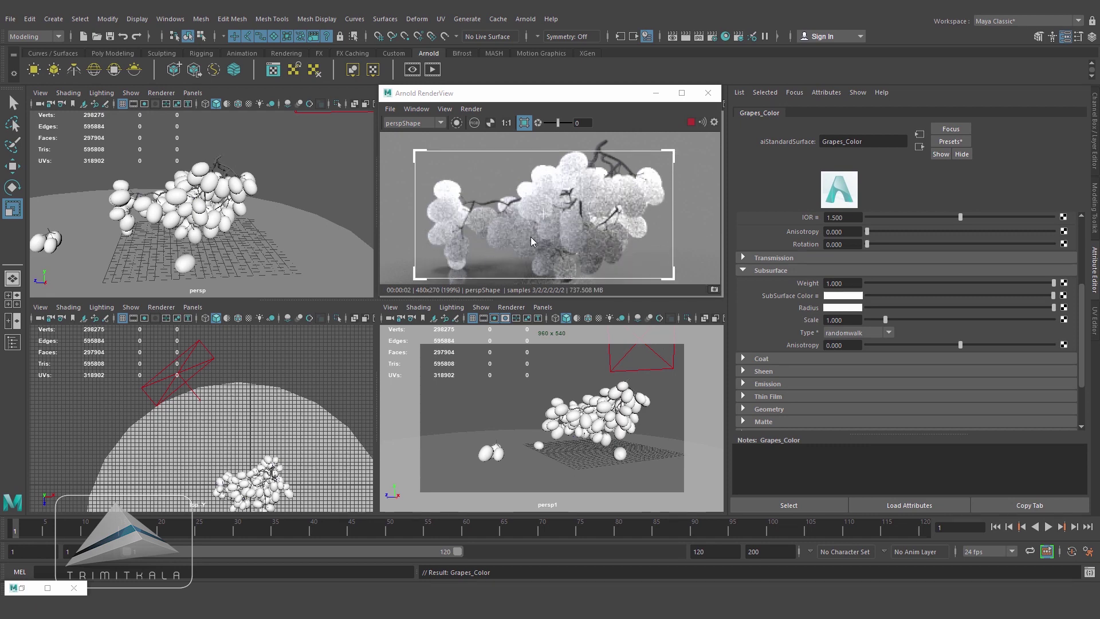
# Try a saturated red from the color history as the Grapes_Color subsurface color
pyautogui.click(843, 296)
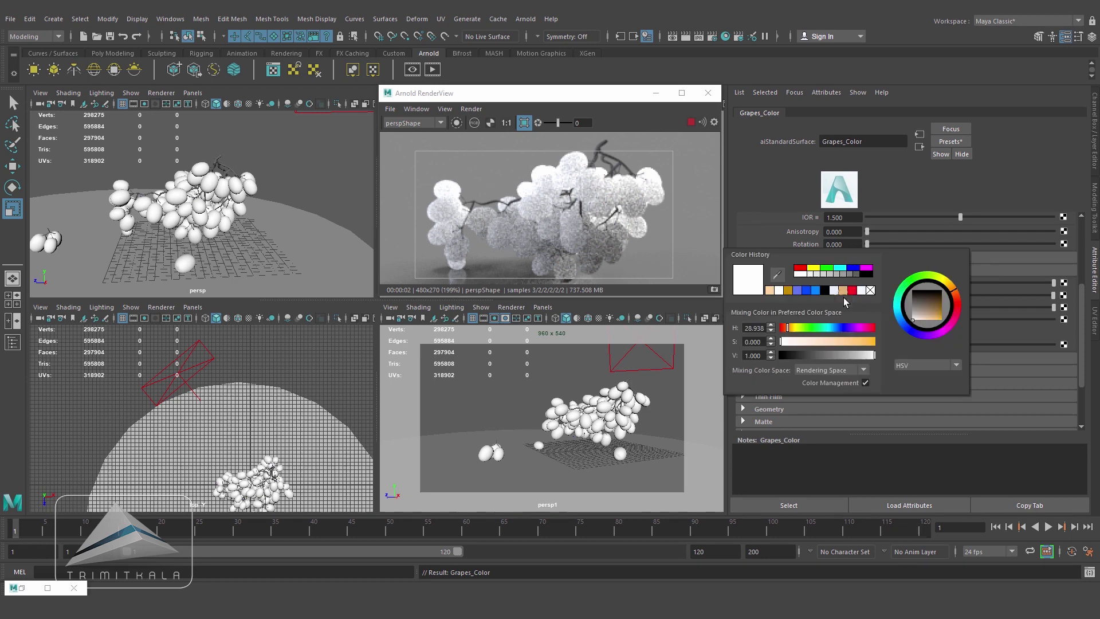
pyautogui.click(846, 297)
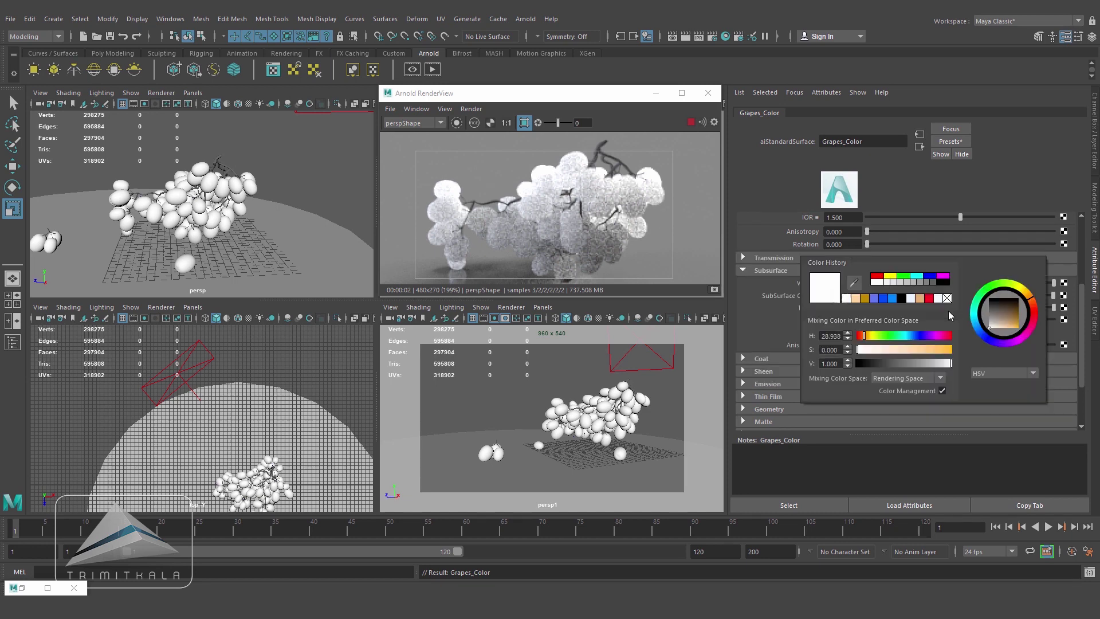
pyautogui.click(927, 299)
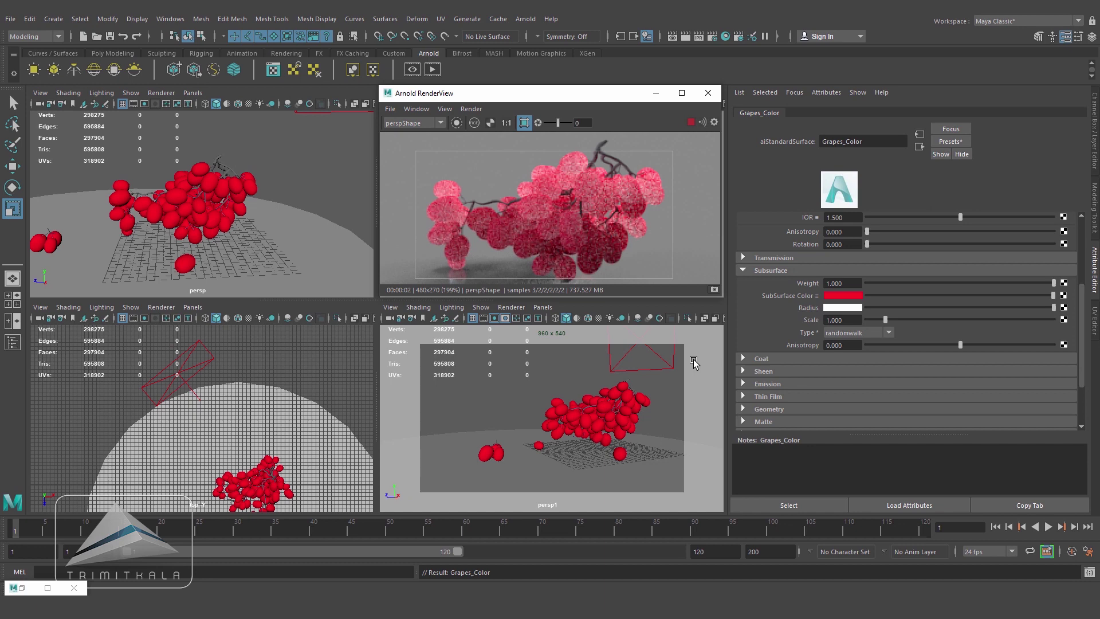
# Bring Hypershade back, add a 2D Ramp texture to the left of the Grapes_Color shader, and rename it Grapes_Color1
pyautogui.click(21, 587)
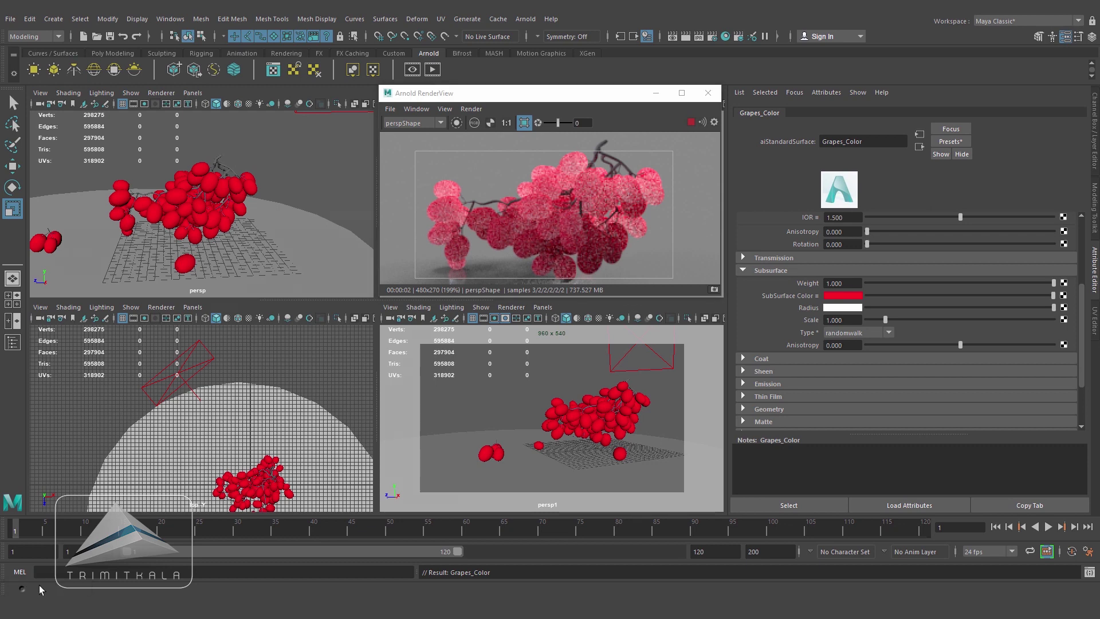
pyautogui.scroll(2, 362, 405)
pyautogui.keyDown('alt'); pyautogui.moveTo(362, 405); pyautogui.dragTo(345, 389, button='middle'); pyautogui.keyUp('alt')
pyautogui.click(99, 337)
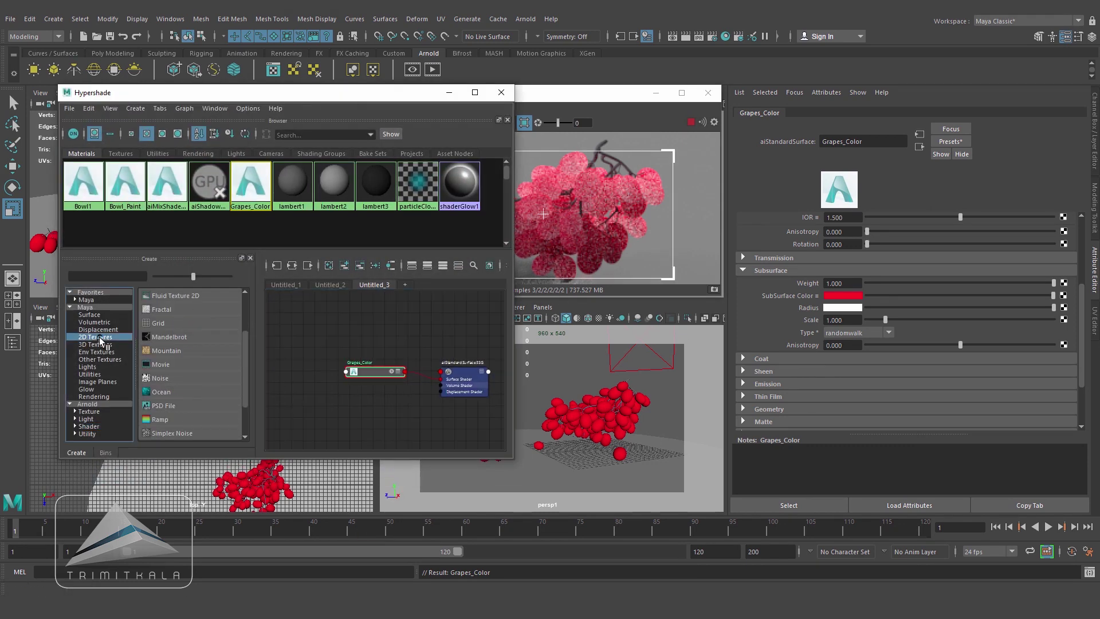
pyautogui.click(163, 422)
pyautogui.moveTo(342, 326); pyautogui.dragTo(224, 360)
pyautogui.moveTo(421, 318); pyautogui.dragTo(300, 367)
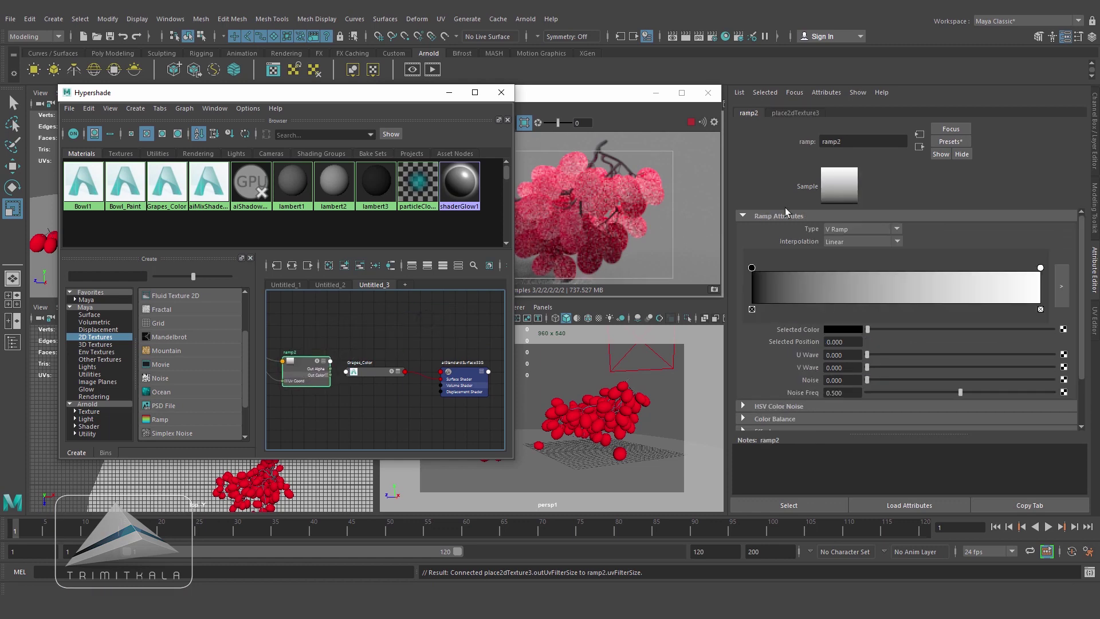
pyautogui.write('Grapes_Color')
pyautogui.press('Return')
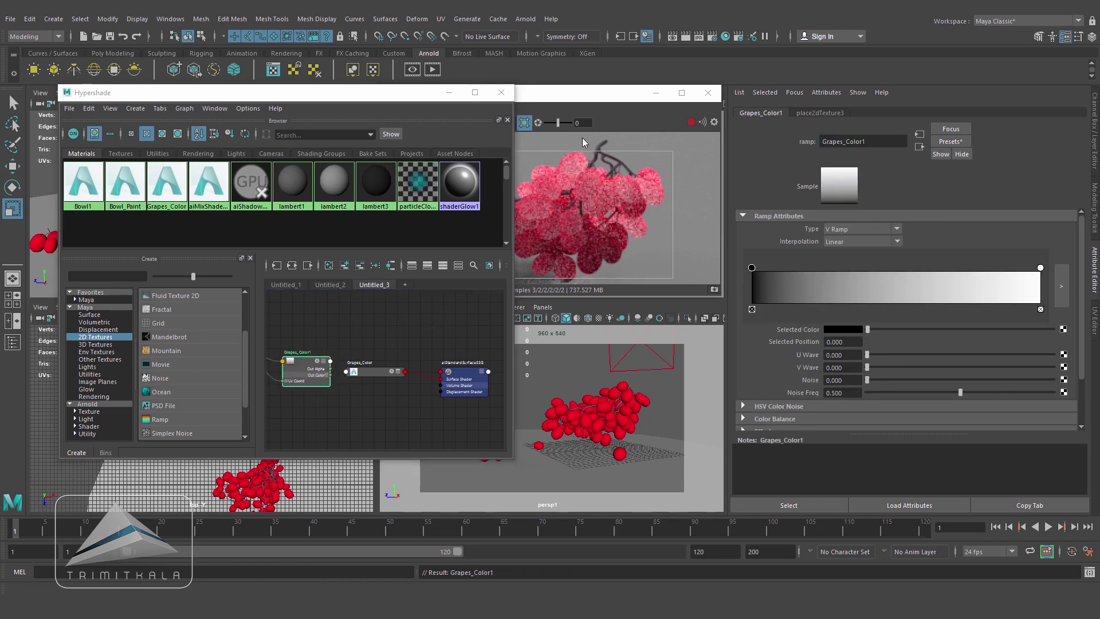
# Connect the ramp's color to the Grapes_Color shader's subsurface color, and display the ramp's attributes with Hypershade out of the way
pyautogui.click(367, 372)
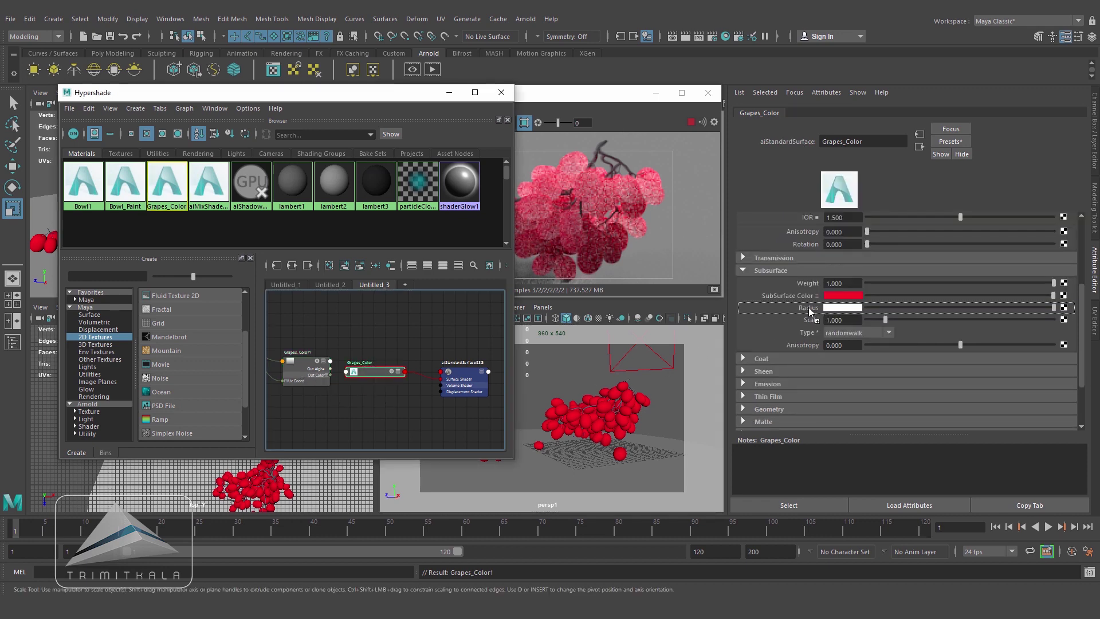
pyautogui.moveTo(808, 300); pyautogui.dragTo(808, 301, button='middle')
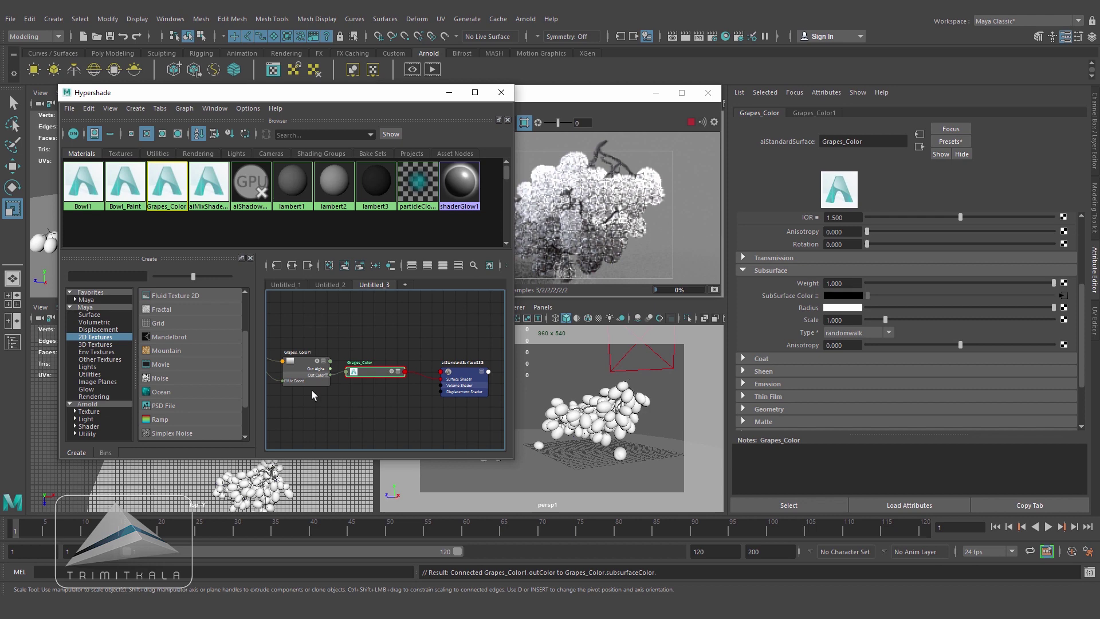
pyautogui.click(307, 369)
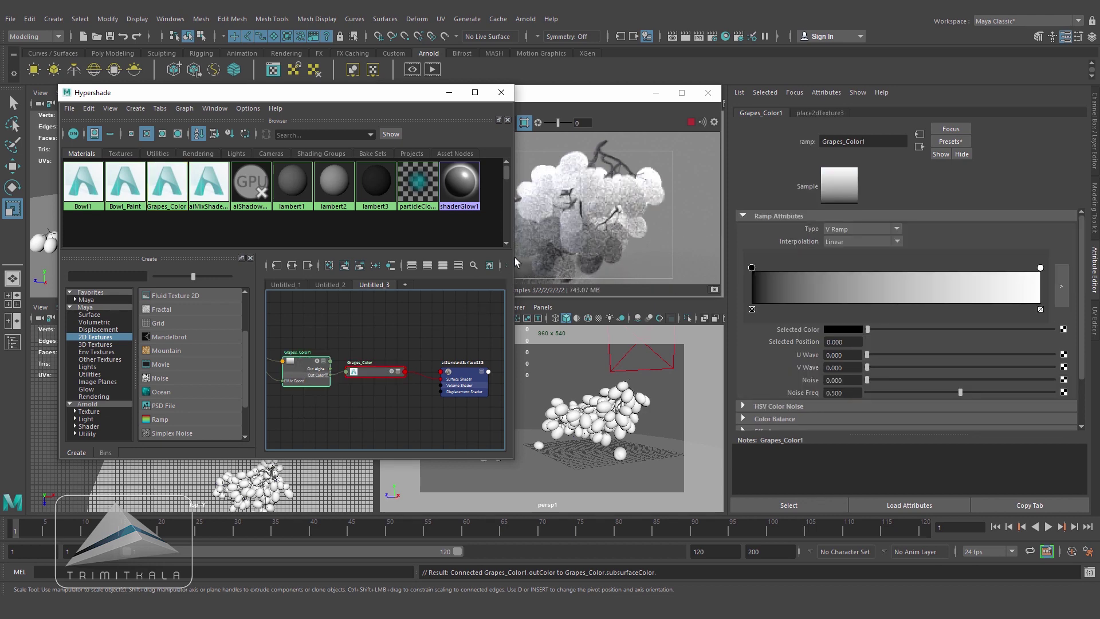
pyautogui.click(449, 92)
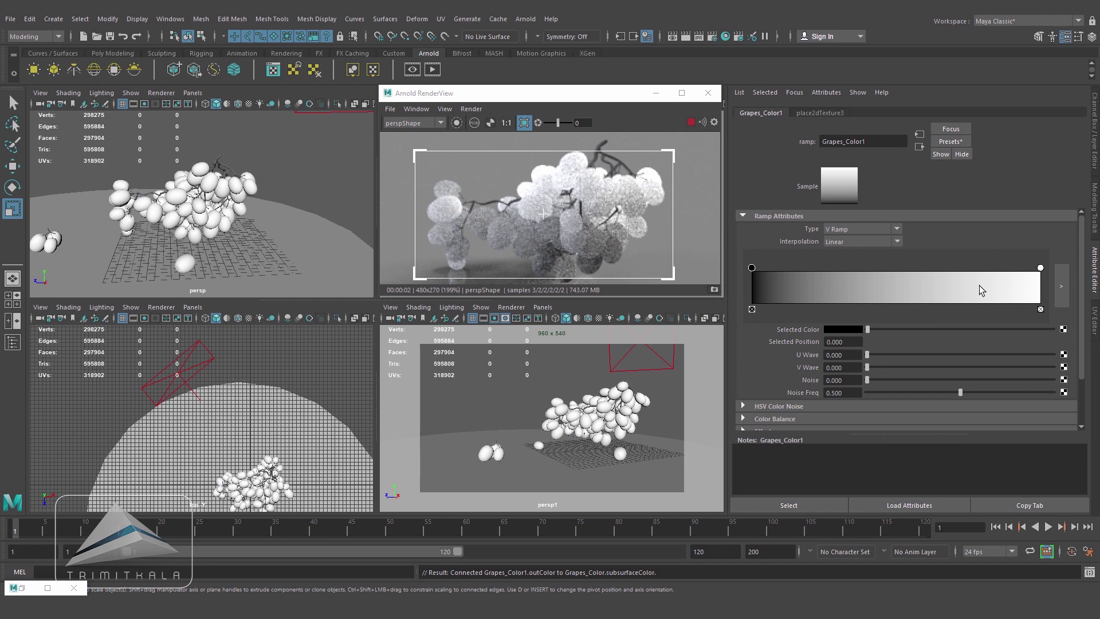
# Reverse the ramp so white sits at position 0, and recolor the black stop at 1.000 to a very dark red
pyautogui.moveTo(786, 272); pyautogui.dragTo(933, 270)
pyautogui.moveTo(1040, 268); pyautogui.dragTo(751, 275)
pyautogui.moveTo(932, 268); pyautogui.dragTo(1040, 269)
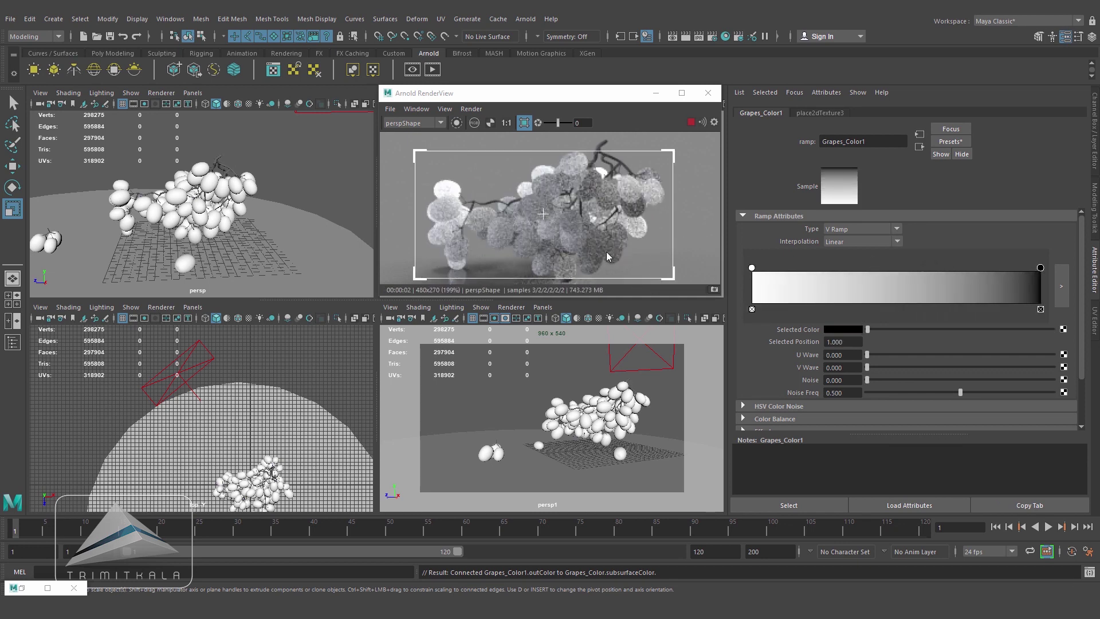
pyautogui.click(843, 329)
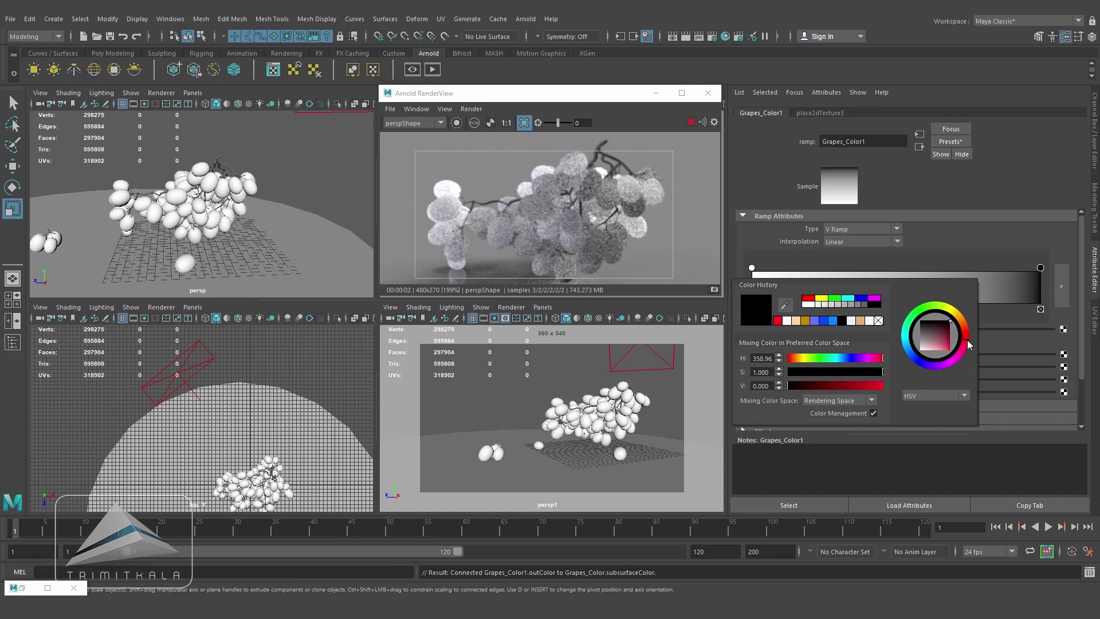
pyautogui.click(807, 386)
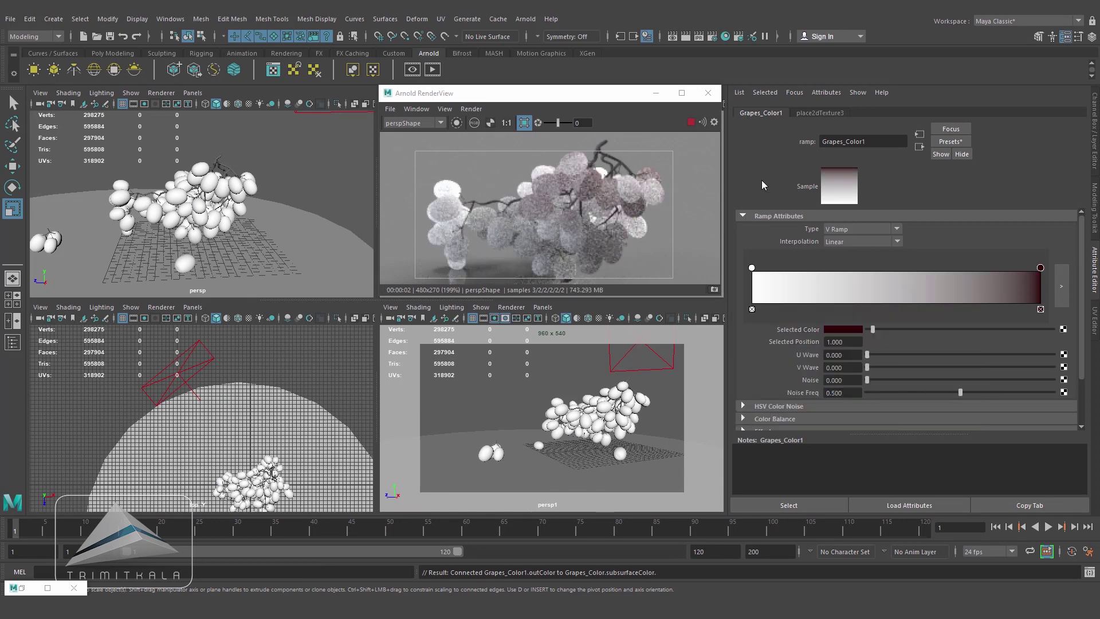
# Add a color stop midway along the ramp and make it dark red with saturation 1.000 and value 0.208
pyautogui.click(896, 275)
pyautogui.click(868, 321)
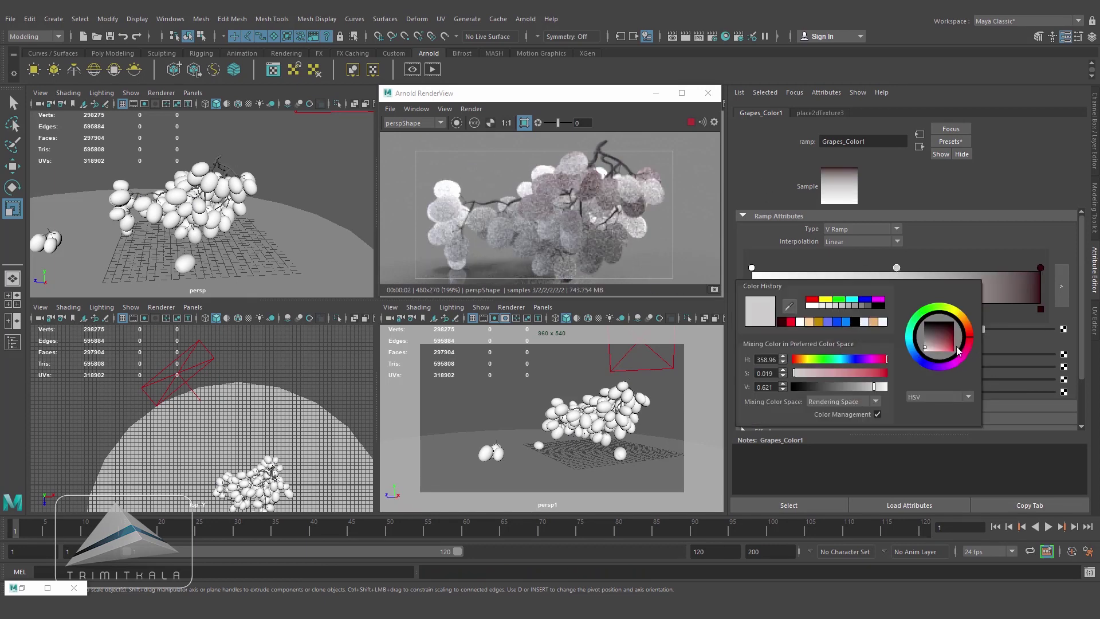
pyautogui.moveTo(948, 345); pyautogui.dragTo(959, 350)
pyautogui.moveTo(875, 388); pyautogui.dragTo(843, 392)
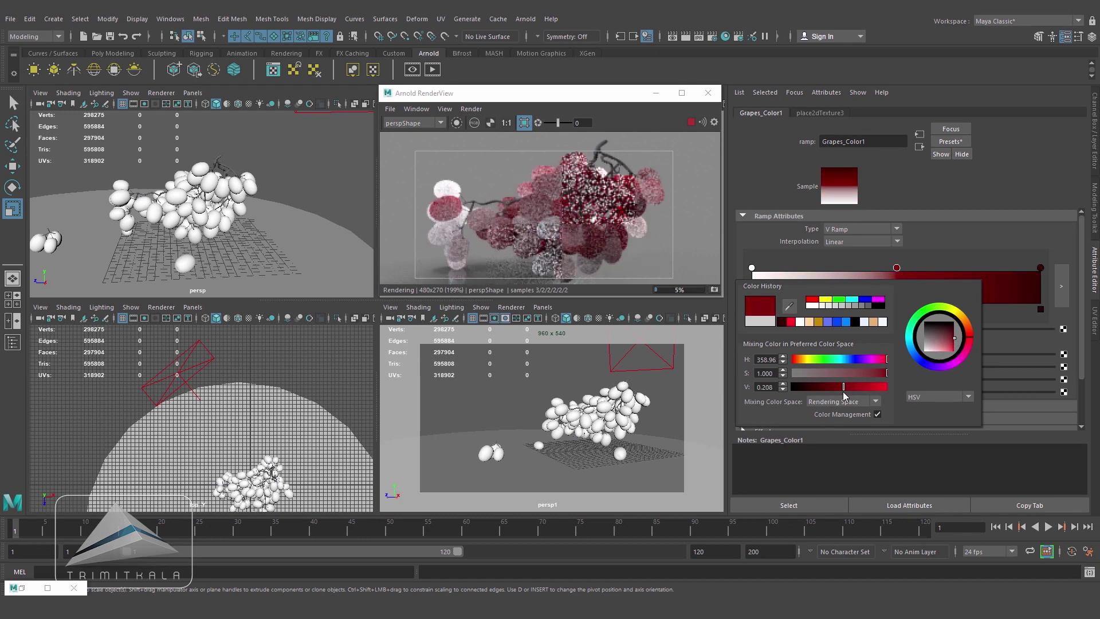
# Move the ramp's darkest stop to 0.853, and add a dark red stop near the white end with saturation 1.000 and value 0.324
pyautogui.click(998, 281)
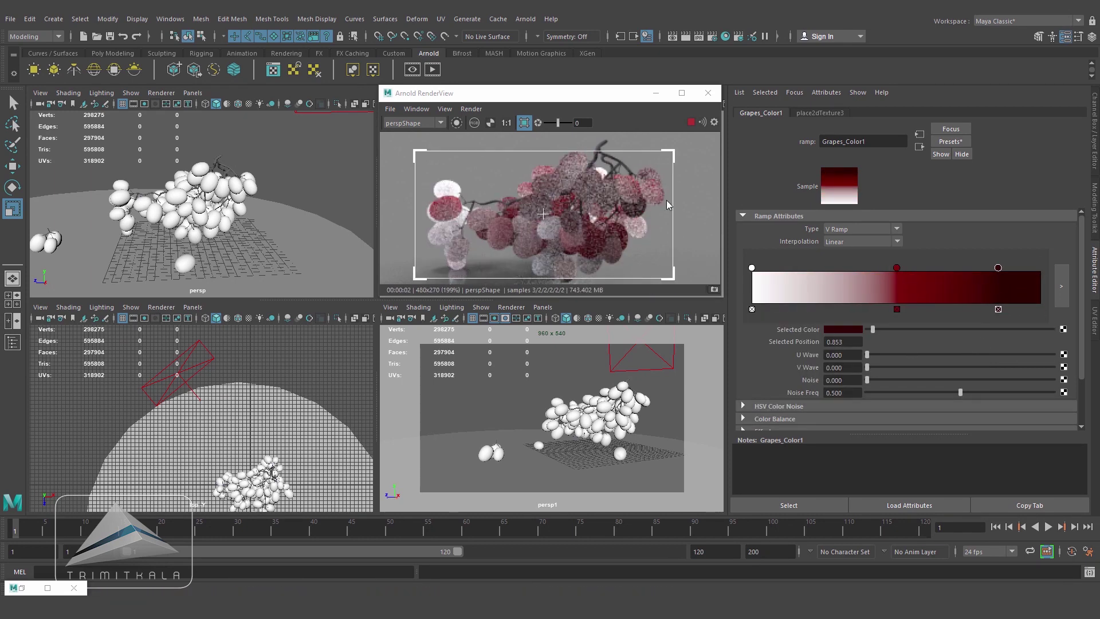
pyautogui.click(768, 280)
pyautogui.click(842, 328)
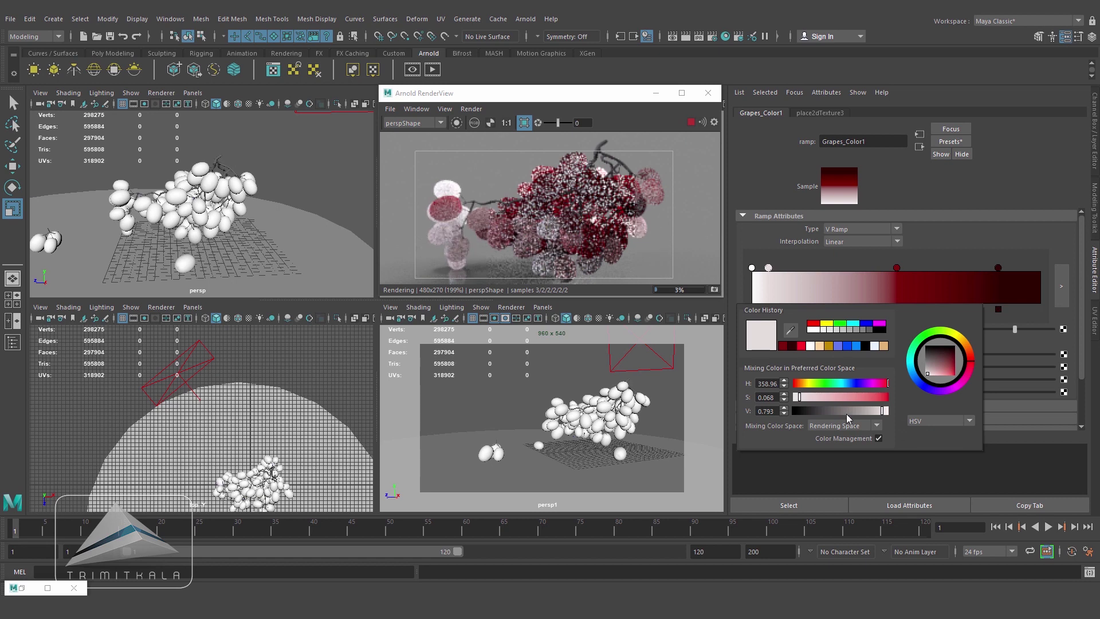
pyautogui.moveTo(951, 358); pyautogui.dragTo(956, 363)
pyautogui.click(872, 411)
pyautogui.moveTo(872, 411); pyautogui.dragTo(857, 411)
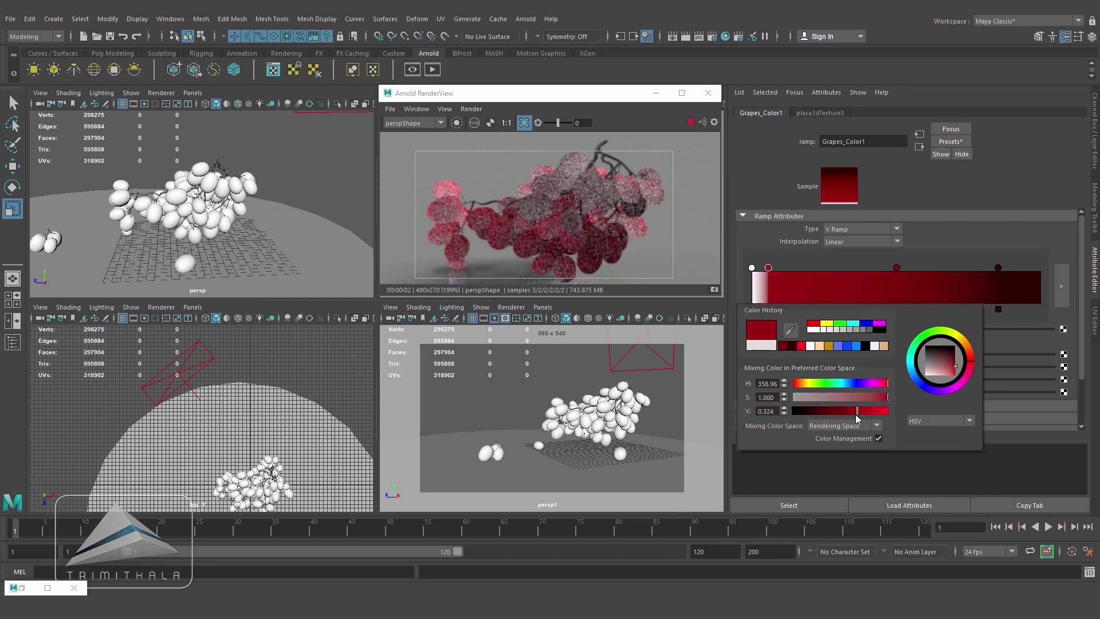
# Recolor the ramp's white stop at 0.000 to golden yellow, and move the neighboring red stop to position 0.109
pyautogui.click(751, 268)
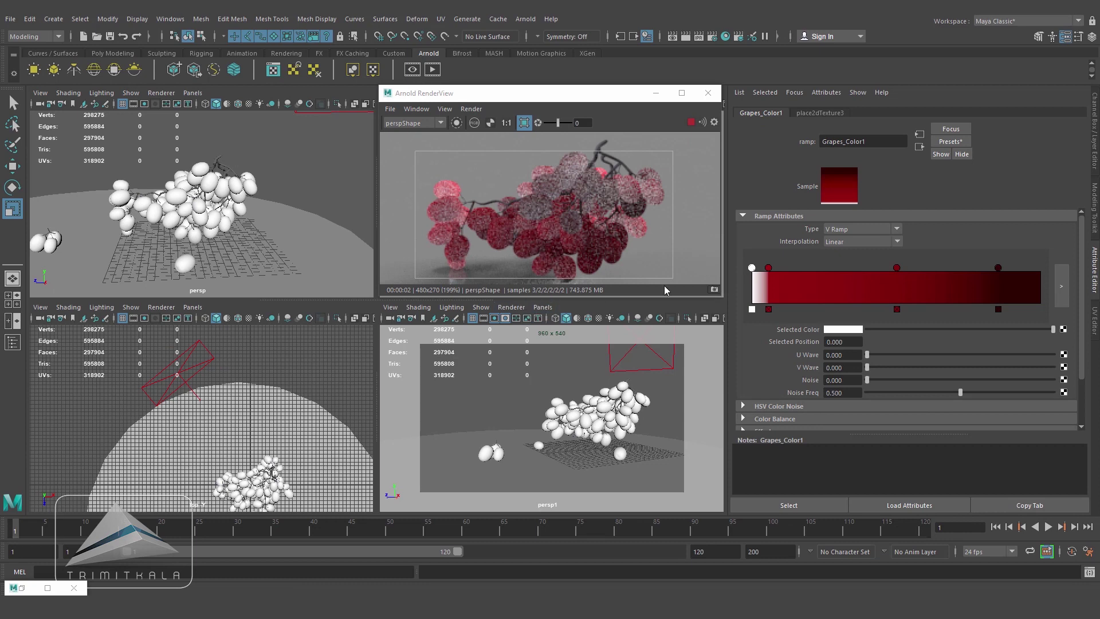
pyautogui.click(843, 329)
pyautogui.click(956, 320)
pyautogui.moveTo(939, 343); pyautogui.dragTo(954, 358)
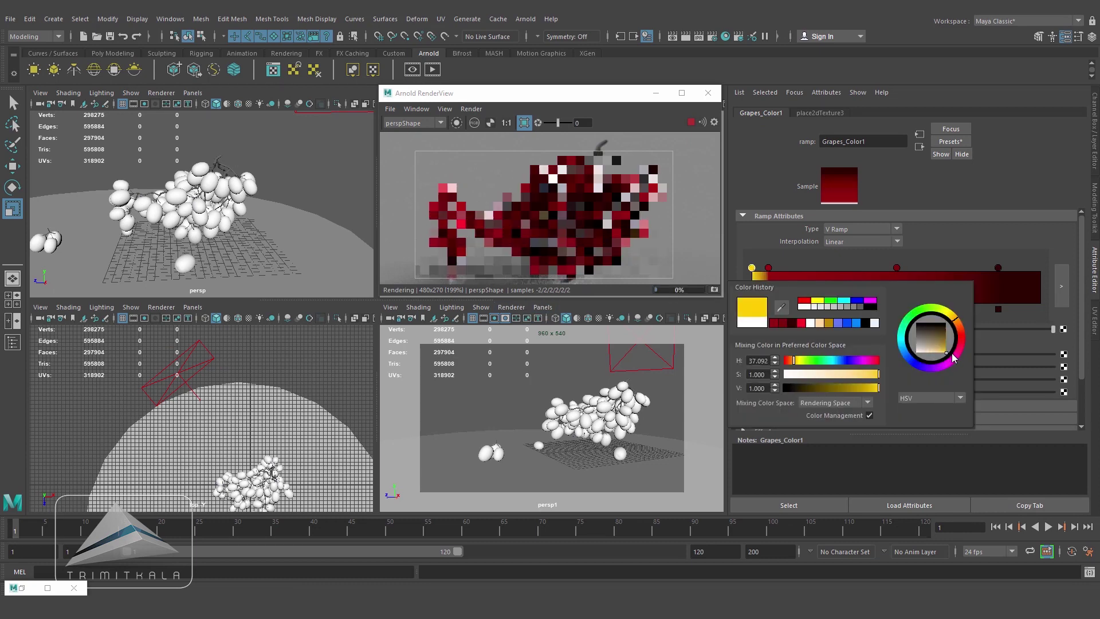
pyautogui.moveTo(768, 267)
pyautogui.mouseDown()
pyautogui.moveTo(796, 267)
pyautogui.moveTo(783, 268)
pyautogui.mouseUp()
pyautogui.click(751, 268)
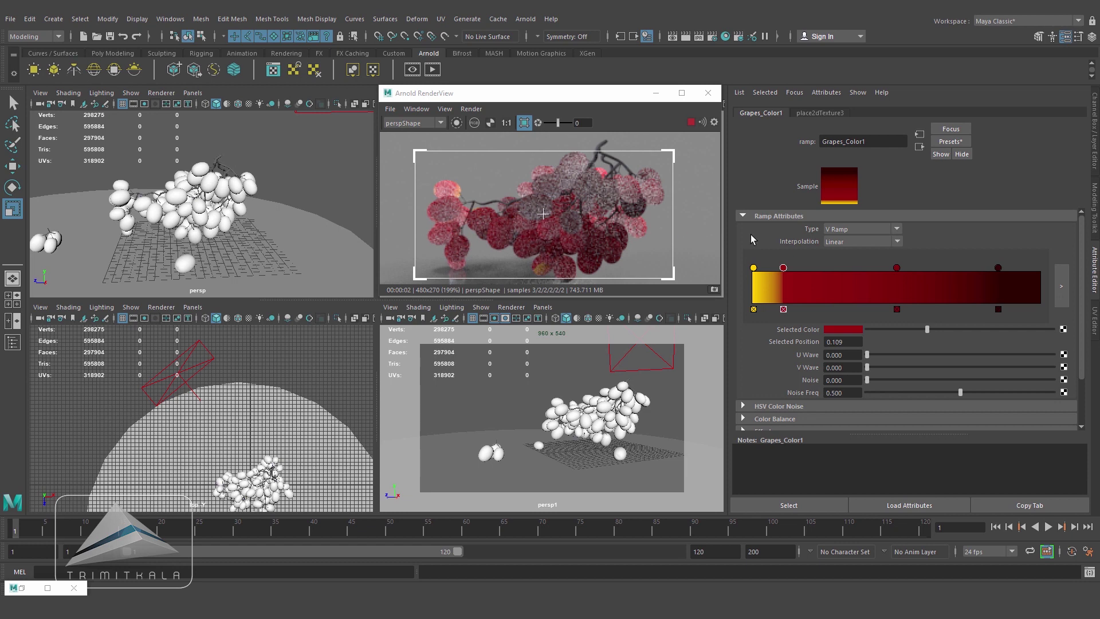
# Return to the Grapes_Color shader, pick blue for its subsurface radius, and raise that color to full brightness
pyautogui.click(918, 148)
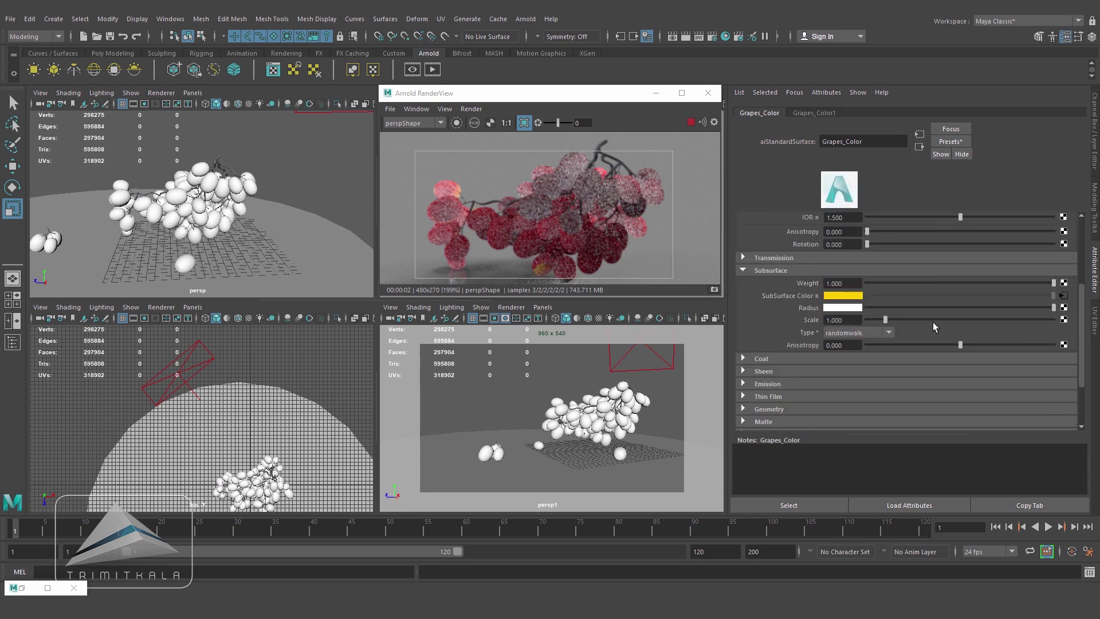
pyautogui.click(843, 310)
pyautogui.click(852, 303)
pyautogui.click(861, 304)
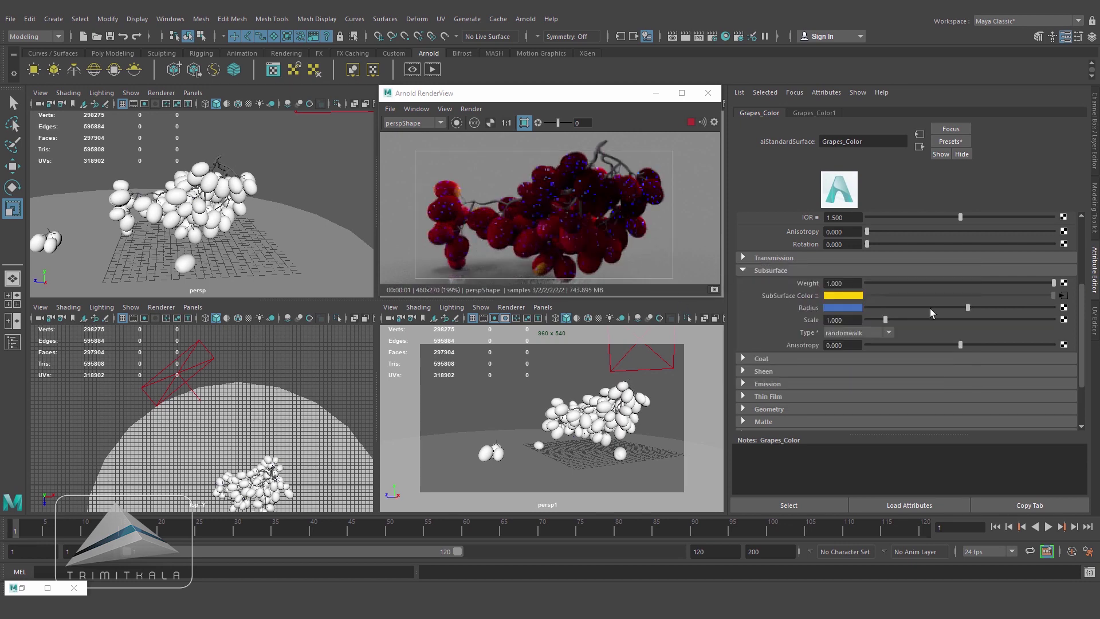
pyautogui.moveTo(969, 310); pyautogui.dragTo(1055, 311)
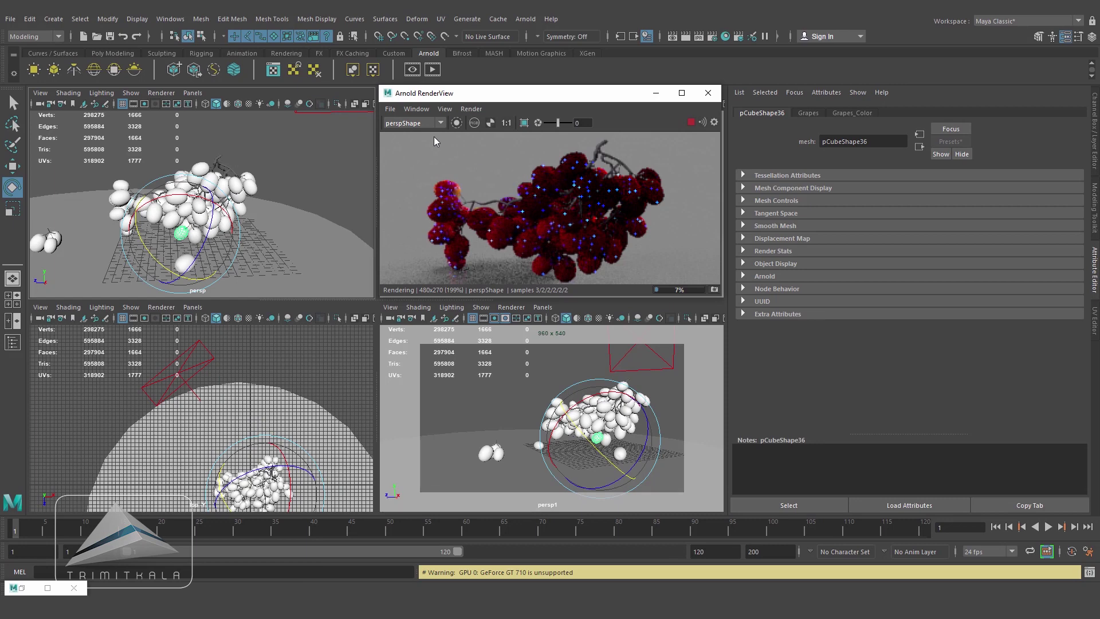
# Switch the Arnold render camera to perspShape1 and define a render region around the grape bunch
pyautogui.click(441, 123)
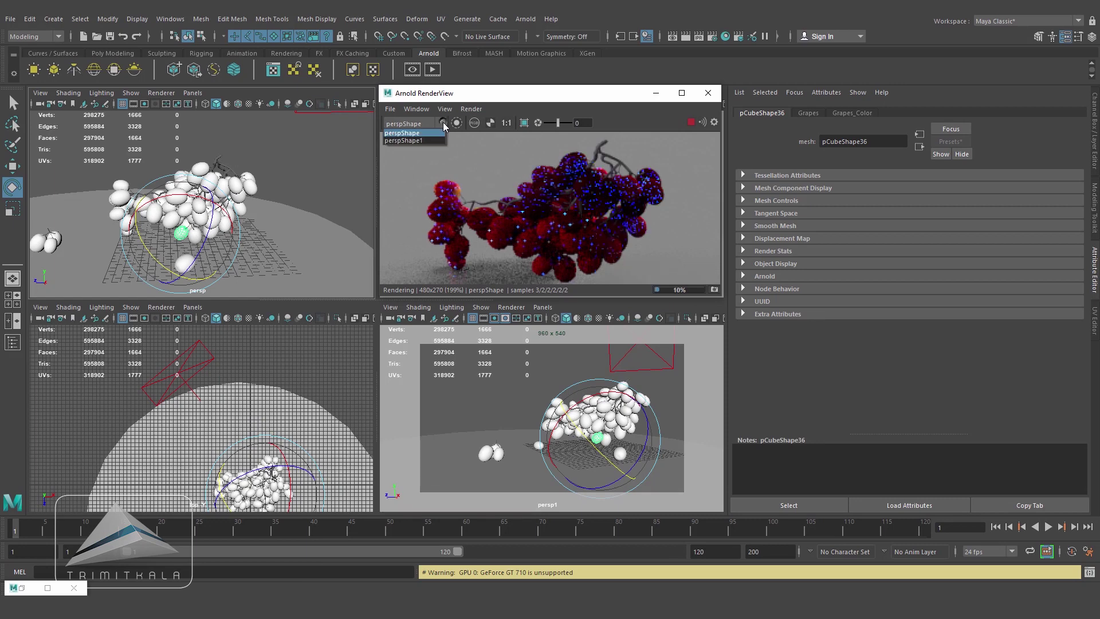
pyautogui.click(424, 141)
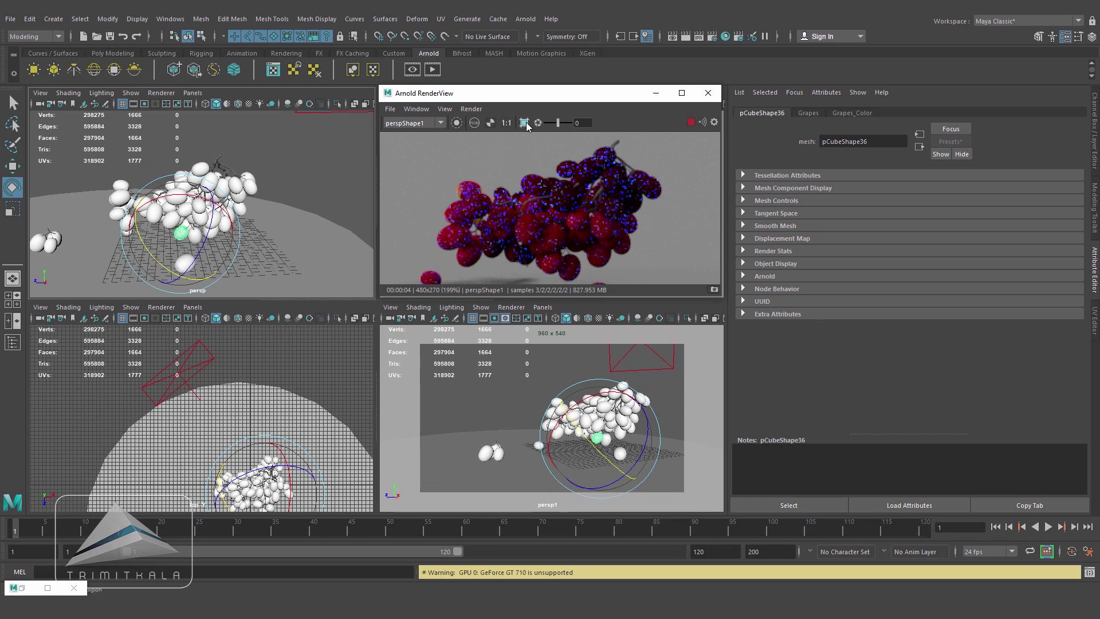
pyautogui.moveTo(421, 133); pyautogui.dragTo(685, 277)
# Bring up the Grapes_Color shader's attributes from Hypershade and change its subsurface radius color to light orange
pyautogui.click(22, 588)
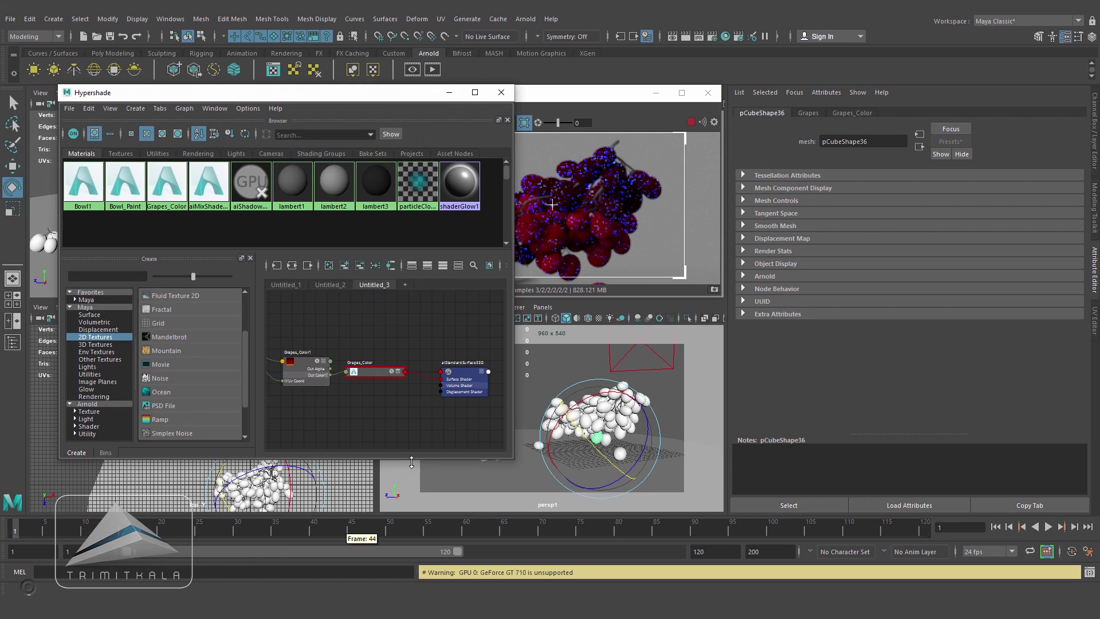
pyautogui.click(366, 376)
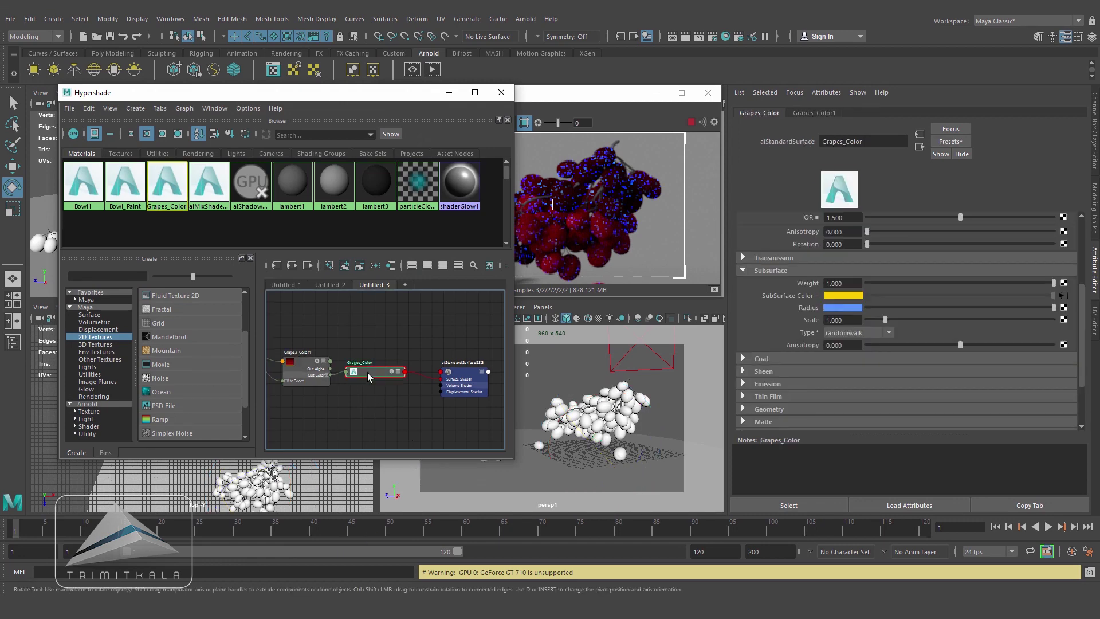
pyautogui.click(449, 92)
pyautogui.click(841, 308)
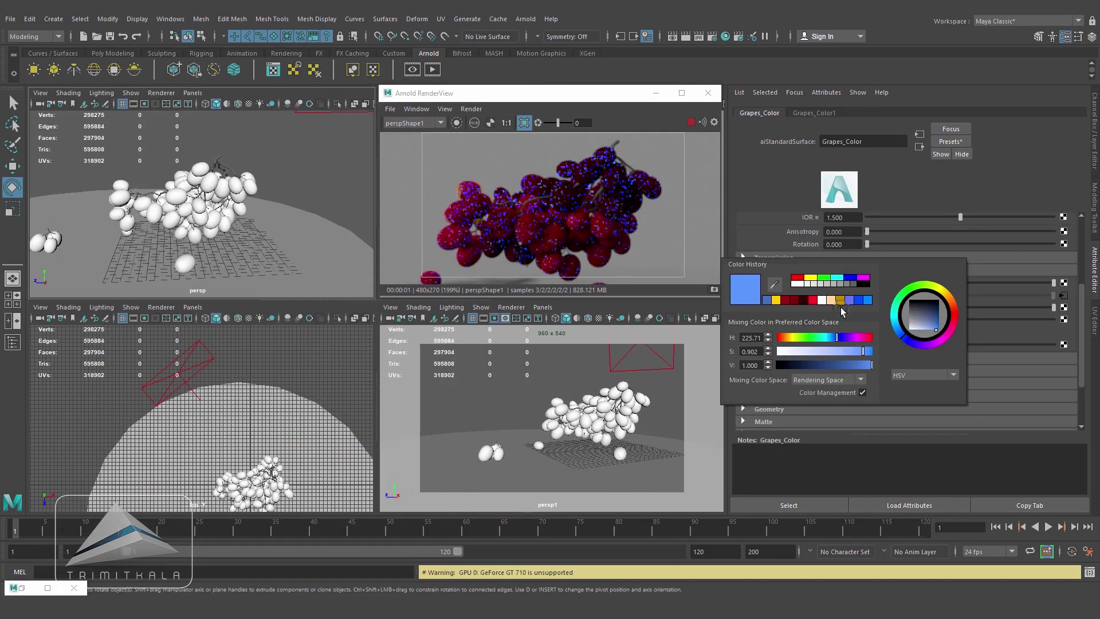
pyautogui.moveTo(849, 338); pyautogui.dragTo(870, 339)
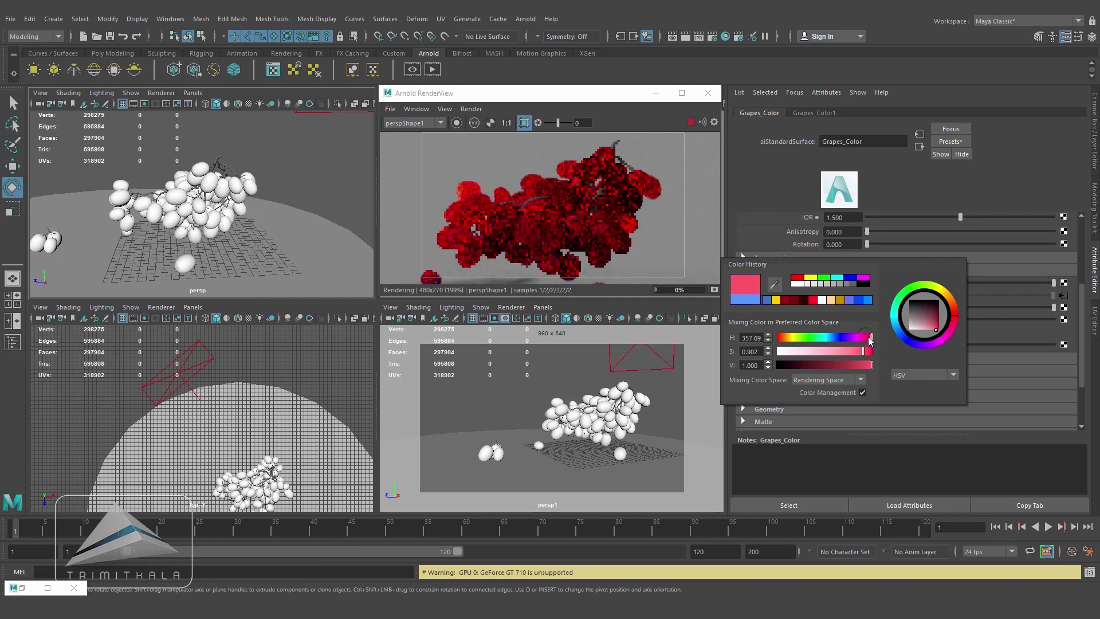
pyautogui.click(953, 300)
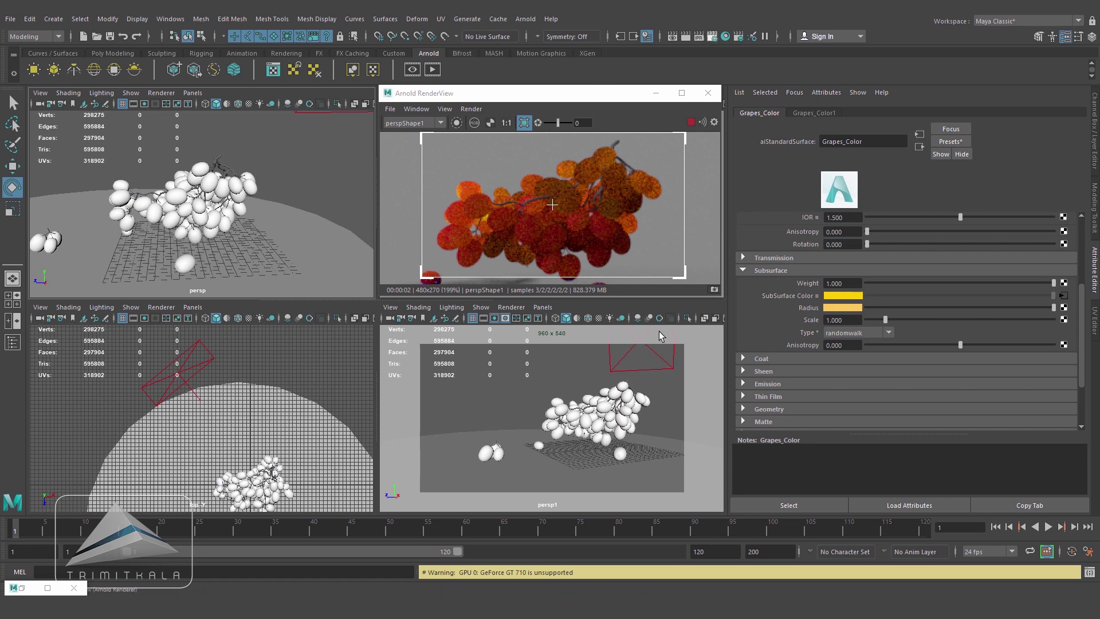
# Set the Arnold renderer's SSS samples to 3 and dismiss the render settings
pyautogui.click(713, 122)
pyautogui.click(744, 130)
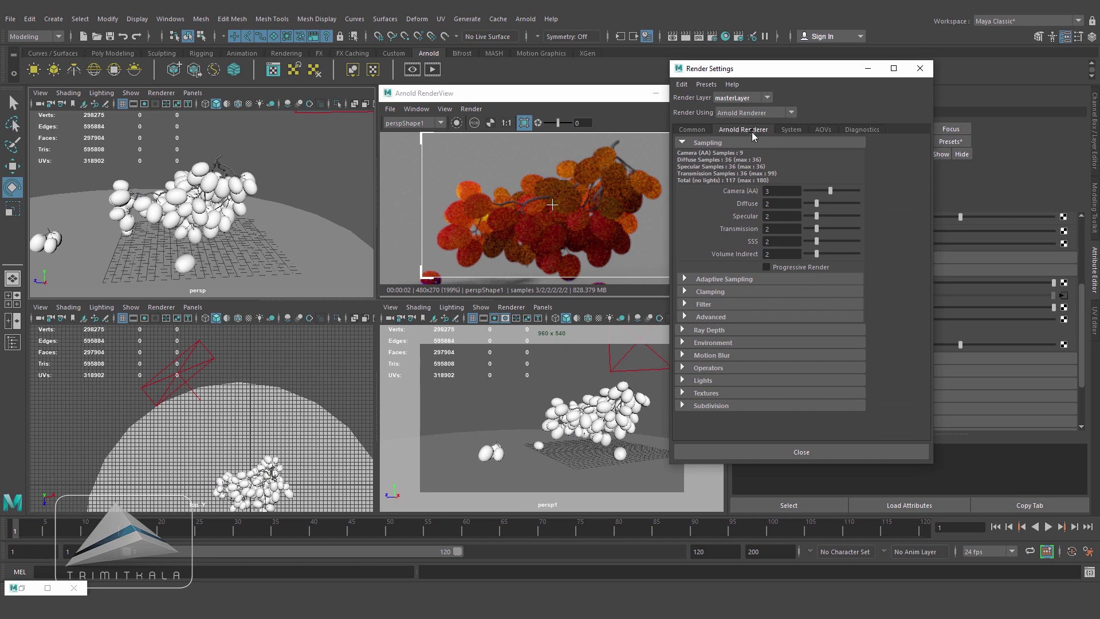
pyautogui.click(782, 241)
pyautogui.write('3')
pyautogui.press('Return')
pyautogui.click(802, 452)
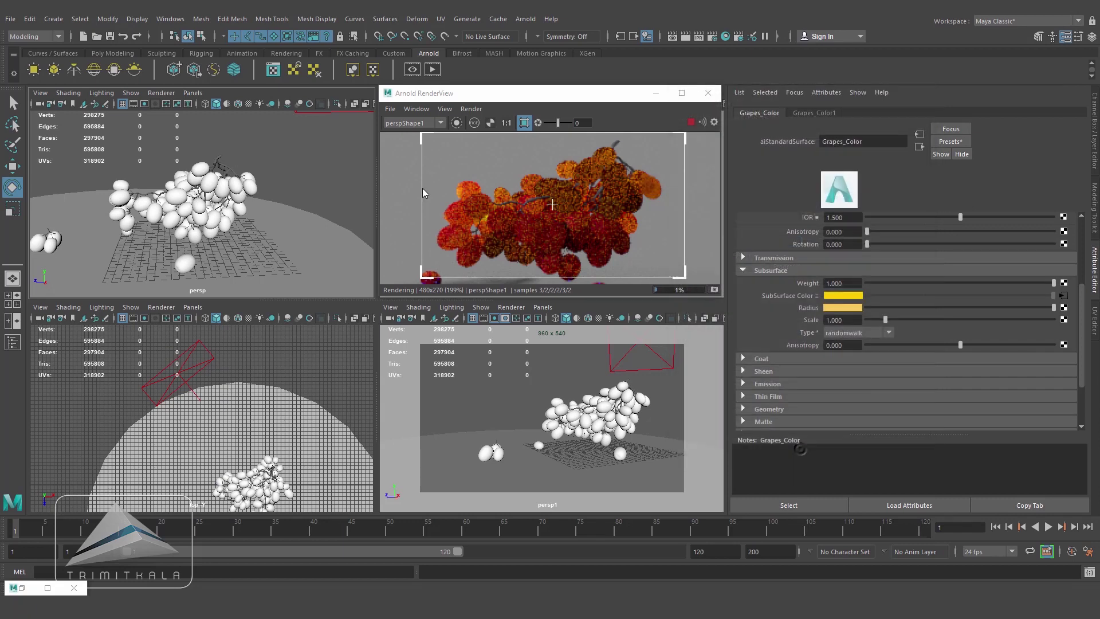
# Set the render's test resolution to 75% and redraw the render region around the grapes
pyautogui.click(444, 109)
pyautogui.moveTo(493, 215)
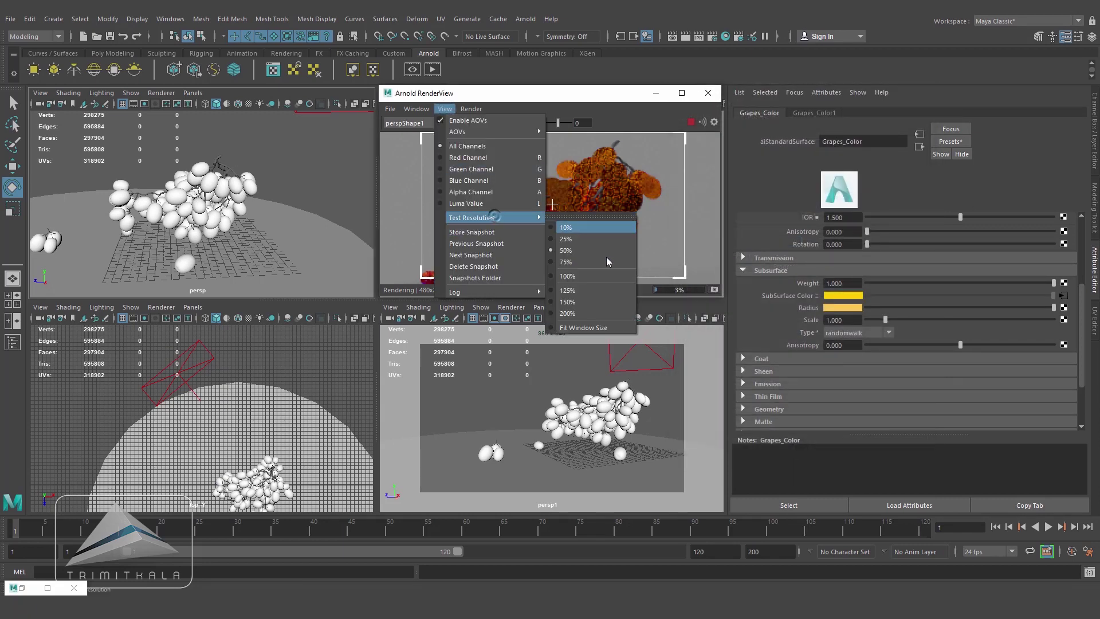
pyautogui.click(568, 262)
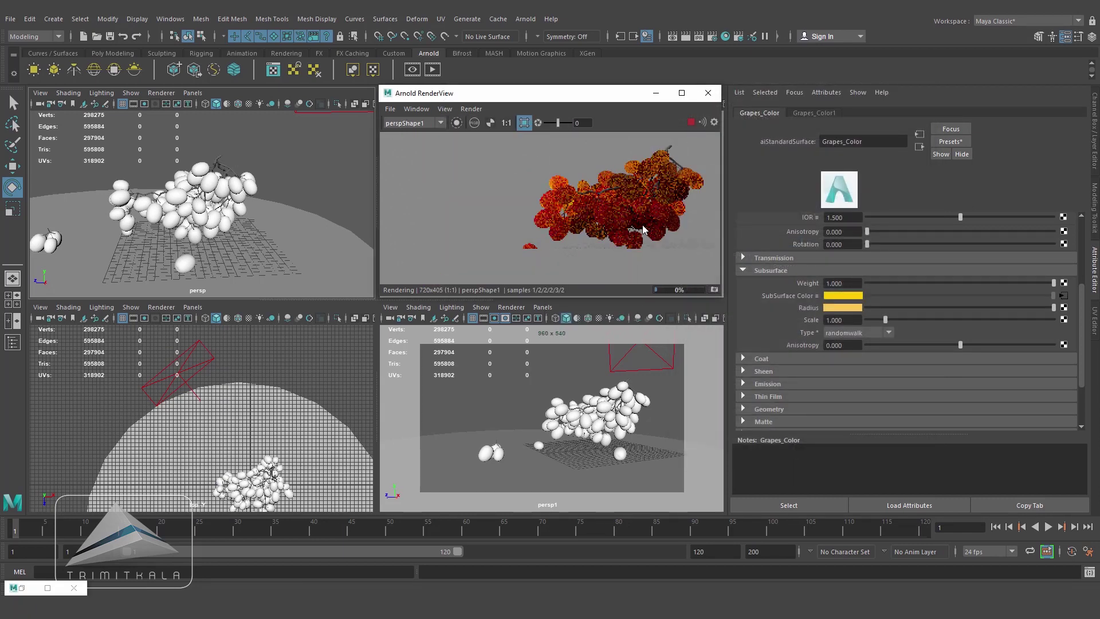
pyautogui.scroll(1, 650, 225)
pyautogui.moveTo(644, 225); pyautogui.dragTo(582, 234, button='middle')
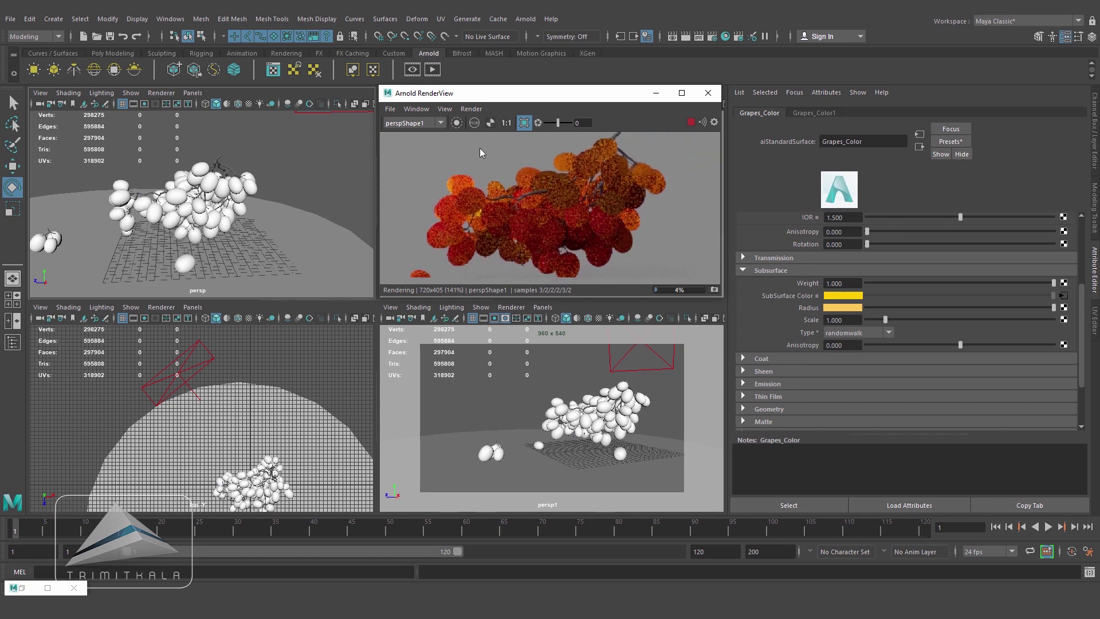
pyautogui.click(524, 123)
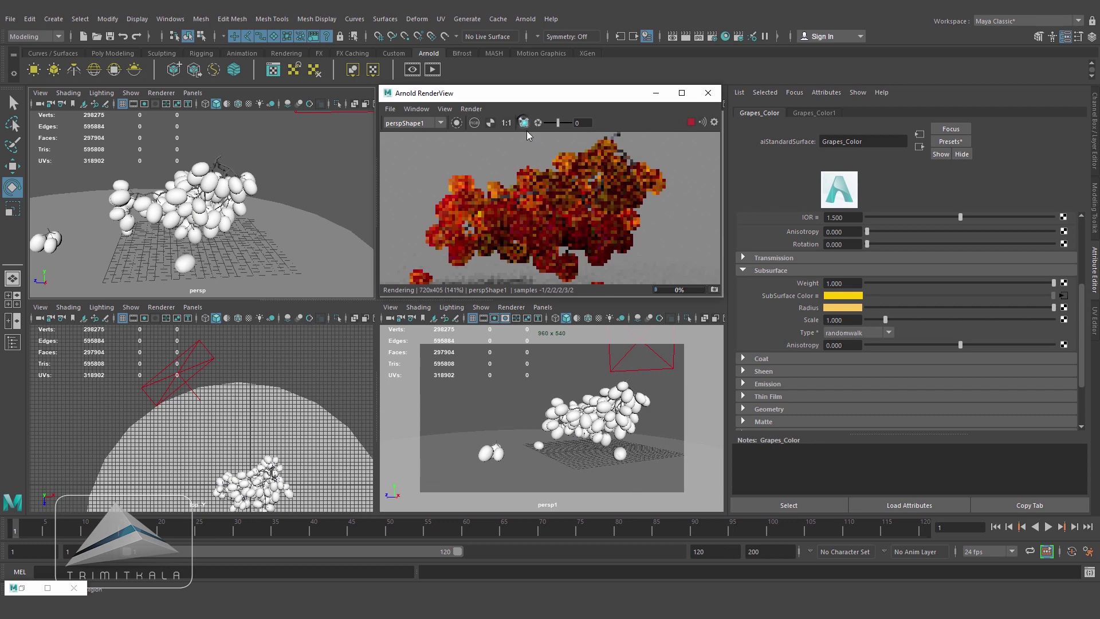
pyautogui.keyDown('shift'); pyautogui.moveTo(428, 148); pyautogui.dragTo(667, 265); pyautogui.keyUp('shift')
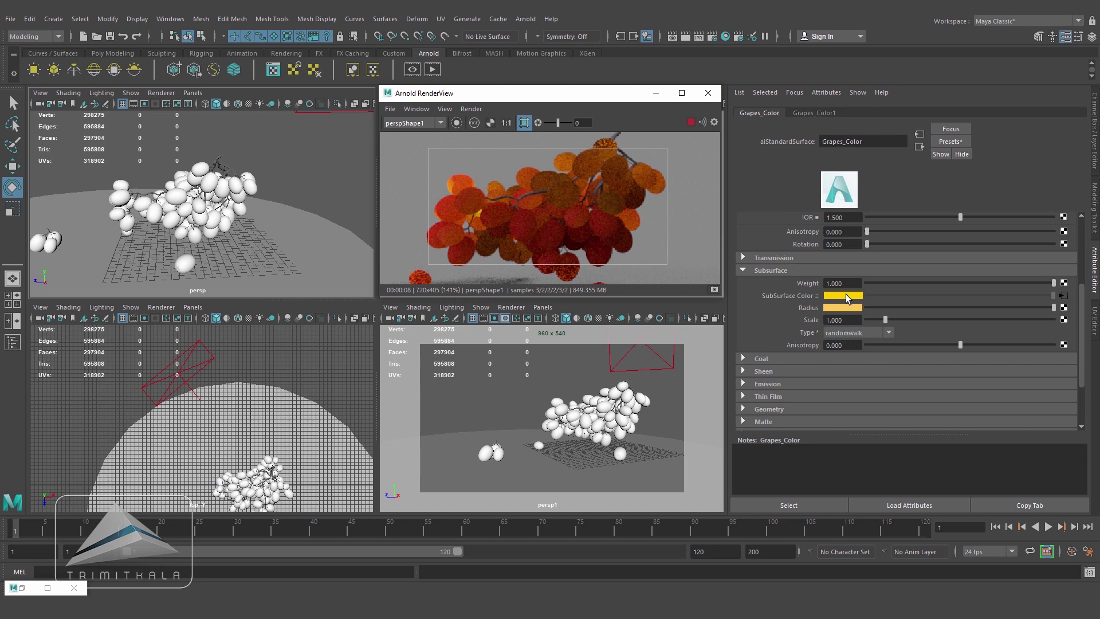
# Change the wireframe-covered top viewport to the front view and inspect a single grape against the grid
pyautogui.click(310, 92)
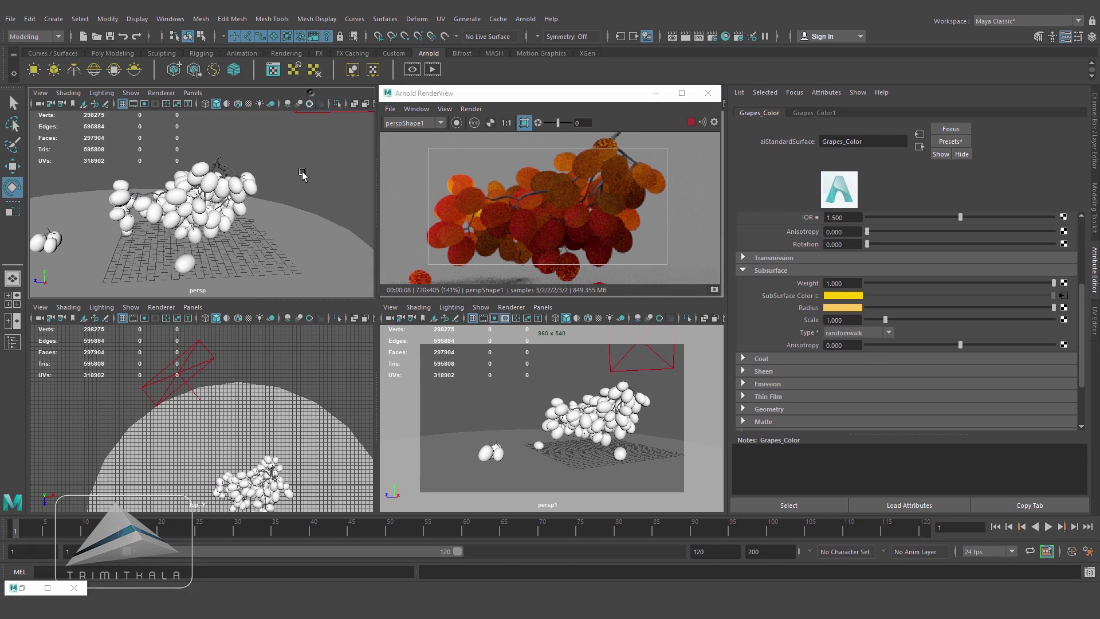
pyautogui.press('space')
pyautogui.moveTo(291, 419); pyautogui.dragTo(285, 460)
pyautogui.scroll(10, 285, 461)
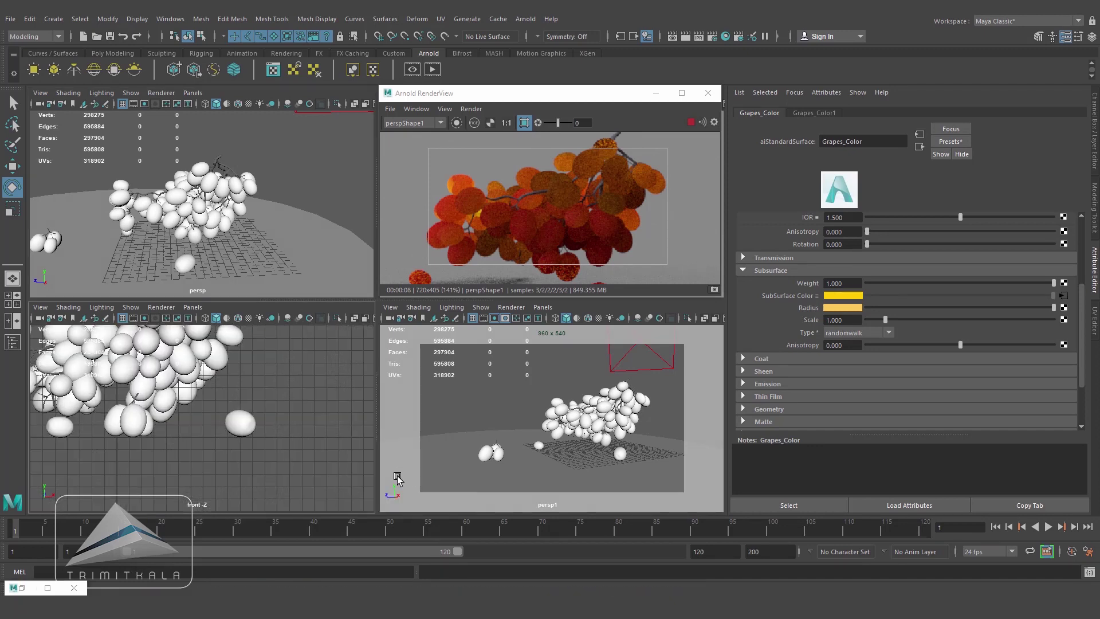
pyautogui.scroll(3, 256, 454)
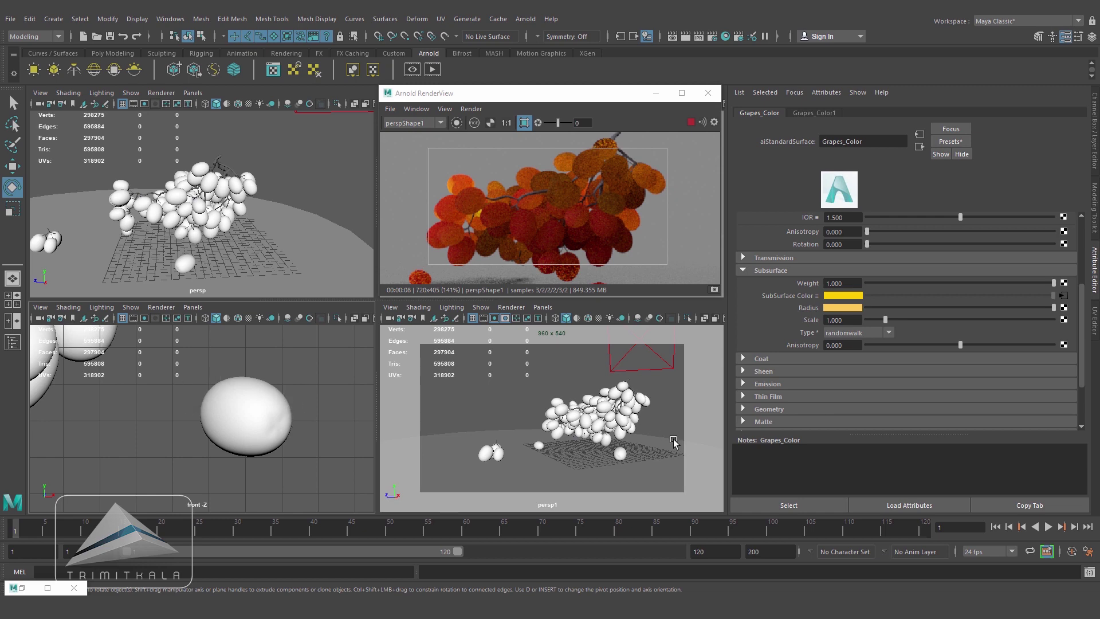
# Try subsurface scales of 0.586 and about 4.8 on Grapes_Color, and set the scale back to 1
pyautogui.doubleClick(855, 320)
pyautogui.moveTo(885, 319); pyautogui.dragTo(878, 319)
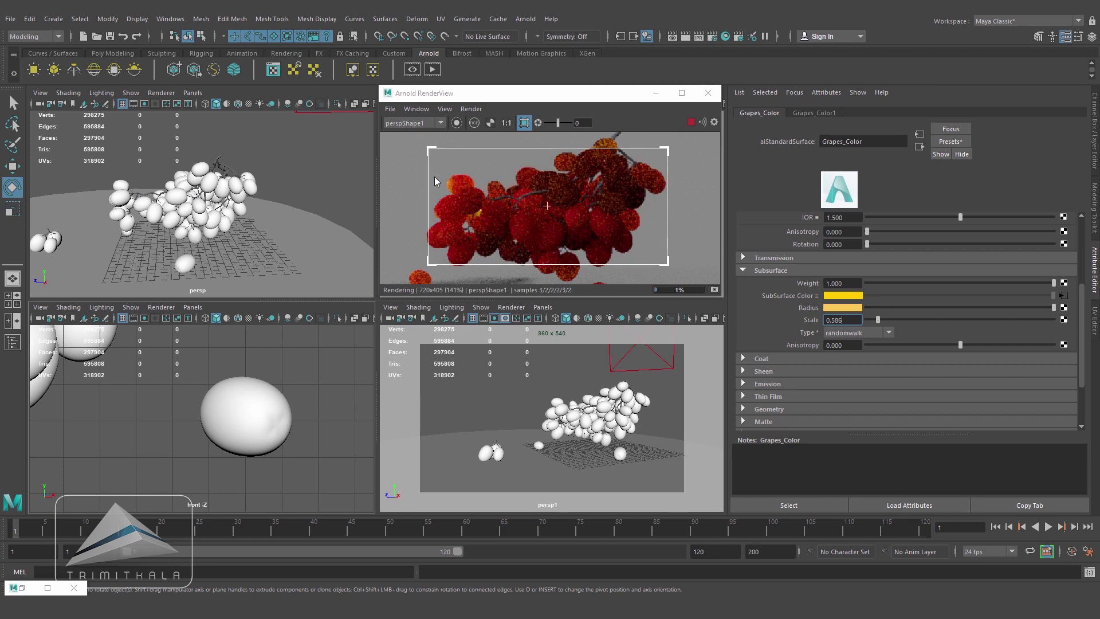
pyautogui.moveTo(876, 321); pyautogui.dragTo(954, 321)
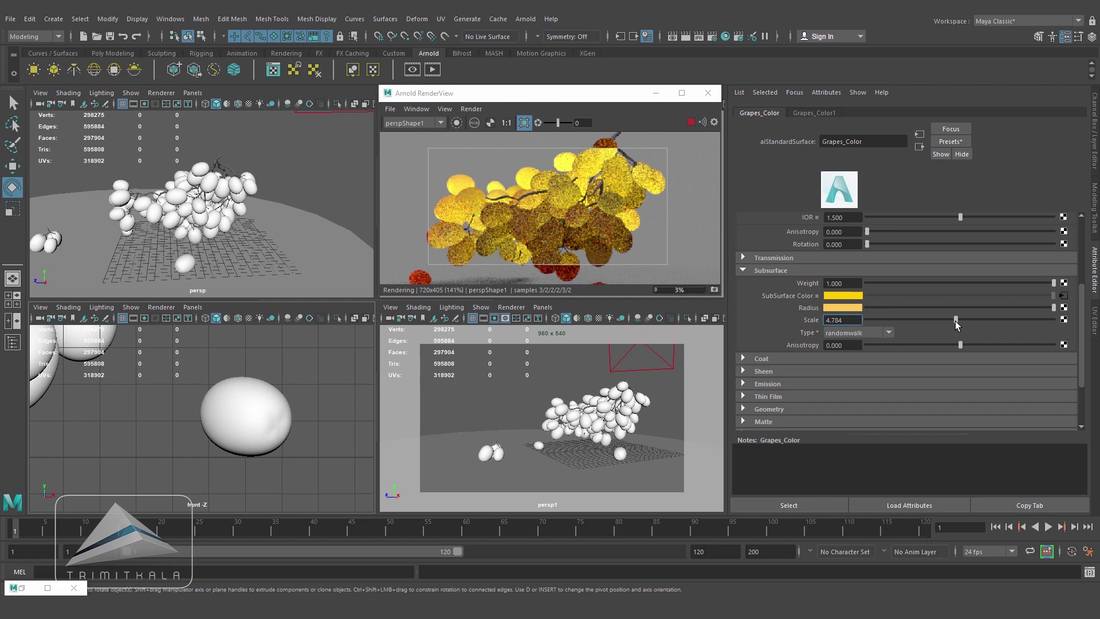
pyautogui.moveTo(954, 321); pyautogui.dragTo(879, 321)
pyautogui.doubleClick(850, 321)
pyautogui.write('1')
pyautogui.press('Return')
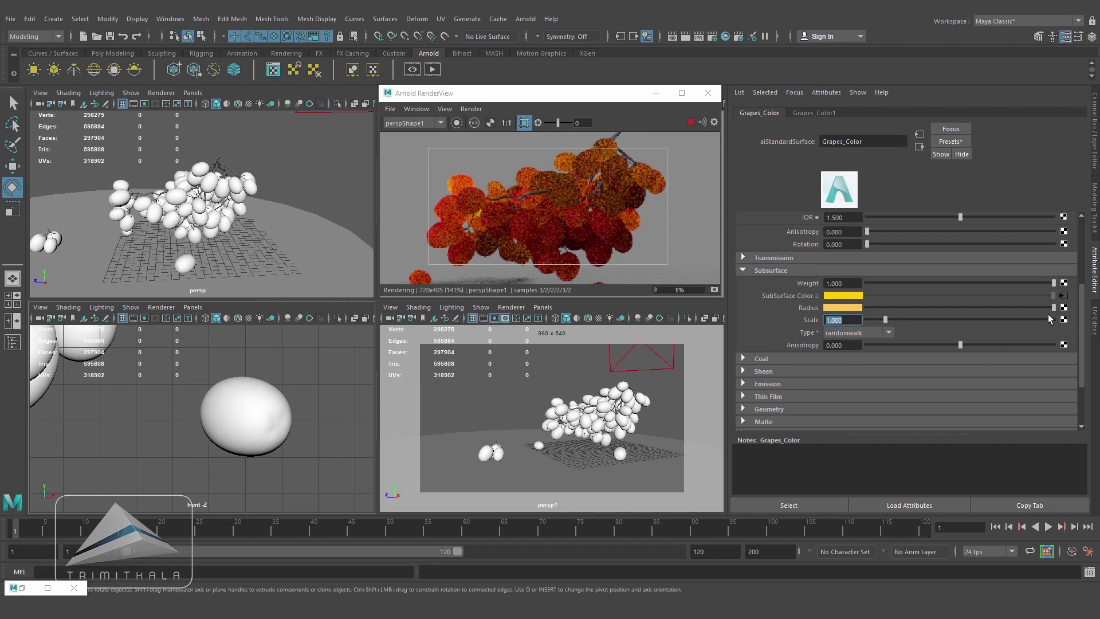
# Darken the Grapes_Color shader's subsurface radius color to a medium orange-brown
pyautogui.moveTo(1053, 308); pyautogui.dragTo(955, 307)
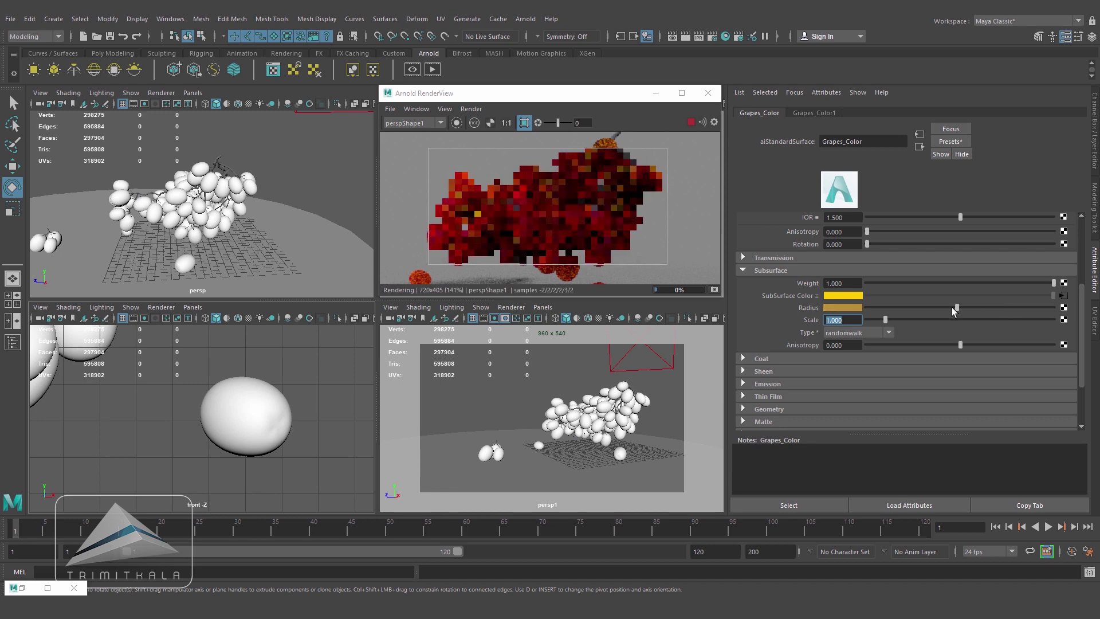
# Set the subsurface Scale to about 2.068 and darken the bright red and yellow stops of the subsurface colour ramp
pyautogui.moveTo(885, 319); pyautogui.dragTo(899, 320)
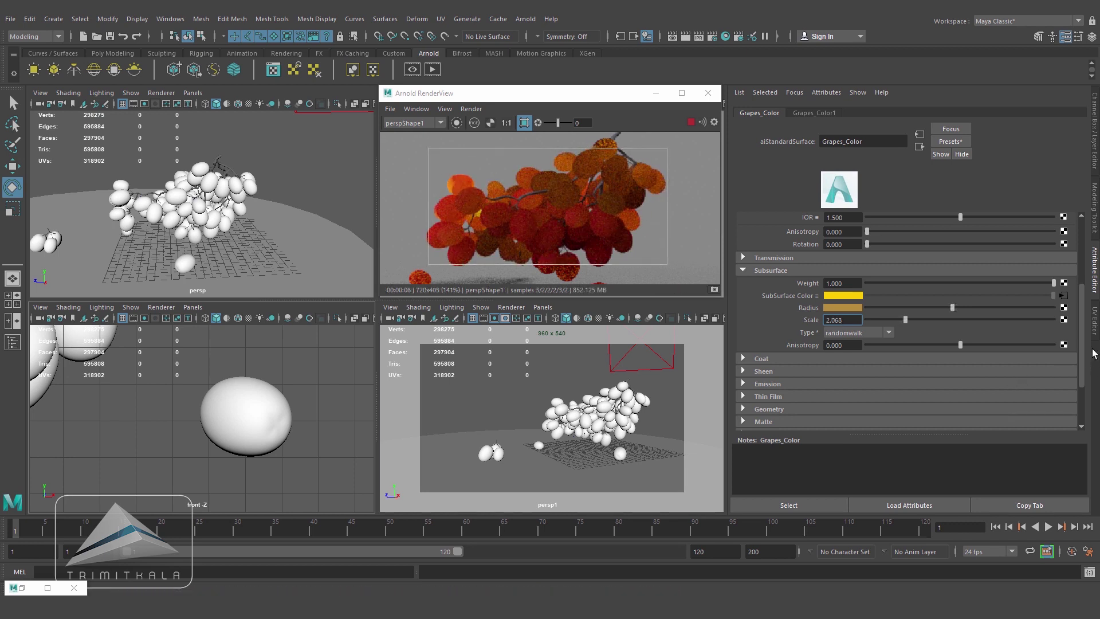
pyautogui.click(1063, 297)
pyautogui.click(997, 268)
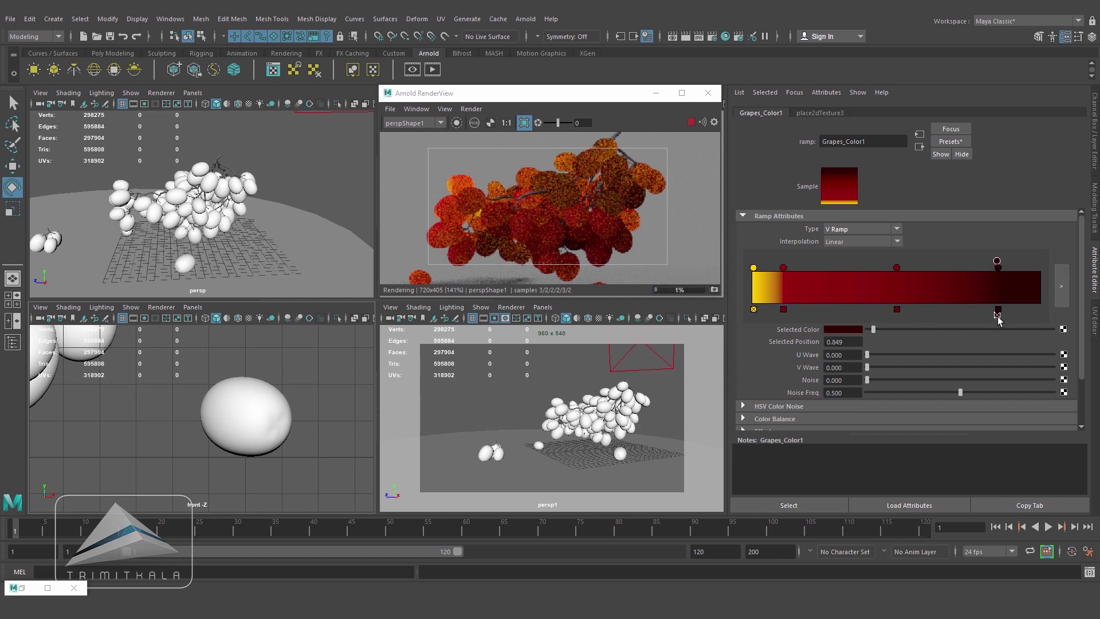
pyautogui.click(897, 267)
pyautogui.click(783, 267)
pyautogui.click(856, 330)
pyautogui.moveTo(852, 389); pyautogui.dragTo(841, 390)
pyautogui.click(753, 267)
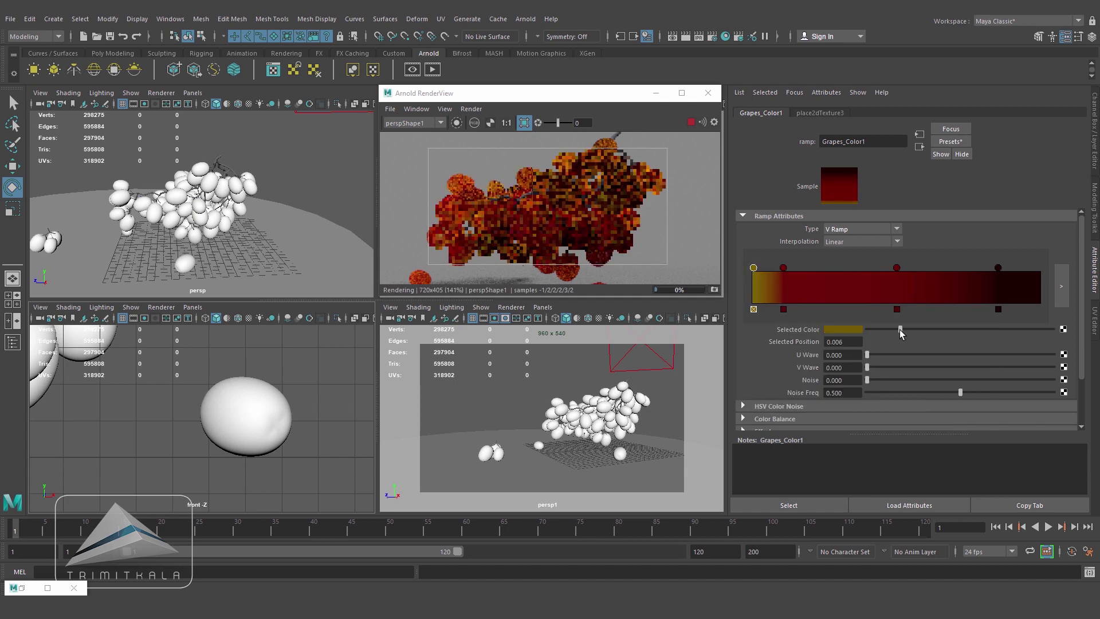
# Map a Ramp texture to the subsurface Radius of the Grapes_Color material
pyautogui.click(919, 147)
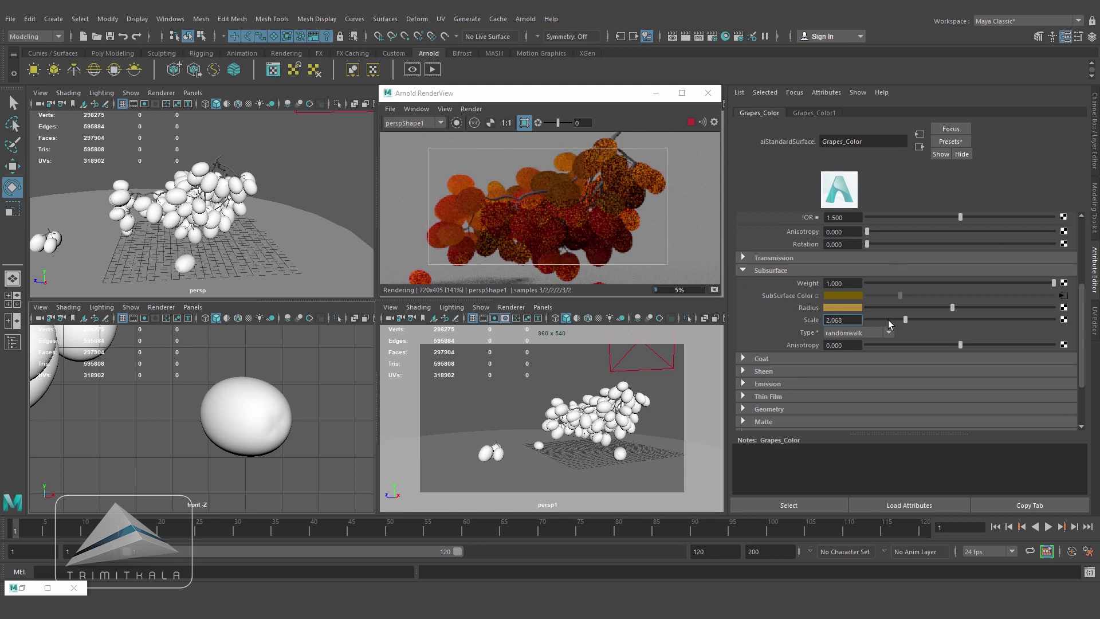
pyautogui.click(1063, 307)
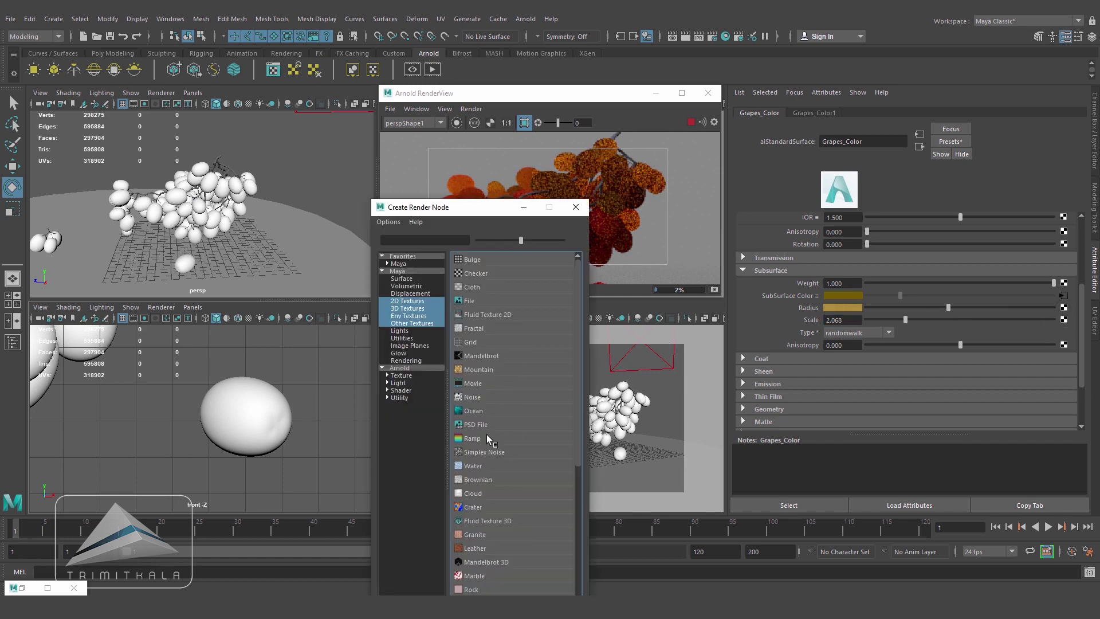
pyautogui.click(473, 438)
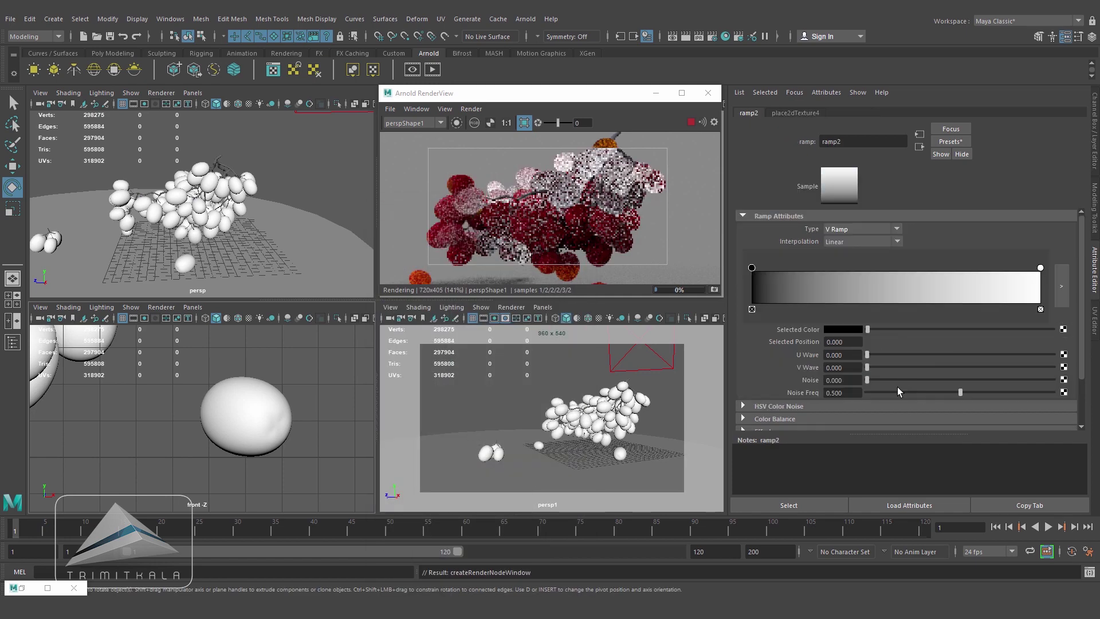
# Move the radius ramp's black stop to position 1.000 and recolour it deep red
pyautogui.moveTo(752, 272); pyautogui.dragTo(1040, 269)
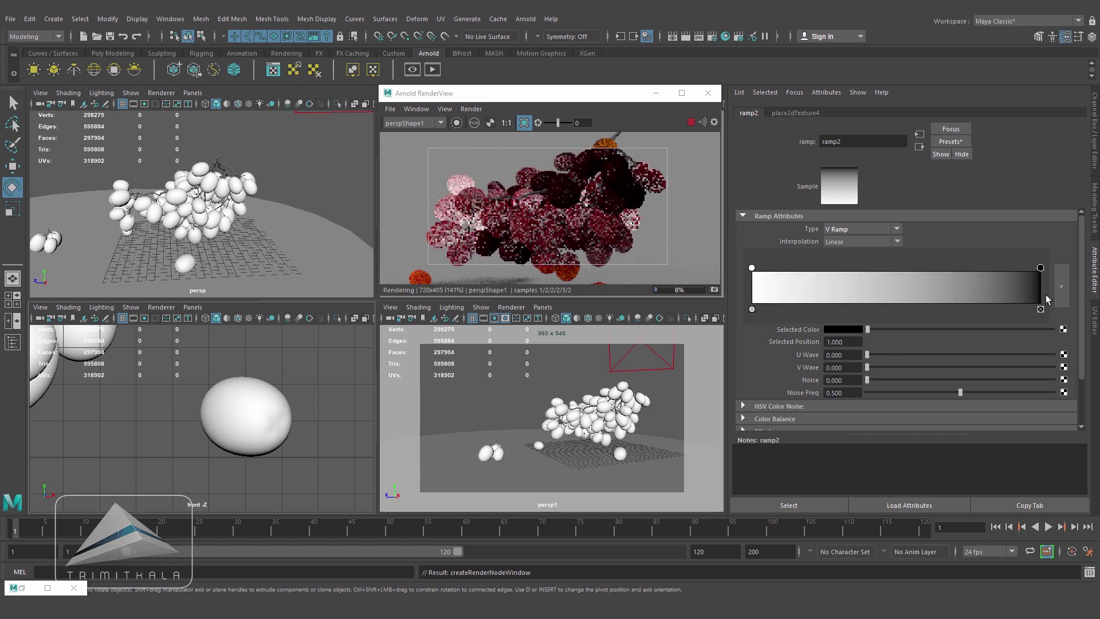
pyautogui.click(840, 331)
pyautogui.click(866, 385)
pyautogui.moveTo(955, 331)
pyautogui.mouseDown()
pyautogui.moveTo(955, 342)
pyautogui.moveTo(947, 331)
pyautogui.mouseUp()
# Recolour the white stop at position 0.000 of the radius ramp to a golden brown
pyautogui.click(752, 268)
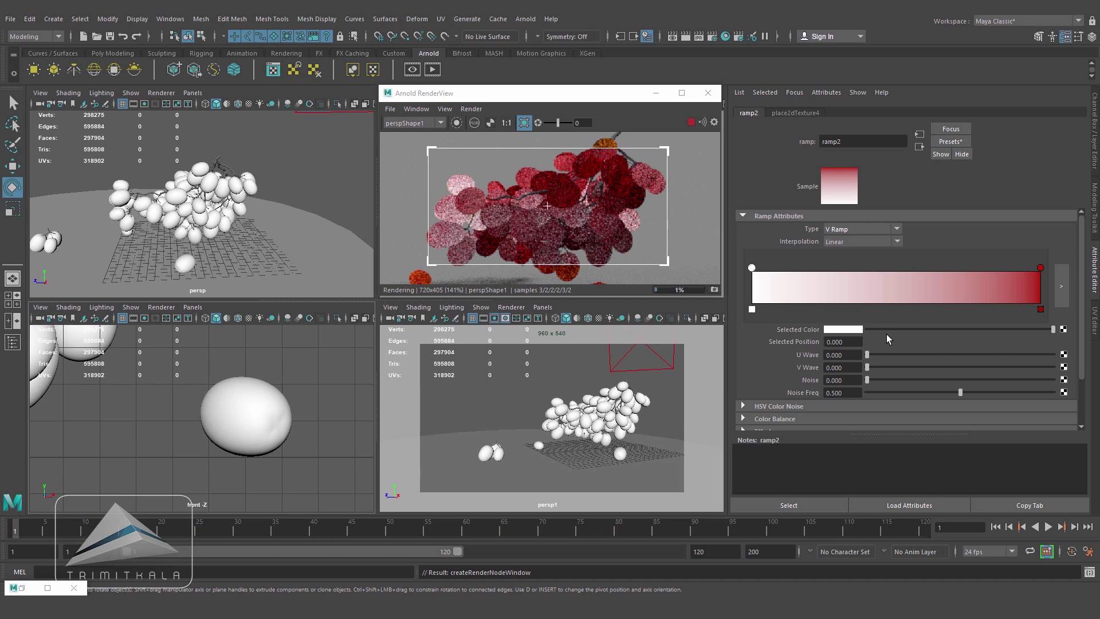
pyautogui.click(851, 329)
pyautogui.click(787, 322)
pyautogui.click(838, 330)
pyautogui.moveTo(862, 373); pyautogui.dragTo(858, 373)
pyautogui.moveTo(968, 330); pyautogui.dragTo(949, 331)
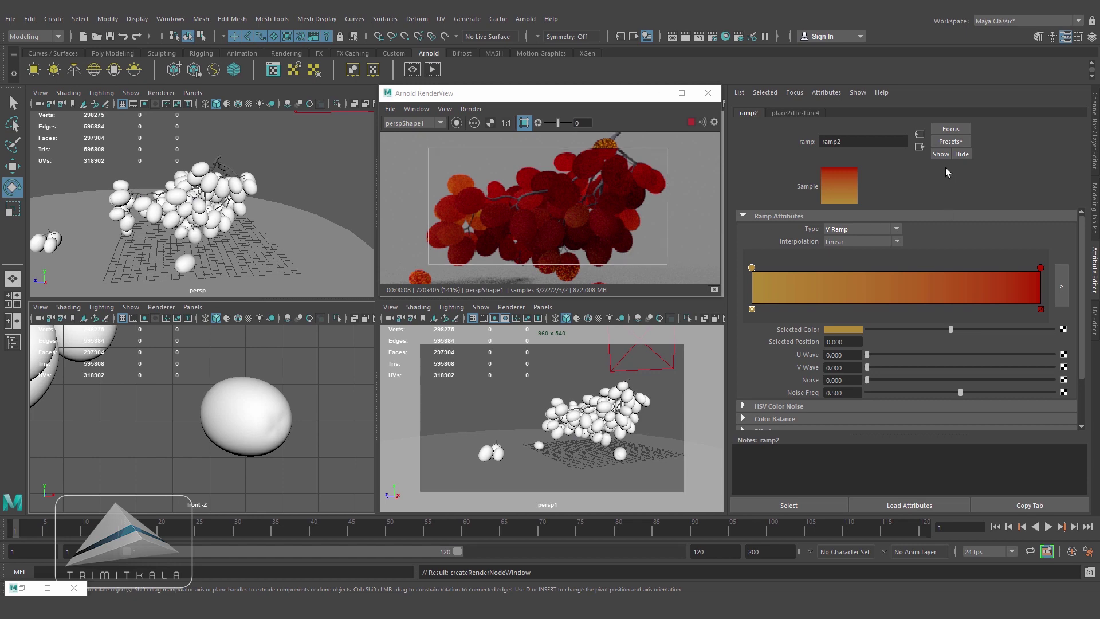
# Set the Grapes_Color material's specular Weight to 1.000 and its specular Roughness to about 0.333
pyautogui.click(919, 146)
pyautogui.scroll(5, 1081, 295)
pyautogui.scroll(1, 1083, 293)
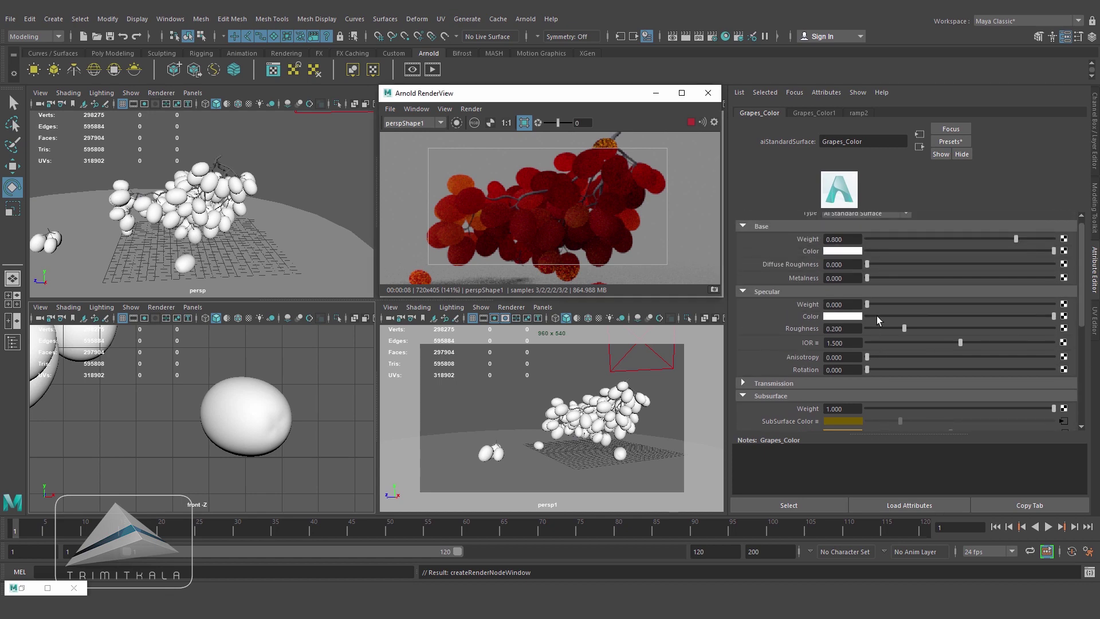
pyautogui.moveTo(867, 304); pyautogui.dragTo(1057, 304)
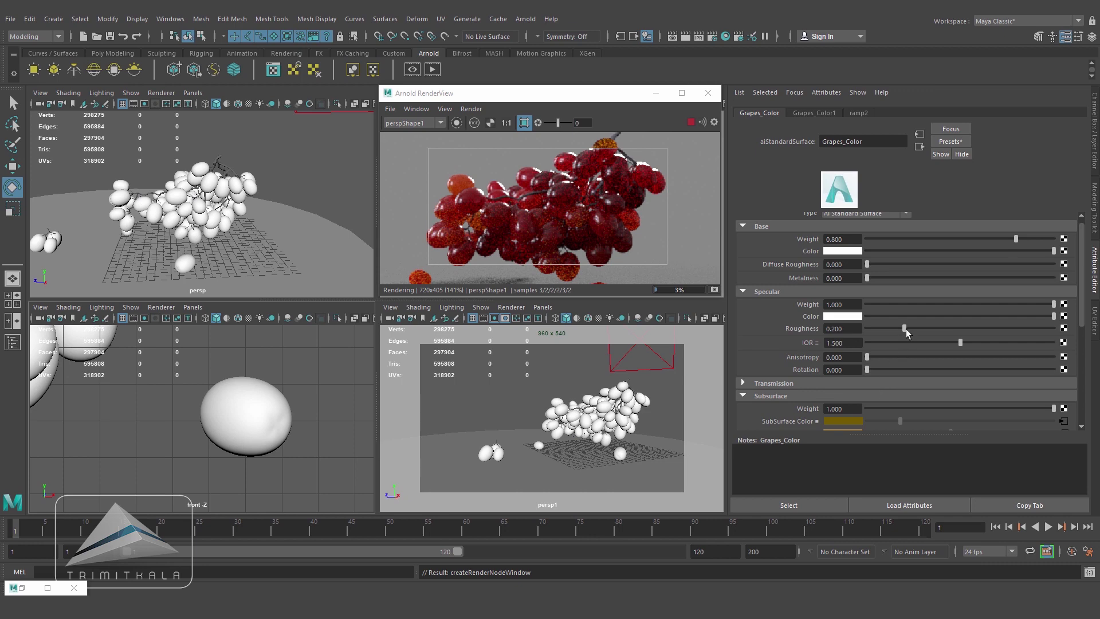
pyautogui.moveTo(906, 328); pyautogui.dragTo(927, 329)
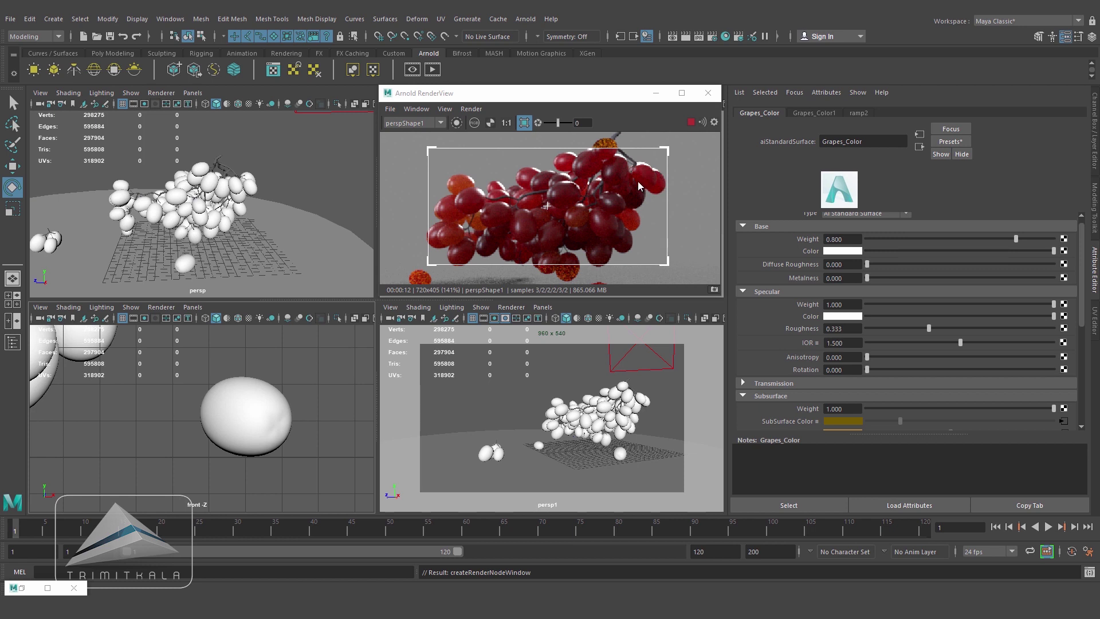
# Select the area light above the grapes and lower its Specular visibility
pyautogui.click(340, 118)
pyautogui.click(340, 117)
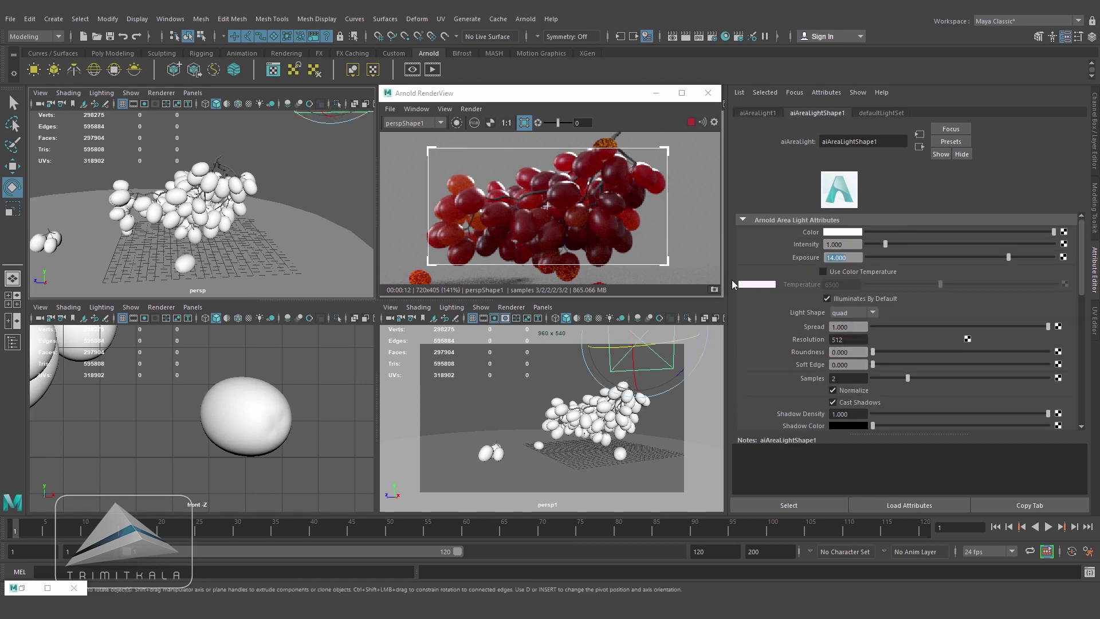
pyautogui.moveTo(1082, 285); pyautogui.dragTo(1083, 350)
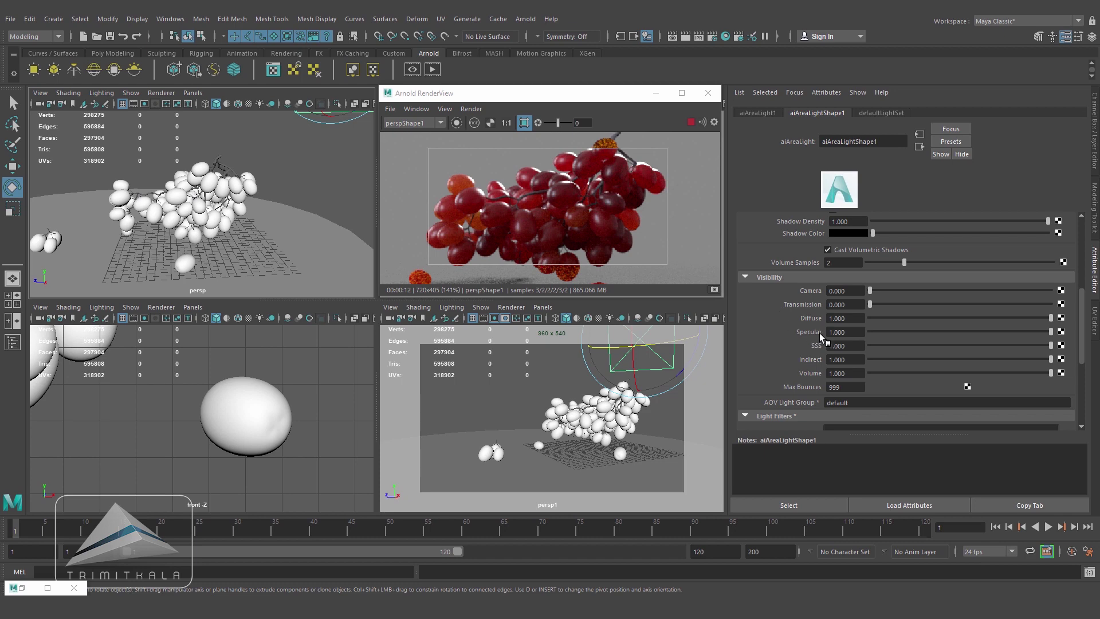
pyautogui.moveTo(1050, 333); pyautogui.dragTo(1027, 332)
pyautogui.moveTo(977, 336); pyautogui.dragTo(929, 334)
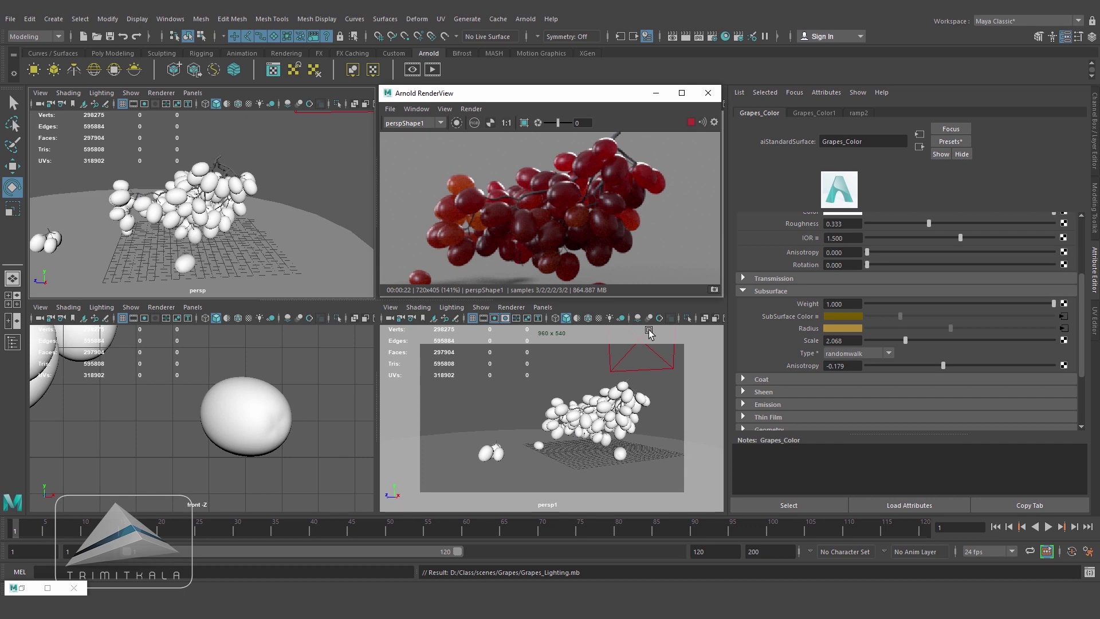
# Create a new aiStandardSurface shader in the Hypershade graph that holds the Grapes_Color network
pyautogui.click(22, 587)
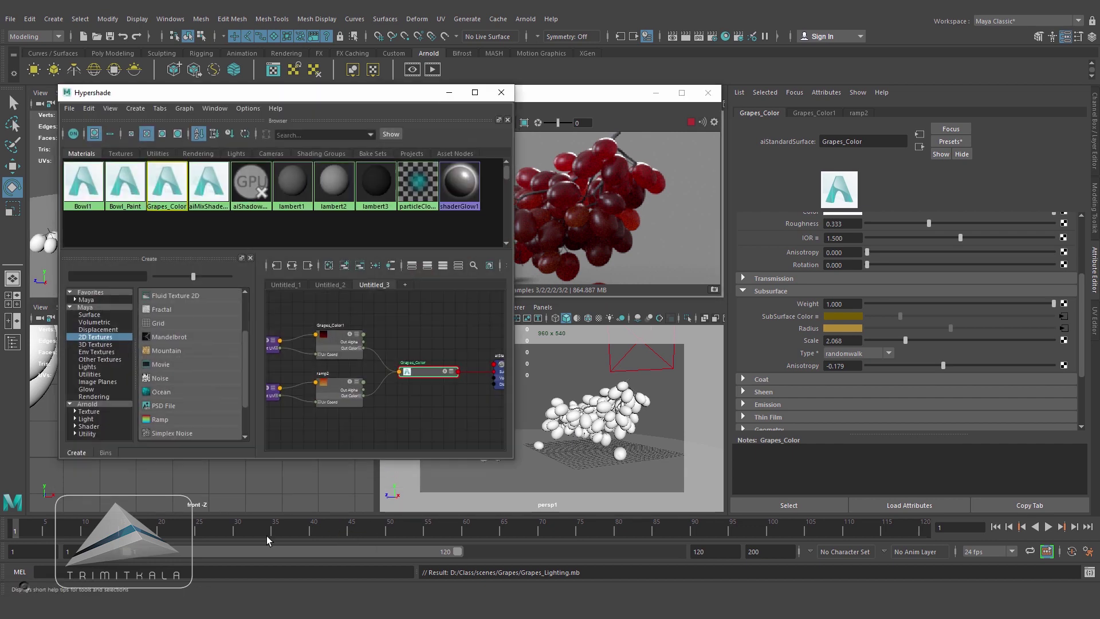
pyautogui.keyDown('alt'); pyautogui.moveTo(412, 375); pyautogui.dragTo(380, 398, button='middle'); pyautogui.keyUp('alt')
pyautogui.keyDown('alt'); pyautogui.moveTo(420, 386); pyautogui.dragTo(417, 371, button='right'); pyautogui.keyUp('alt')
pyautogui.keyDown('alt'); pyautogui.moveTo(418, 371); pyautogui.dragTo(456, 391, button='middle'); pyautogui.keyUp('alt')
pyautogui.keyDown('alt'); pyautogui.moveTo(422, 370); pyautogui.dragTo(422, 365, button='right'); pyautogui.keyUp('alt')
pyautogui.click(88, 427)
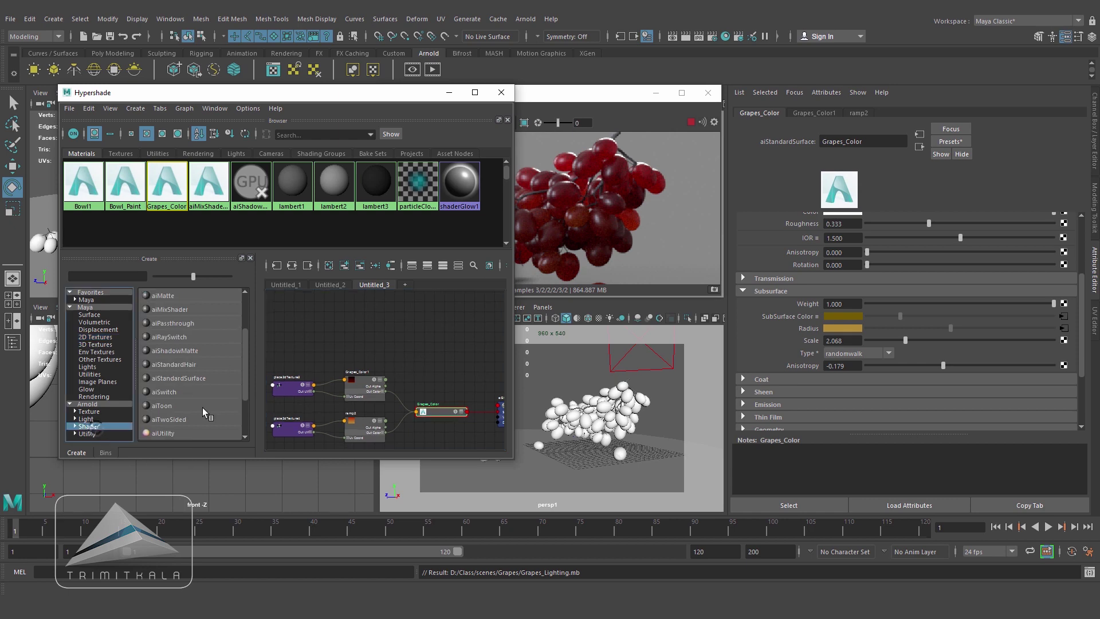
pyautogui.scroll(-1, 246, 353)
pyautogui.click(197, 366)
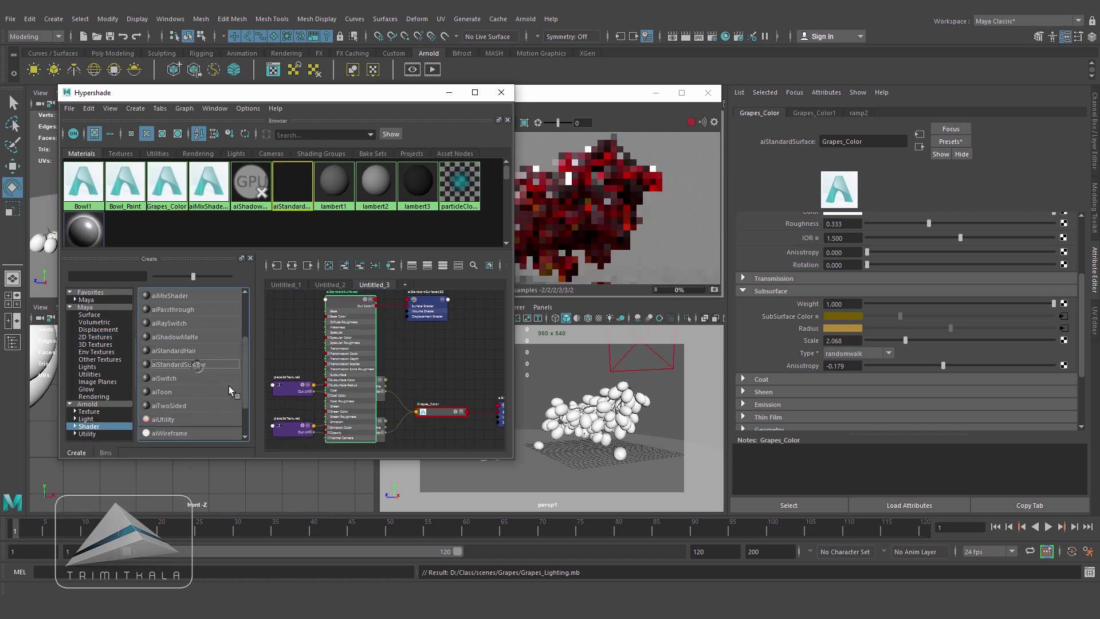
# Collapse the new shader's node and rename the shader as Grapes_WhiteLayer
pyautogui.click(370, 300)
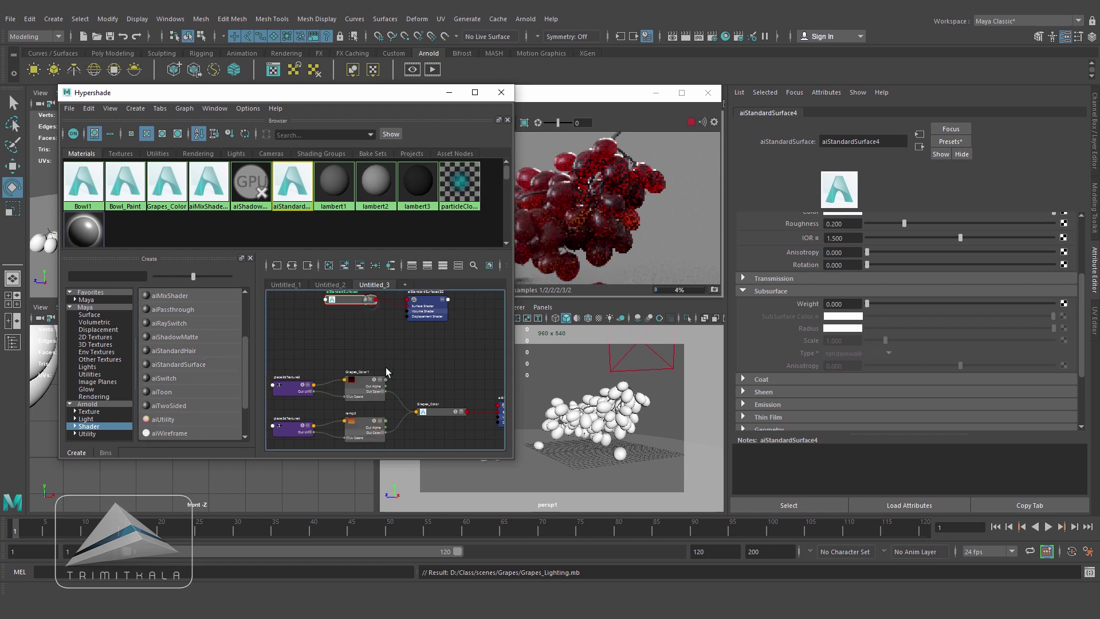
pyautogui.keyDown('alt'); pyautogui.moveTo(390, 389); pyautogui.dragTo(392, 447, button='middle'); pyautogui.keyUp('alt')
pyautogui.doubleClick(878, 140)
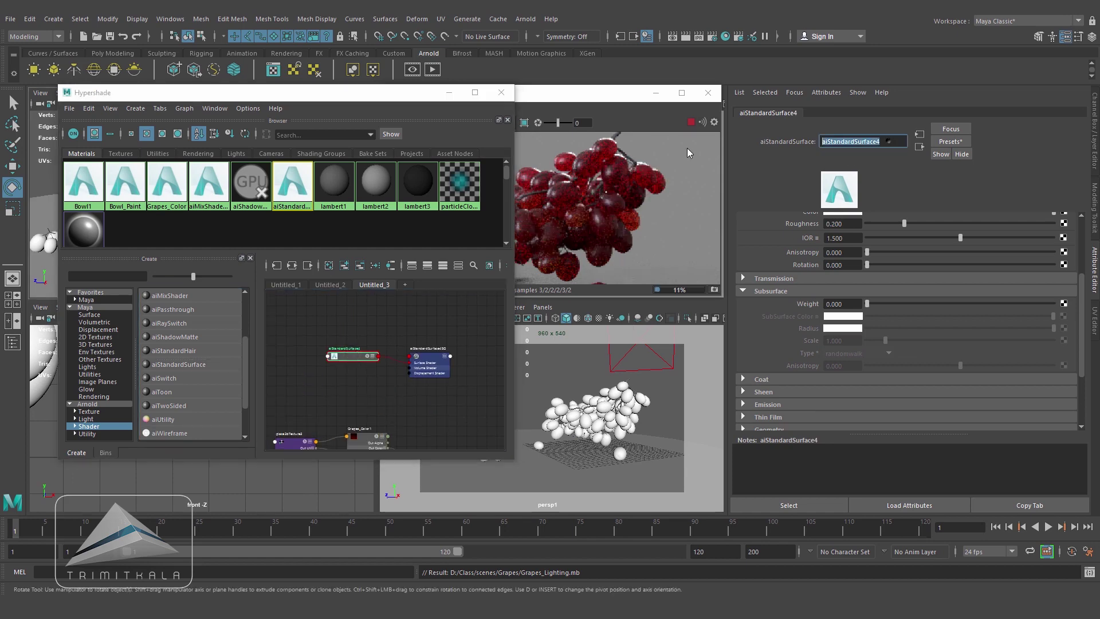
pyautogui.write('Grapes_WhiteLayer')
pyautogui.press('Return')
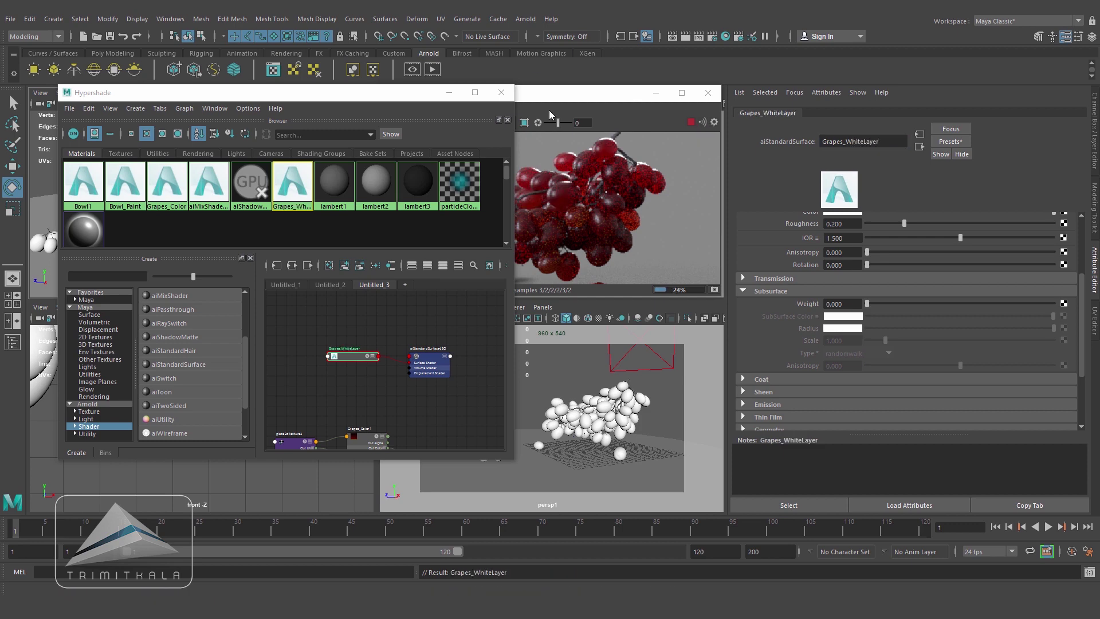
# Arrange the Grapes_WhiteLayer node and its shading group just above the Grapes_Color node in the graph
pyautogui.keyDown('alt'); pyautogui.moveTo(431, 355); pyautogui.dragTo(391, 316, button='middle'); pyautogui.keyUp('alt')
pyautogui.moveTo(392, 319); pyautogui.dragTo(480, 369)
pyautogui.moveTo(310, 316); pyautogui.dragTo(402, 379)
pyautogui.moveTo(476, 378); pyautogui.dragTo(482, 377)
pyautogui.moveTo(389, 93); pyautogui.dragTo(346, 97)
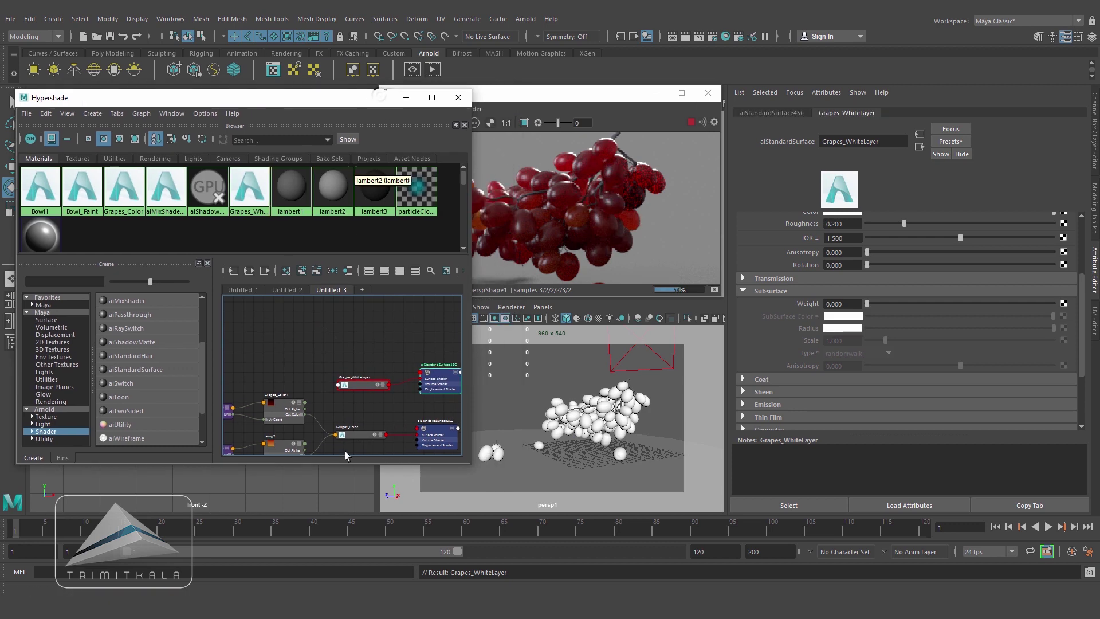
# Select all objects that use Grapes_Color and assign the Grapes_WhiteLayer material to them
pyautogui.moveTo(355, 436); pyautogui.dragTo(413, 413, button='right')
pyautogui.rightClick(362, 387)
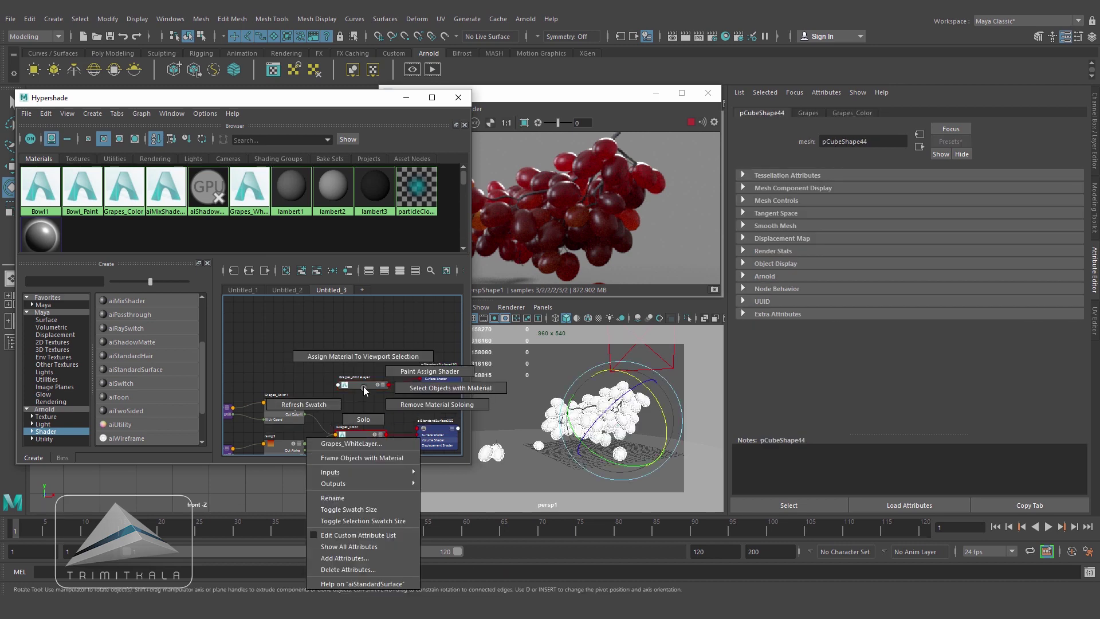
pyautogui.click(366, 354)
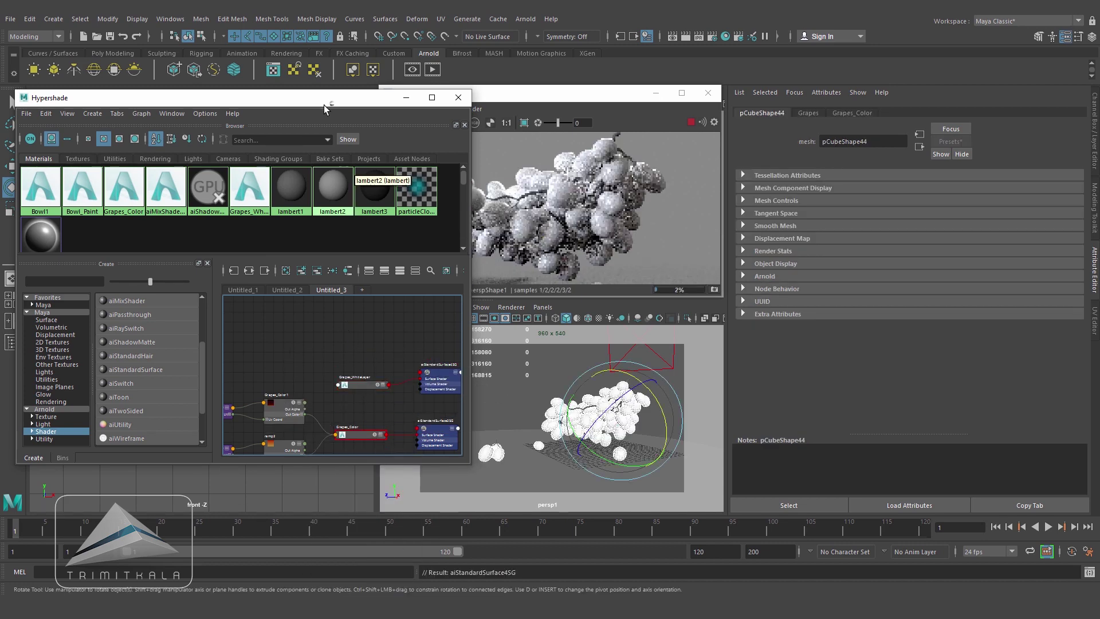
# Set the Grapes_WhiteLayer material's specular Weight to about 0.179 and its specular Roughness to about 0.627
pyautogui.moveTo(258, 106); pyautogui.dragTo(180, 110)
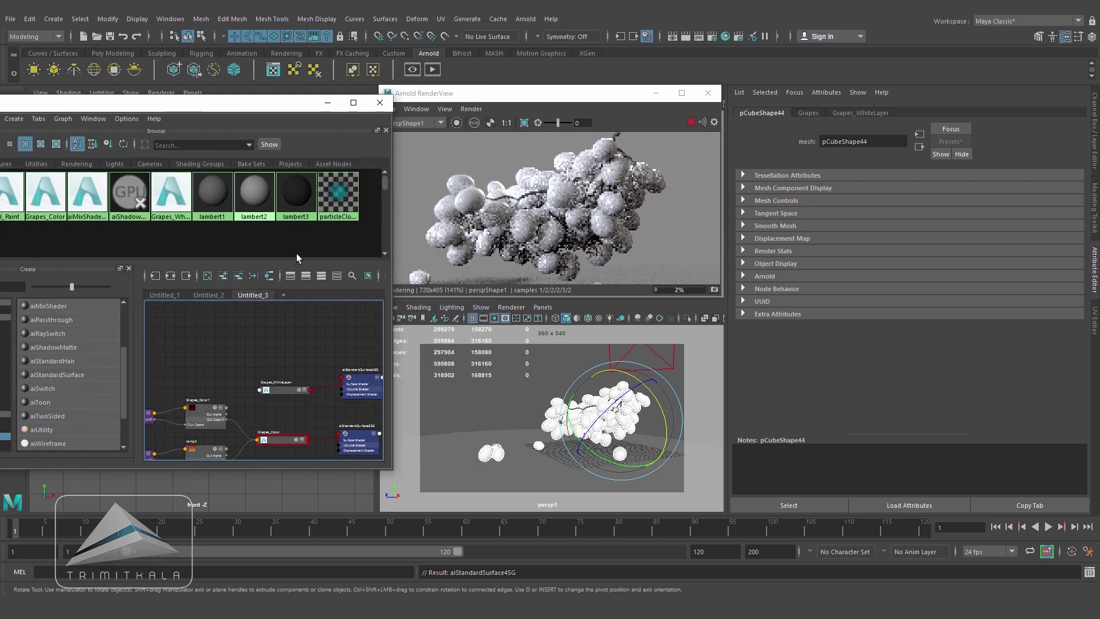
pyautogui.click(282, 389)
pyautogui.scroll(5, 875, 374)
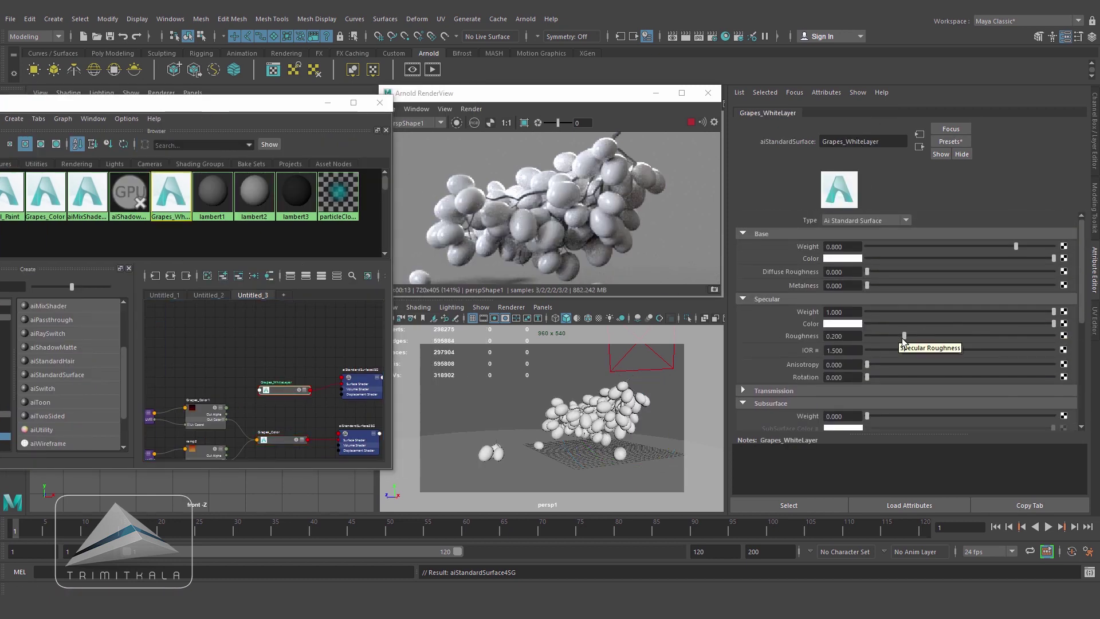
pyautogui.moveTo(905, 335); pyautogui.dragTo(939, 336)
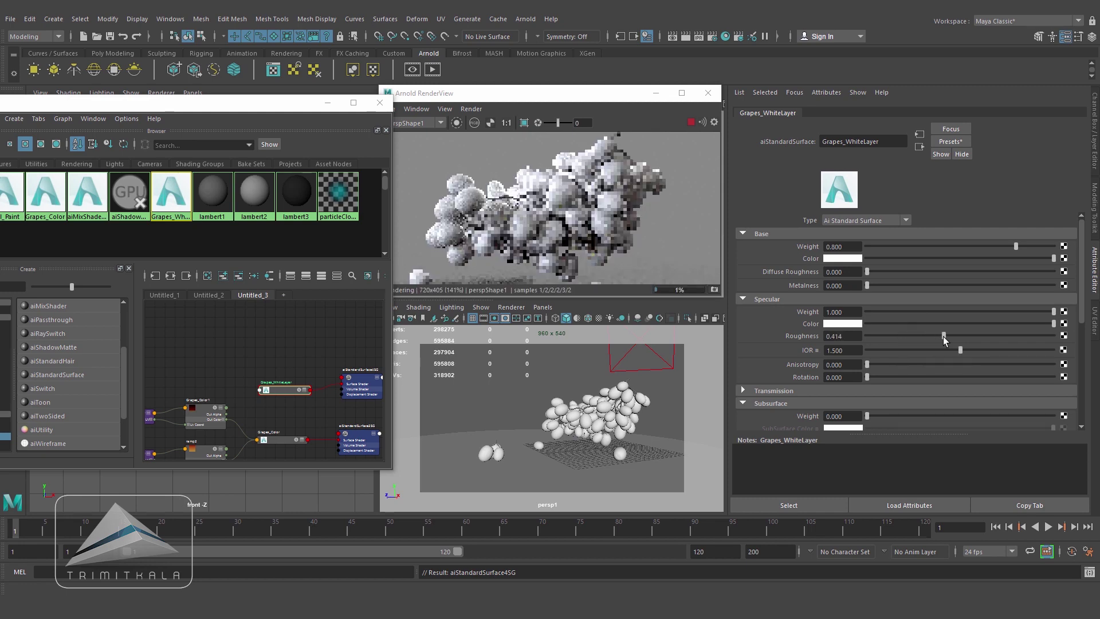
pyautogui.moveTo(942, 336); pyautogui.dragTo(944, 336)
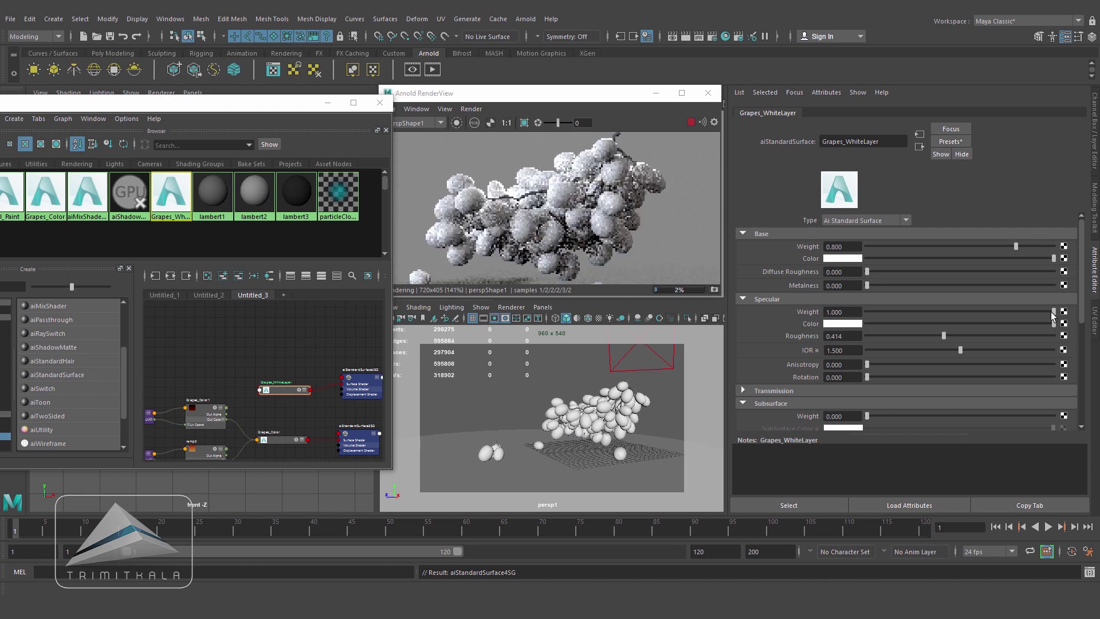
pyautogui.moveTo(1023, 312); pyautogui.dragTo(962, 316)
pyautogui.click(961, 316)
pyautogui.click(889, 317)
pyautogui.moveTo(945, 336); pyautogui.dragTo(984, 335)
pyautogui.click(899, 311)
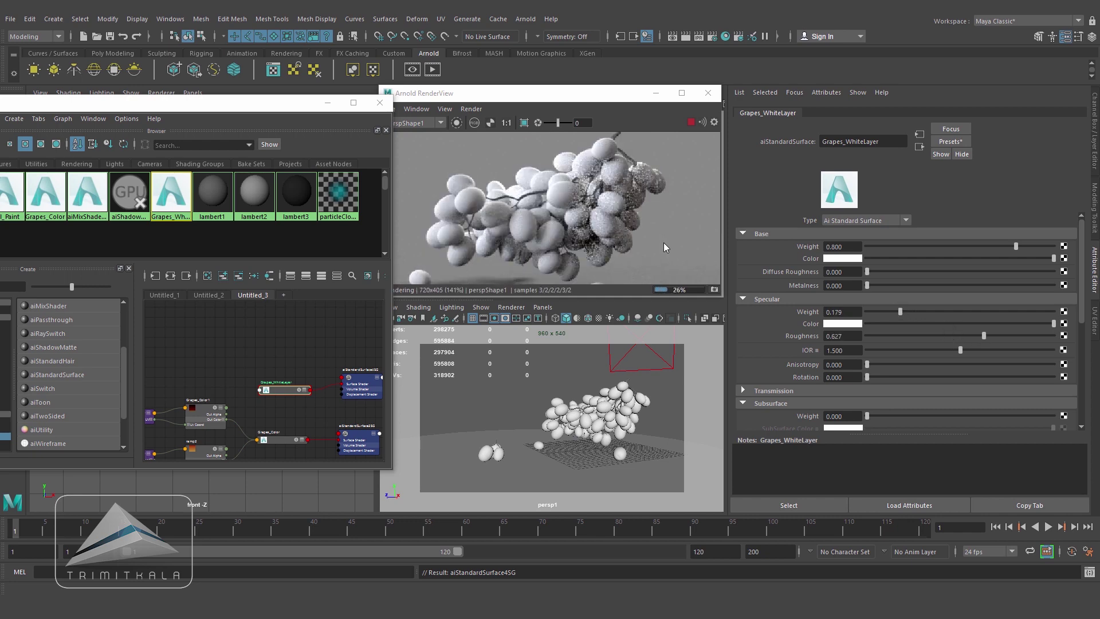
# Spread the shading groups apart, add an aiMixShader node, and place it beside the two grape materials
pyautogui.keyDown('alt'); pyautogui.moveTo(370, 418); pyautogui.dragTo(299, 402, button='middle'); pyautogui.keyUp('alt')
pyautogui.moveTo(299, 371); pyautogui.dragTo(254, 341)
pyautogui.moveTo(294, 422); pyautogui.dragTo(281, 458)
pyautogui.keyDown('alt'); pyautogui.moveTo(285, 407); pyautogui.dragTo(337, 408, button='middle'); pyautogui.keyUp('alt')
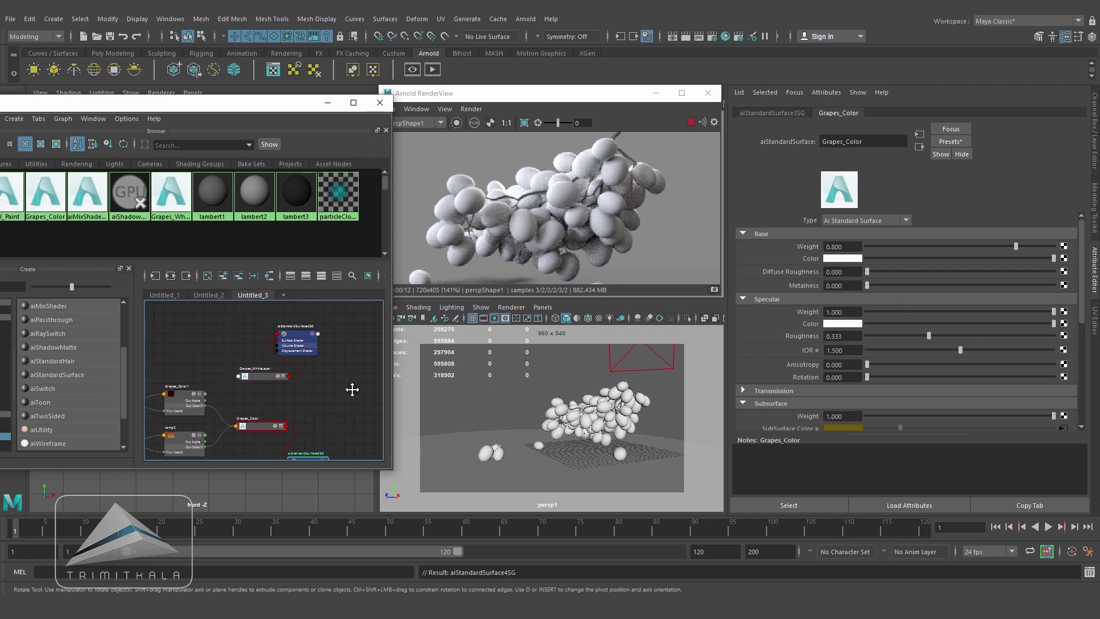
pyautogui.click(63, 309)
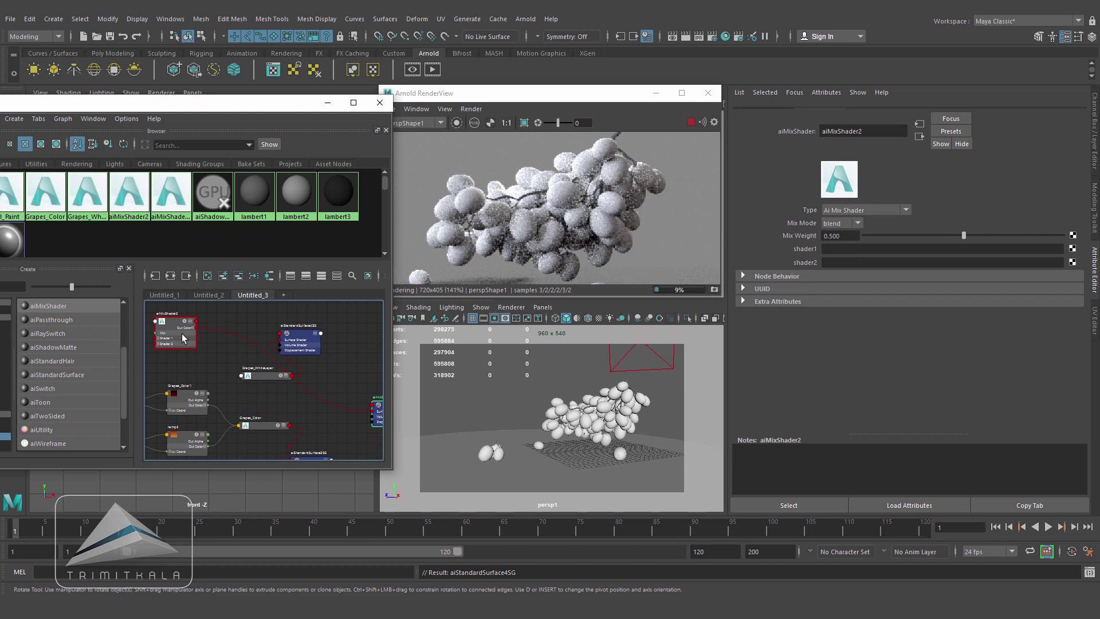
pyautogui.click(323, 407)
pyautogui.keyDown('alt'); pyautogui.moveTo(324, 404); pyautogui.dragTo(259, 390, button='middle'); pyautogui.keyUp('alt')
pyautogui.moveTo(258, 385); pyautogui.dragTo(263, 384)
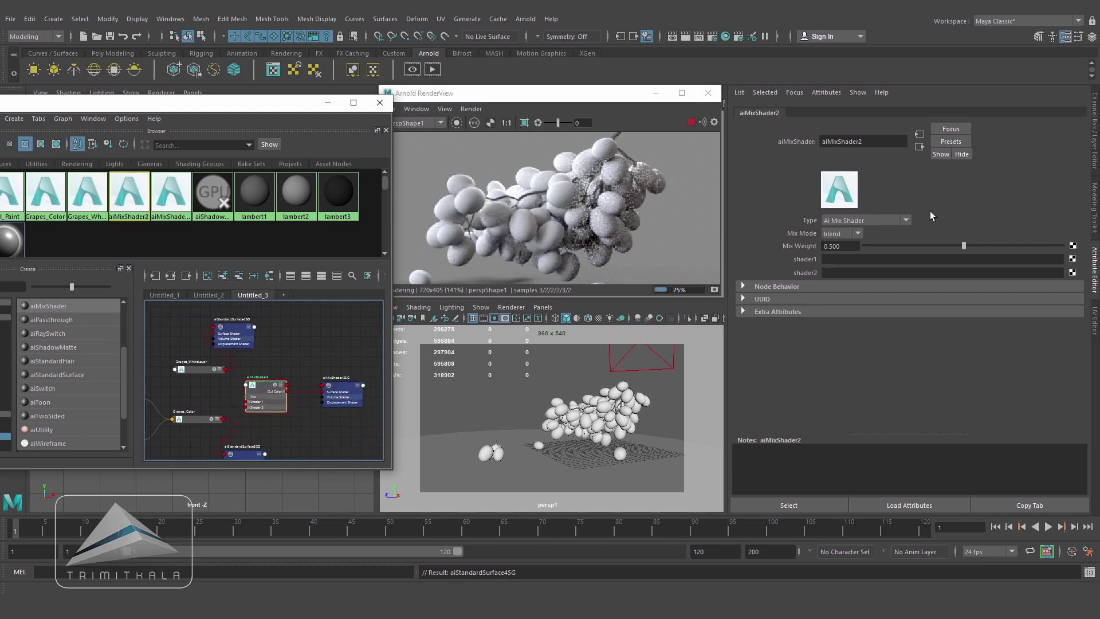
# Rename the new mix shader as aiMixShader_Grapes
pyautogui.click(690, 122)
pyautogui.click(882, 140)
pyautogui.press('BackSpace')
pyautogui.write('_Grapes')
pyautogui.press('Return')
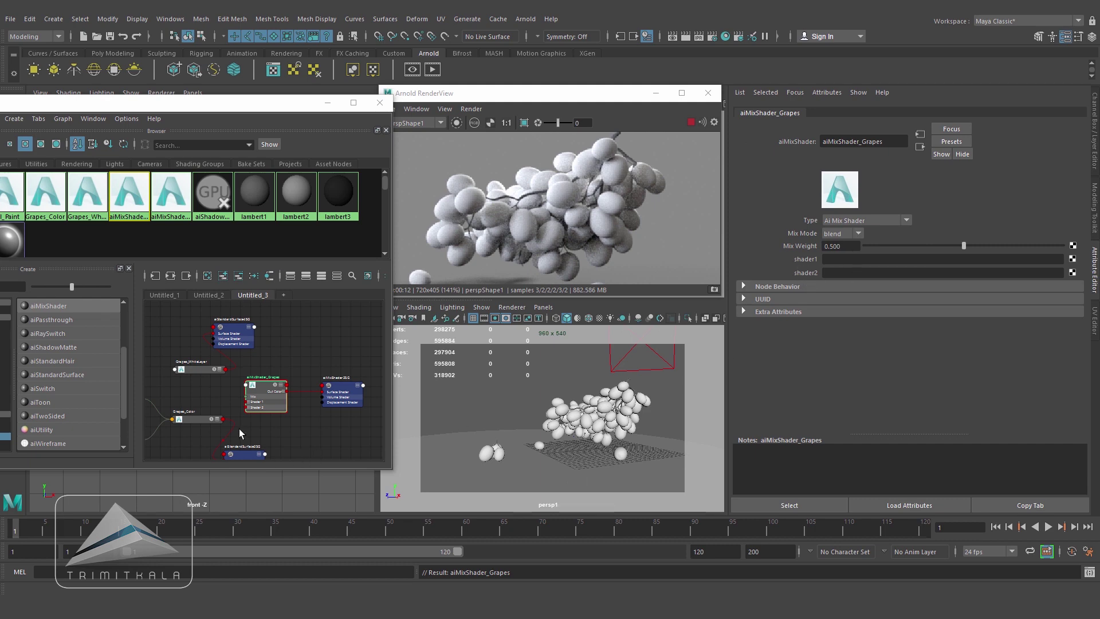
# Connect Grapes_WhiteLayer to shader1 and Grapes_Color to shader2 of aiMixShader_Grapes, and tidy the surrounding nodes
pyautogui.moveTo(195, 370); pyautogui.dragTo(805, 261, button='middle')
pyautogui.moveTo(193, 420); pyautogui.dragTo(756, 331, button='middle')
pyautogui.moveTo(809, 273); pyautogui.dragTo(808, 273, button='middle')
pyautogui.moveTo(263, 393); pyautogui.dragTo(273, 388)
pyautogui.moveTo(233, 334); pyautogui.dragTo(210, 337)
pyautogui.moveTo(278, 383); pyautogui.dragTo(290, 379)
pyautogui.moveTo(347, 389); pyautogui.dragTo(374, 382)
pyautogui.moveTo(288, 382); pyautogui.dragTo(294, 383)
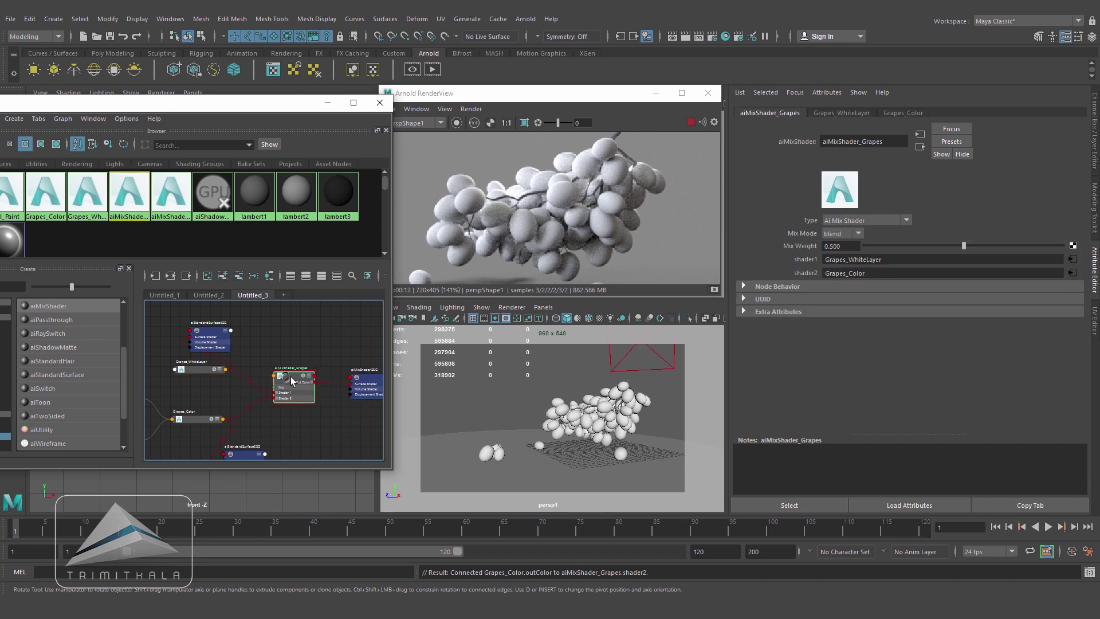
# Map a Simplex Noise 2D texture to the Mix Weight of aiMixShader_Grapes
pyautogui.click(1072, 246)
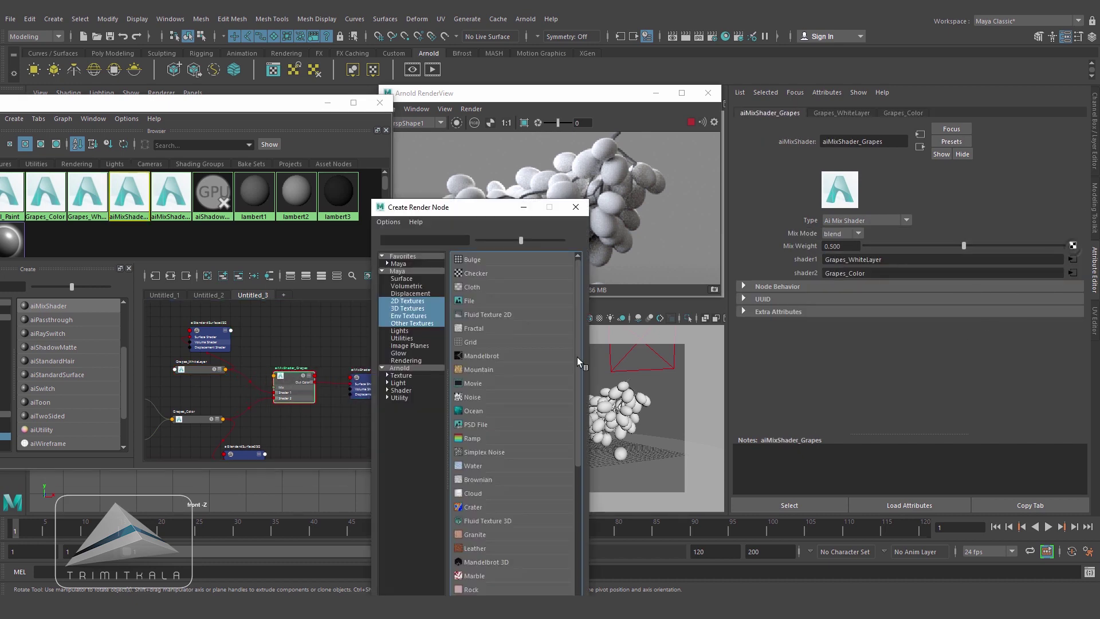
pyautogui.click(407, 301)
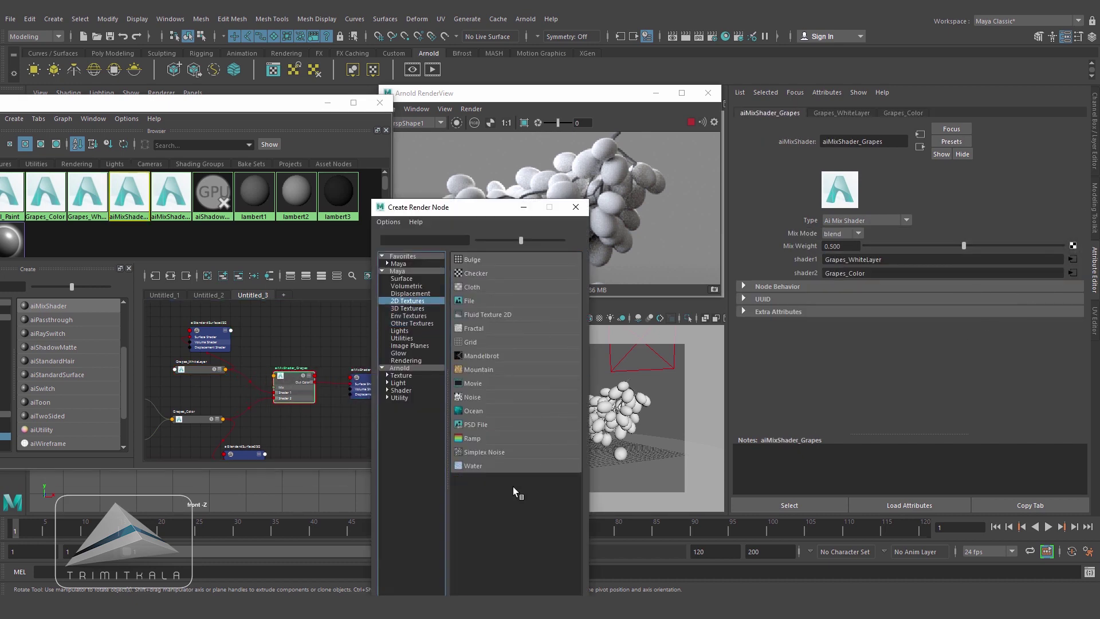
pyautogui.click(479, 453)
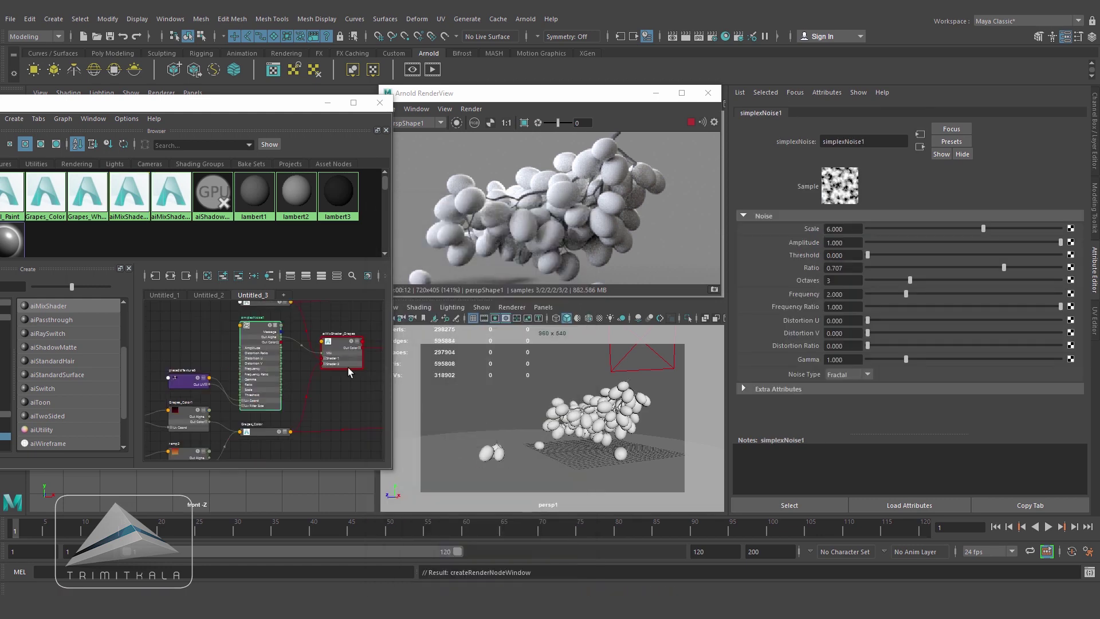
pyautogui.keyDown('alt'); pyautogui.moveTo(278, 396); pyautogui.dragTo(292, 407, button='middle'); pyautogui.keyUp('alt')
pyautogui.scroll(3, 294, 381)
pyautogui.scroll(-2, 298, 353)
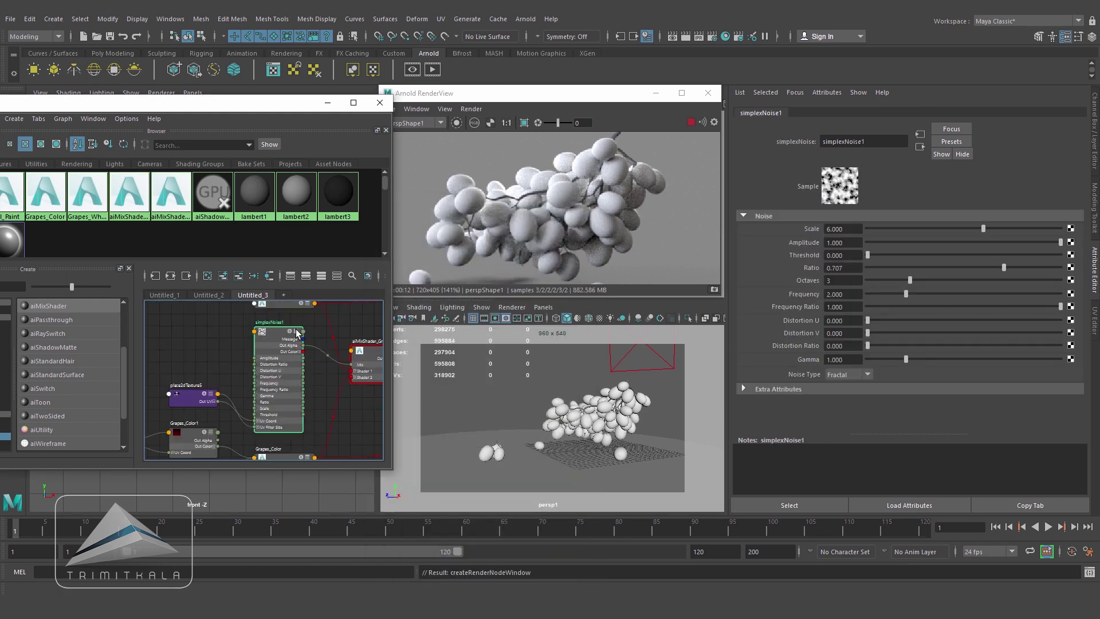
# Collapse the simplexNoise1 node and rearrange the texture, material and shading group nodes around aiMixShader_Grapes
pyautogui.click(297, 330)
pyautogui.scroll(-2, 322, 359)
pyautogui.moveTo(323, 364); pyautogui.dragTo(334, 368)
pyautogui.moveTo(256, 354); pyautogui.dragTo(265, 379)
pyautogui.scroll(3, 261, 386)
pyautogui.keyDown('alt'); pyautogui.moveTo(299, 398); pyautogui.dragTo(314, 392, button='middle'); pyautogui.keyUp('alt')
pyautogui.moveTo(189, 403); pyautogui.dragTo(225, 356)
pyautogui.scroll(-2, 317, 418)
pyautogui.moveTo(291, 403); pyautogui.dragTo(302, 379)
pyautogui.click(238, 399)
pyautogui.moveTo(239, 400); pyautogui.dragTo(259, 399)
pyautogui.moveTo(276, 344); pyautogui.dragTo(246, 435)
pyautogui.keyDown('alt'); pyautogui.moveTo(269, 433); pyautogui.dragTo(240, 360, button='middle'); pyautogui.keyUp('alt')
pyautogui.moveTo(224, 364); pyautogui.dragTo(250, 371)
pyautogui.keyDown('alt'); pyautogui.moveTo(338, 349); pyautogui.dragTo(271, 398, button='middle'); pyautogui.keyUp('alt')
pyautogui.moveTo(329, 326); pyautogui.dragTo(285, 427)
pyautogui.keyDown('alt'); pyautogui.moveTo(329, 446); pyautogui.dragTo(342, 384, button='middle'); pyautogui.keyUp('alt')
pyautogui.moveTo(340, 383); pyautogui.dragTo(253, 424)
pyautogui.moveTo(292, 350); pyautogui.dragTo(261, 372)
pyautogui.keyDown('alt'); pyautogui.moveTo(198, 361); pyautogui.dragTo(221, 400, button='middle'); pyautogui.keyUp('alt')
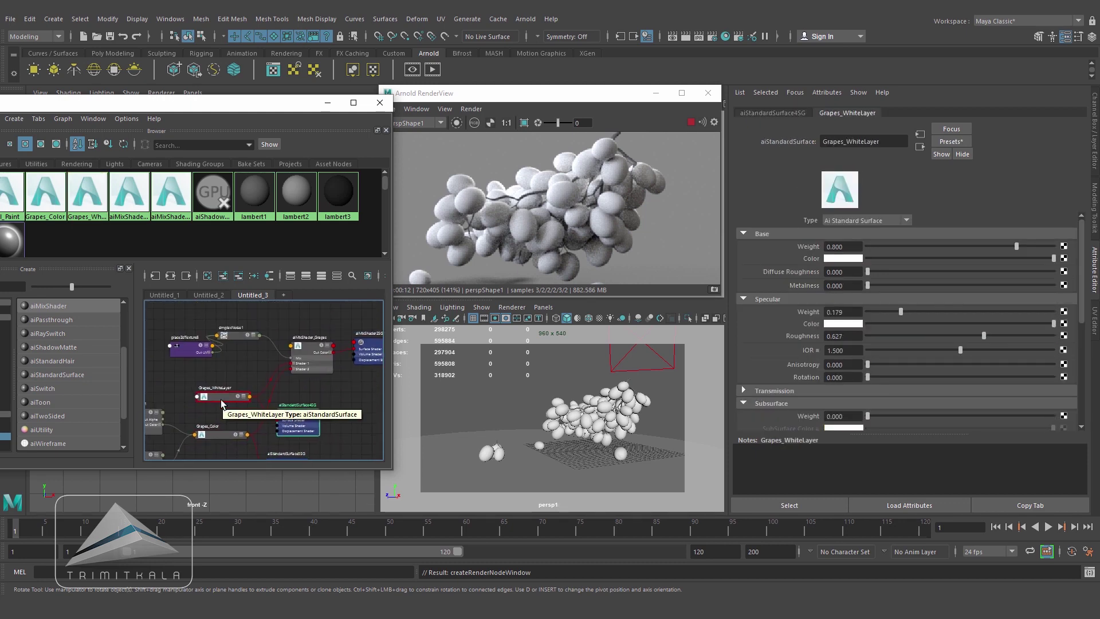
# Select the objects that use Grapes_WhiteLayer and assign aiMixShader_Grapes to them
pyautogui.rightClick(219, 401)
pyautogui.moveTo(218, 400); pyautogui.dragTo(287, 394, button='right')
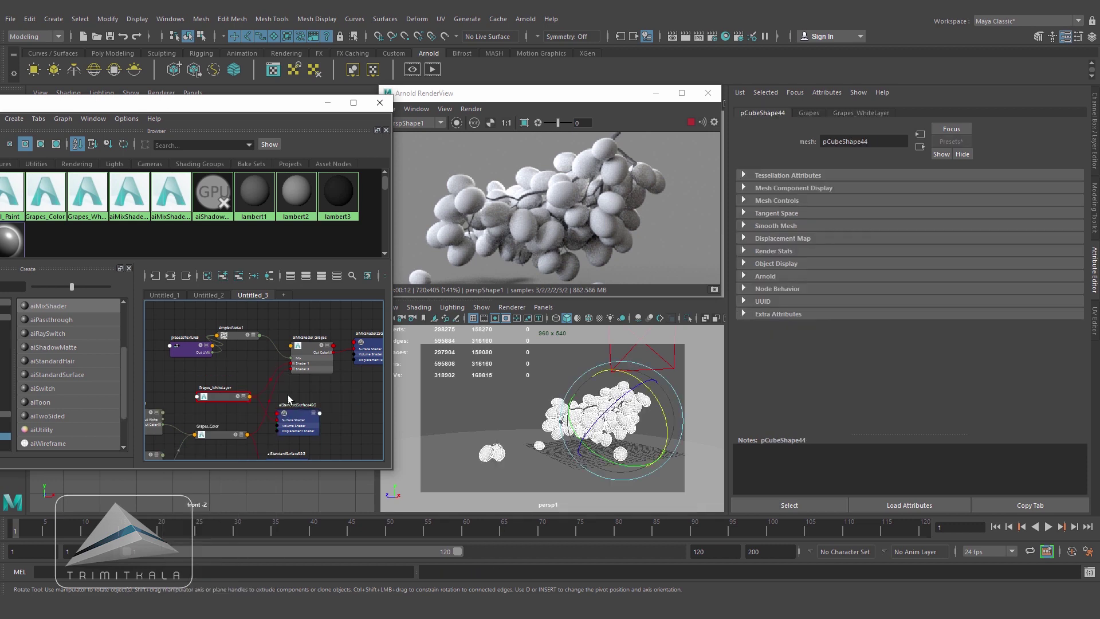
pyautogui.keyDown('alt'); pyautogui.moveTo(253, 360); pyautogui.dragTo(259, 380, button='middle'); pyautogui.keyUp('alt')
pyautogui.moveTo(313, 364); pyautogui.dragTo(307, 331, button='right')
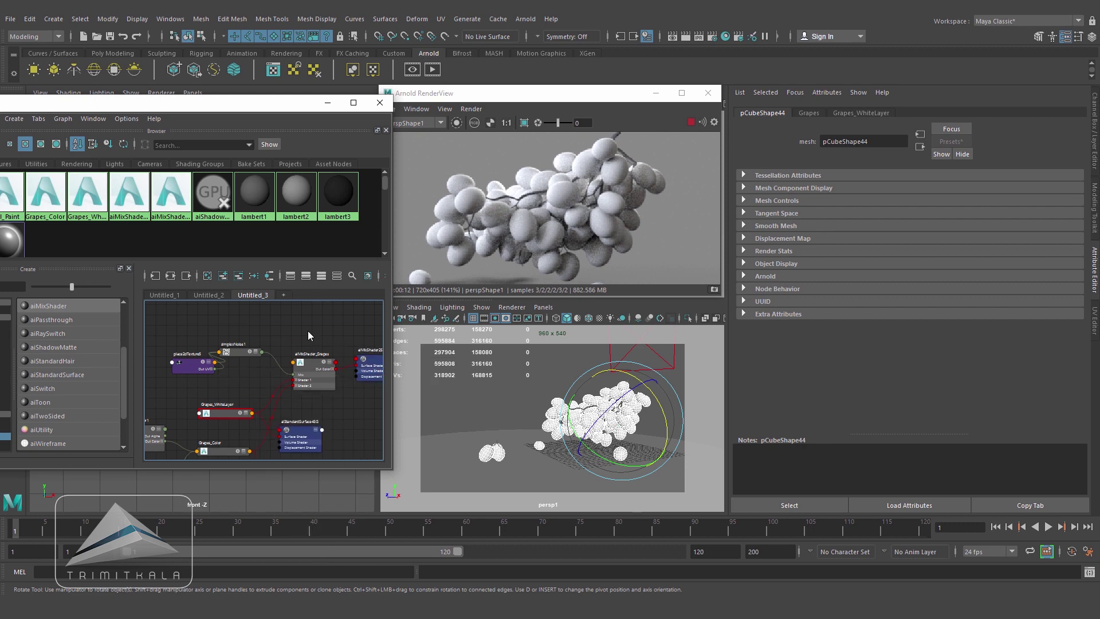
pyautogui.click(312, 364)
pyautogui.moveTo(274, 108); pyautogui.dragTo(221, 107)
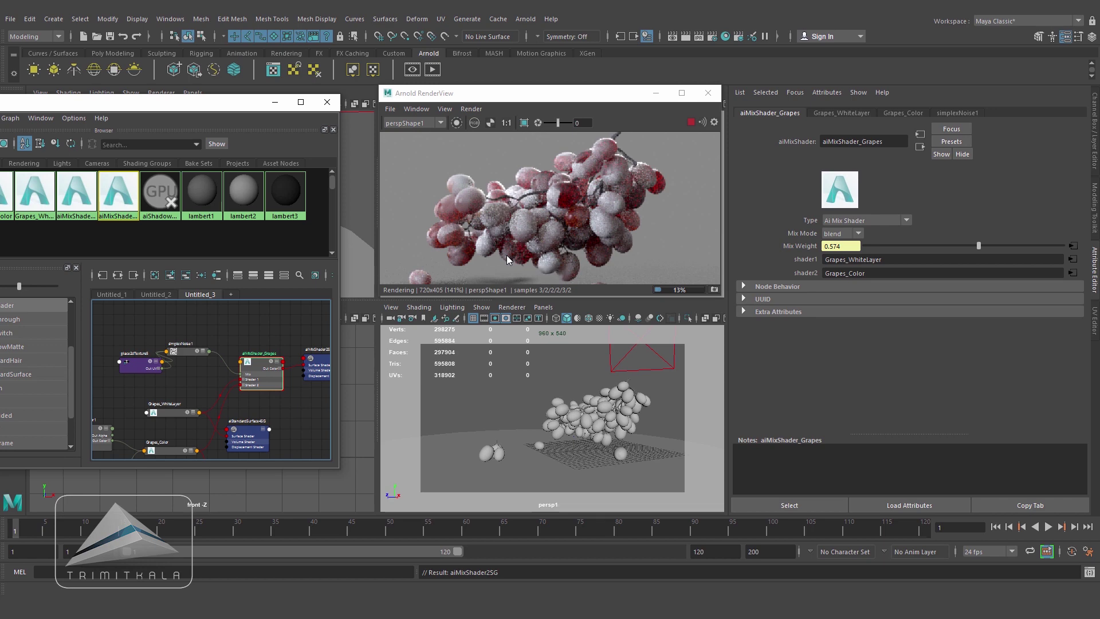
# Set the simplexNoise1 Ratio to about 0.463, Frequency to about 2.866 and Threshold to about 0.469
pyautogui.click(192, 354)
pyautogui.moveTo(1003, 267); pyautogui.dragTo(956, 268)
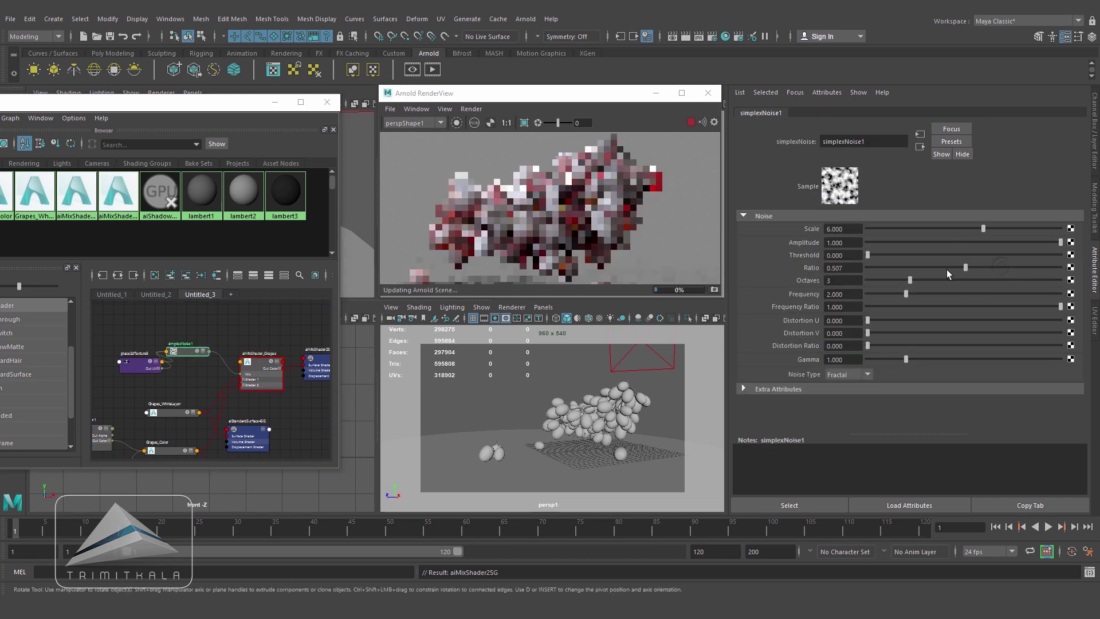
pyautogui.moveTo(905, 294)
pyautogui.mouseDown()
pyautogui.moveTo(876, 294)
pyautogui.moveTo(922, 294)
pyautogui.mouseUp()
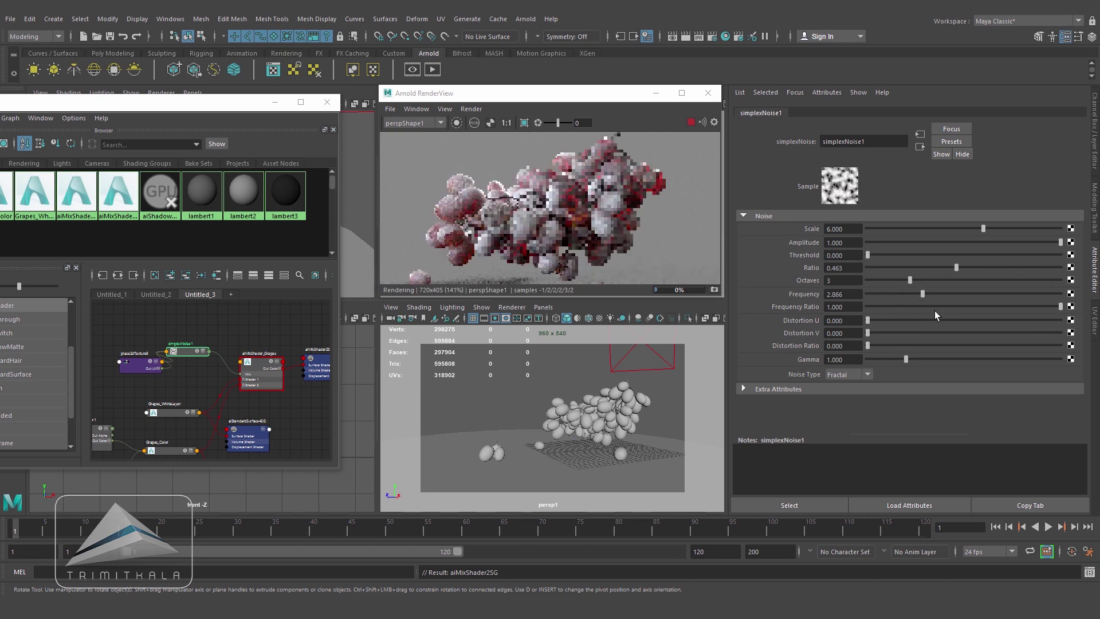
pyautogui.moveTo(867, 255); pyautogui.dragTo(956, 263)
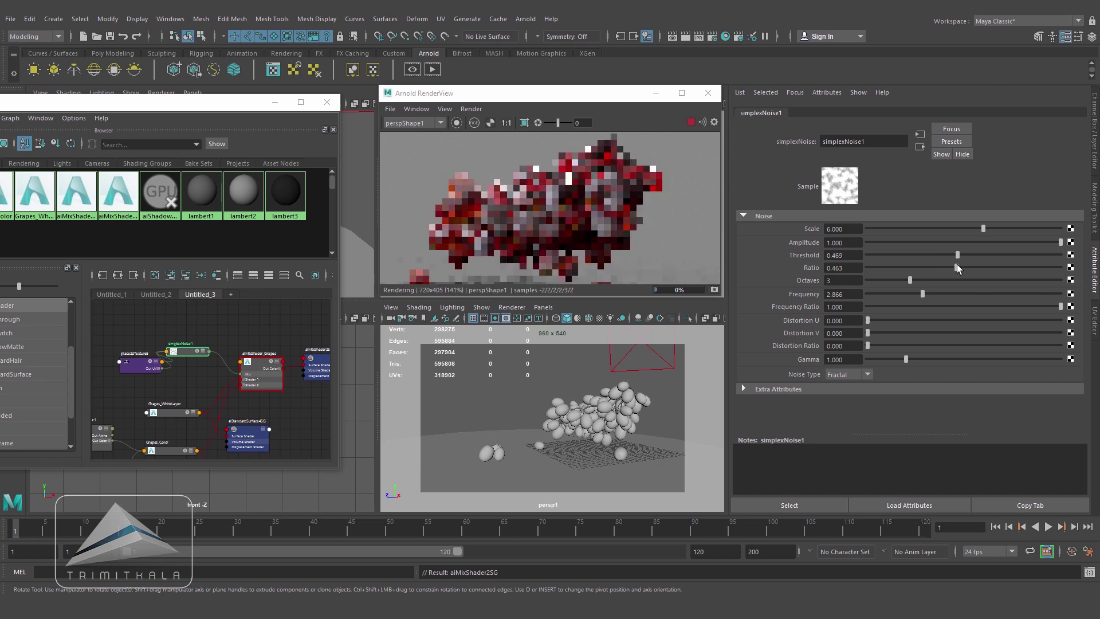
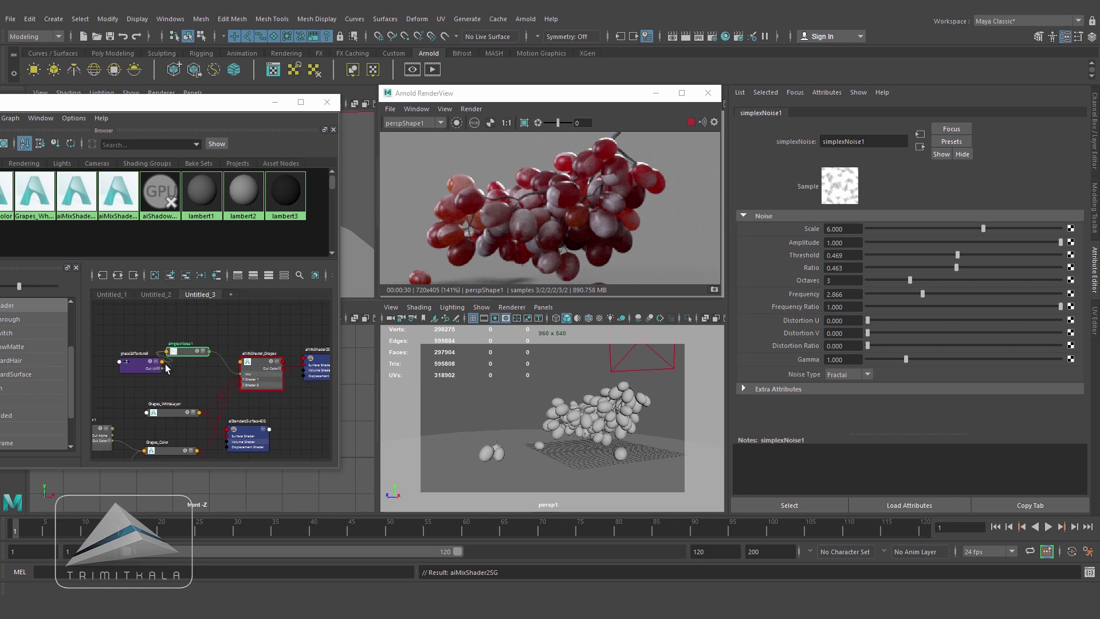
# Move the Hypershade window clear of the perspective view and hide the Branches display layer
pyautogui.moveTo(218, 102); pyautogui.dragTo(251, 387)
pyautogui.click(250, 328)
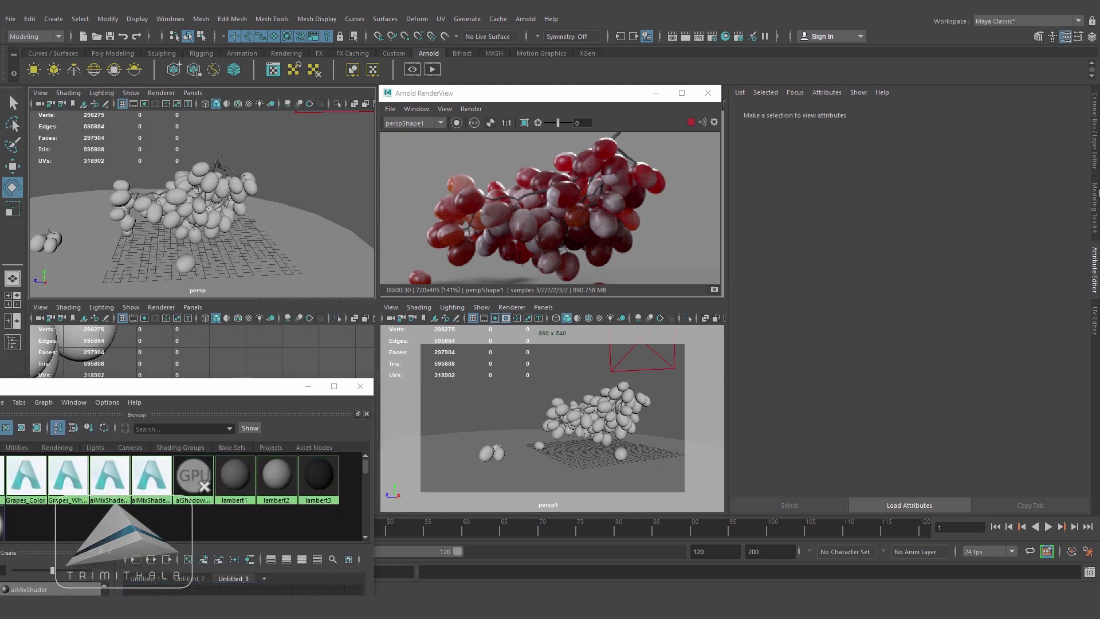
pyautogui.click(1094, 132)
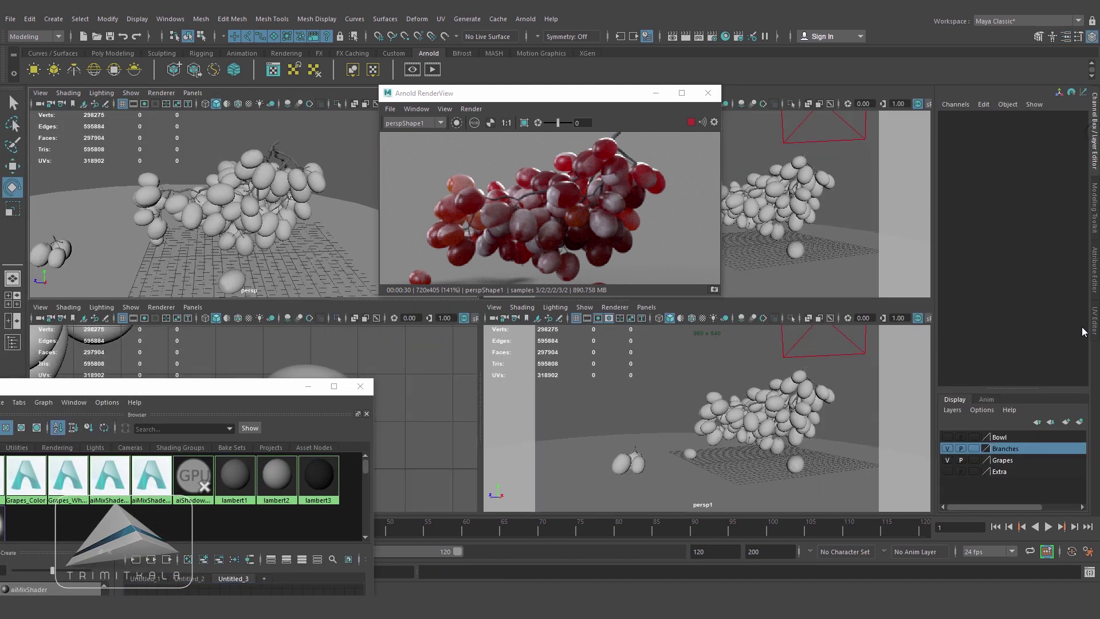
pyautogui.click(947, 448)
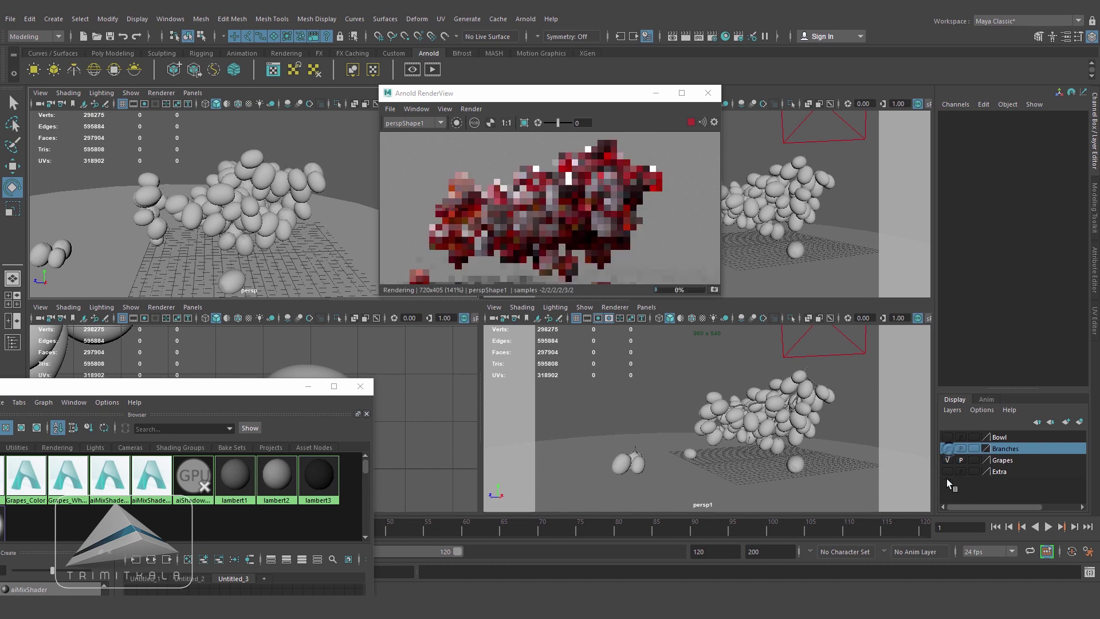
# Select all the grapes in the perspective view, excluding the ground surface from the selection
pyautogui.moveTo(336, 132); pyautogui.dragTo(20, 386)
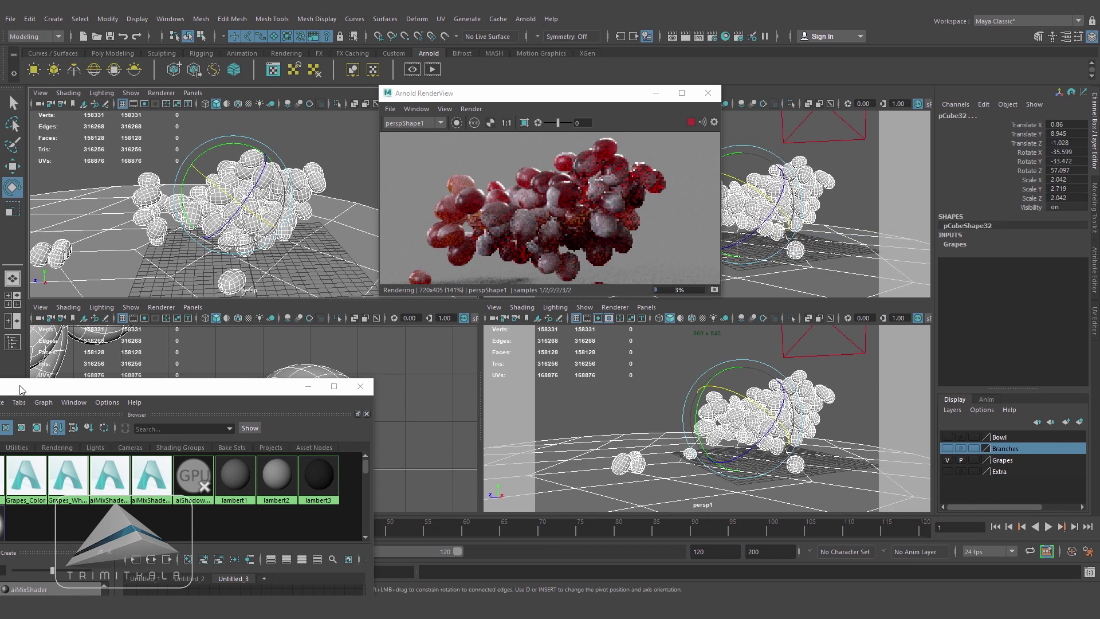
pyautogui.keyDown('ctrl'); pyautogui.click(324, 272); pyautogui.keyUp('ctrl')
pyautogui.keyDown('alt'); pyautogui.moveTo(322, 249); pyautogui.dragTo(171, 252, button='right'); pyautogui.keyUp('alt')
pyautogui.moveTo(284, 252)
pyautogui.keyDown('alt'); pyautogui.mouseDown()
pyautogui.moveTo(297, 250)
pyautogui.moveTo(276, 257)
pyautogui.moveTo(271, 246)
pyautogui.mouseUp(); pyautogui.keyUp('alt')
# Export the selected grapes as Grapes.obj in the Grapes scenes folder, replacing the existing file
pyautogui.click(10, 19)
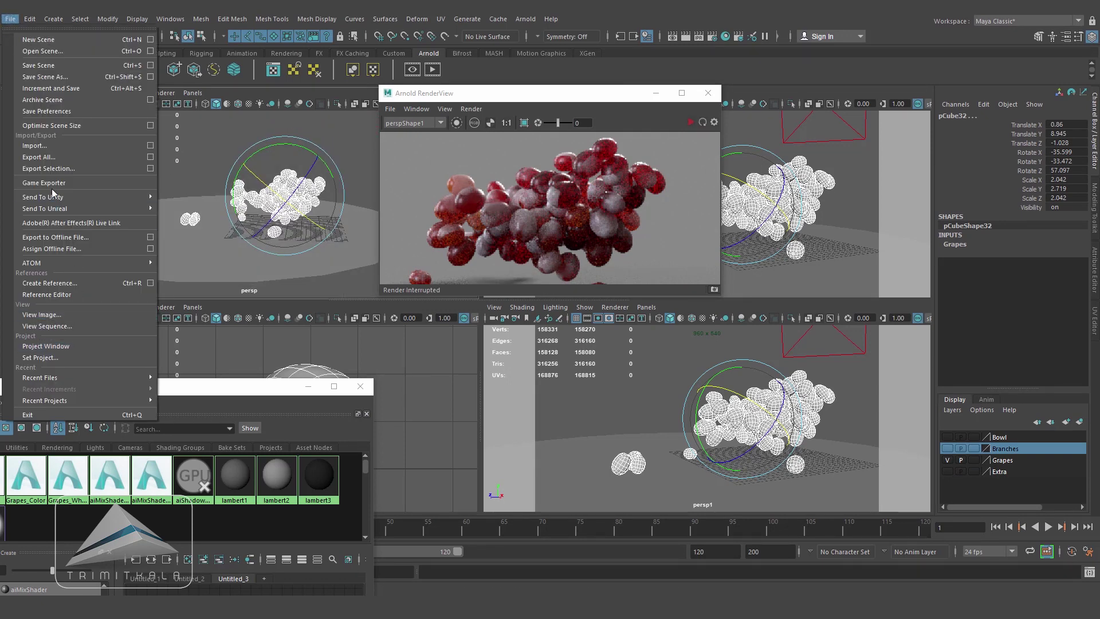
pyautogui.click(56, 169)
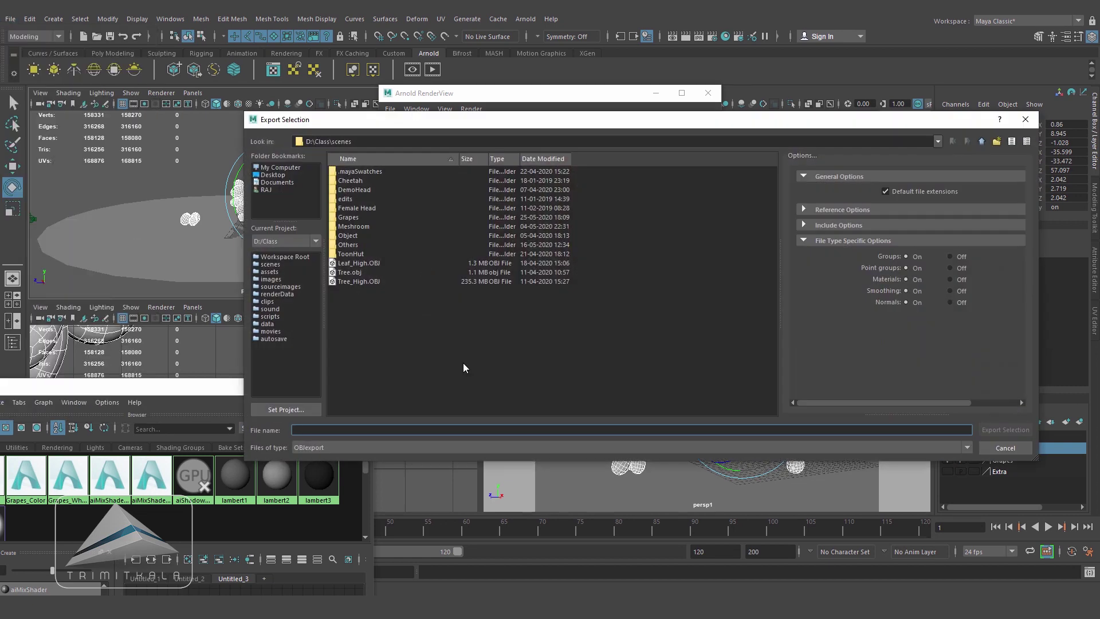
pyautogui.click(354, 180)
pyautogui.click(1005, 430)
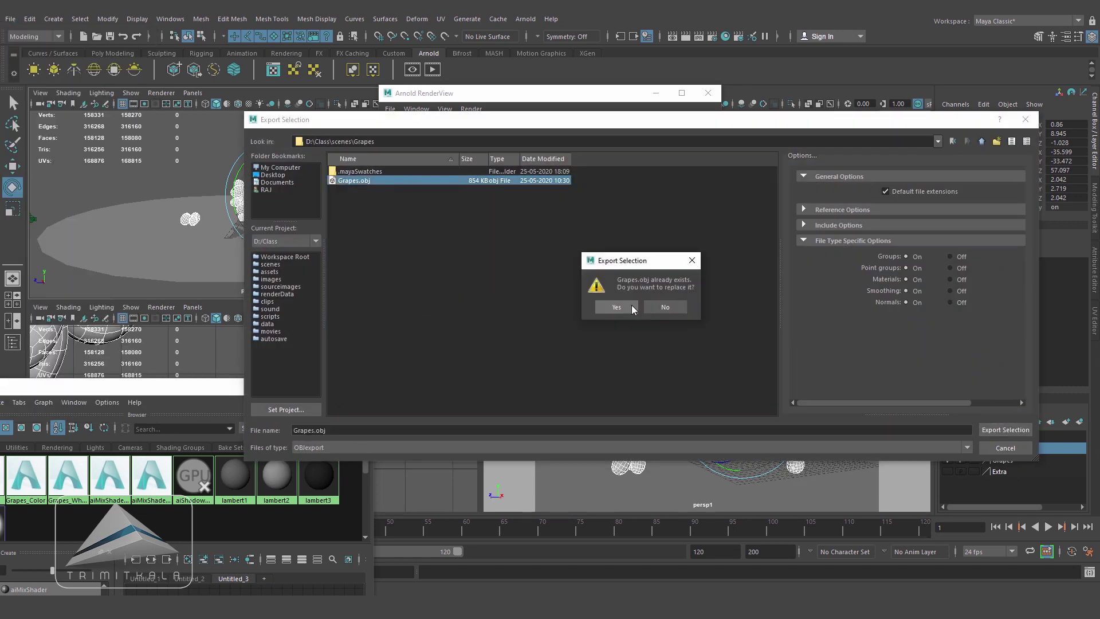
pyautogui.click(624, 306)
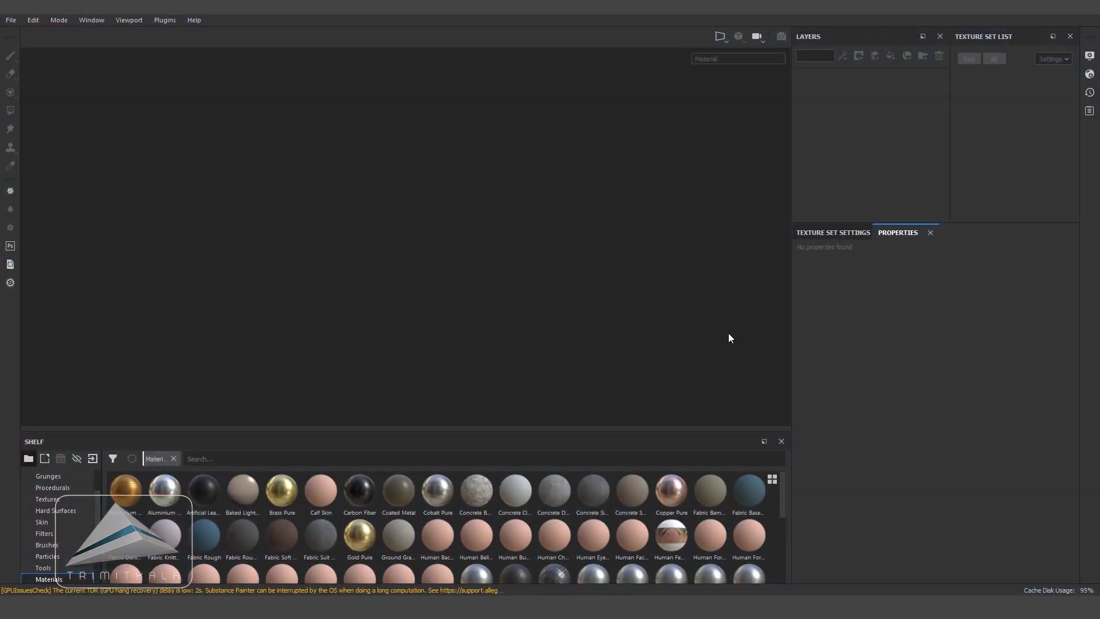
# Switch to Substance Painter and create a new project from the exported Grapes.obj with a document resolution of 2048
pyautogui.click(11, 20)
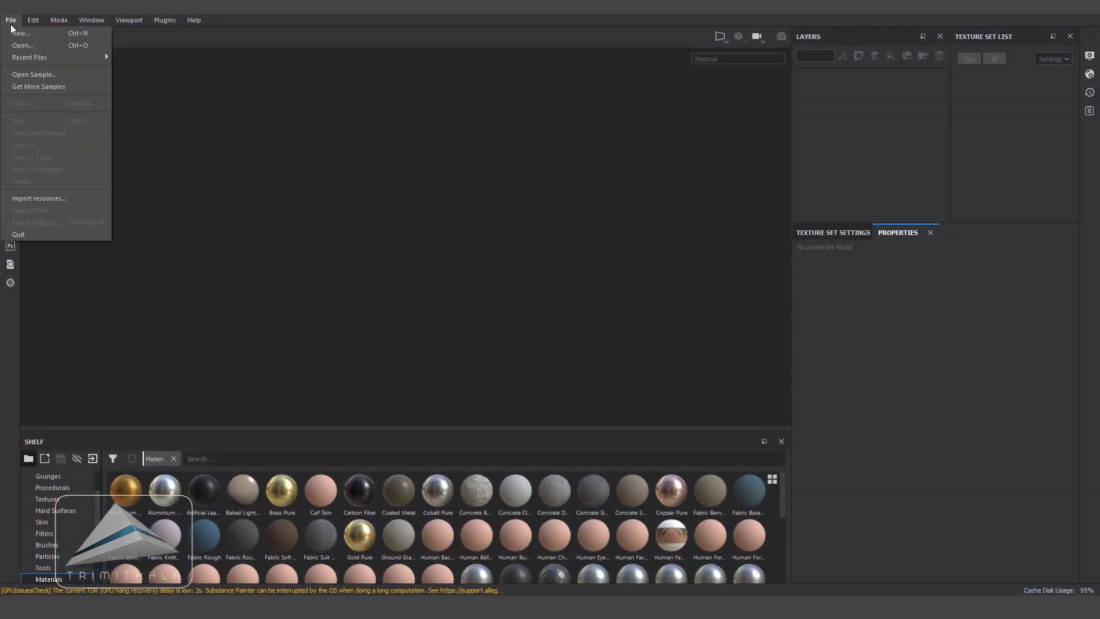
pyautogui.click(23, 36)
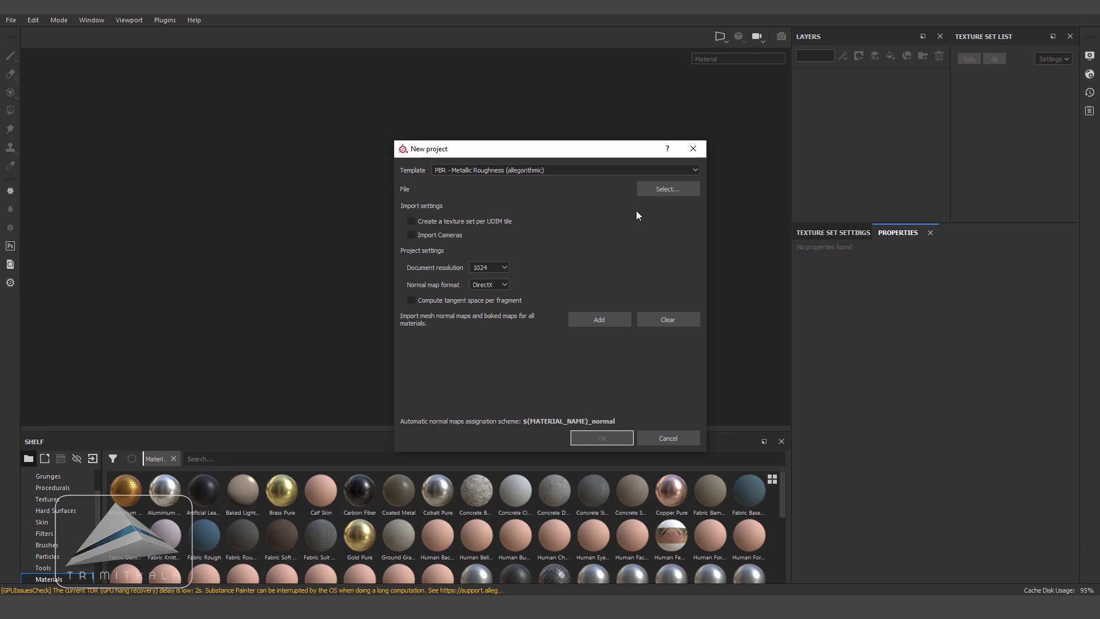
pyautogui.click(654, 193)
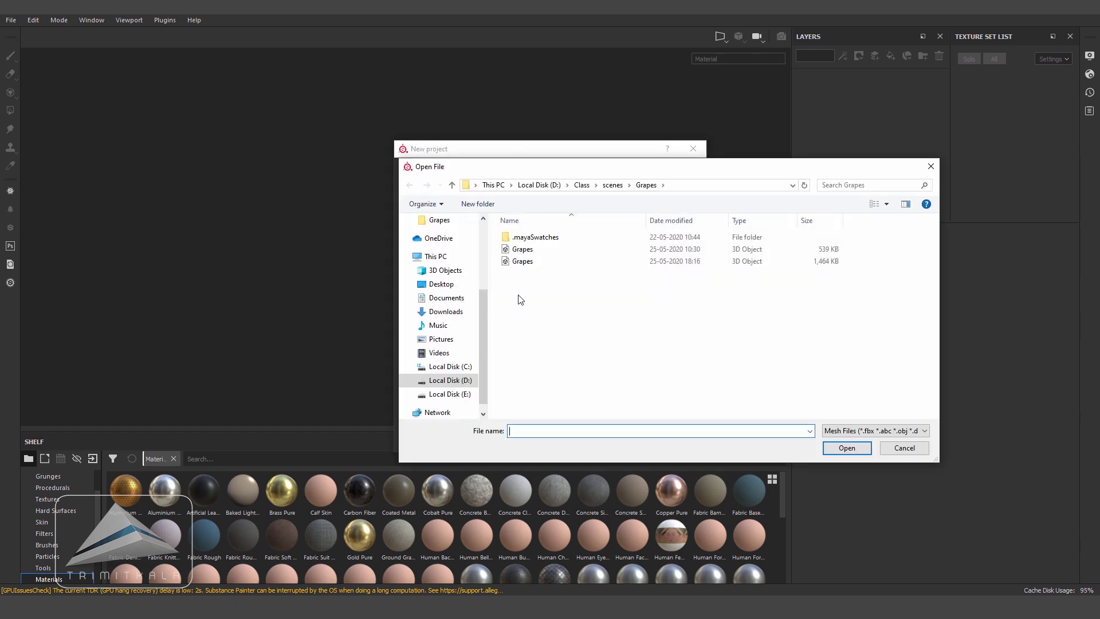
pyautogui.click(522, 260)
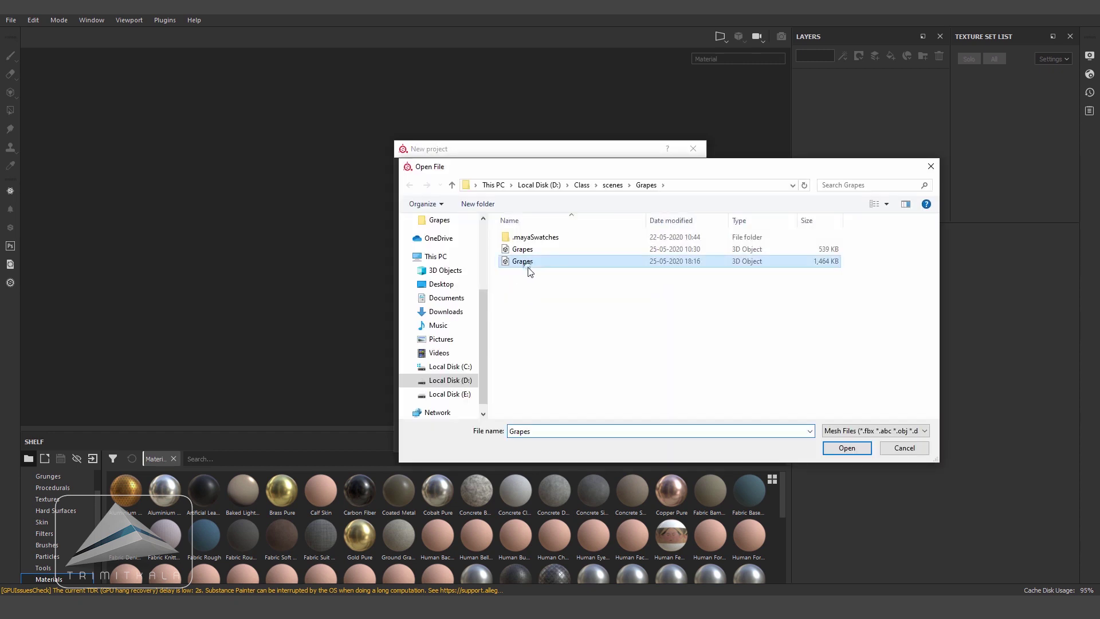
pyautogui.click(845, 447)
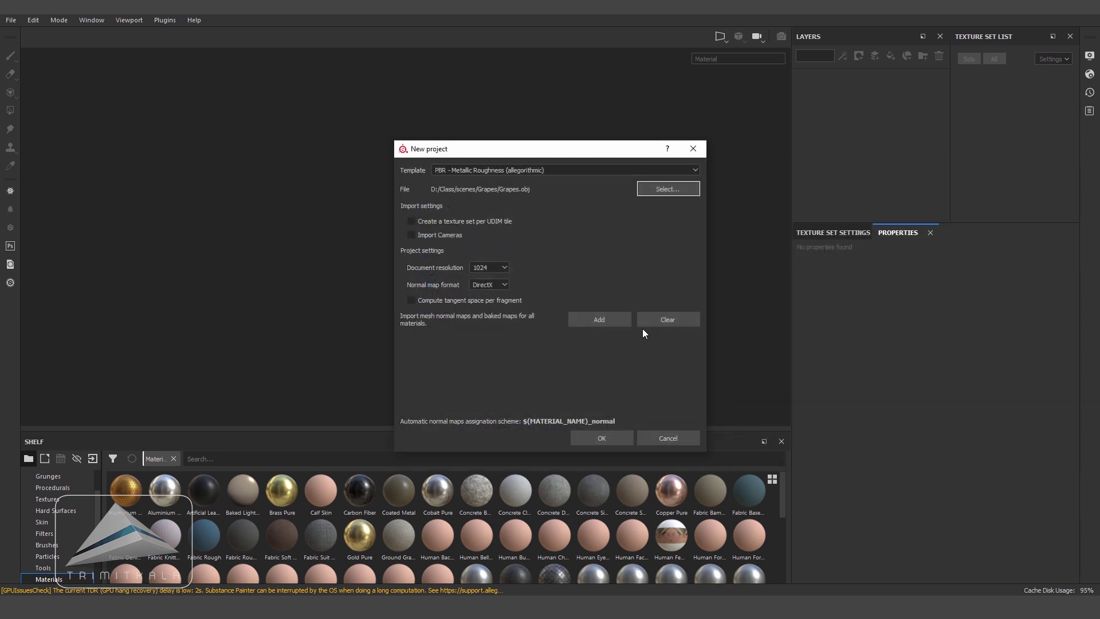
pyautogui.click(503, 268)
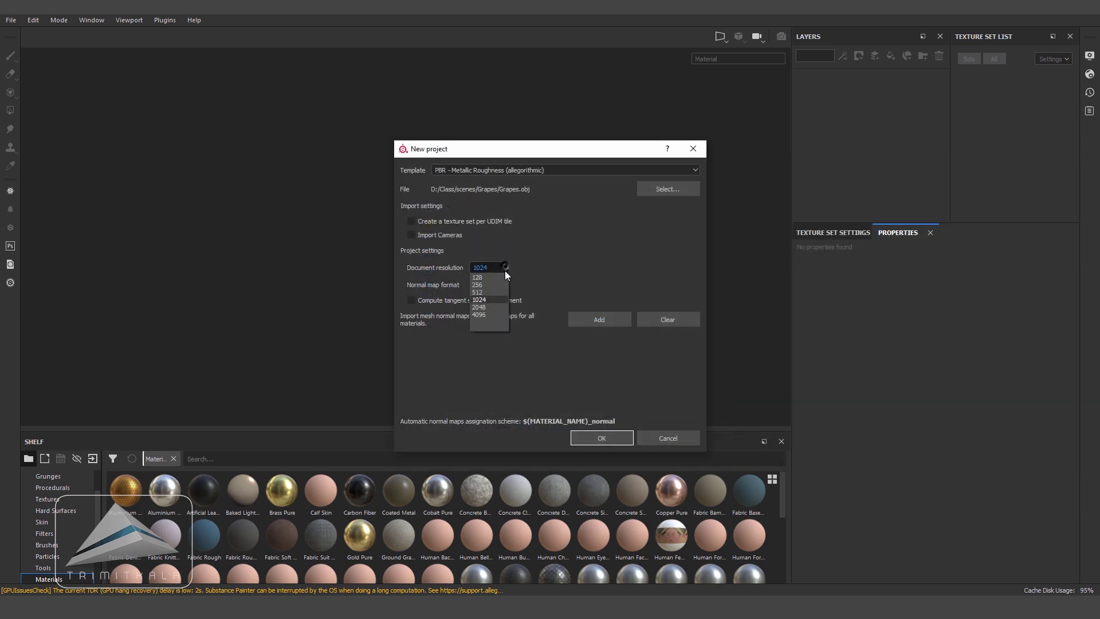
pyautogui.click(492, 307)
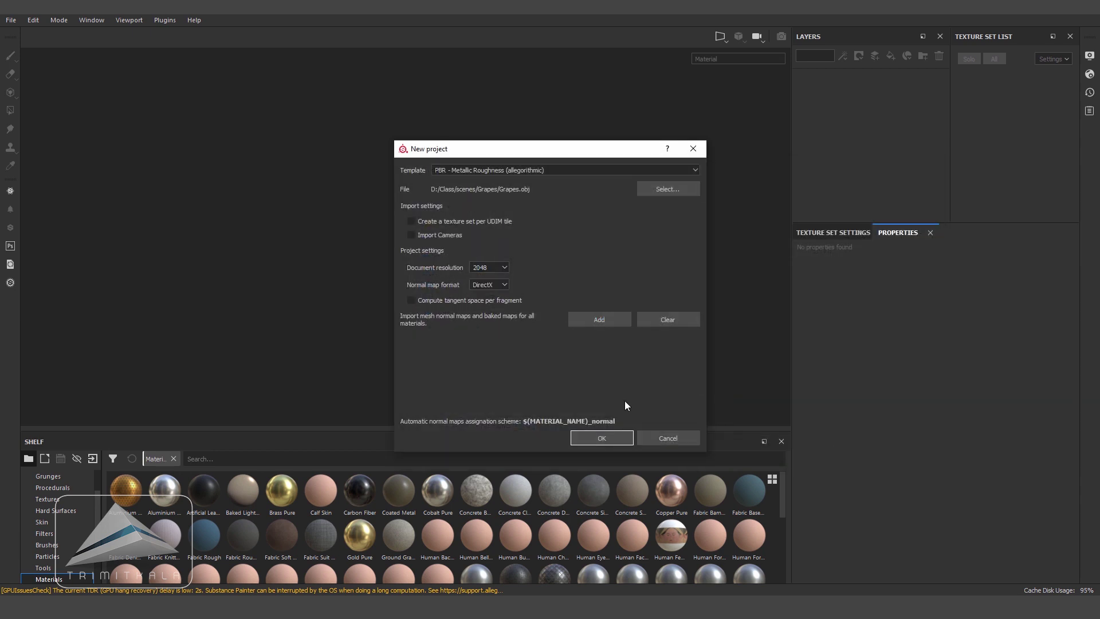
pyautogui.click(613, 438)
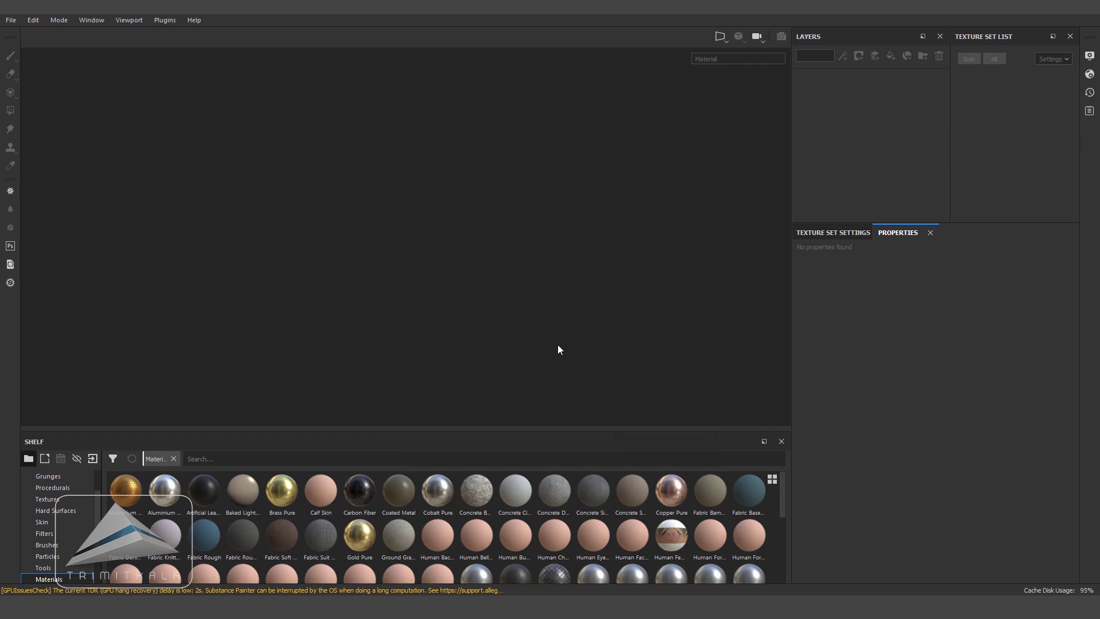
# Add a fill layer above Layer 1 and turn off its height, rough, metal and nrm channels
pyautogui.moveTo(510, 312)
pyautogui.keyDown('alt'); pyautogui.mouseDown()
pyautogui.moveTo(348, 312)
pyautogui.moveTo(613, 276)
pyautogui.mouseUp(); pyautogui.keyUp('alt')
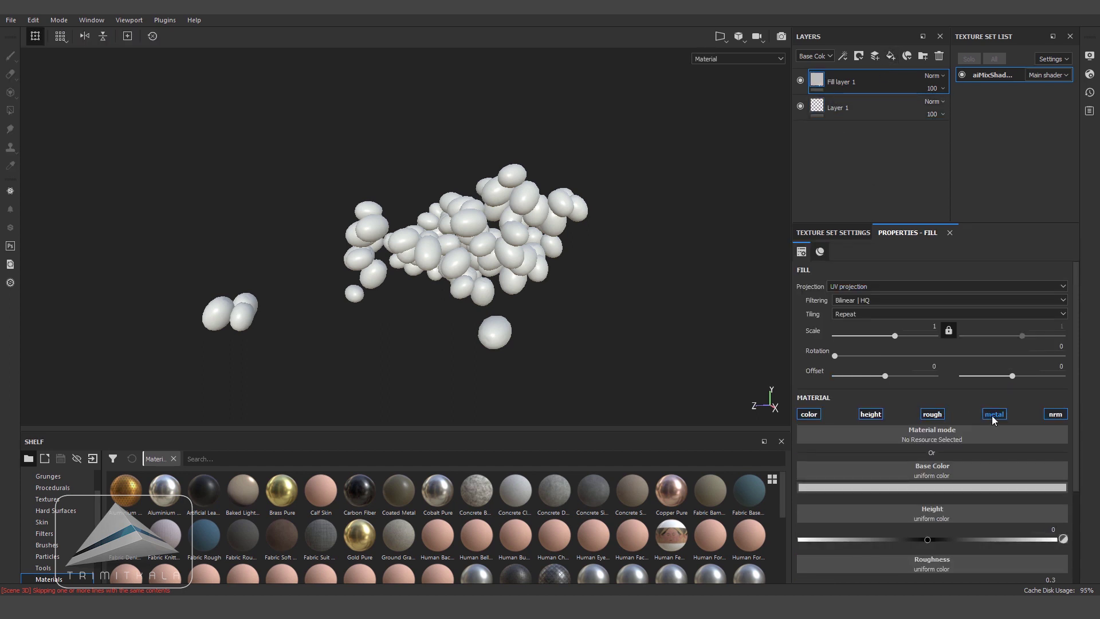
pyautogui.click(1056, 415)
pyautogui.click(933, 414)
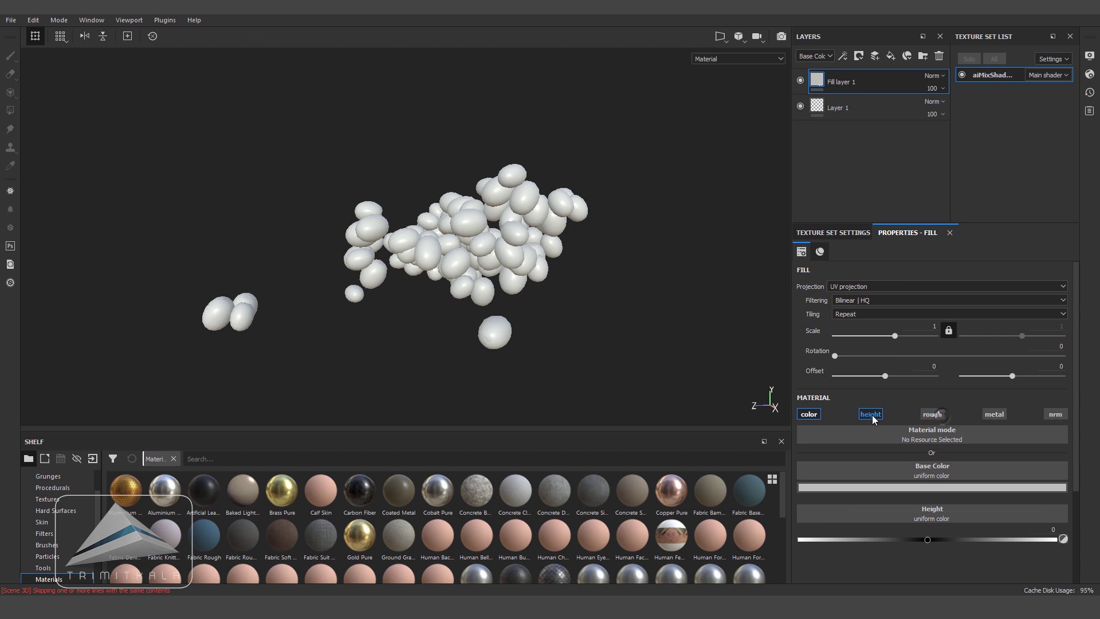
pyautogui.click(870, 414)
# Set the fill layer's Base Color to a dark red of about R 0.121, G 0.000, B 0.005
pyautogui.click(932, 486)
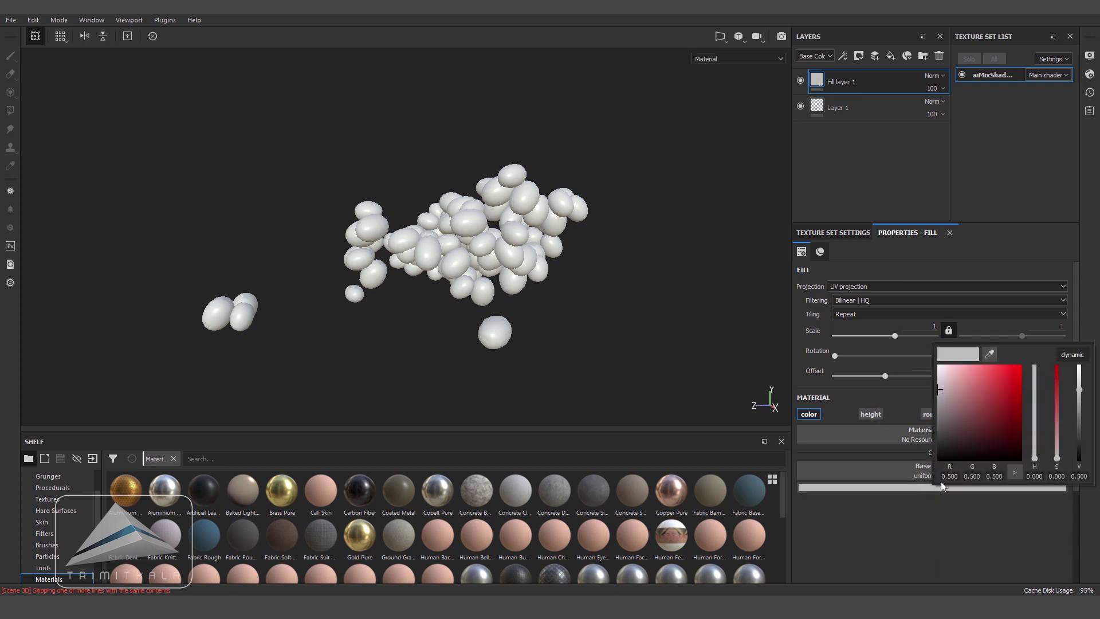
pyautogui.moveTo(1015, 414); pyautogui.dragTo(1035, 367)
pyautogui.click(1002, 426)
pyautogui.moveTo(1002, 426); pyautogui.dragTo(1013, 423)
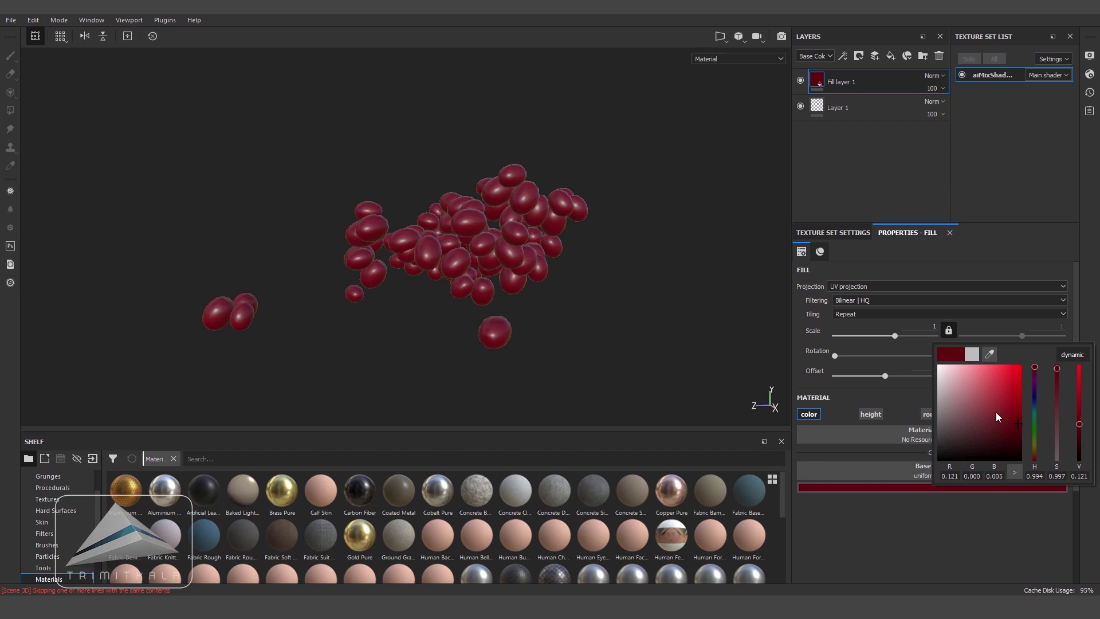
pyautogui.click(864, 161)
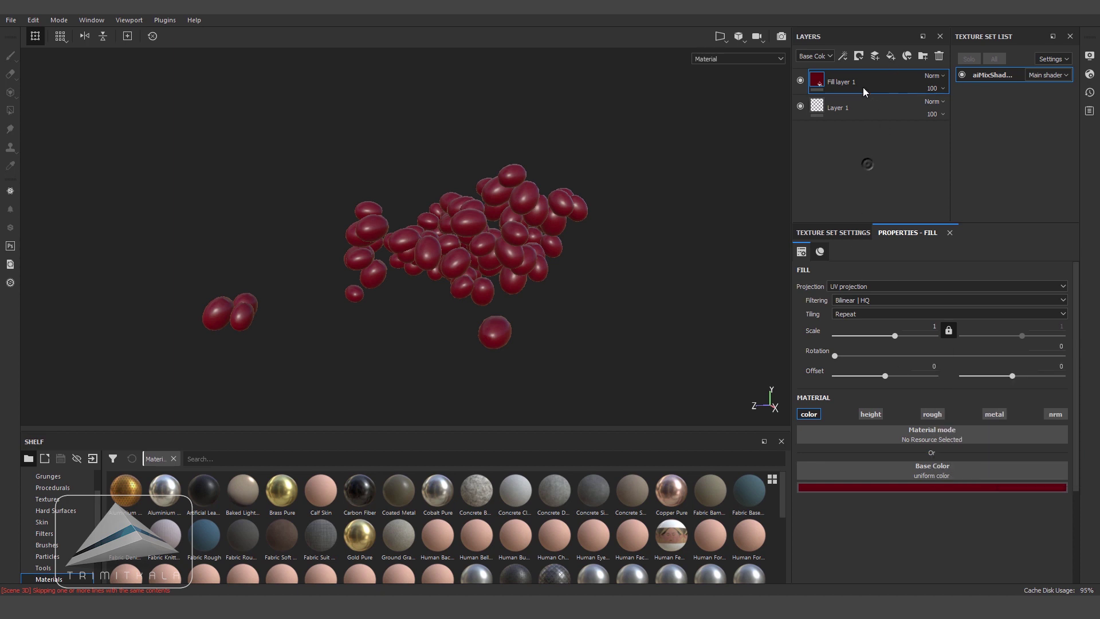
# Add a second fill layer above the red one and leave only its color channel enabled
pyautogui.click(891, 57)
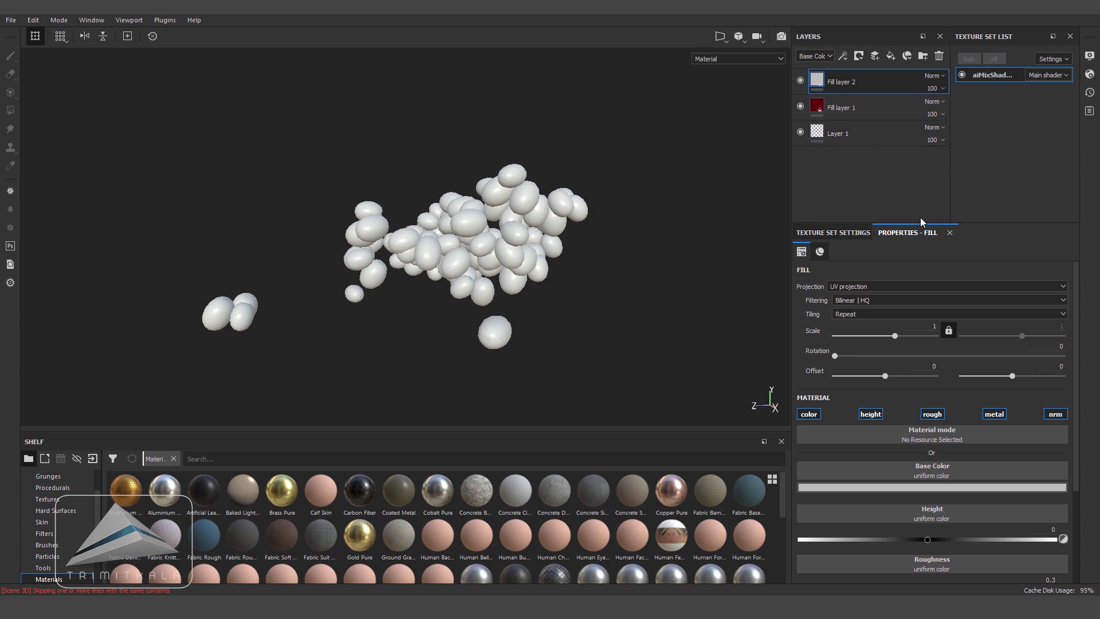
pyautogui.click(1055, 413)
pyautogui.click(994, 415)
pyautogui.click(932, 415)
pyautogui.click(870, 415)
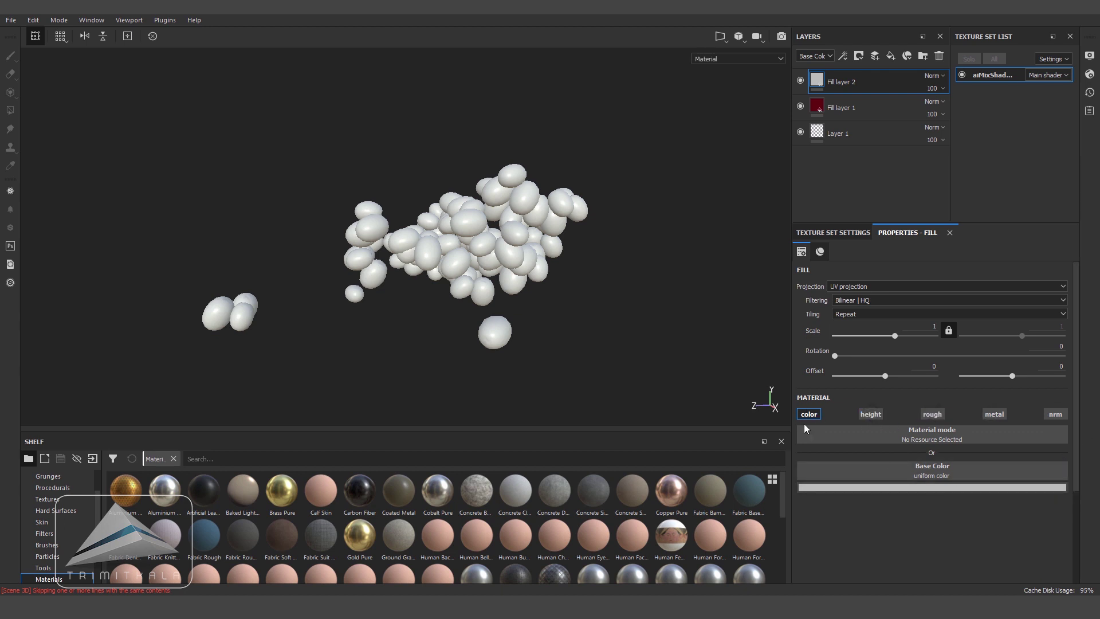
# Add a black mask to Fill layer 2 and add a fill effect to that mask
pyautogui.rightClick(816, 80)
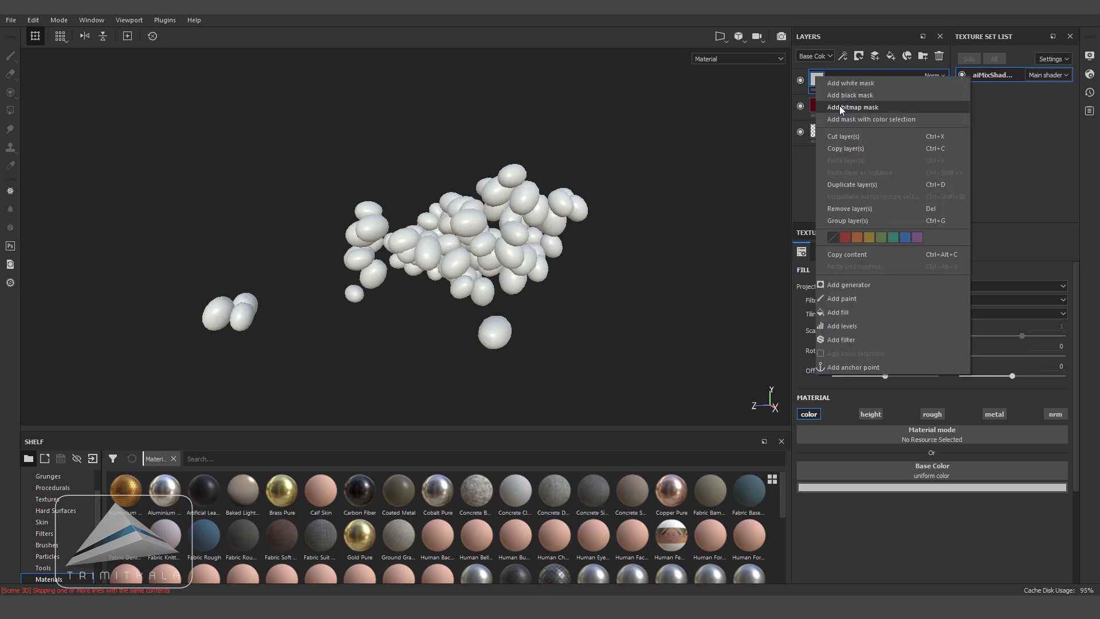
pyautogui.click(844, 98)
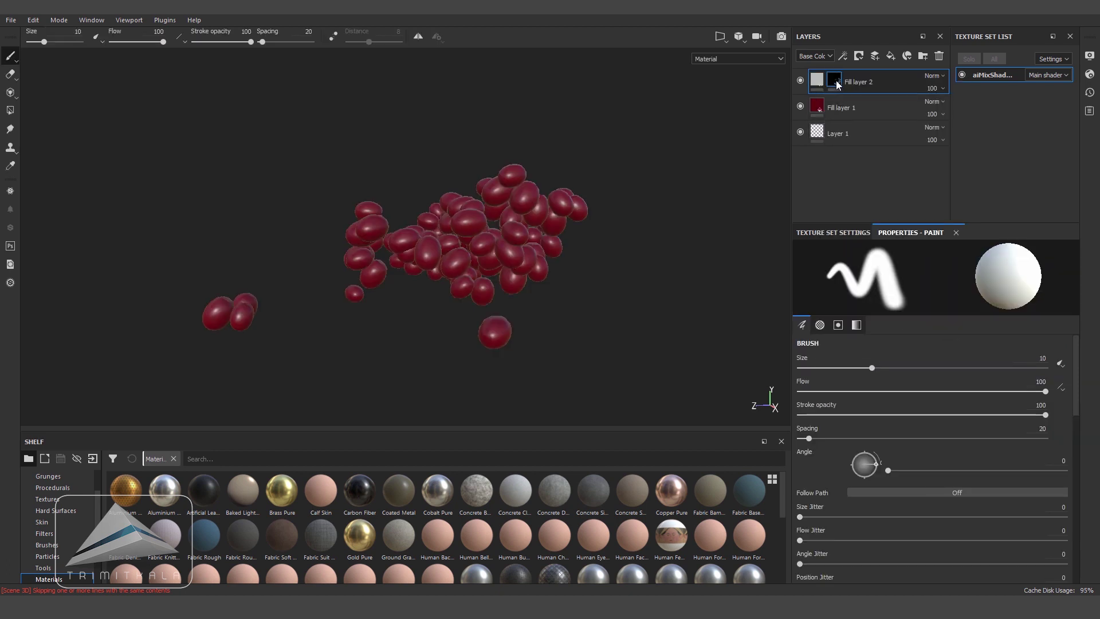
pyautogui.rightClick(836, 80)
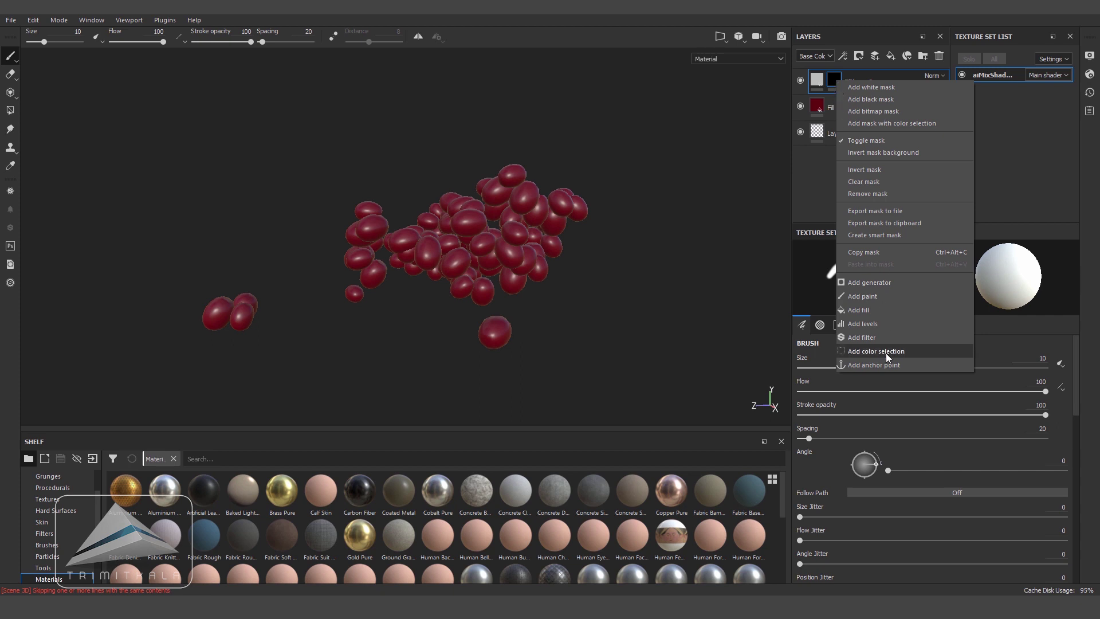
pyautogui.click(865, 308)
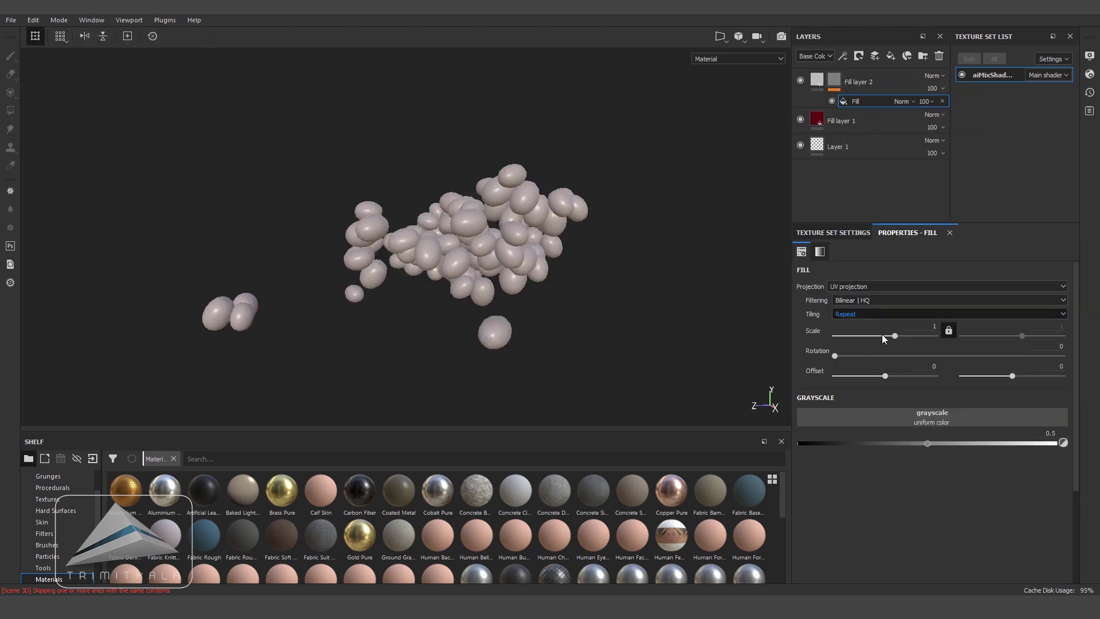
# Search the grayscale resources for grunge textures and assign Grunge Map 014 to the mask's fill
pyautogui.click(955, 416)
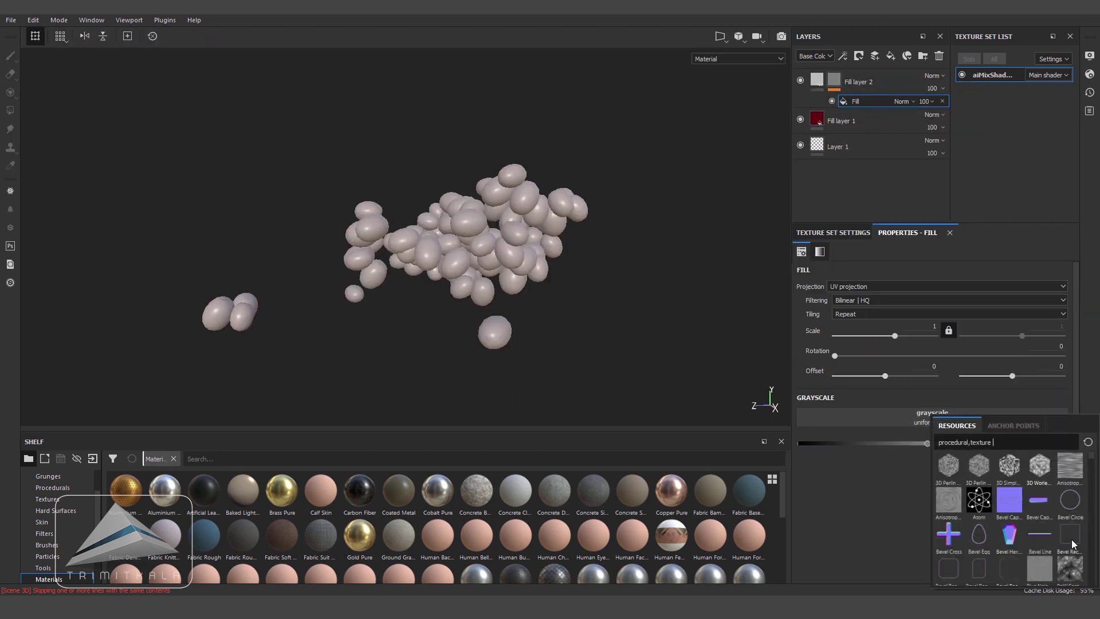
pyautogui.moveTo(1000, 442); pyautogui.dragTo(887, 419)
pyautogui.write('Grung')
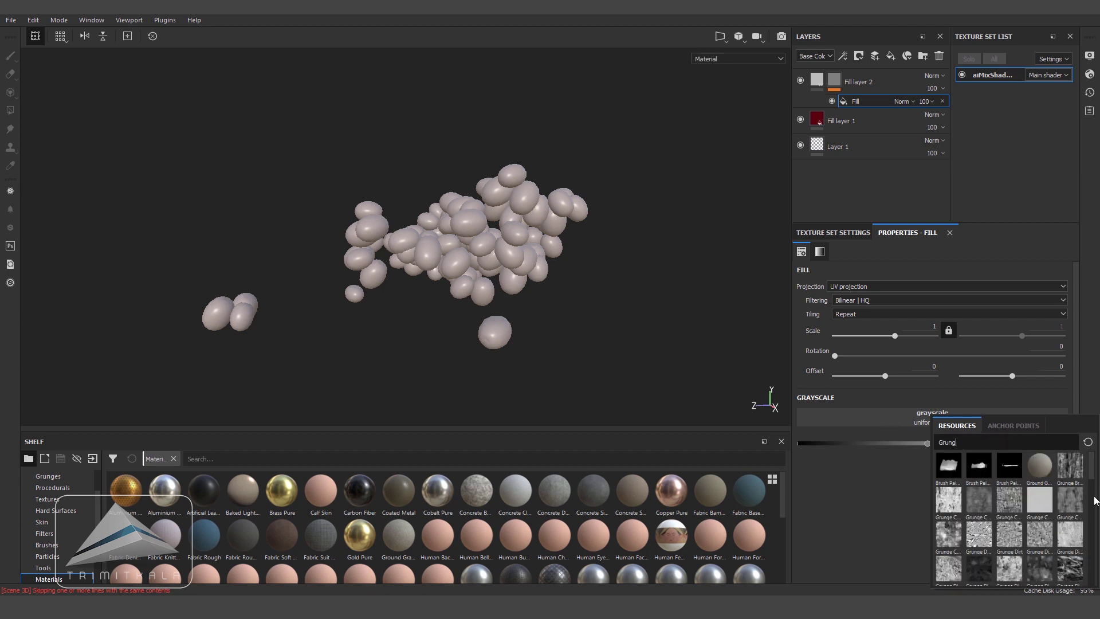
pyautogui.scroll(-1, 1094, 512)
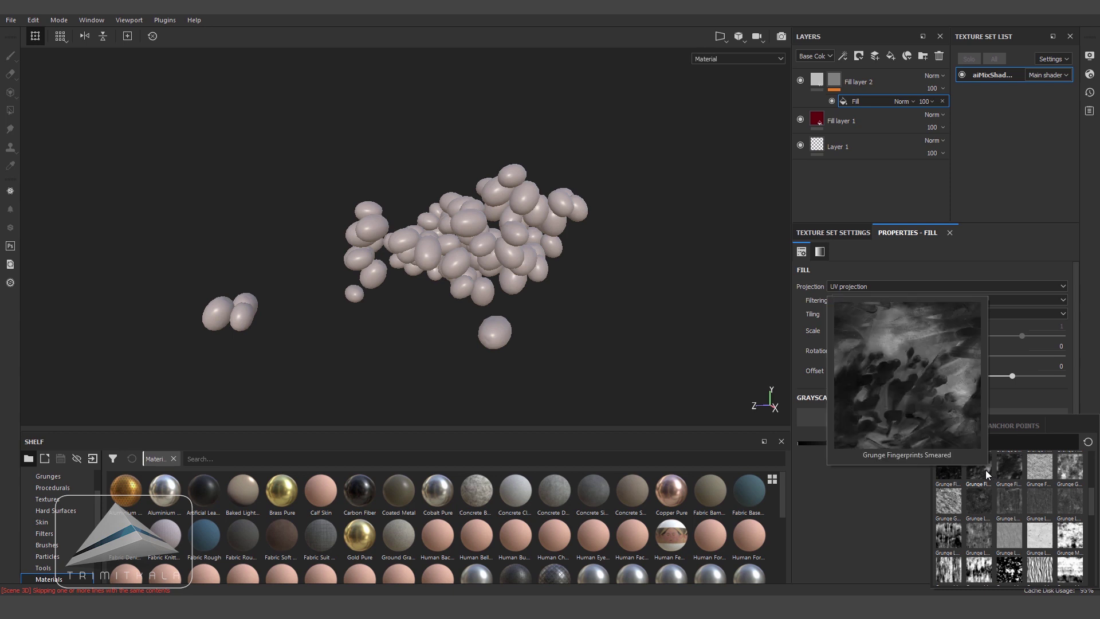
pyautogui.moveTo(1041, 526)
pyautogui.moveTo(1064, 569)
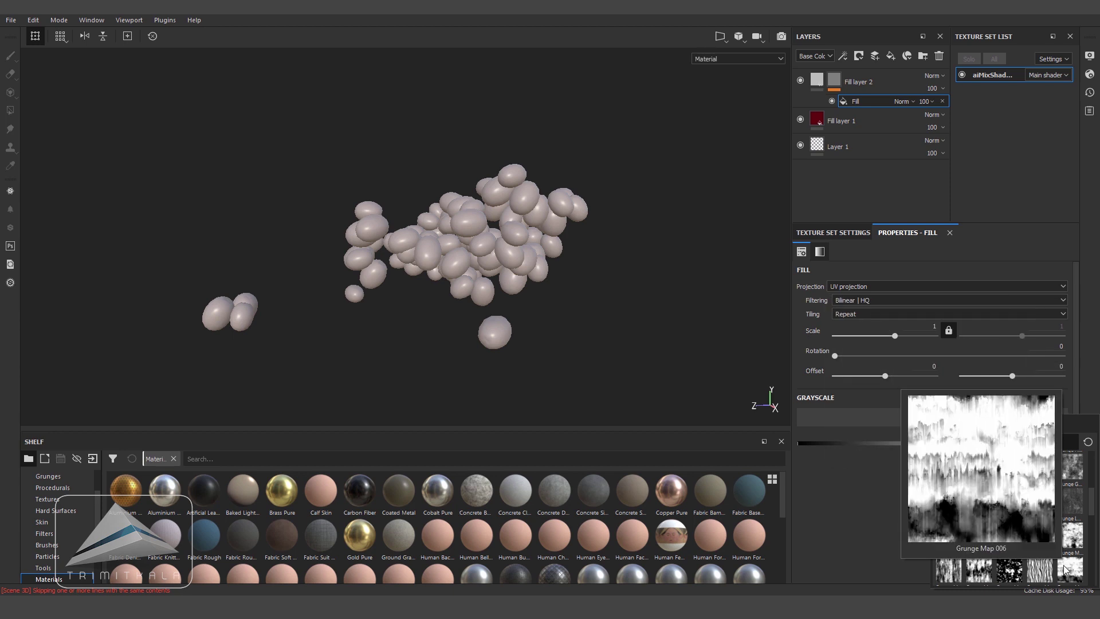
pyautogui.scroll(-3, 1094, 517)
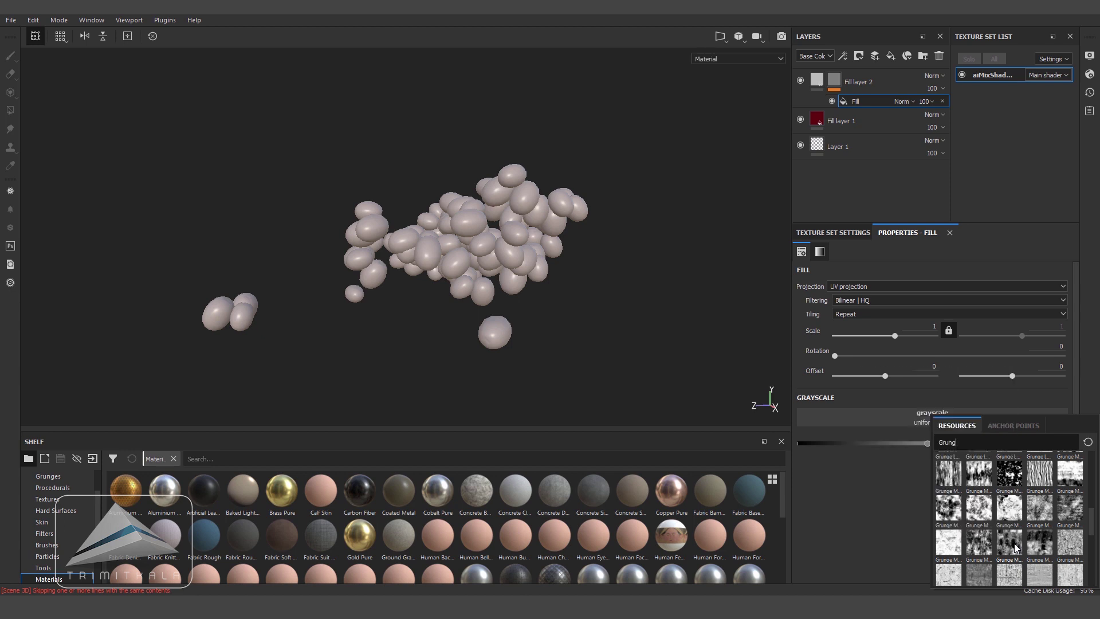
pyautogui.click(1009, 538)
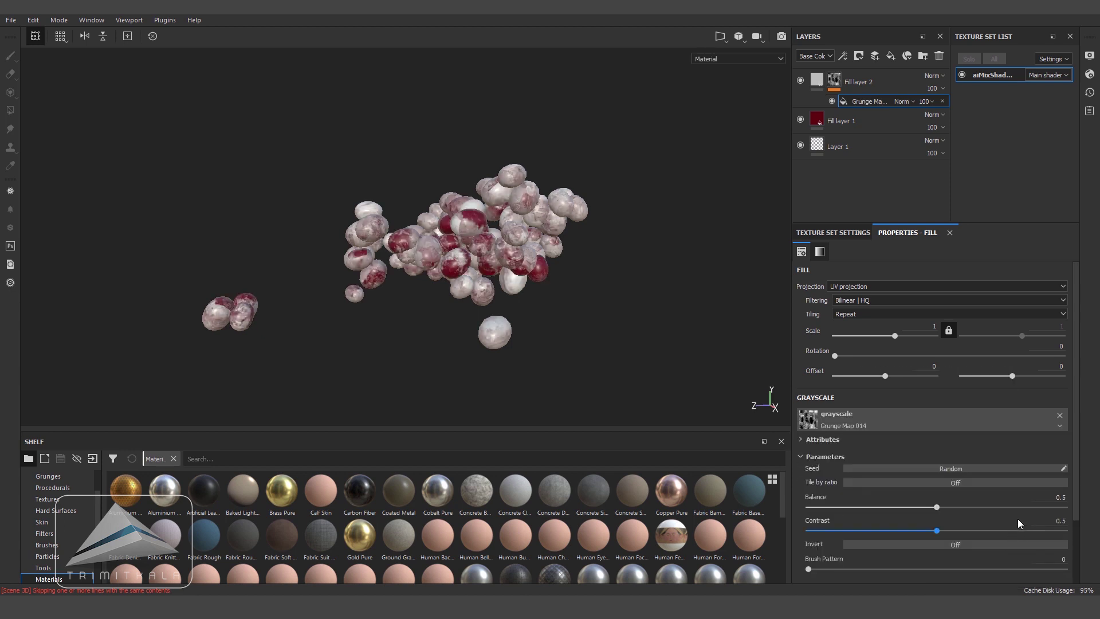
# Change the grunge mask fill to Tri-planar projection and set its scale to 0.95
pyautogui.moveTo(552, 304)
pyautogui.keyDown('alt'); pyautogui.mouseDown()
pyautogui.moveTo(606, 282)
pyautogui.moveTo(592, 290)
pyautogui.mouseUp(); pyautogui.keyUp('alt')
pyautogui.keyDown('alt'); pyautogui.moveTo(593, 289); pyautogui.dragTo(819, 313, button='right'); pyautogui.keyUp('alt')
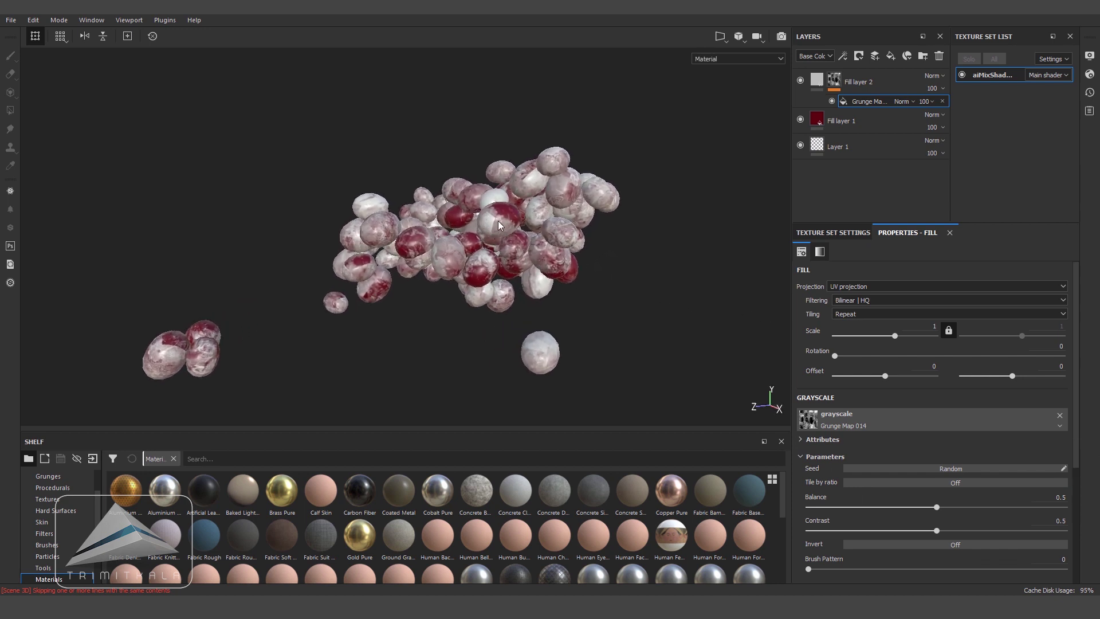
pyautogui.click(865, 286)
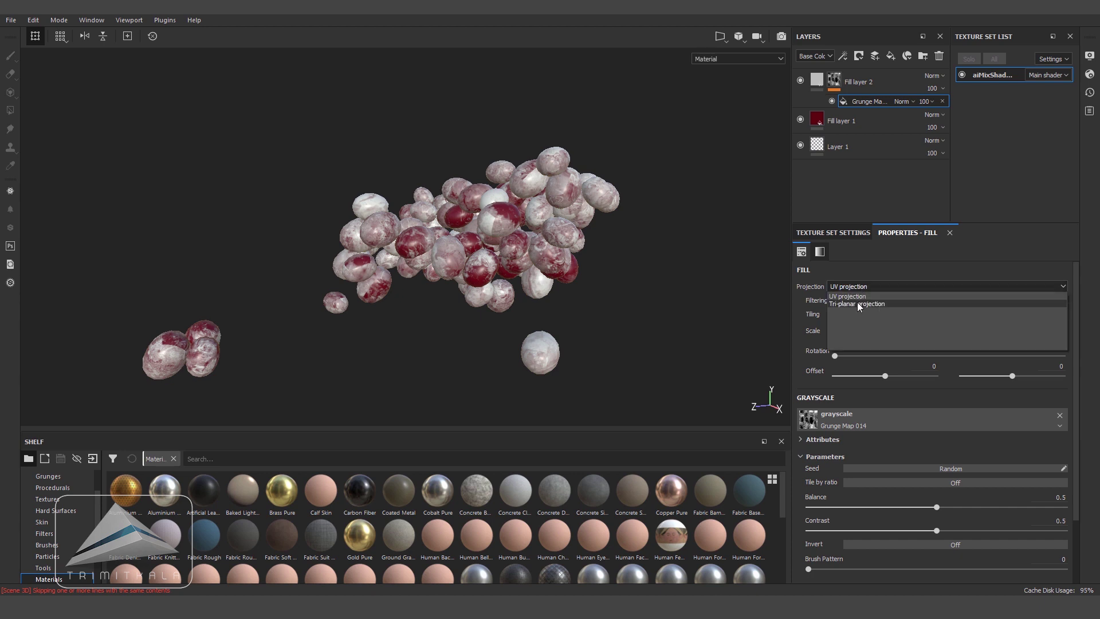
pyautogui.click(856, 303)
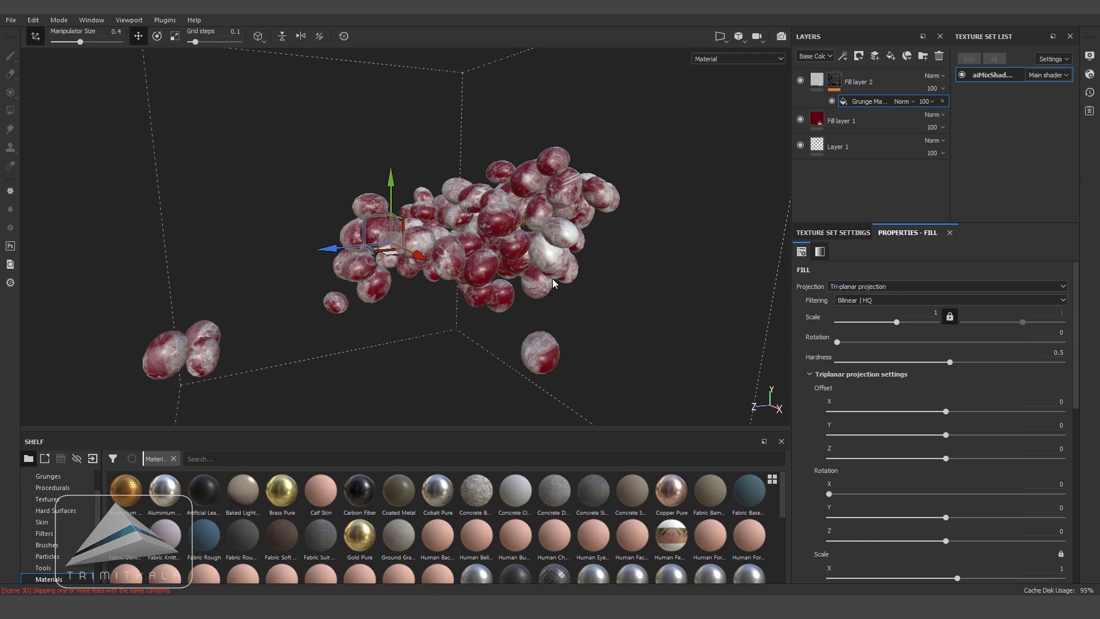
pyautogui.scroll(-8, 826, 336)
pyautogui.moveTo(936, 403); pyautogui.dragTo(926, 382)
pyautogui.scroll(5, 898, 356)
pyautogui.moveTo(897, 322); pyautogui.dragTo(967, 309)
pyautogui.write('0.95')
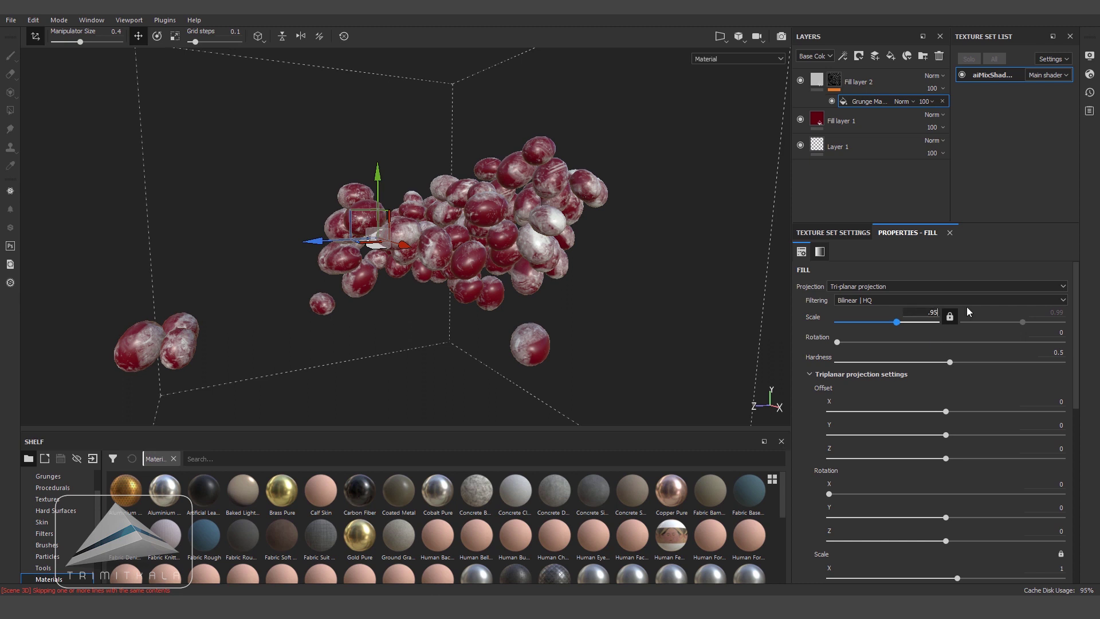
pyautogui.press('Return')
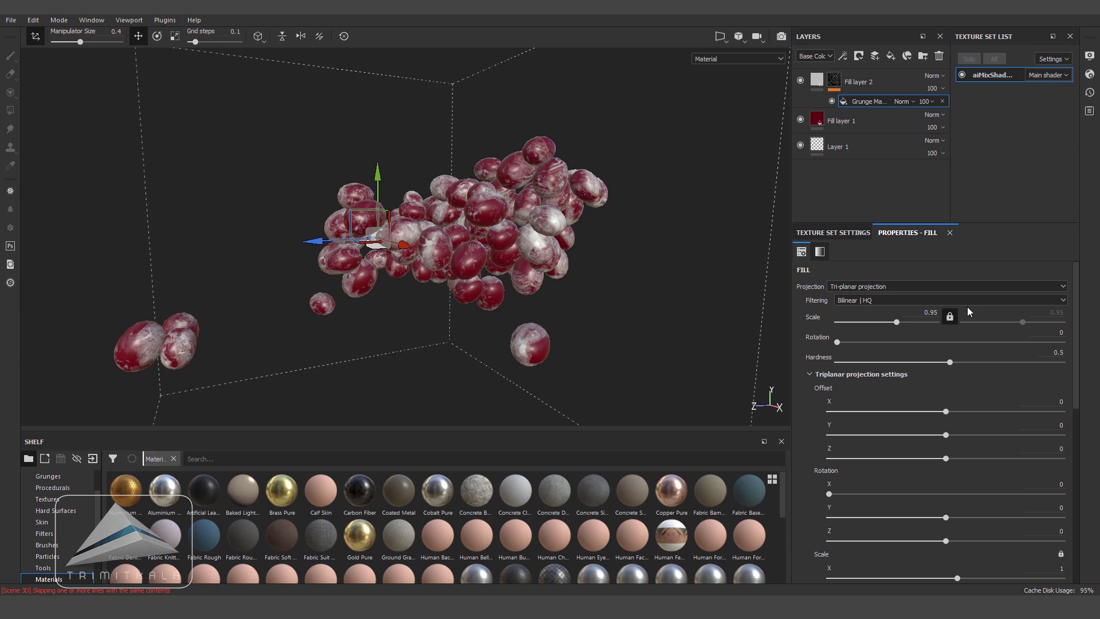
# Set Fill layer 2's Base Color to pure white, R 1.000, G 1.000, B 1.000
pyautogui.click(814, 83)
pyautogui.click(900, 485)
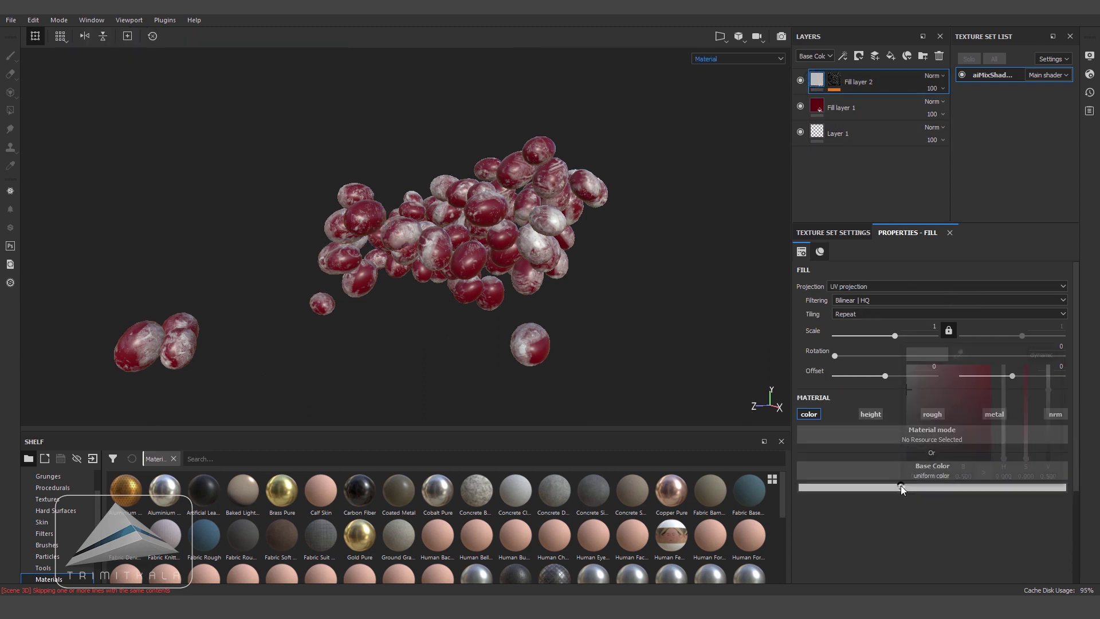
pyautogui.moveTo(912, 369); pyautogui.dragTo(851, 332)
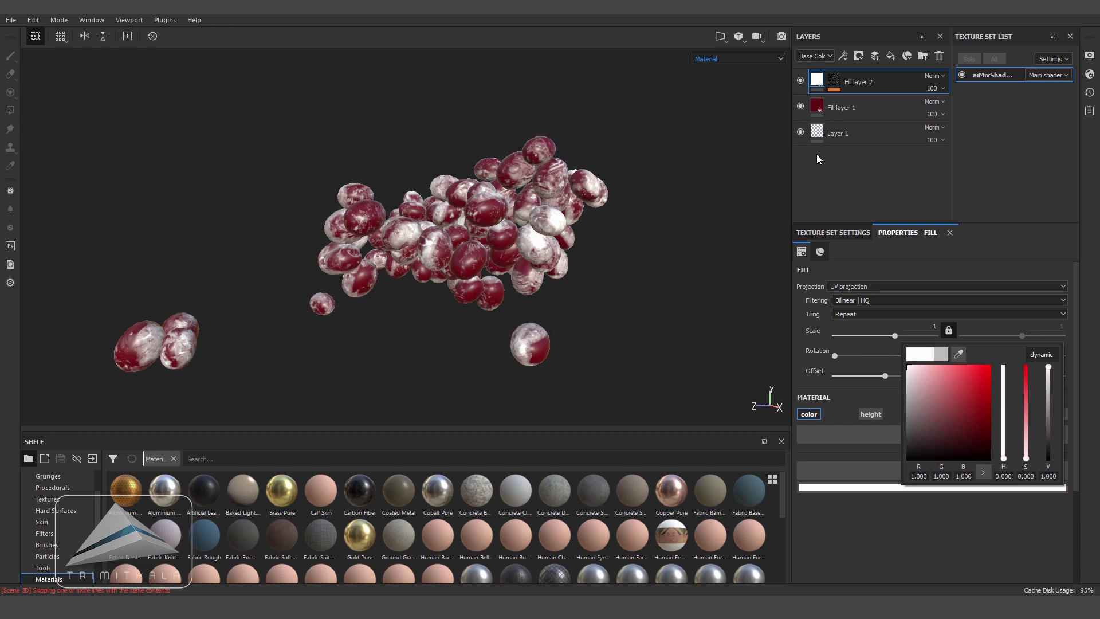
# Set Fill layer 1's Base Color to pure black, R 0.000, G 0.000, B 0.000
pyautogui.click(819, 113)
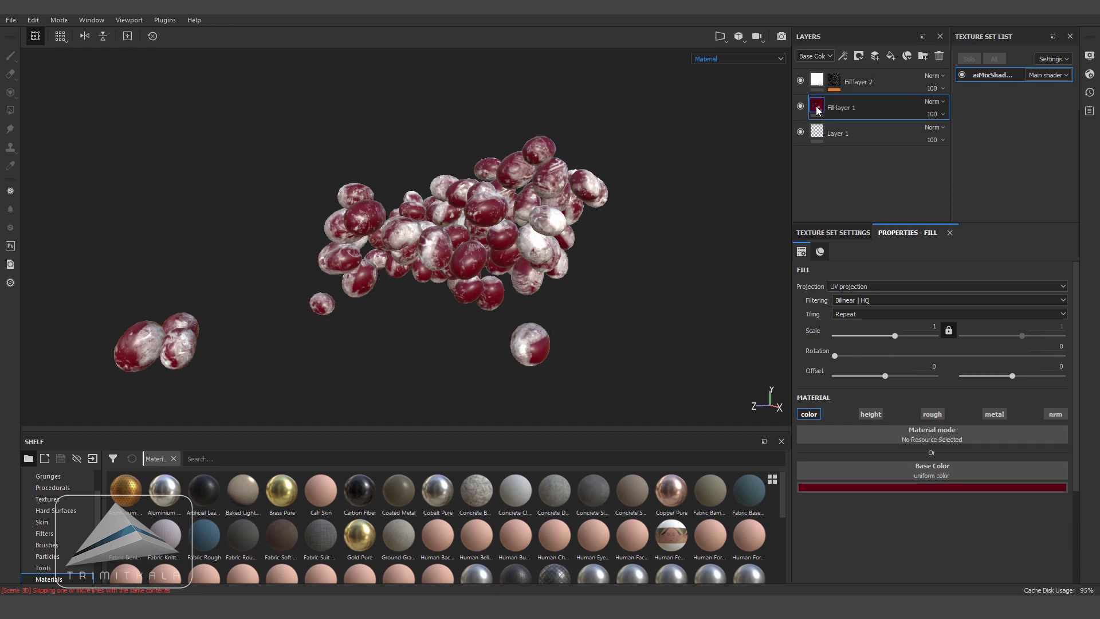
pyautogui.click(910, 488)
pyautogui.moveTo(936, 453); pyautogui.dragTo(890, 484)
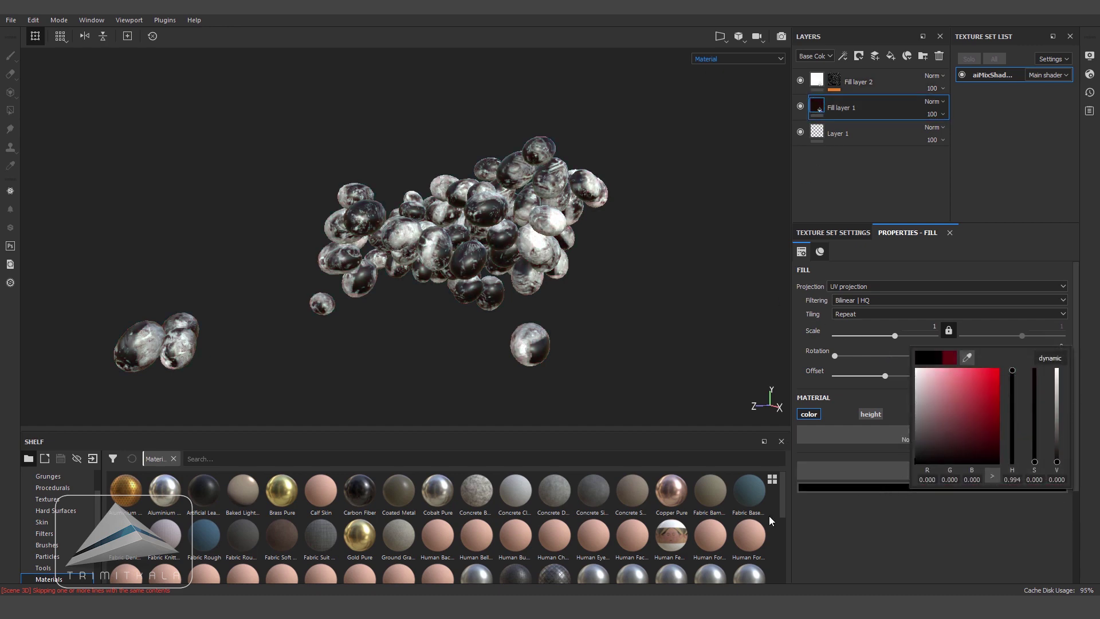
# Export the aiMixShader2SG texture set as 8-bit png at 2048x2048 with the PBR MetalRough config
pyautogui.click(10, 19)
pyautogui.click(36, 222)
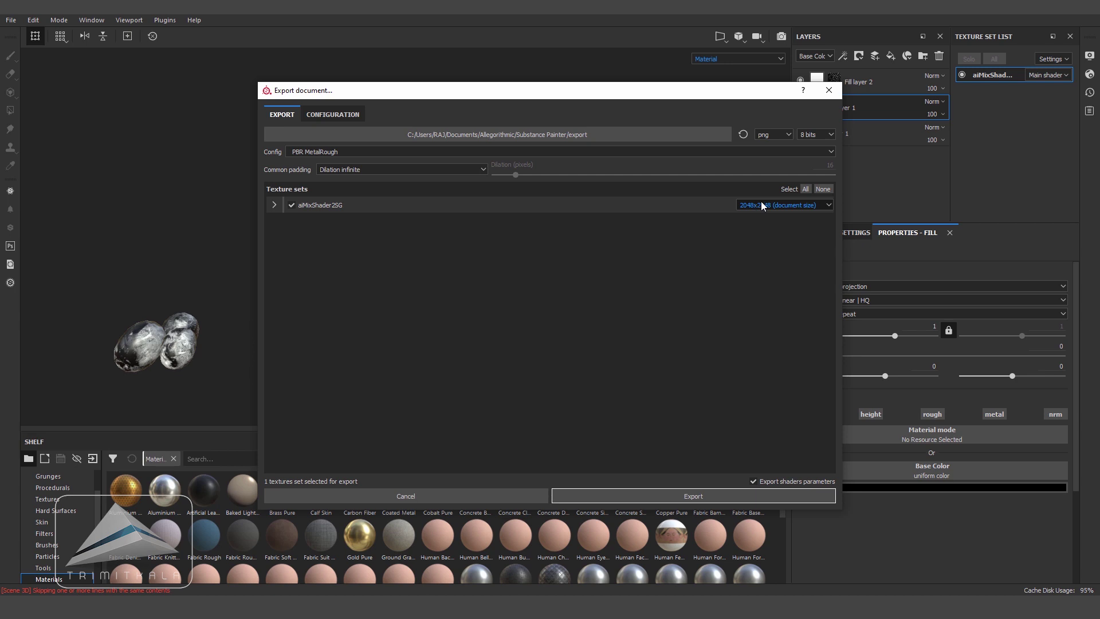
pyautogui.click(273, 205)
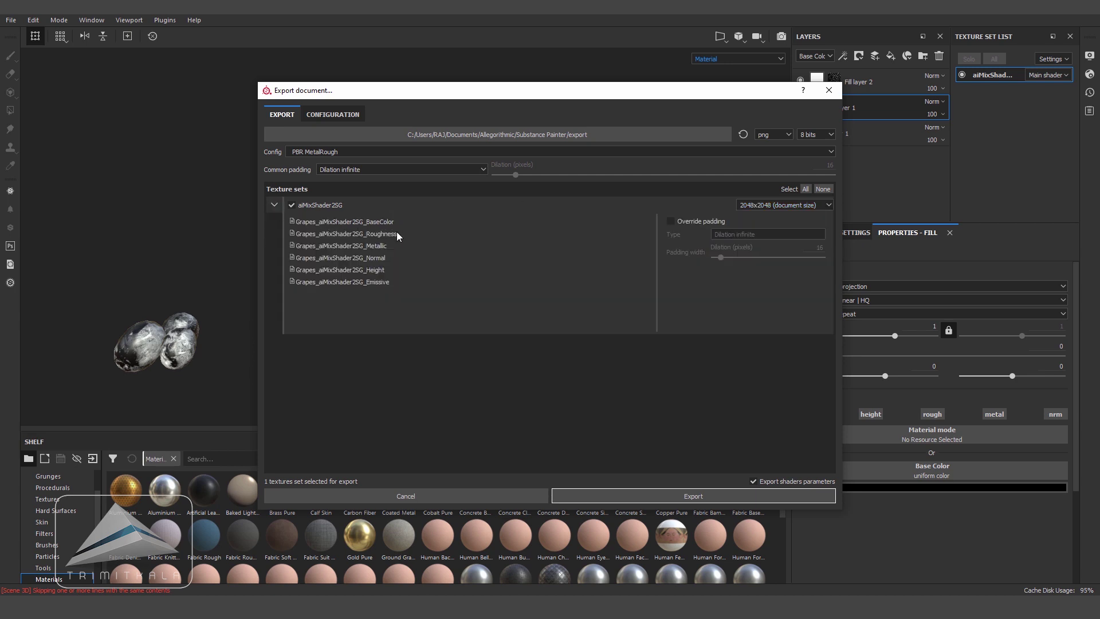
pyautogui.click(713, 494)
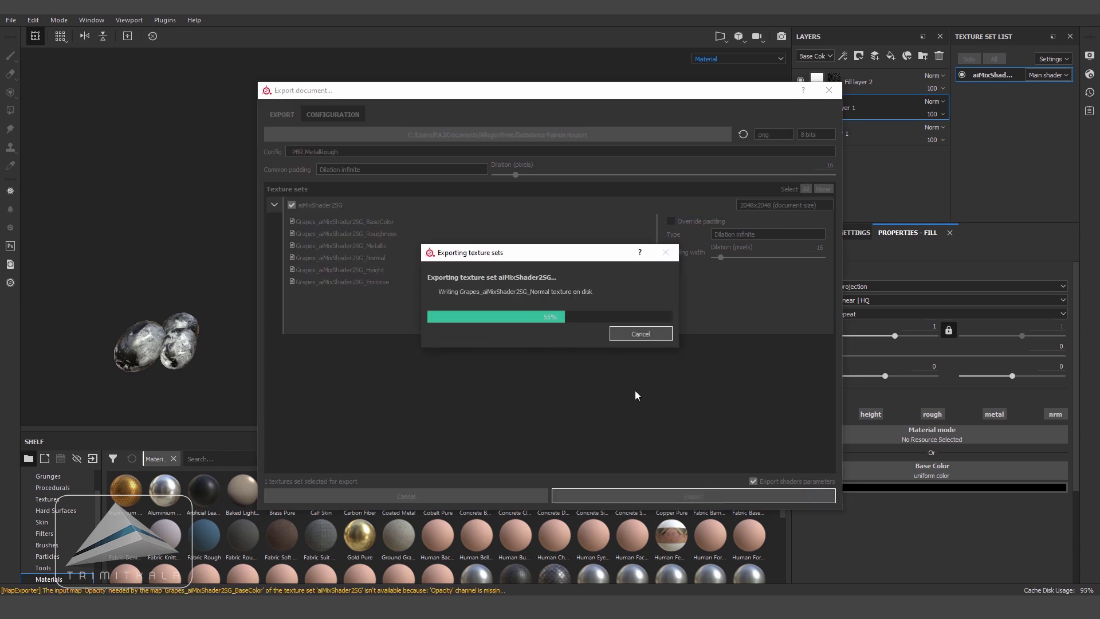
# Open the export folder and delete every exported map except Grapes_aiMixShader2SG_BaseColor
pyautogui.click(517, 311)
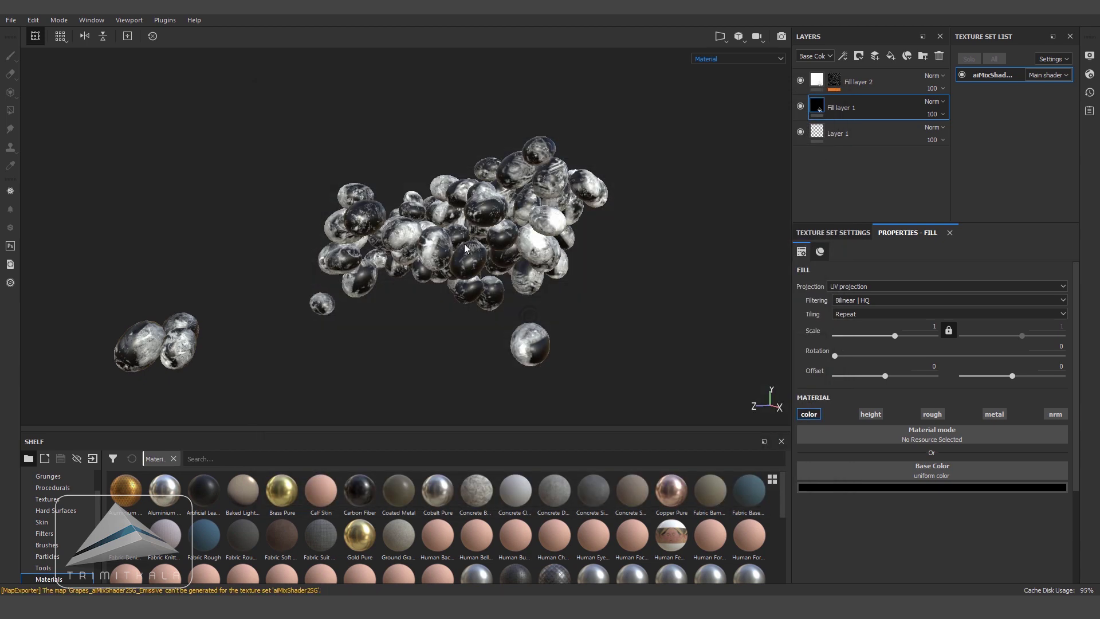
pyautogui.moveTo(576, 293); pyautogui.dragTo(297, 222)
pyautogui.press('Delete')
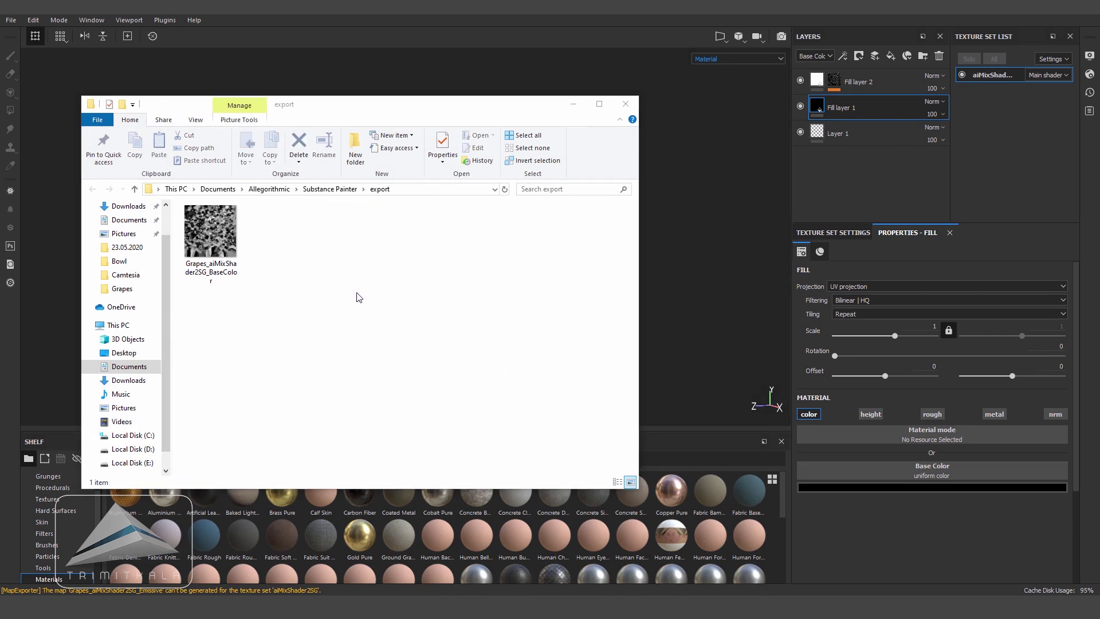
# View the exported Grapes_aiMixShader2SG_BaseColor image enlarged to examine its black-and-white pattern
pyautogui.press('Return')
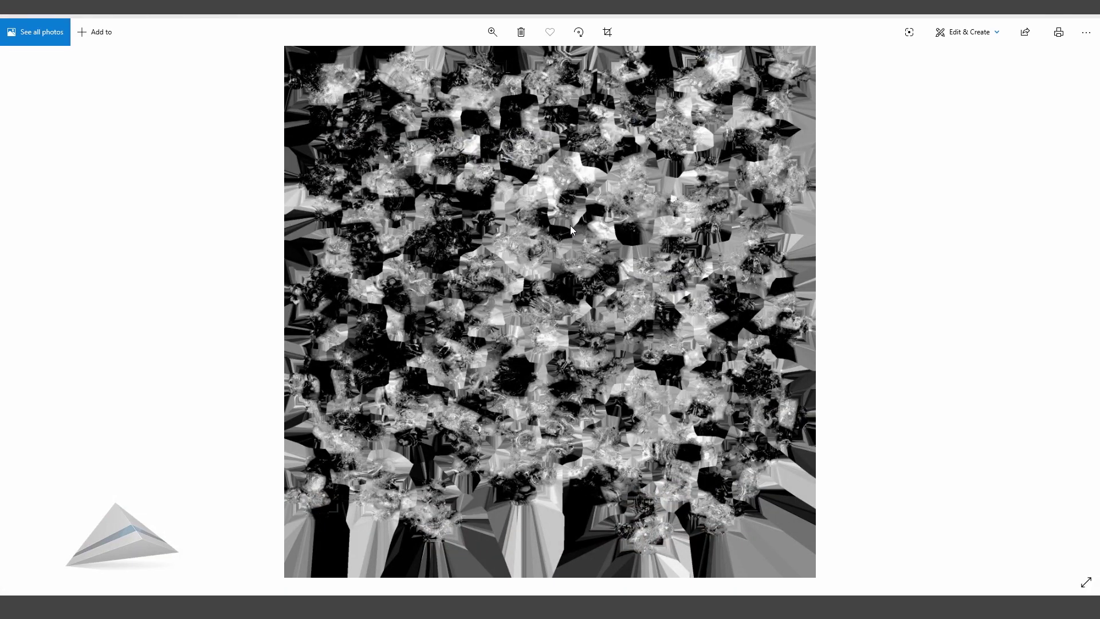
pyautogui.click(492, 32)
pyautogui.moveTo(437, 62)
pyautogui.mouseDown()
pyautogui.moveTo(583, 69)
pyautogui.moveTo(427, 70)
pyautogui.mouseUp()
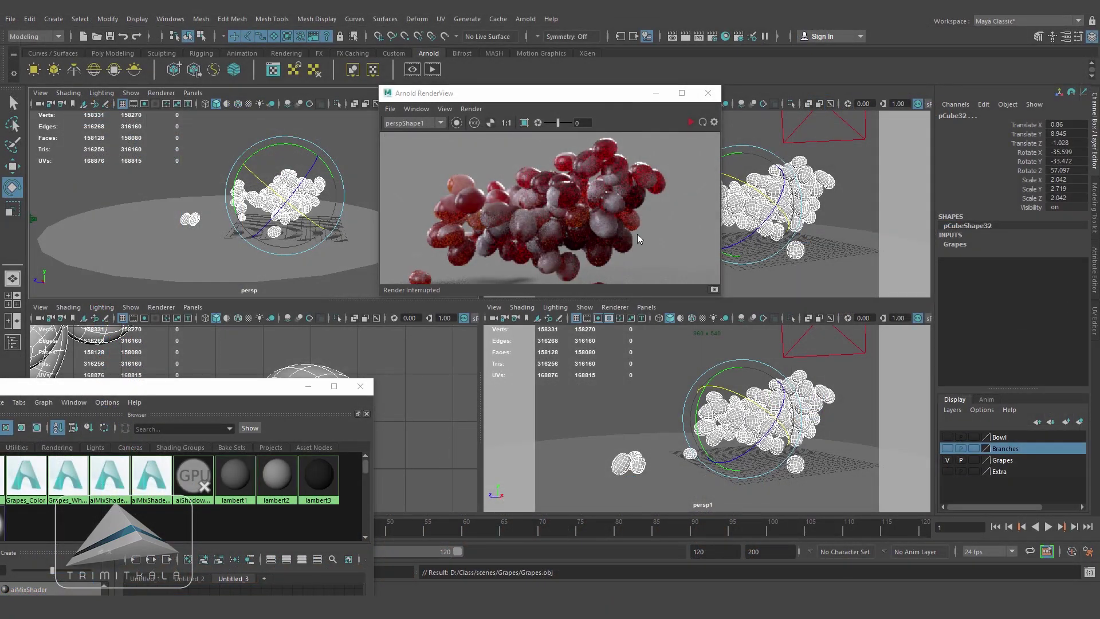
# Switch to Maya and, in Hypershade, disconnect simplexNoise1 from the Mix input of aiMixShader_Grapes, making room beside the shader
pyautogui.moveTo(258, 391); pyautogui.dragTo(575, 137)
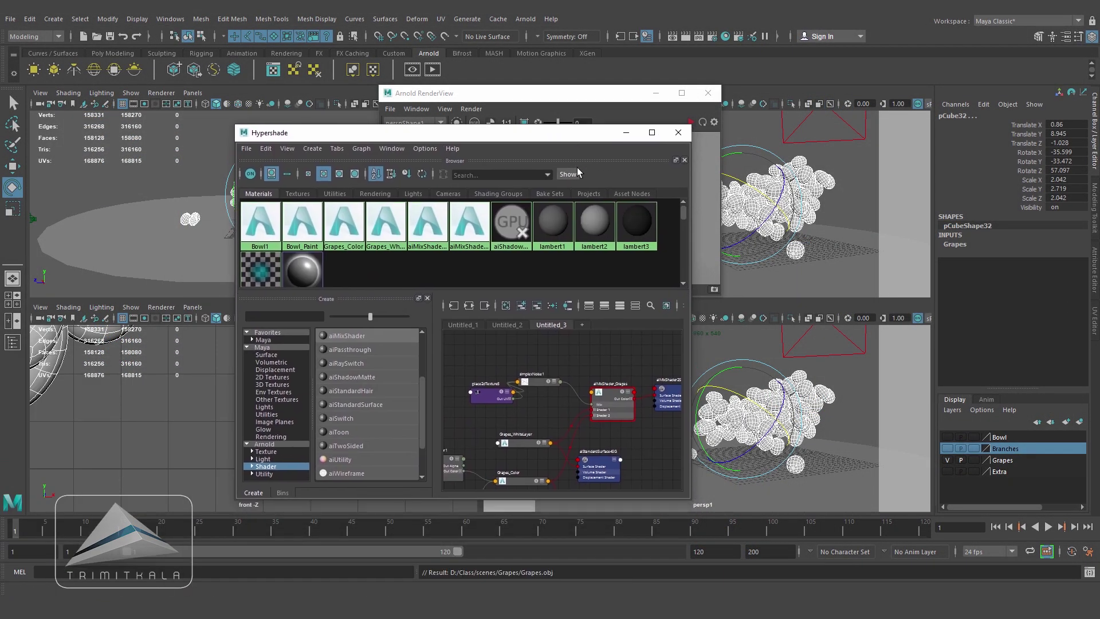
pyautogui.scroll(5, 544, 371)
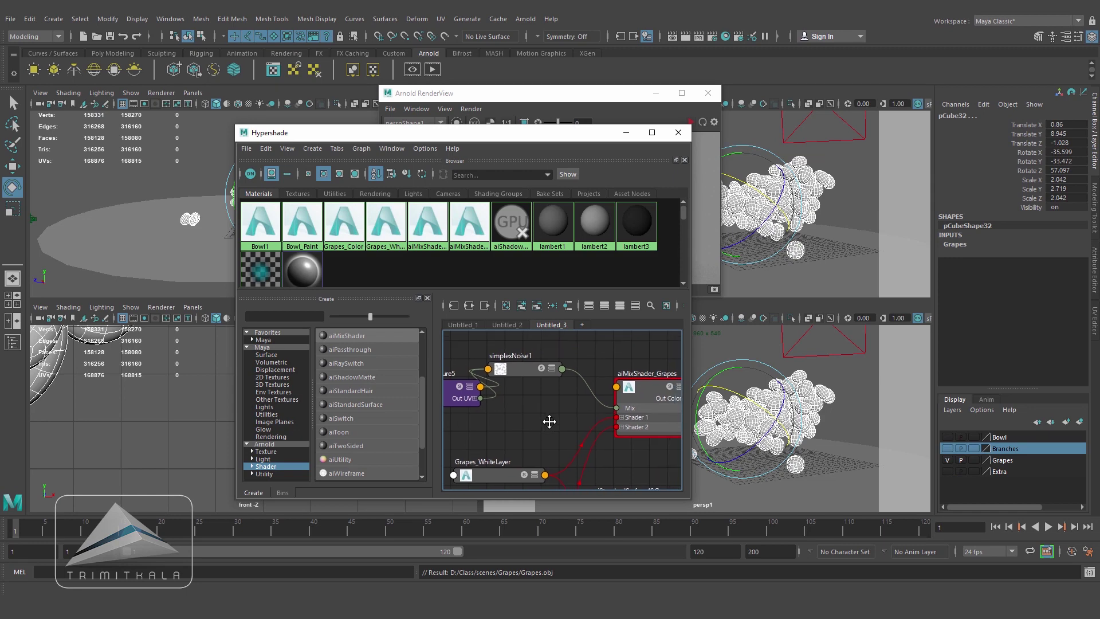
pyautogui.moveTo(556, 346); pyautogui.dragTo(470, 428)
pyautogui.click(602, 399)
pyautogui.press('Delete')
pyautogui.moveTo(527, 404); pyautogui.dragTo(531, 340)
pyautogui.click(463, 374)
pyautogui.moveTo(463, 374); pyautogui.dragTo(448, 348)
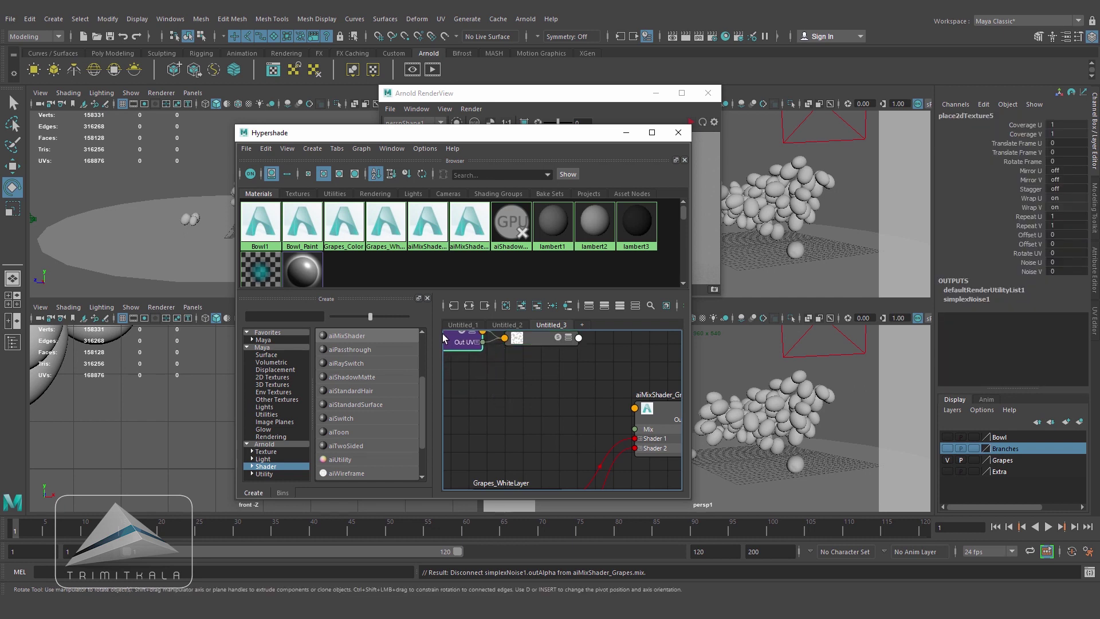
# Create a 2D File texture node and place it with its placement node beside aiMixShader_Grapes
pyautogui.click(275, 376)
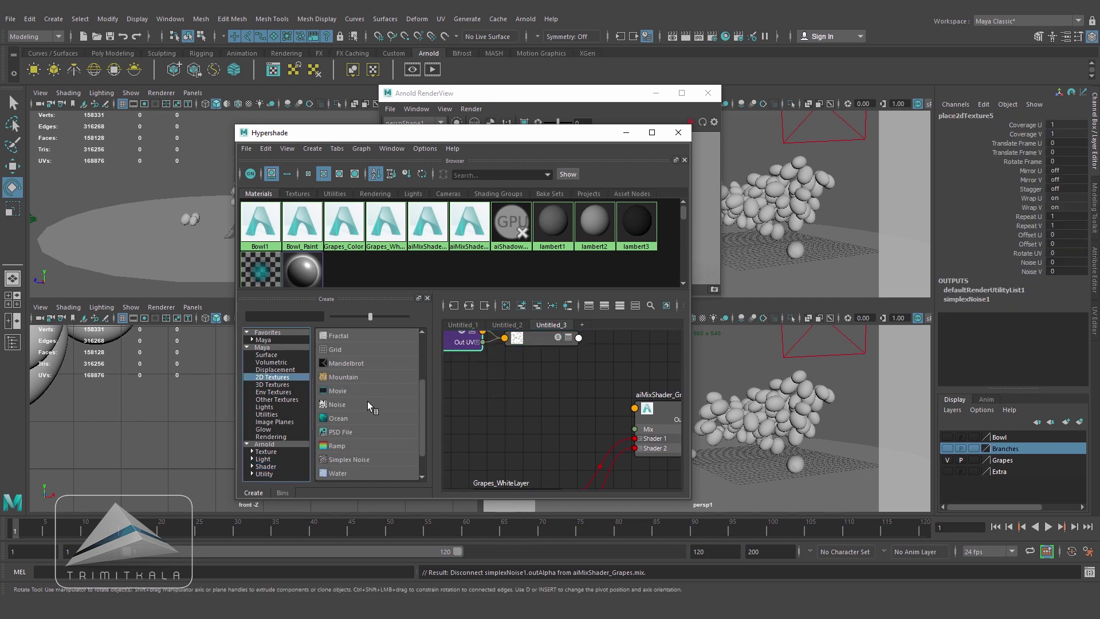
pyautogui.moveTo(417, 391); pyautogui.dragTo(417, 335)
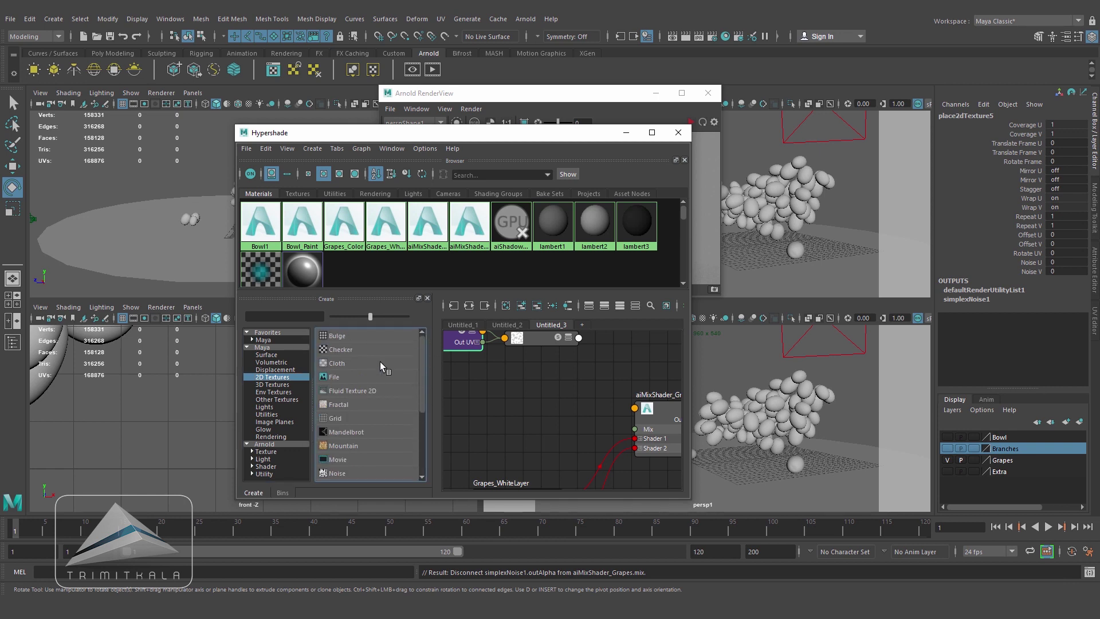
pyautogui.click(340, 377)
pyautogui.moveTo(496, 402); pyautogui.dragTo(435, 381)
pyautogui.moveTo(618, 393); pyautogui.dragTo(539, 376)
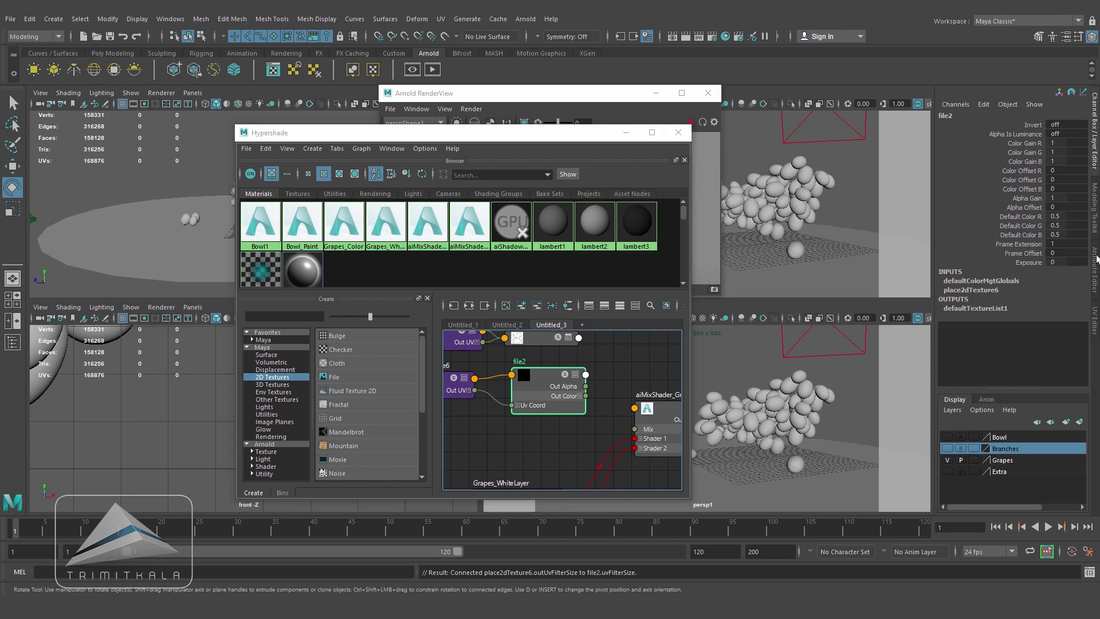
# Load Grapes_aiMixShader2SG_BaseColor.png from sourceimages\Grapes as the new file node's image
pyautogui.click(1095, 259)
pyautogui.click(1064, 269)
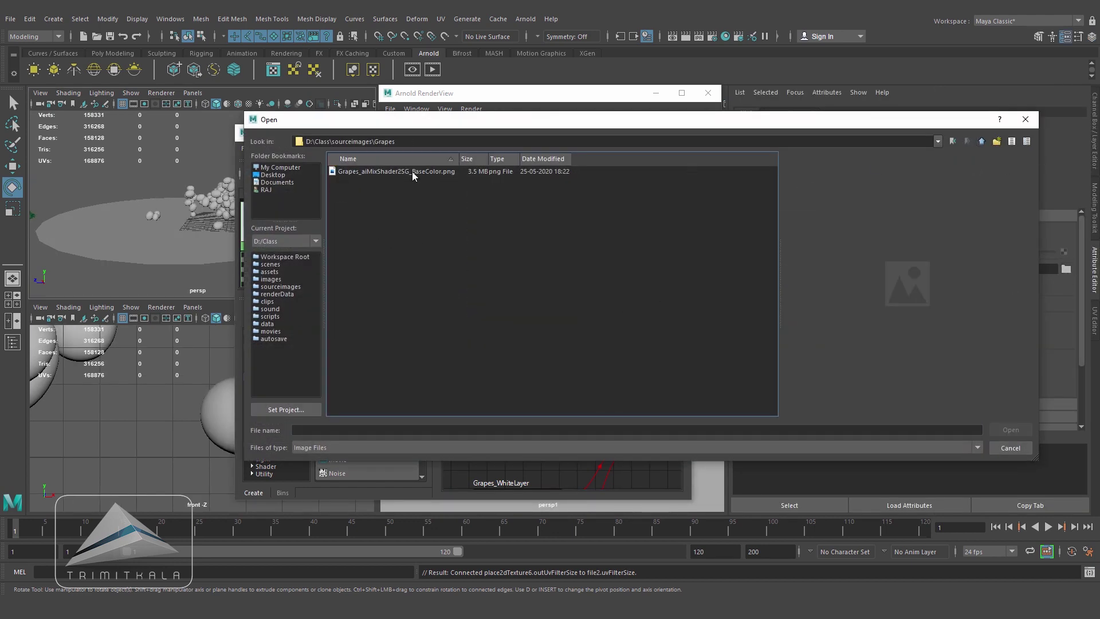
pyautogui.click(413, 171)
pyautogui.click(1011, 430)
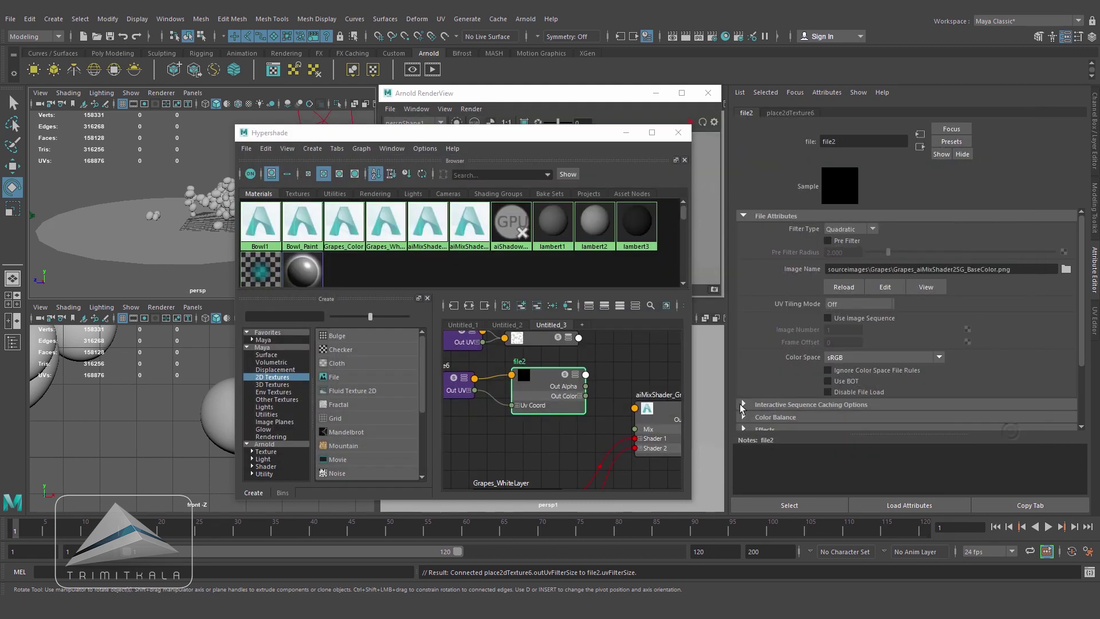
# Try driving the Mix input of aiMixShader_Grapes with file2's Out Alpha, preview it in the Arnold render, and remove the connection
pyautogui.click(659, 408)
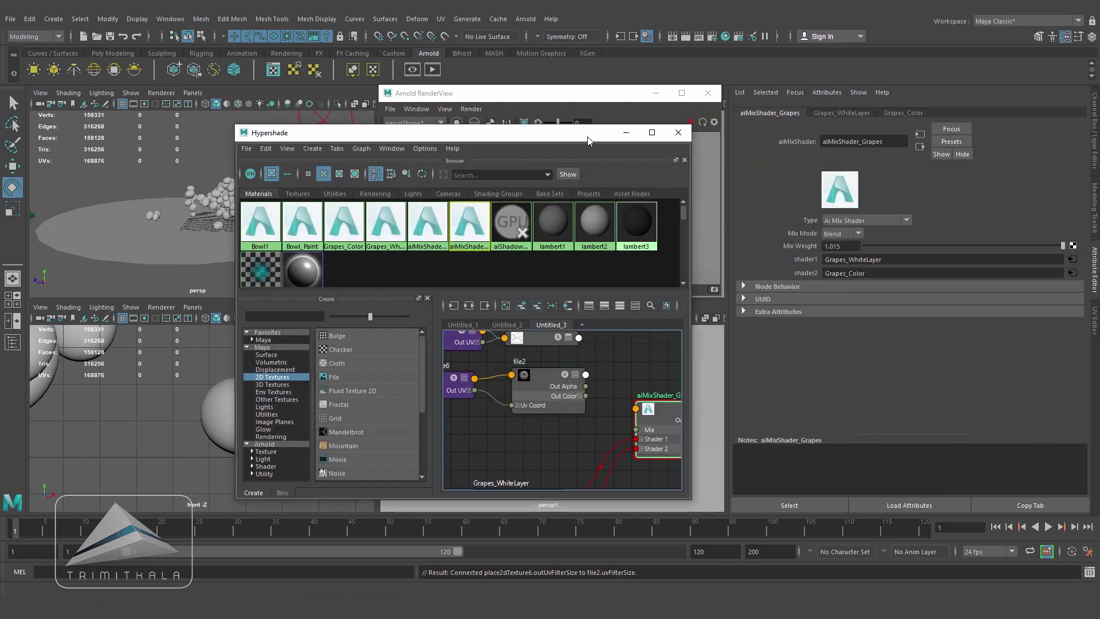
pyautogui.moveTo(435, 132); pyautogui.dragTo(300, 143)
pyautogui.moveTo(755, 287); pyautogui.dragTo(802, 248, button='middle')
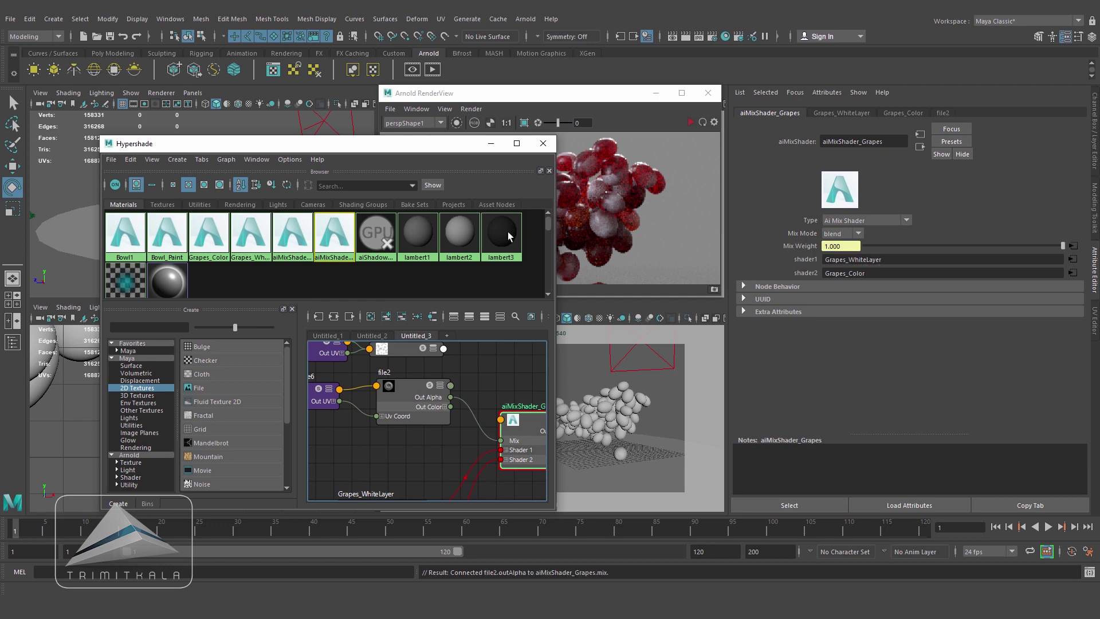
pyautogui.moveTo(434, 144); pyautogui.dragTo(338, 149)
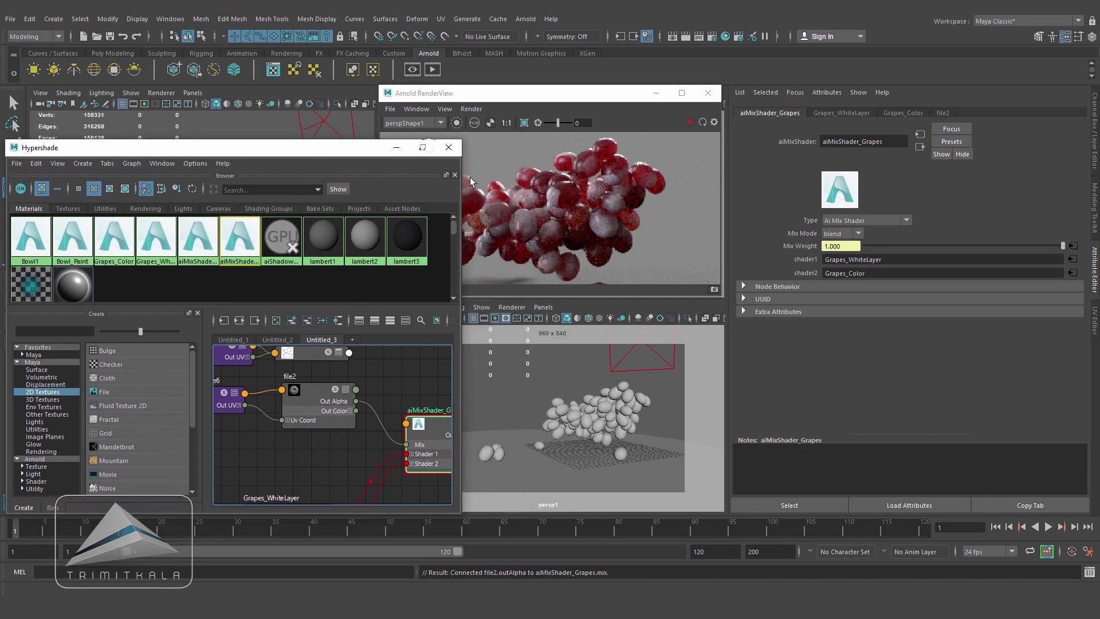
pyautogui.click(688, 120)
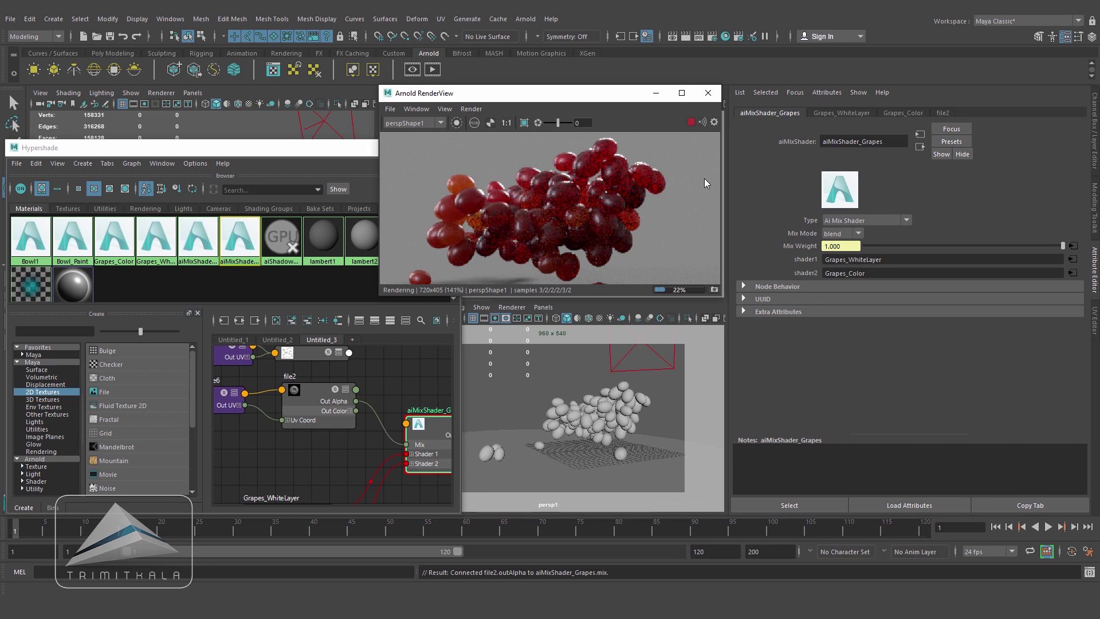
pyautogui.click(690, 123)
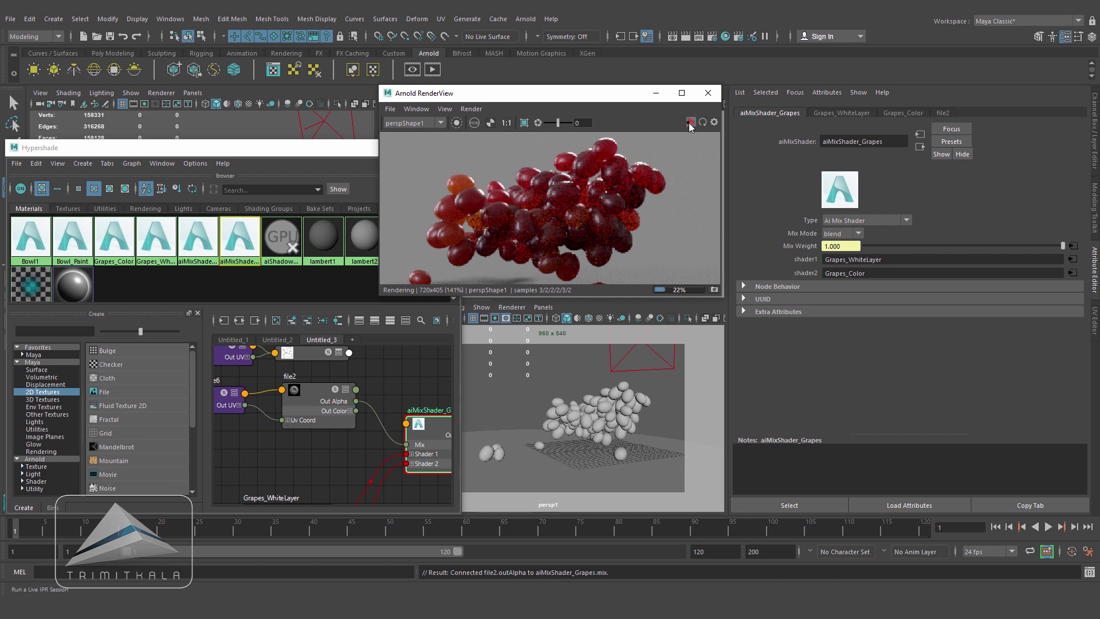
pyautogui.click(379, 419)
pyautogui.press('Delete')
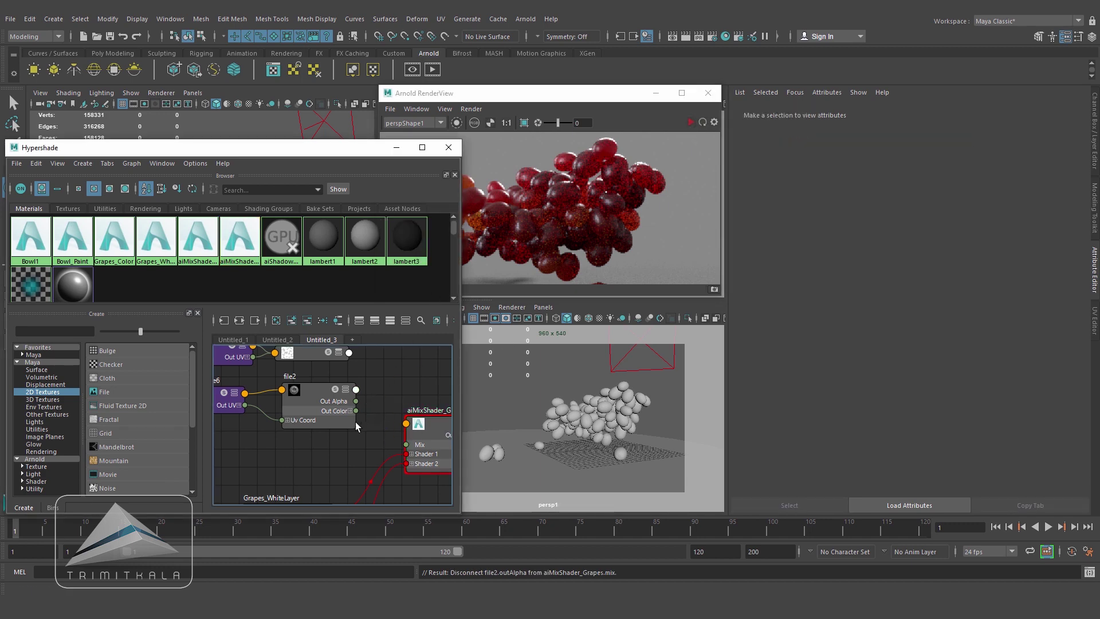
# Shift the file2 node away from aiMixShader_Grapes and rename it Grung_Map
pyautogui.click(307, 390)
pyautogui.moveTo(270, 437); pyautogui.dragTo(231, 404)
pyautogui.moveTo(307, 397); pyautogui.dragTo(270, 399)
pyautogui.click(270, 399)
pyautogui.moveTo(844, 140); pyautogui.dragTo(635, 85)
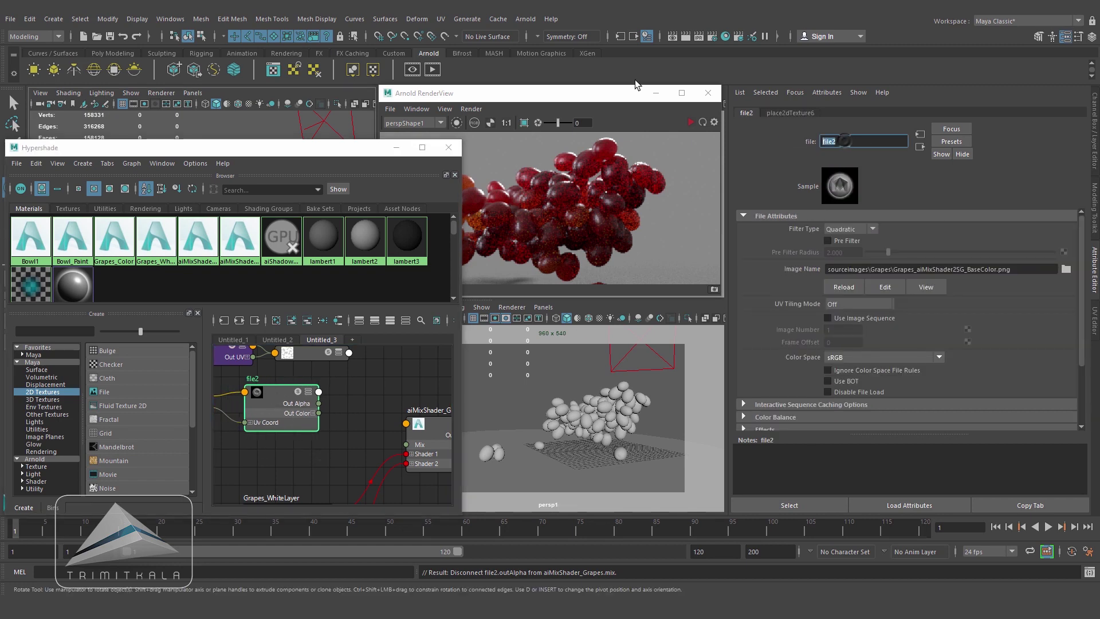
pyautogui.write('Grung_Map')
pyautogui.press('Return')
# Create a luminance node and place it between the Grung_Map file node and aiMixShader_Grapes
pyautogui.click(436, 410)
pyautogui.keyDown('alt'); pyautogui.moveTo(331, 419); pyautogui.dragTo(318, 424, button='middle'); pyautogui.keyUp('alt')
pyautogui.keyDown('alt'); pyautogui.moveTo(318, 424); pyautogui.dragTo(343, 422, button='right'); pyautogui.keyUp('alt')
pyautogui.moveTo(256, 397); pyautogui.dragTo(245, 398)
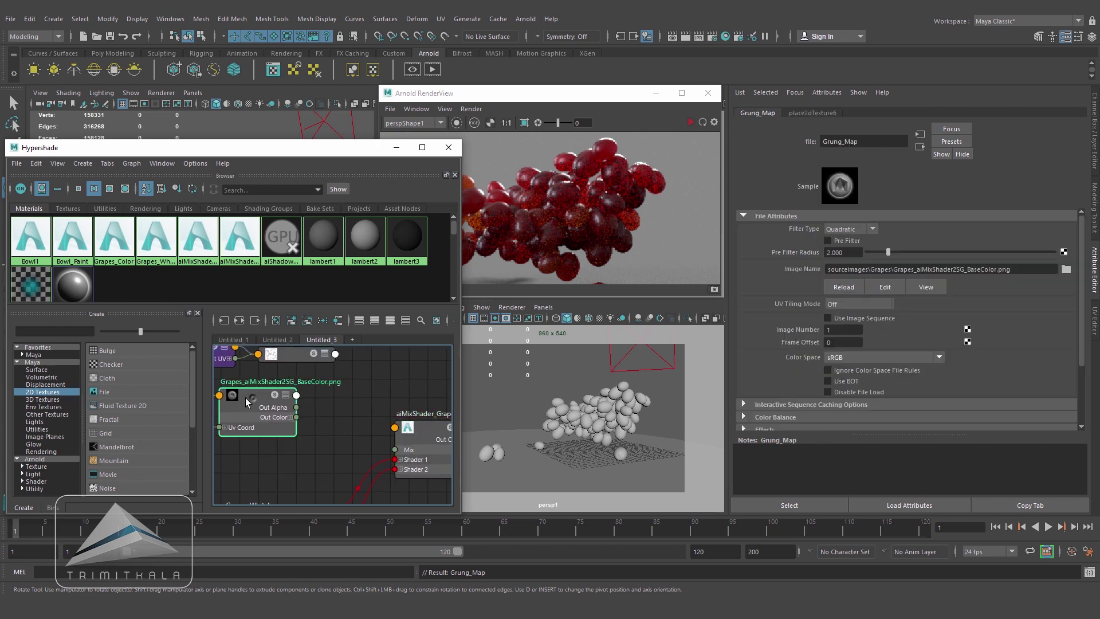
pyautogui.press('Tab')
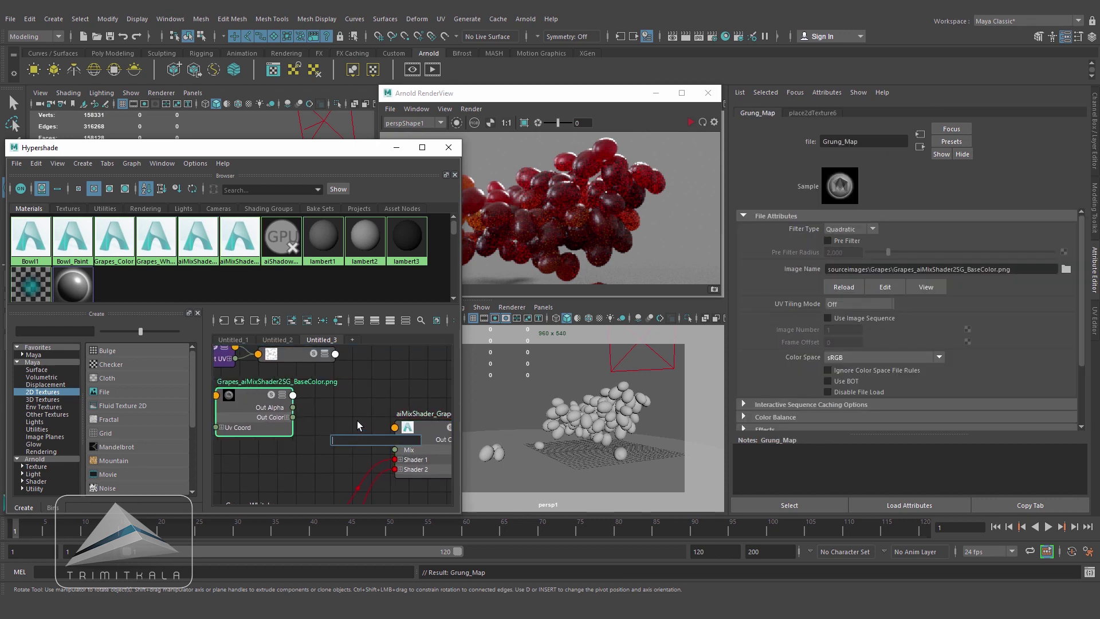
pyautogui.write('Luminan')
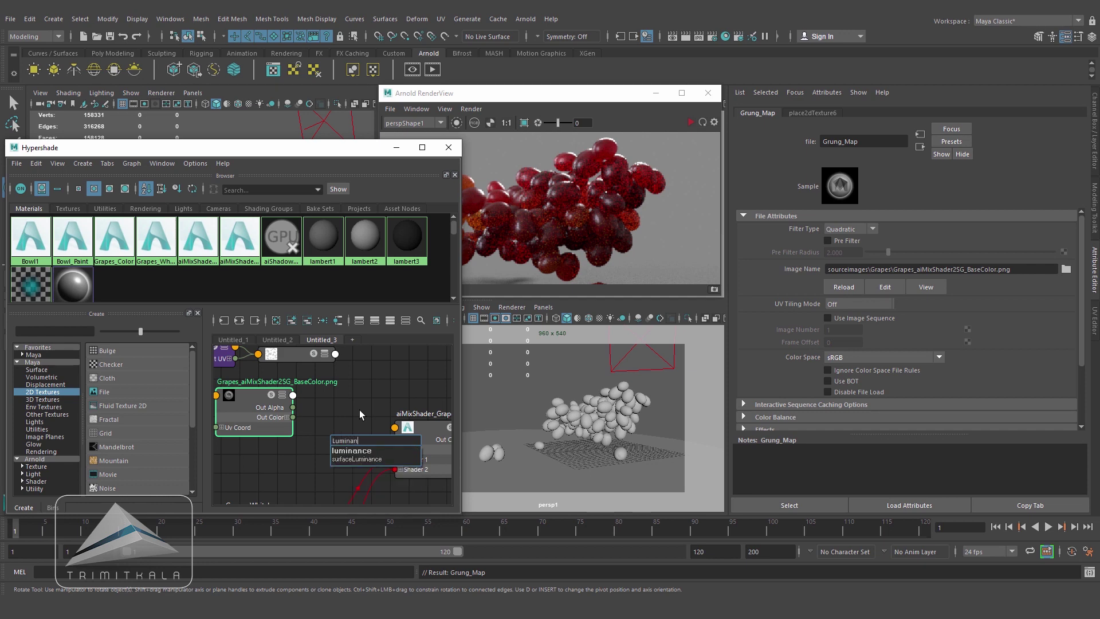
pyautogui.click(366, 450)
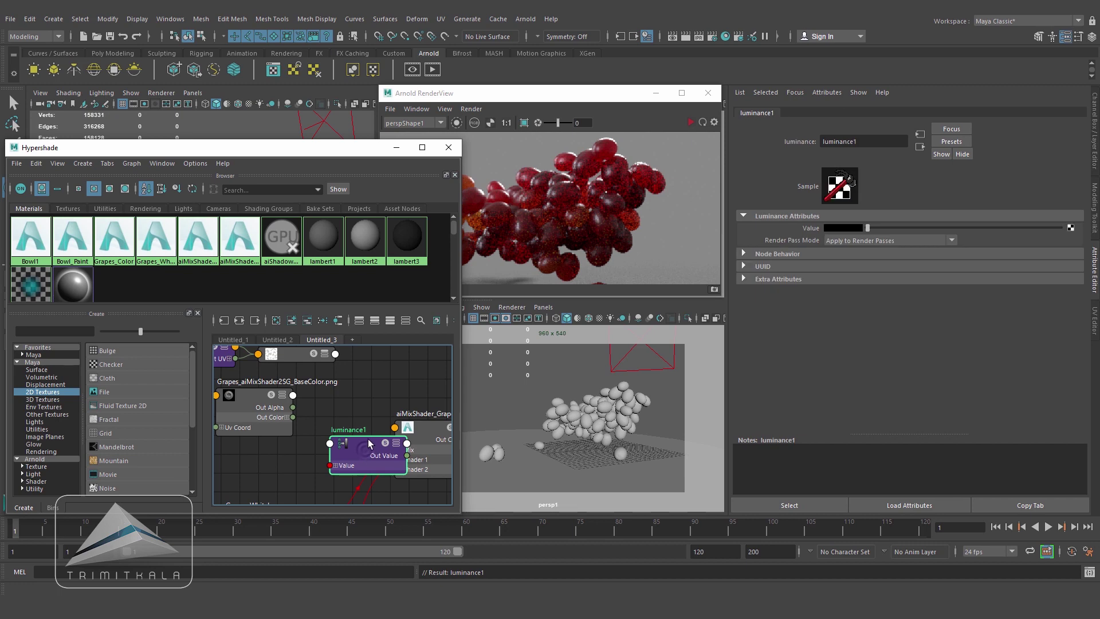
pyautogui.moveTo(350, 434); pyautogui.dragTo(333, 404)
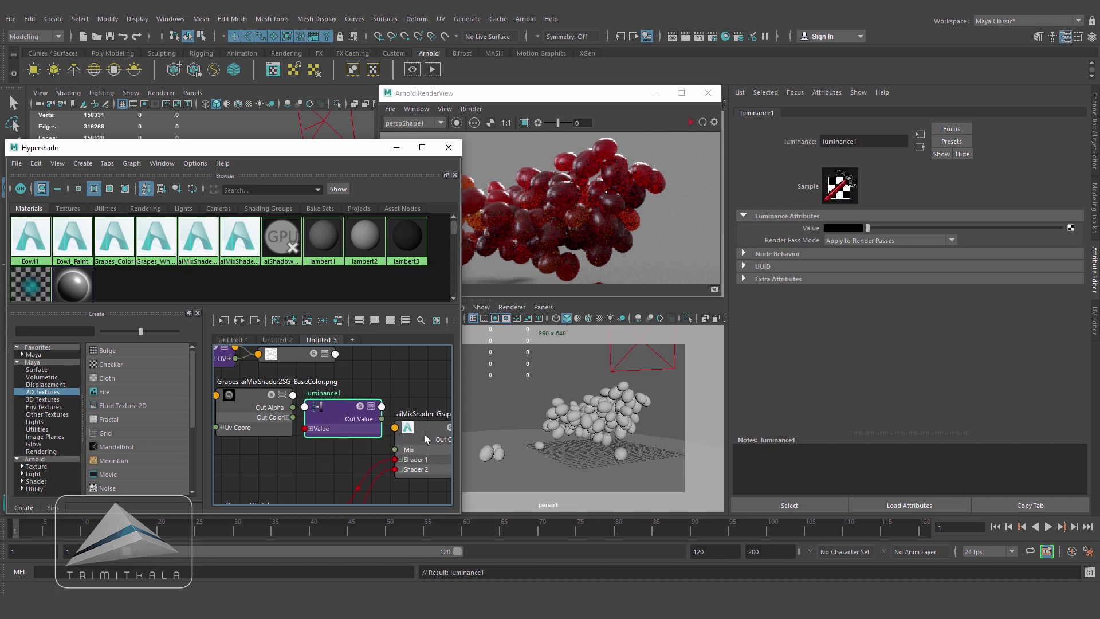
pyautogui.moveTo(424, 434); pyautogui.dragTo(448, 436)
# Connect Grung_Map's Out Color to luminance1's Value and luminance1's Out Value to the Mix of aiMixShader_Grapes, and run the Arnold render
pyautogui.moveTo(339, 410); pyautogui.dragTo(313, 428)
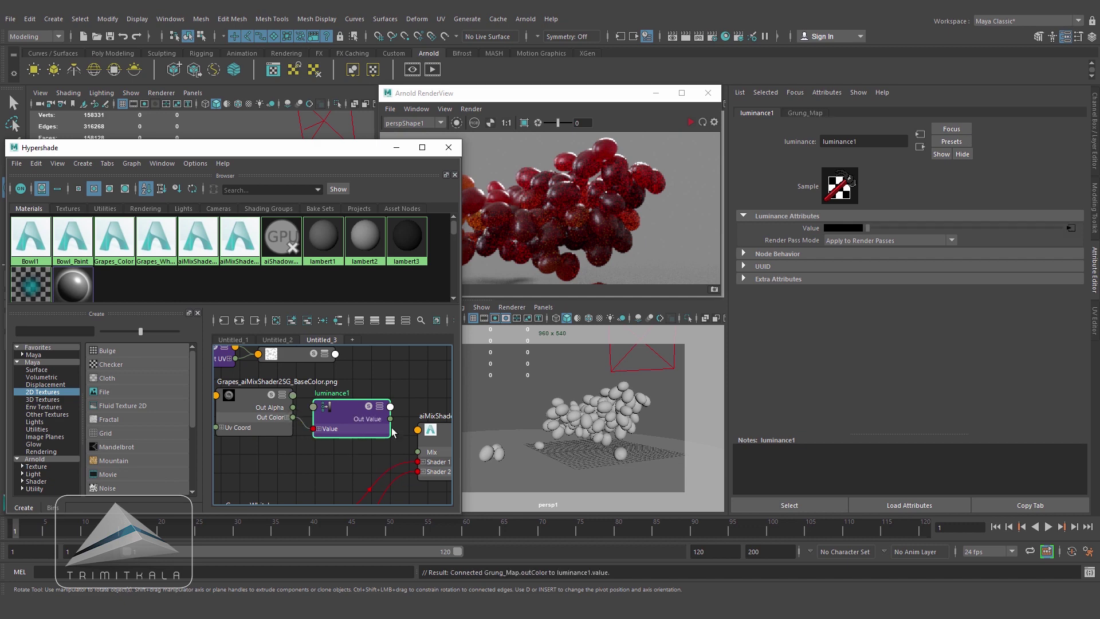
pyautogui.moveTo(390, 419); pyautogui.dragTo(418, 453)
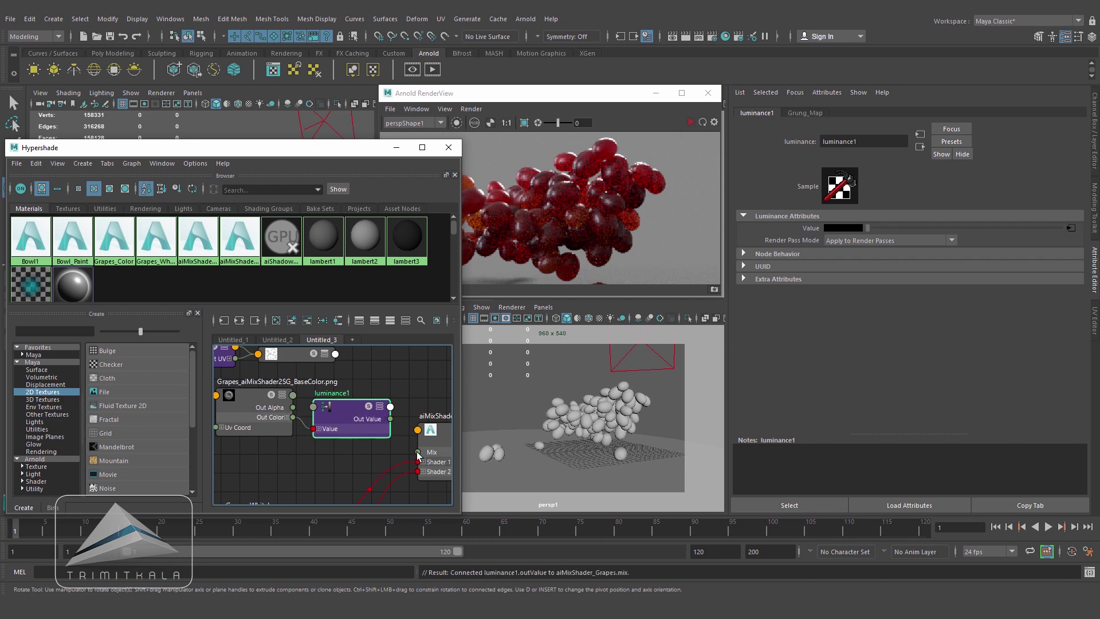
pyautogui.click(690, 122)
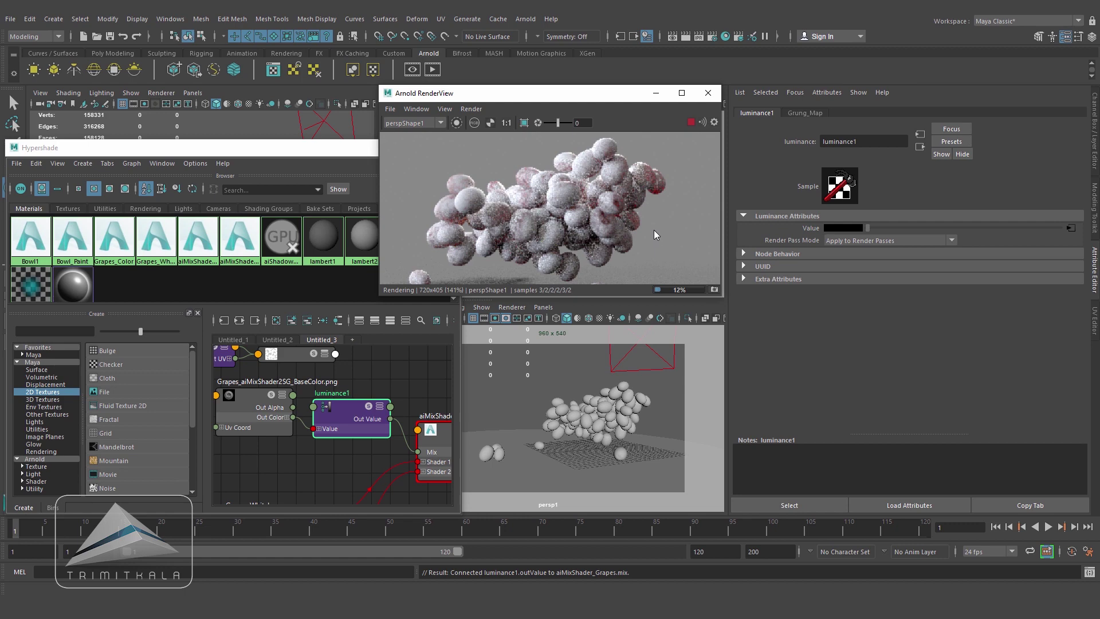
# Spread the Grung_Map and luminance1 nodes apart, disconnect Grung_Map's Out Color from luminance1, and stop the render
pyautogui.click(253, 399)
pyautogui.scroll(-3, 259, 415)
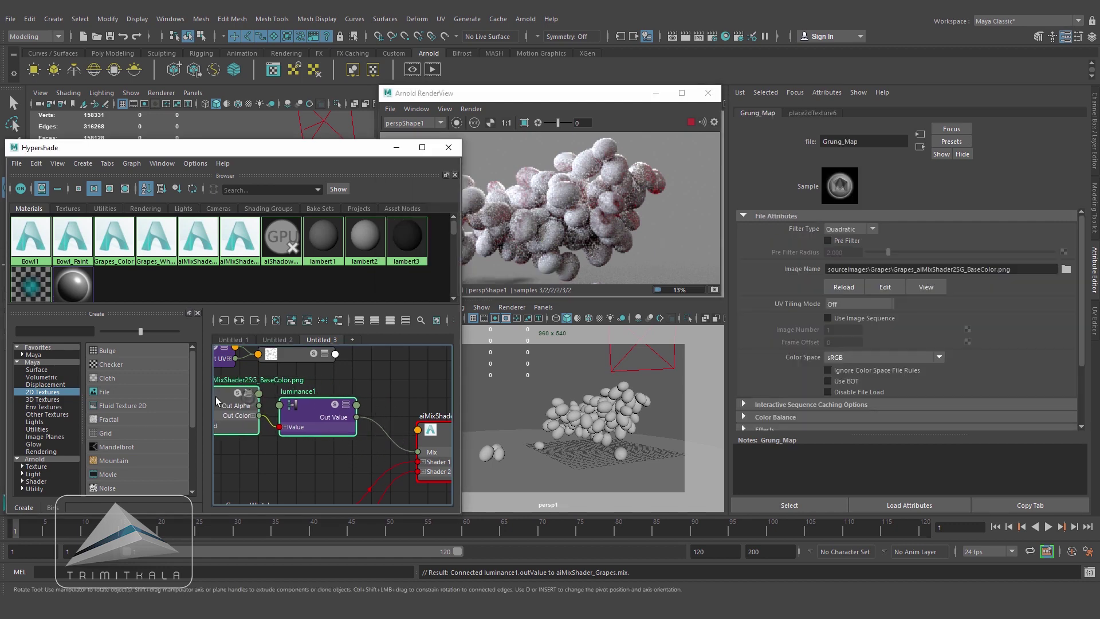
pyautogui.moveTo(266, 430); pyautogui.dragTo(196, 423)
pyautogui.moveTo(312, 428); pyautogui.dragTo(272, 425)
pyautogui.moveTo(372, 429); pyautogui.dragTo(347, 421)
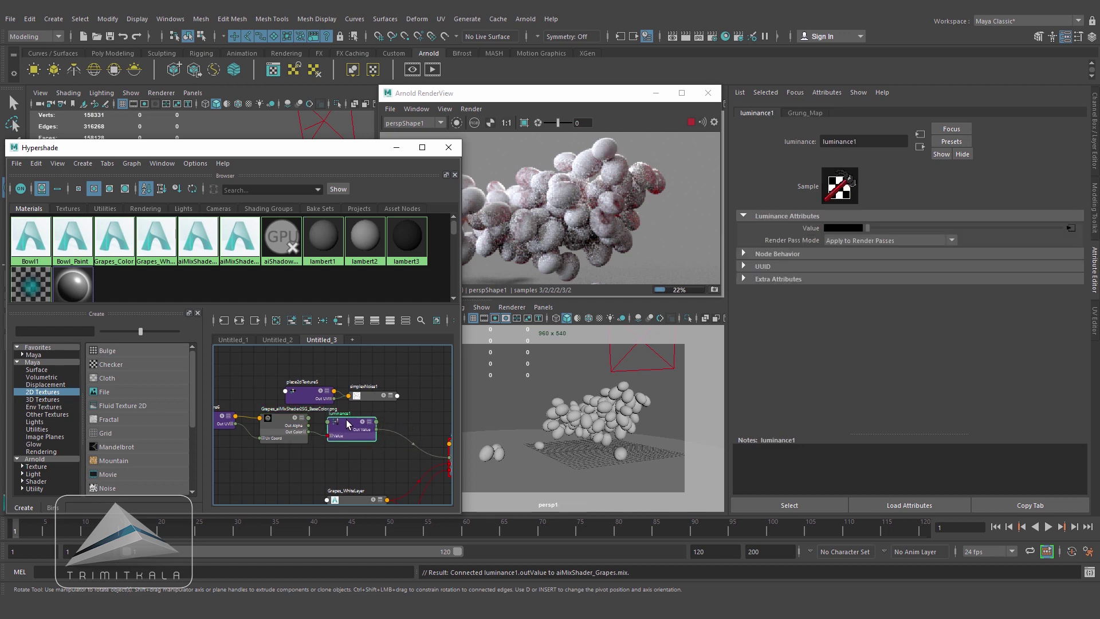
pyautogui.keyDown('alt'); pyautogui.moveTo(393, 440); pyautogui.dragTo(368, 445, button='middle'); pyautogui.keyUp('alt')
pyautogui.scroll(2, 368, 445)
pyautogui.moveTo(316, 419); pyautogui.dragTo(379, 433)
pyautogui.moveTo(347, 451); pyautogui.dragTo(307, 470)
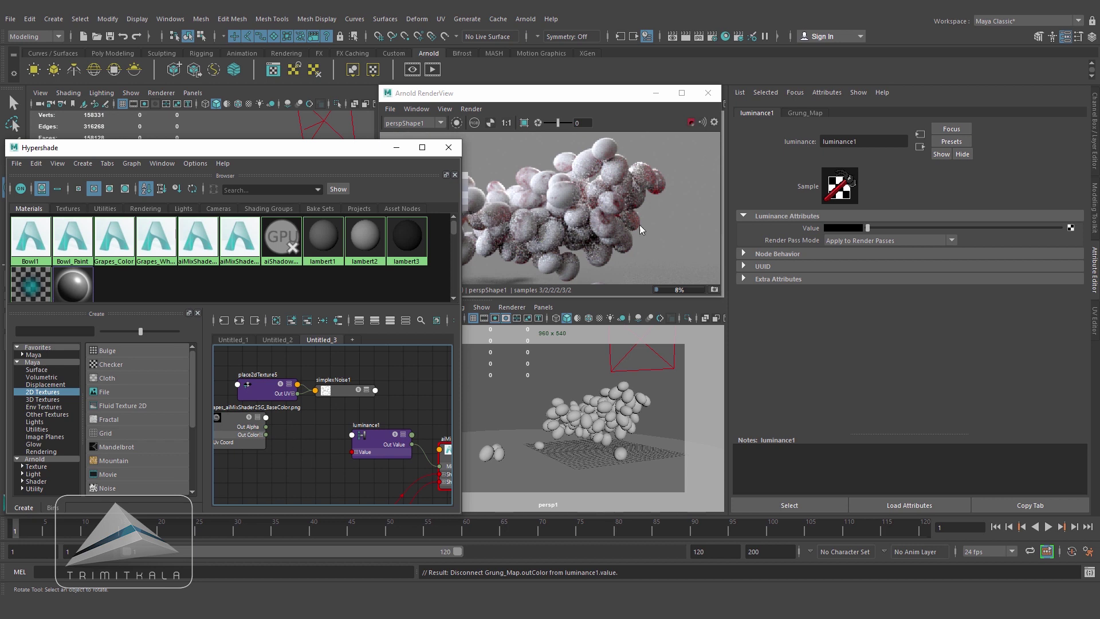
pyautogui.click(691, 122)
# Create a remapHsv node, wire it between Grung_Map's Out Color and luminance1's Value, and restart the Arnold render
pyautogui.click(377, 411)
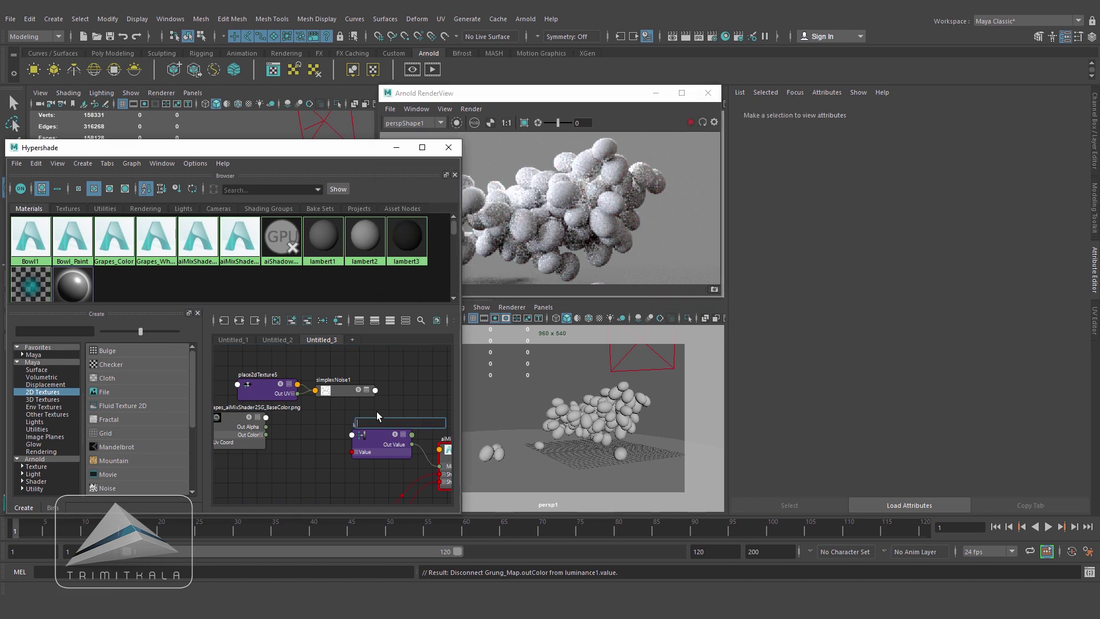
pyautogui.press('Tab')
pyautogui.write('hsv')
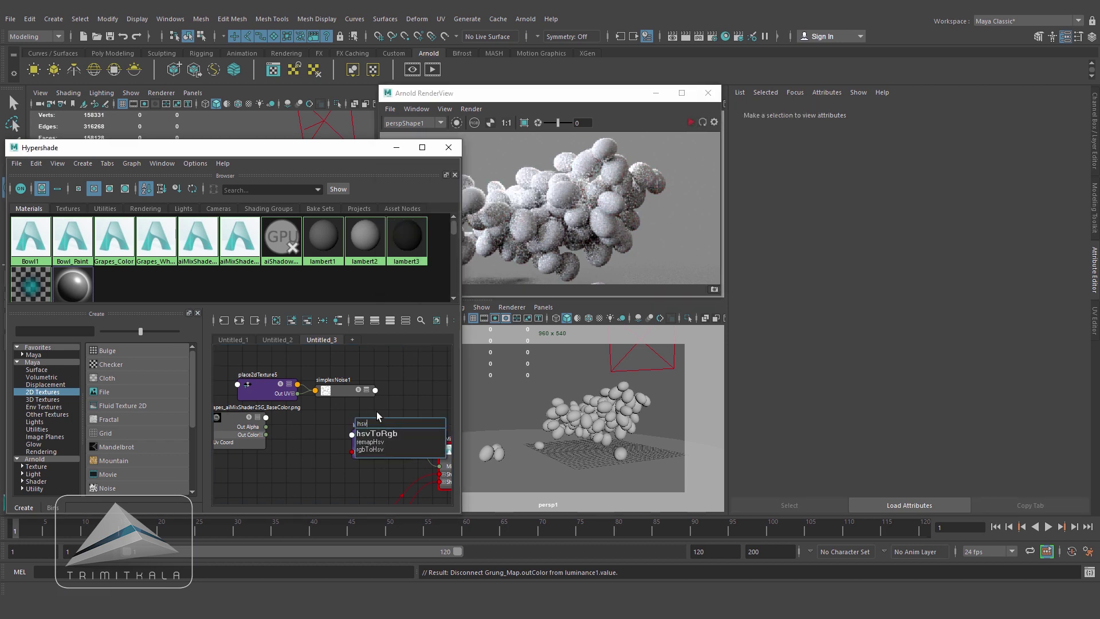
pyautogui.click(382, 442)
pyautogui.moveTo(381, 425); pyautogui.dragTo(278, 443)
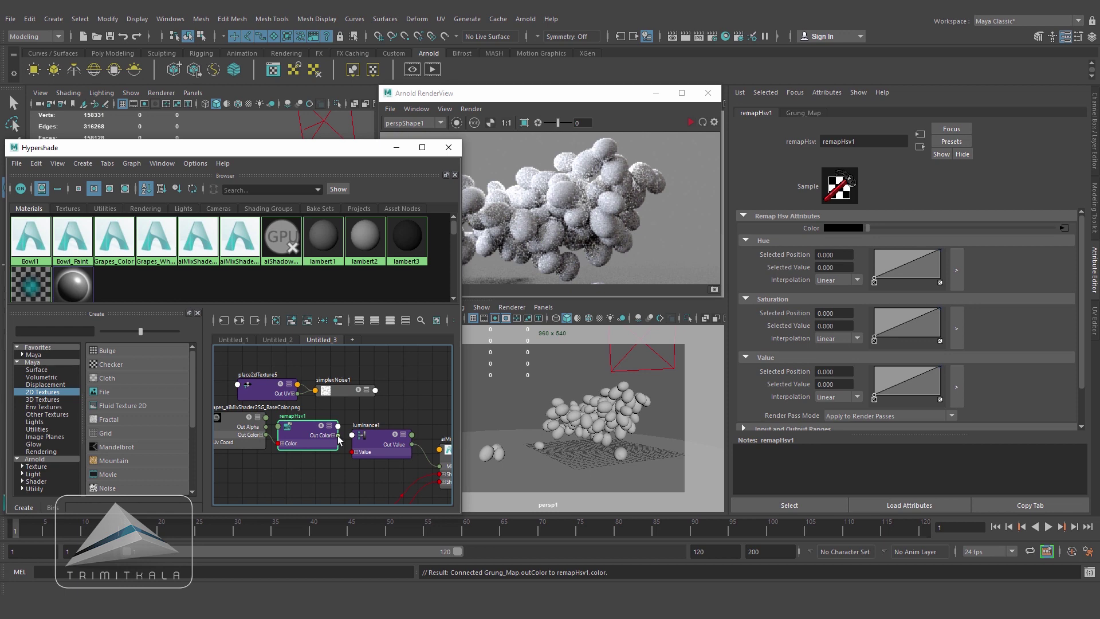
pyautogui.moveTo(339, 435); pyautogui.dragTo(350, 451)
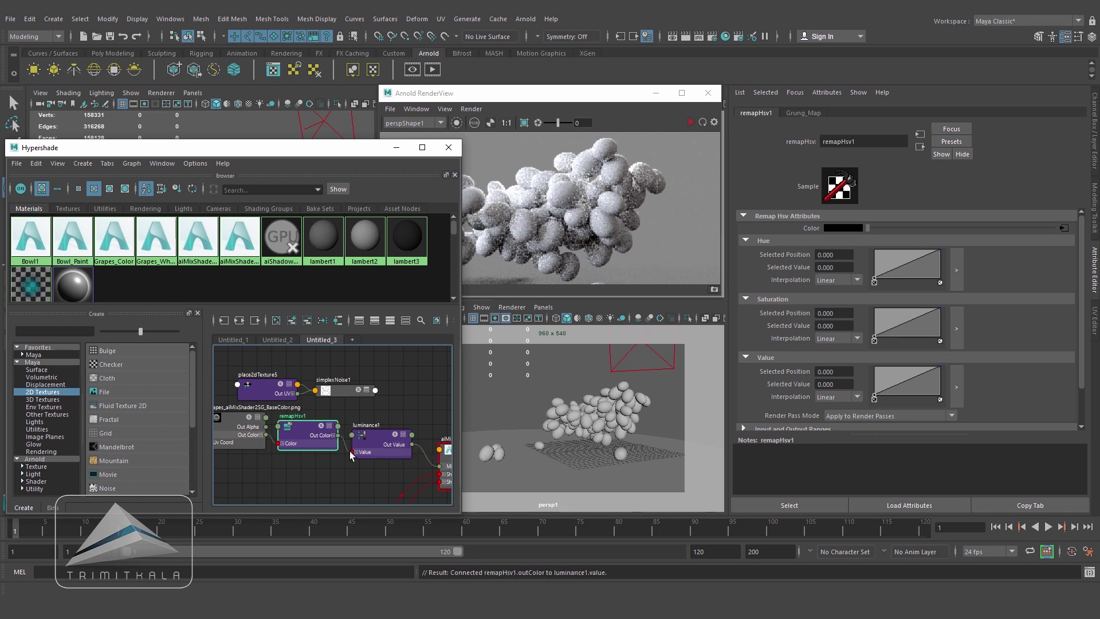
pyautogui.click(388, 393)
pyautogui.click(692, 124)
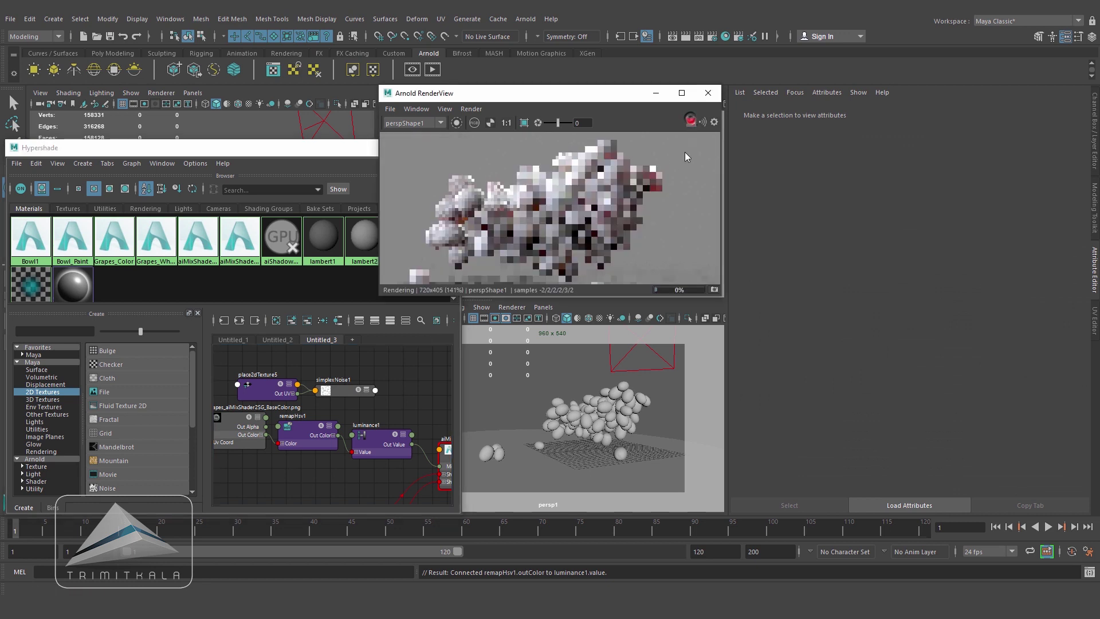
# Add a point to remapHsv1's Value curve at about position 0.157 with value 1.000 to sharpen the mask's contrast
pyautogui.click(301, 426)
pyautogui.moveTo(341, 154); pyautogui.dragTo(272, 202)
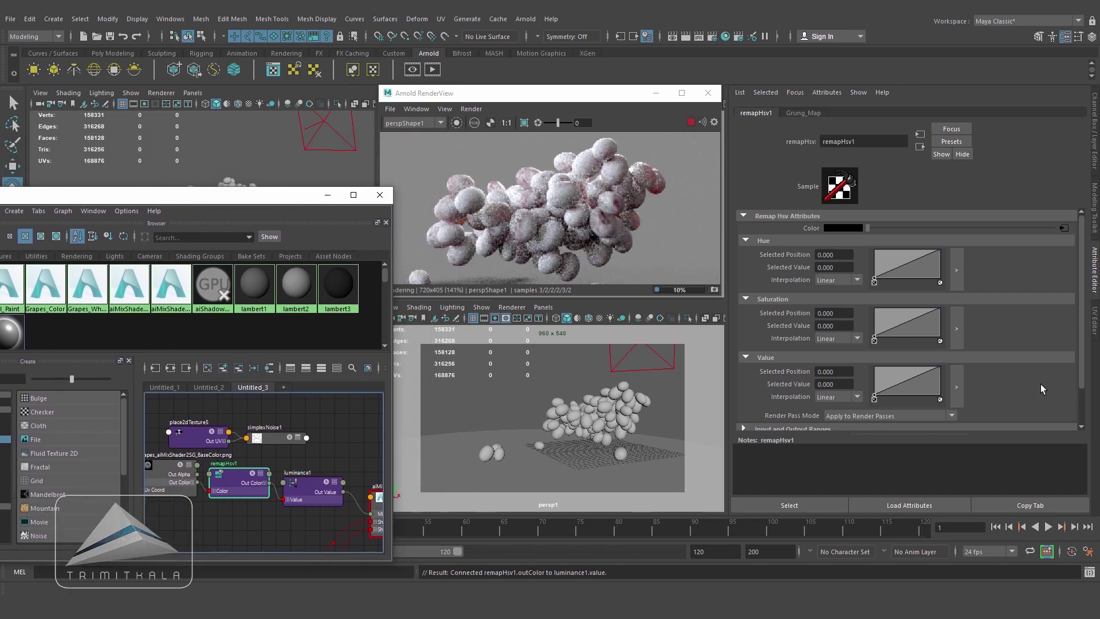
pyautogui.scroll(-2, 923, 367)
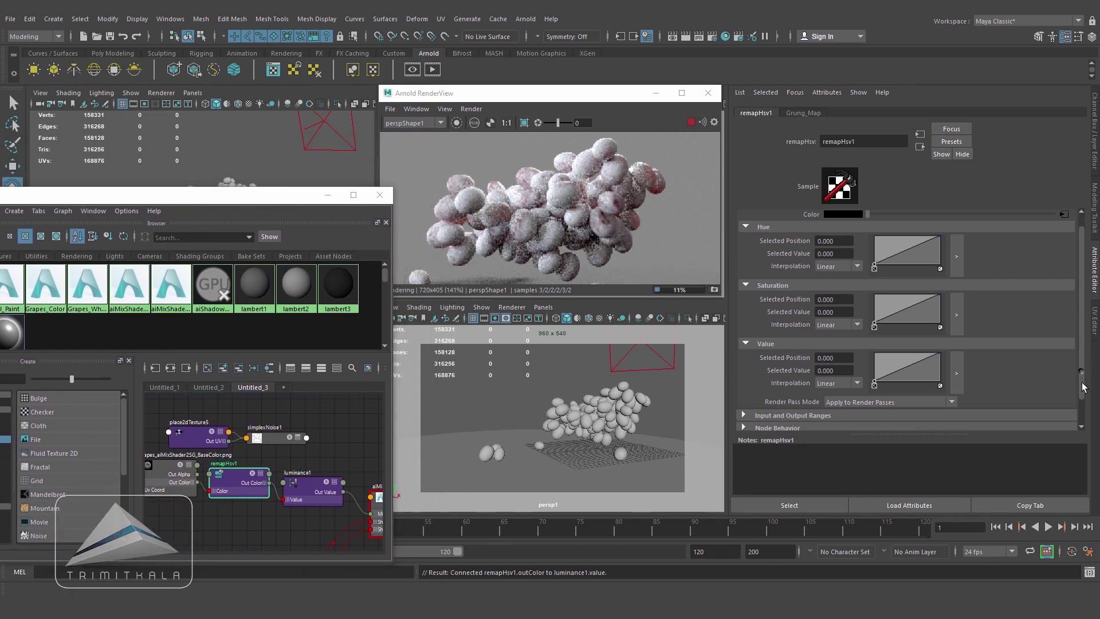
pyautogui.click(898, 352)
pyautogui.moveTo(897, 351); pyautogui.dragTo(886, 349)
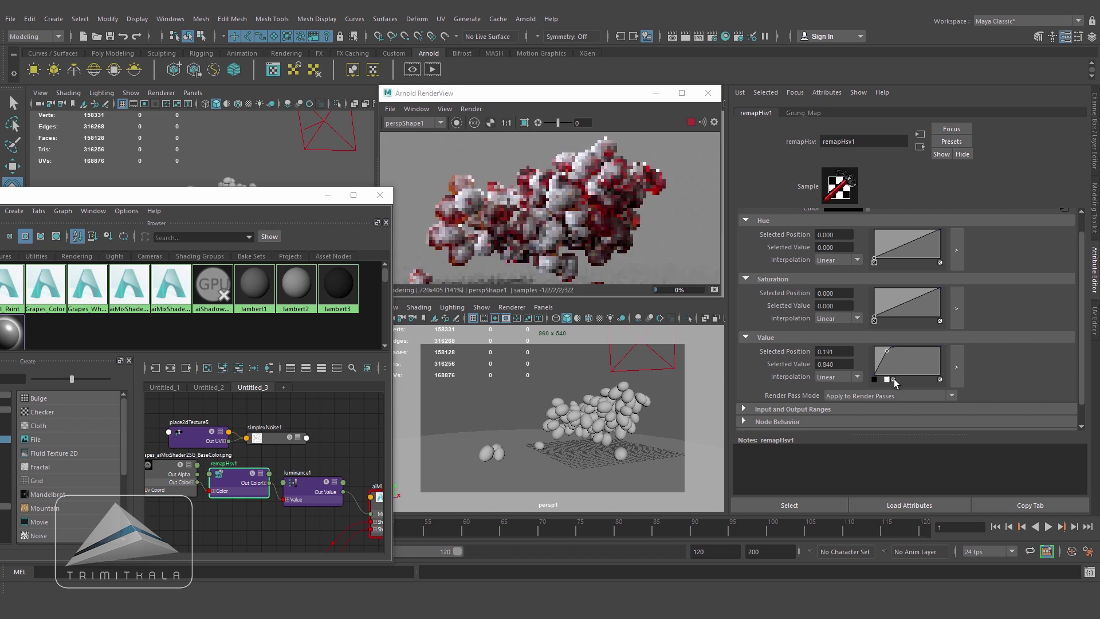
pyautogui.moveTo(885, 349); pyautogui.dragTo(885, 339)
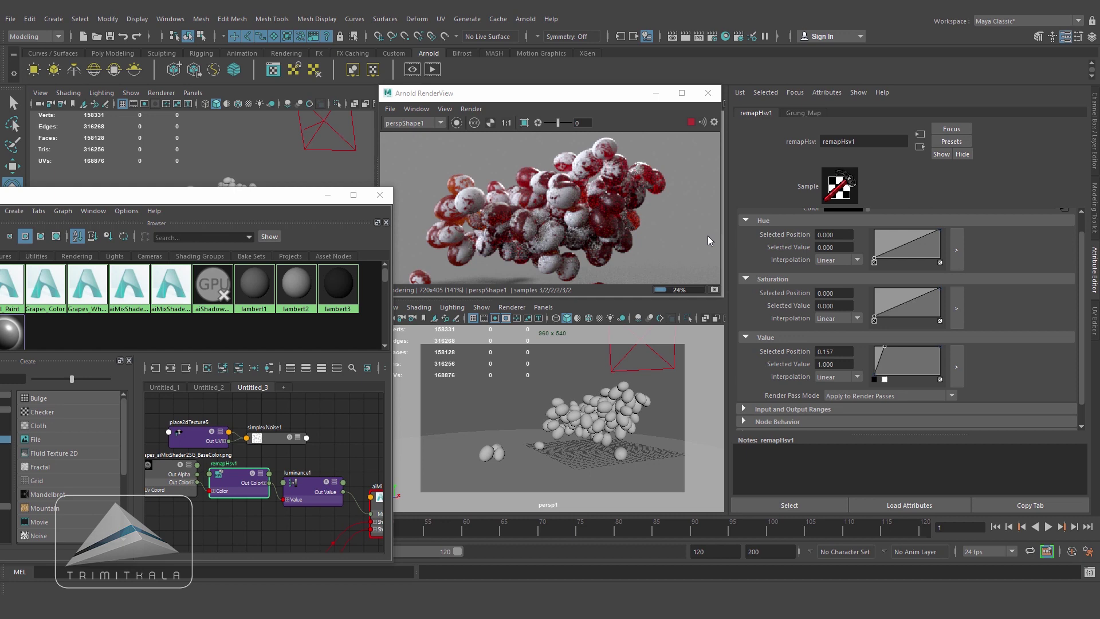
# Raise the Color Offset in the Color Balance settings of Grung_Map from black to a medium grey
pyautogui.keyDown('alt'); pyautogui.moveTo(227, 470); pyautogui.dragTo(274, 441, button='middle'); pyautogui.keyUp('alt')
pyautogui.scroll(-1, 281, 451)
pyautogui.click(237, 453)
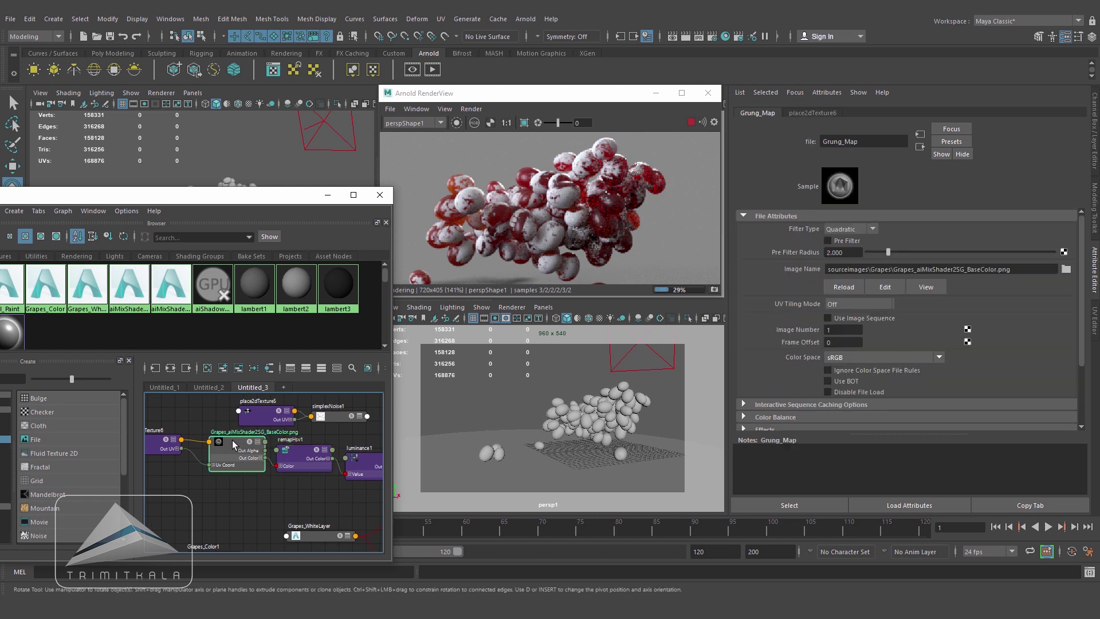
pyautogui.scroll(-3, 973, 430)
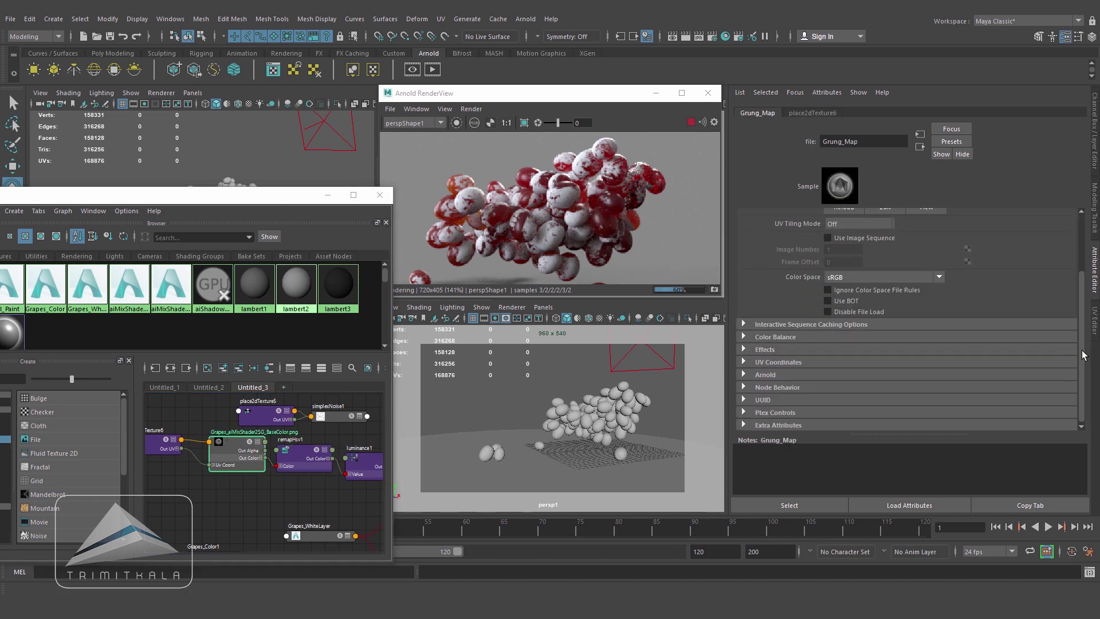
pyautogui.click(789, 336)
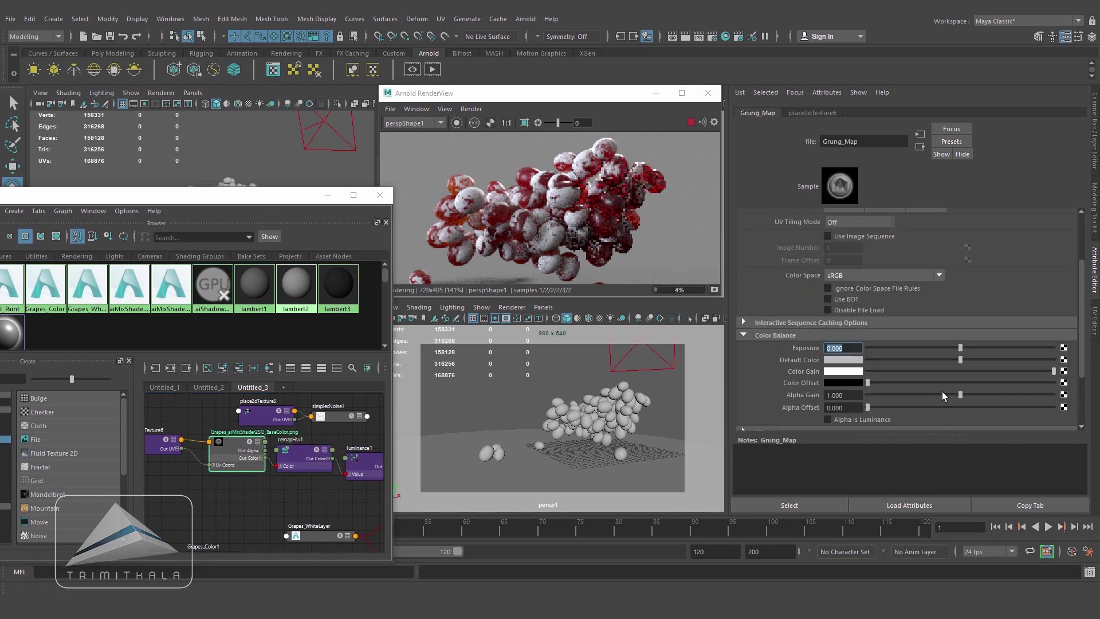
pyautogui.moveTo(869, 383)
pyautogui.mouseDown()
pyautogui.moveTo(981, 382)
pyautogui.moveTo(886, 384)
pyautogui.mouseUp()
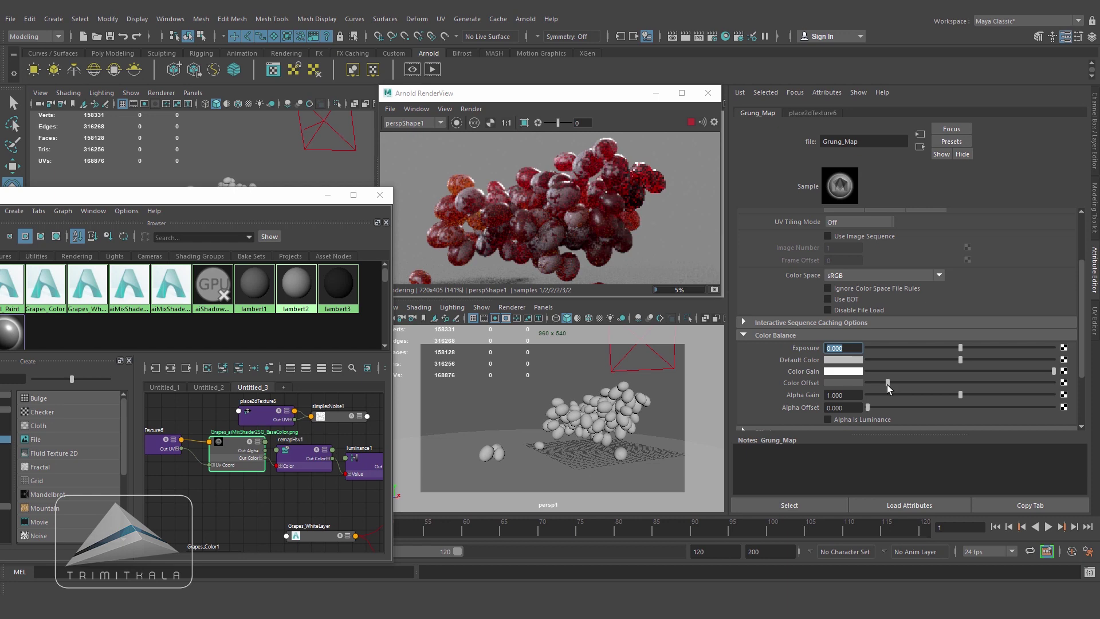
pyautogui.moveTo(887, 384); pyautogui.dragTo(912, 383)
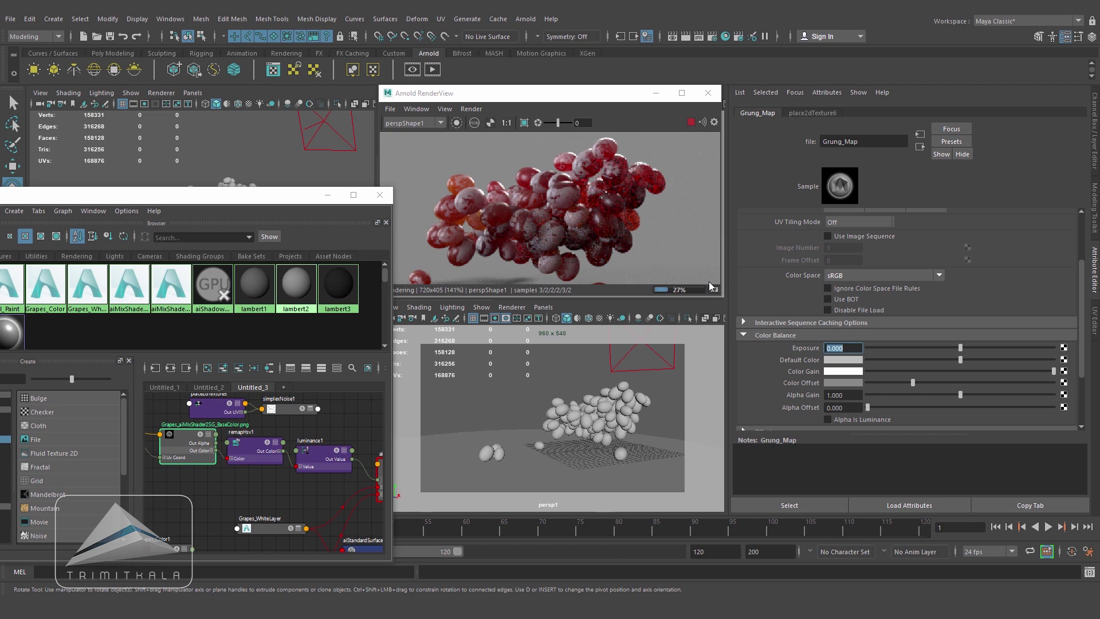
# Reshape remapHsv1's Value curve into a softer ramp by placing the full-value point at about position 0.513
pyautogui.click(258, 456)
pyautogui.moveTo(898, 347)
pyautogui.mouseDown()
pyautogui.moveTo(955, 341)
pyautogui.moveTo(891, 353)
pyautogui.moveTo(915, 346)
pyautogui.mouseUp()
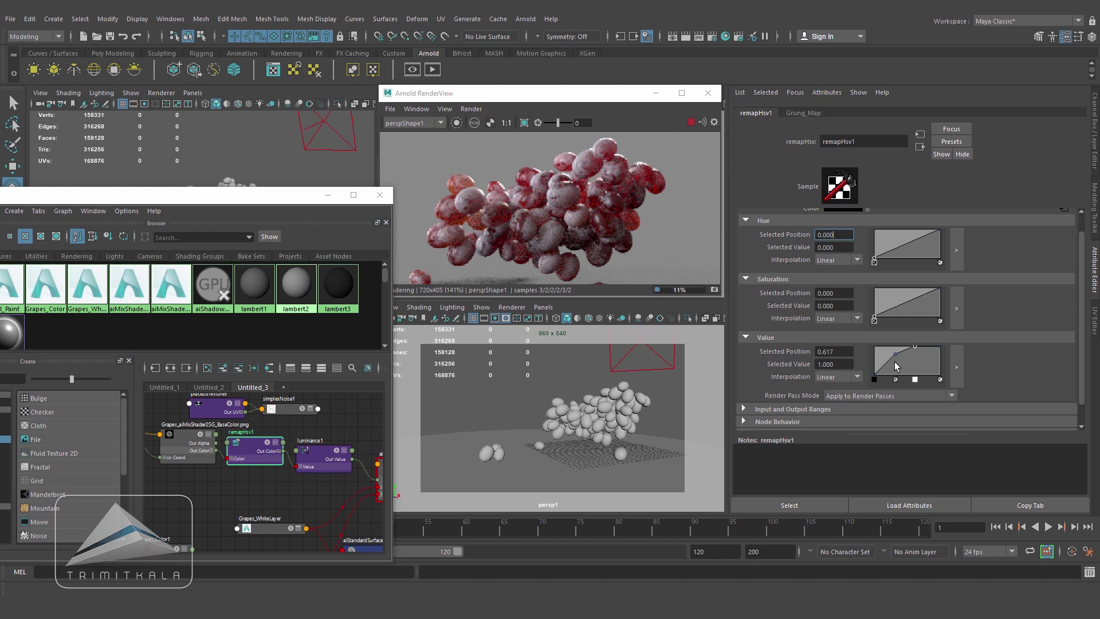
pyautogui.moveTo(915, 346); pyautogui.dragTo(908, 346)
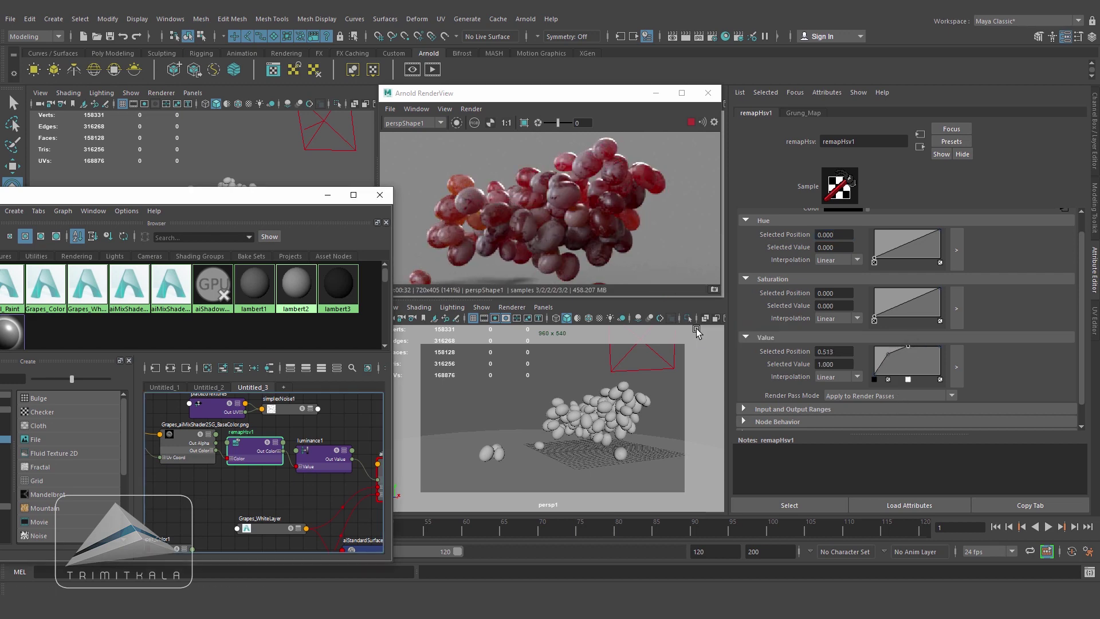
# Tint Grapes_WhiteLayer's Base Color a very pale violet and raise its Specular Weight to 0.505
pyautogui.keyDown('alt'); pyautogui.moveTo(286, 453); pyautogui.dragTo(259, 439, button='middle'); pyautogui.keyUp('alt')
pyautogui.click(256, 480)
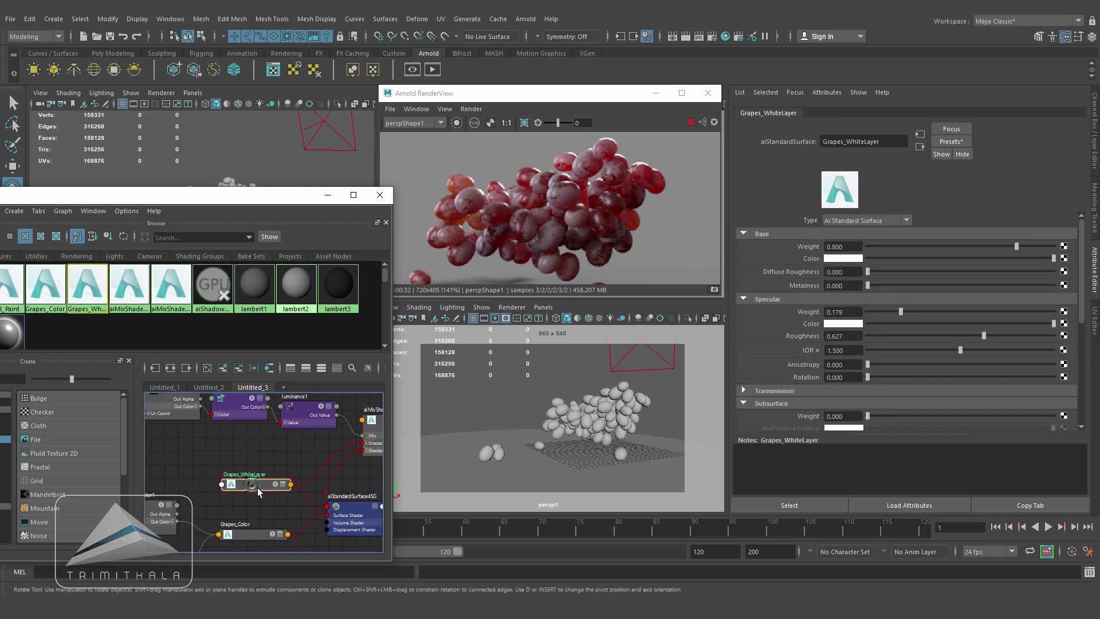
pyautogui.click(844, 259)
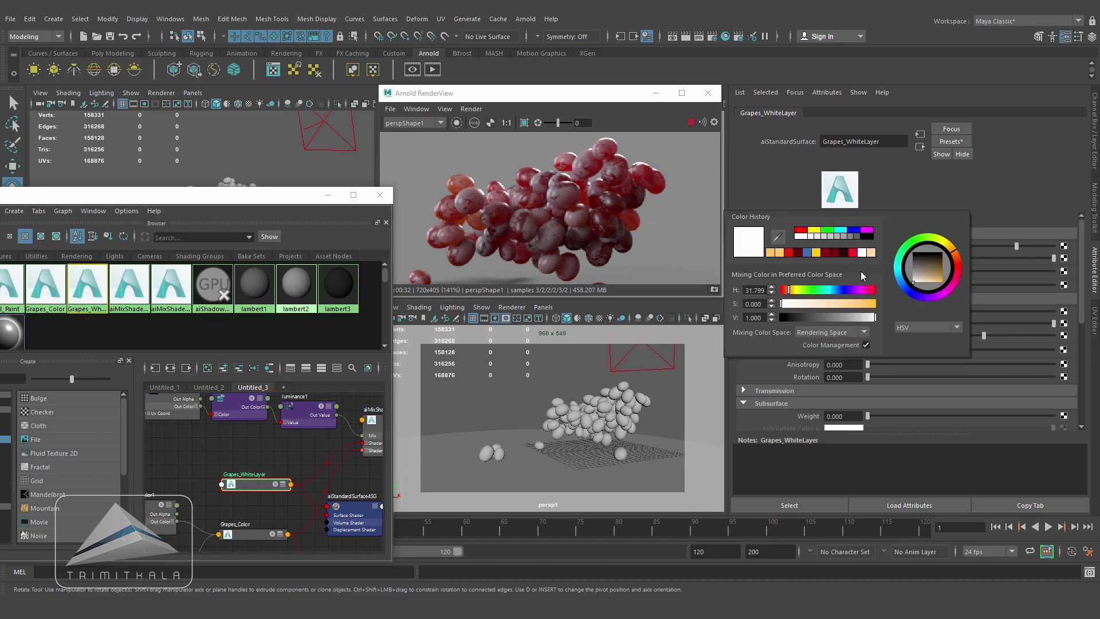
pyautogui.click(933, 298)
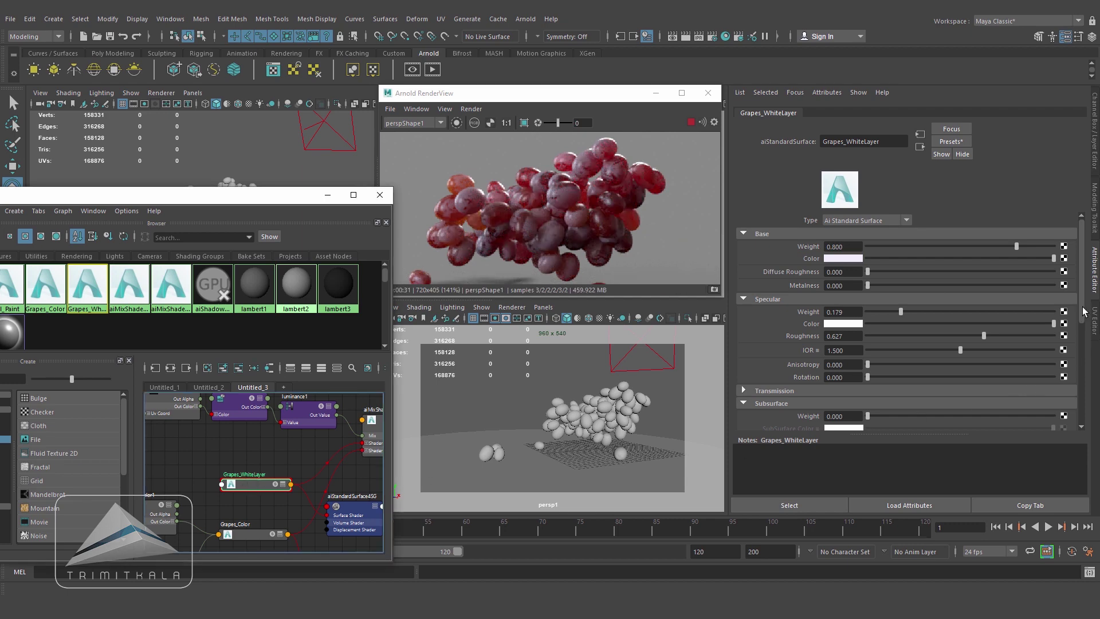
pyautogui.moveTo(905, 312); pyautogui.dragTo(961, 312)
# Turn on the visibility of the Bowl display layer so the bowl renders together with the grapes
pyautogui.scroll(-2, 619, 205)
pyautogui.moveTo(619, 205); pyautogui.dragTo(665, 214, button='middle')
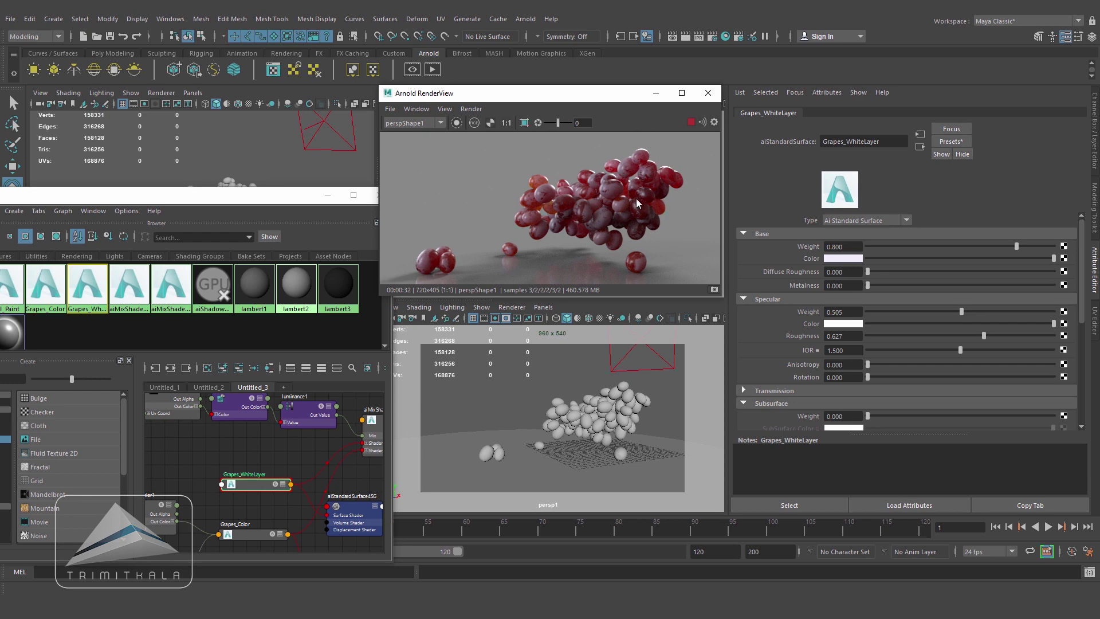
pyautogui.click(1094, 143)
pyautogui.click(946, 436)
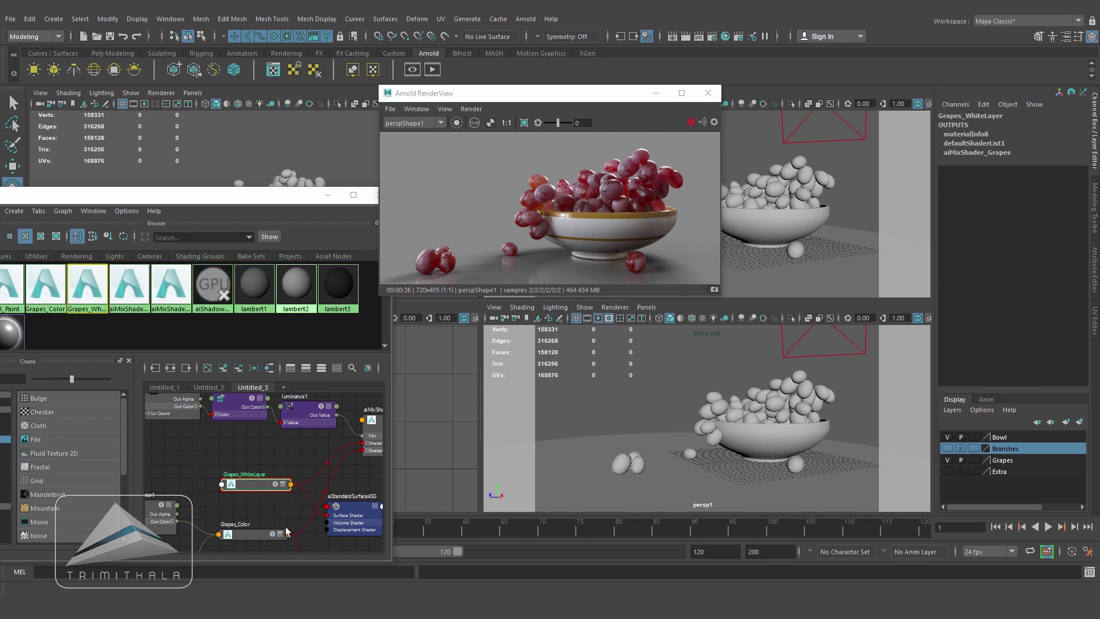
# Darken both the red and the golden colors of the ramp driving Grapes_Color's subsurface Radius
pyautogui.click(248, 537)
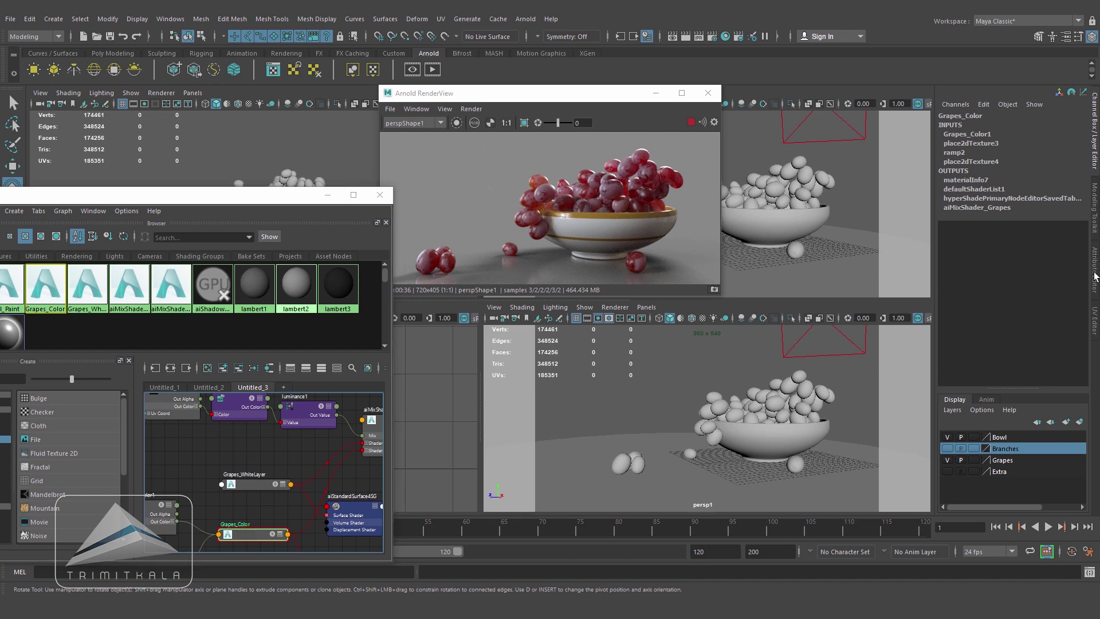
pyautogui.hotkey('ctrl', 'a')
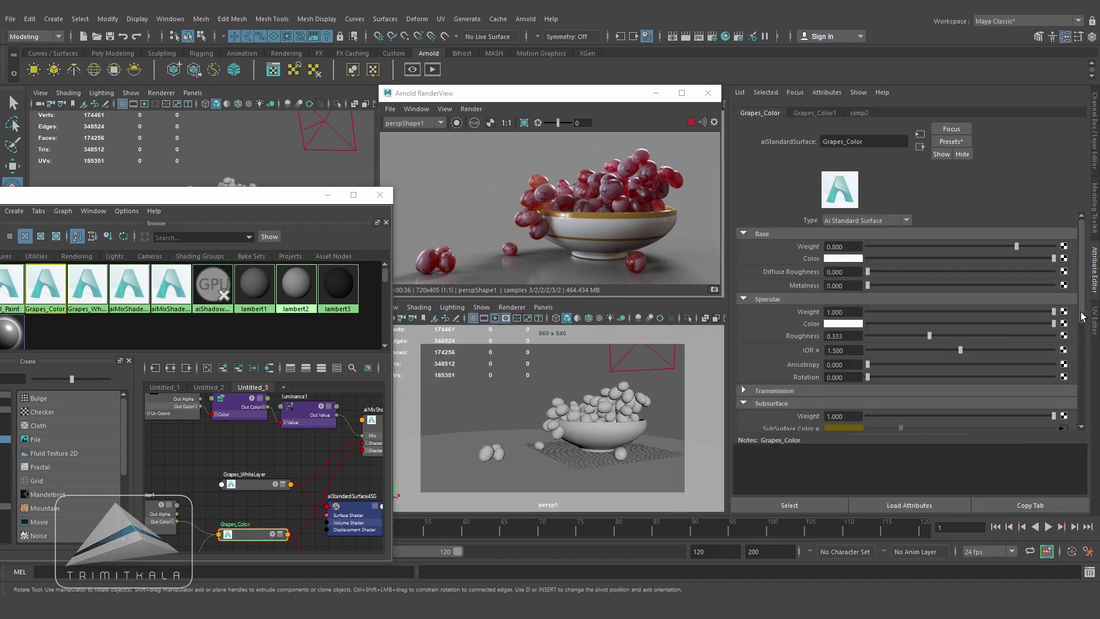
pyautogui.moveTo(1084, 312); pyautogui.dragTo(1088, 370)
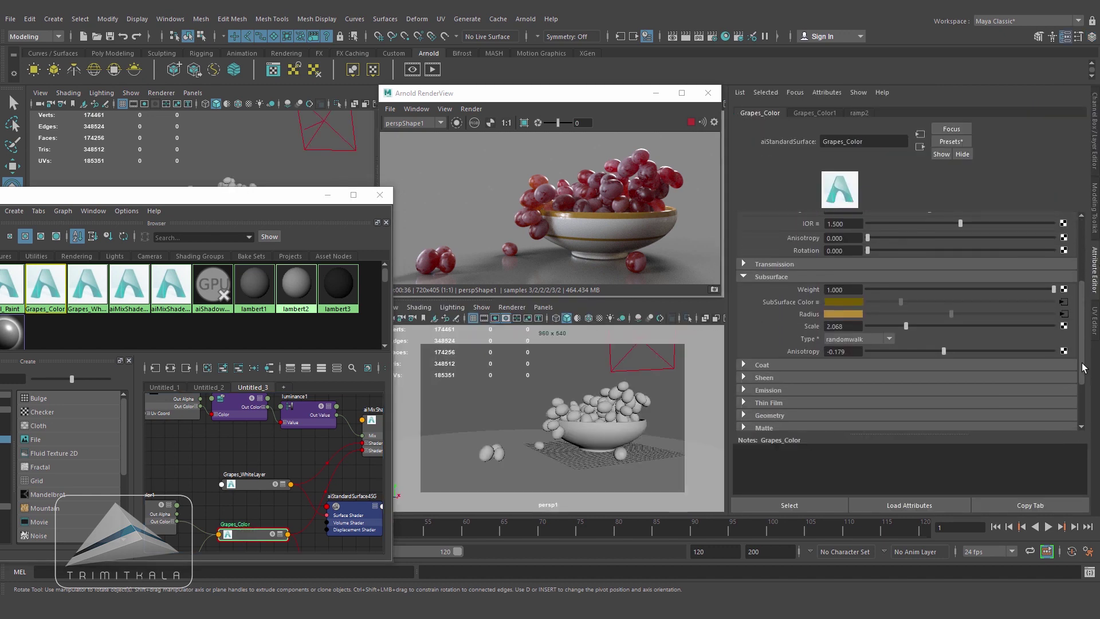
pyautogui.click(1064, 314)
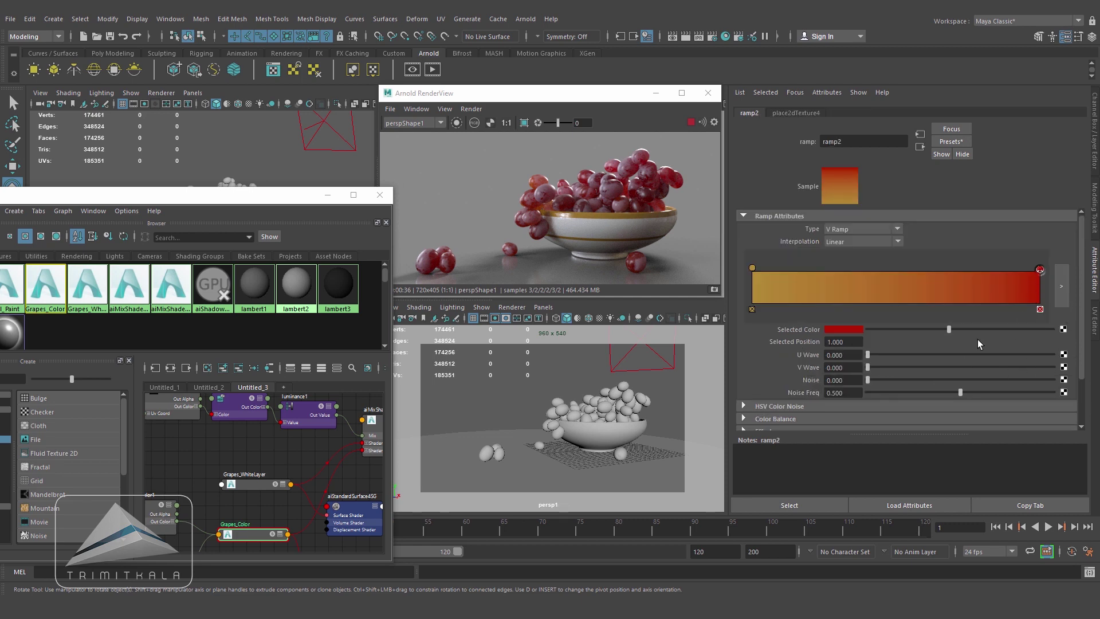
pyautogui.moveTo(948, 329); pyautogui.dragTo(929, 331)
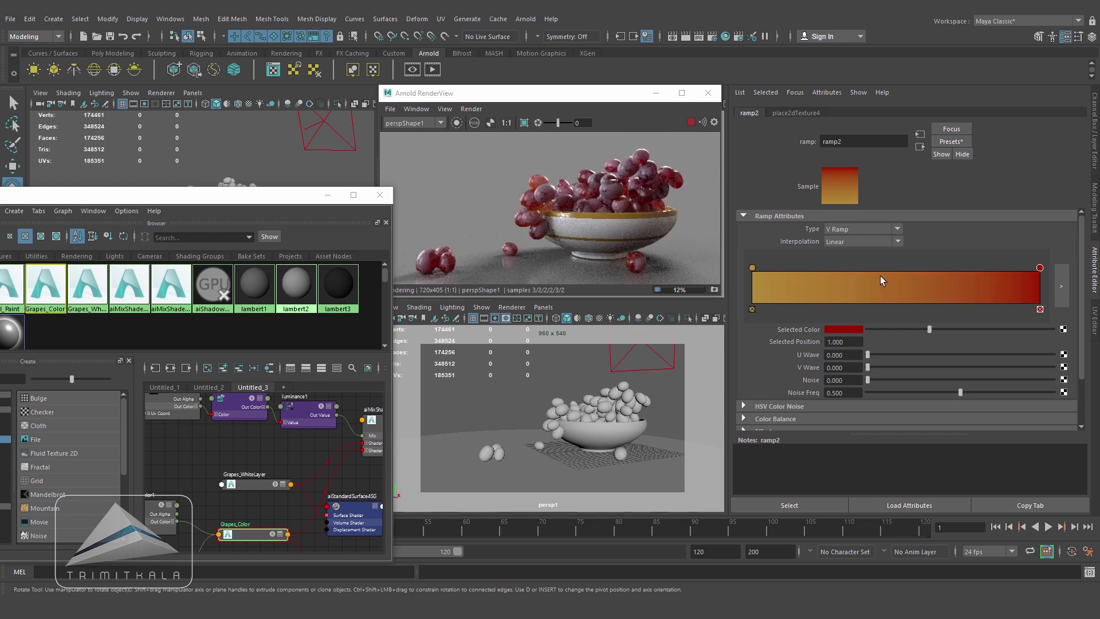
pyautogui.click(752, 268)
pyautogui.moveTo(945, 330); pyautogui.dragTo(929, 332)
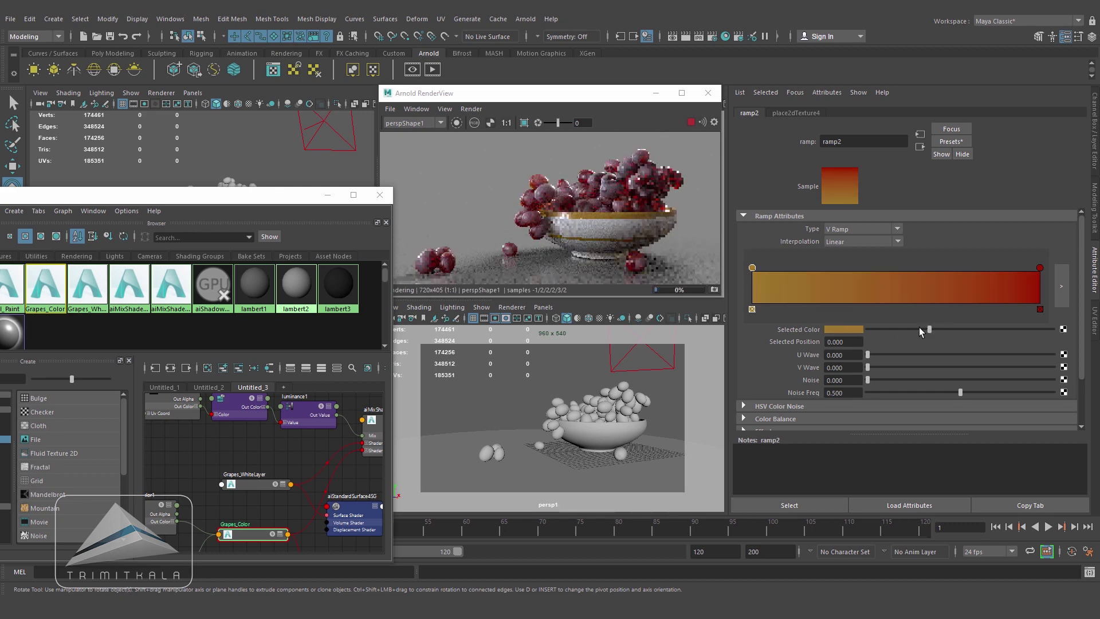
pyautogui.click(920, 148)
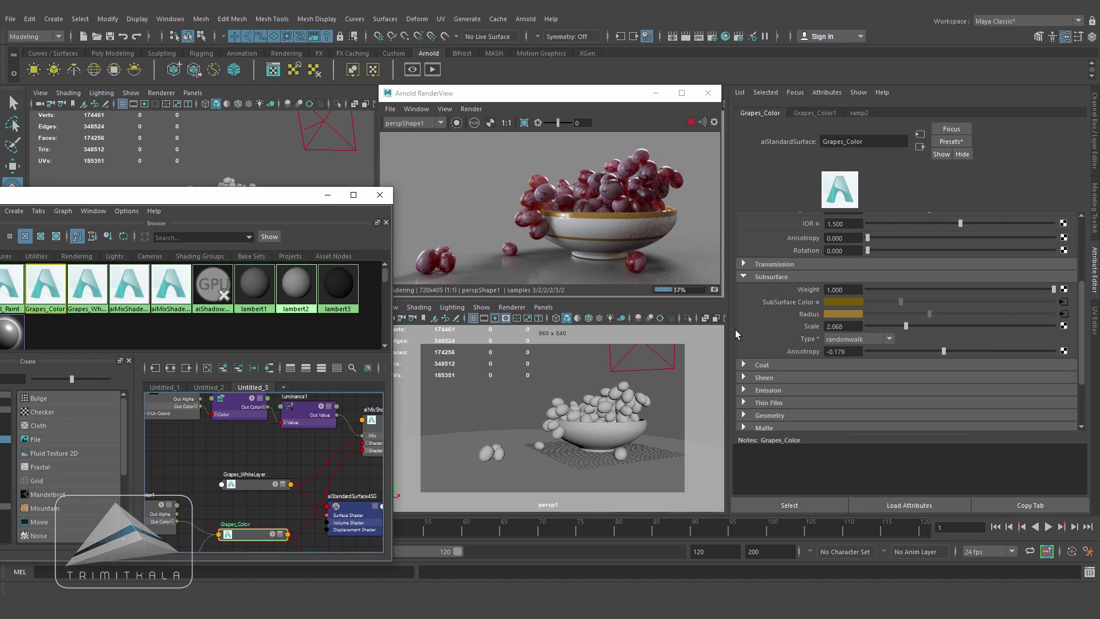
# Place the lower inner point of remapHsv1's Value curve at position 0.157, value 0.800, and reduce Grapes_WhiteLayer's Specular Weight to 0.161
pyautogui.keyDown('alt'); pyautogui.moveTo(262, 444); pyautogui.dragTo(263, 473, button='middle'); pyautogui.keyUp('alt')
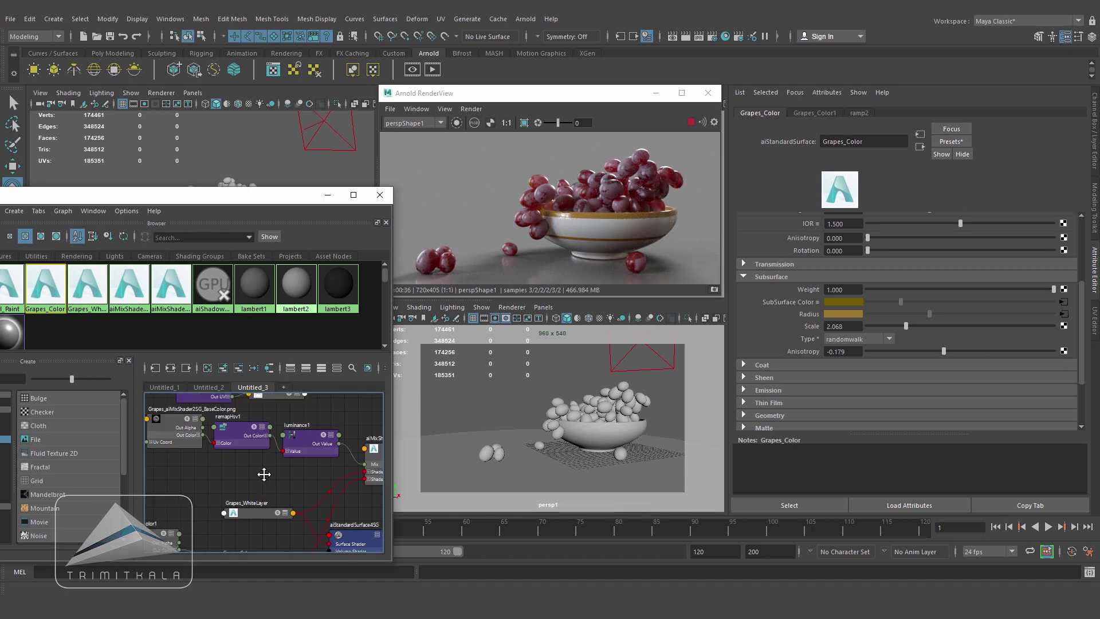
pyautogui.click(243, 430)
pyautogui.moveTo(907, 347); pyautogui.dragTo(885, 352)
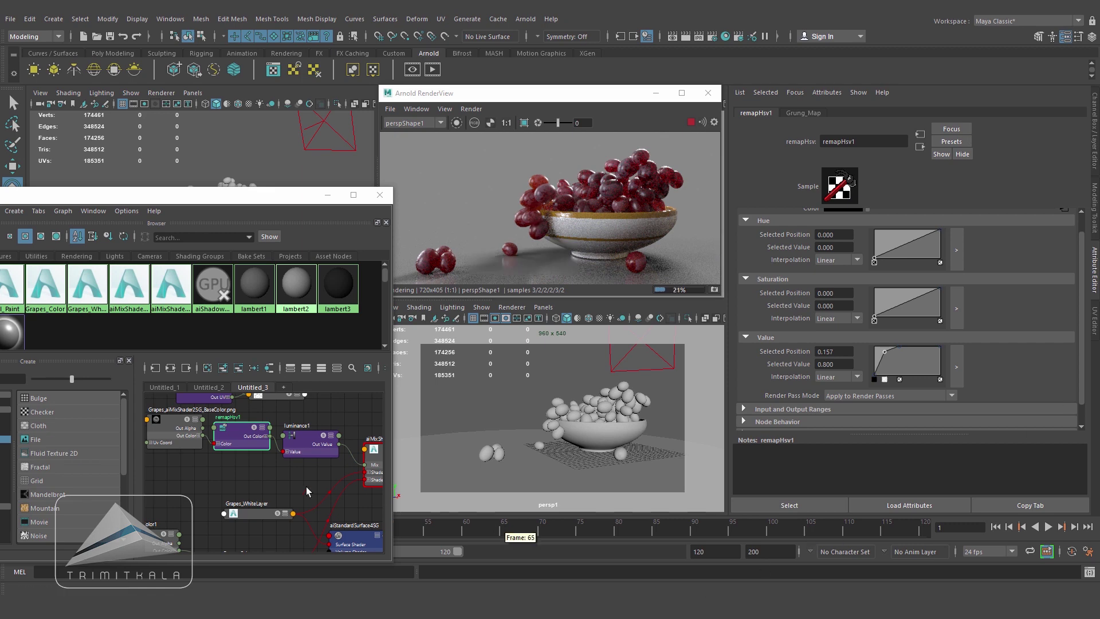
pyautogui.click(255, 513)
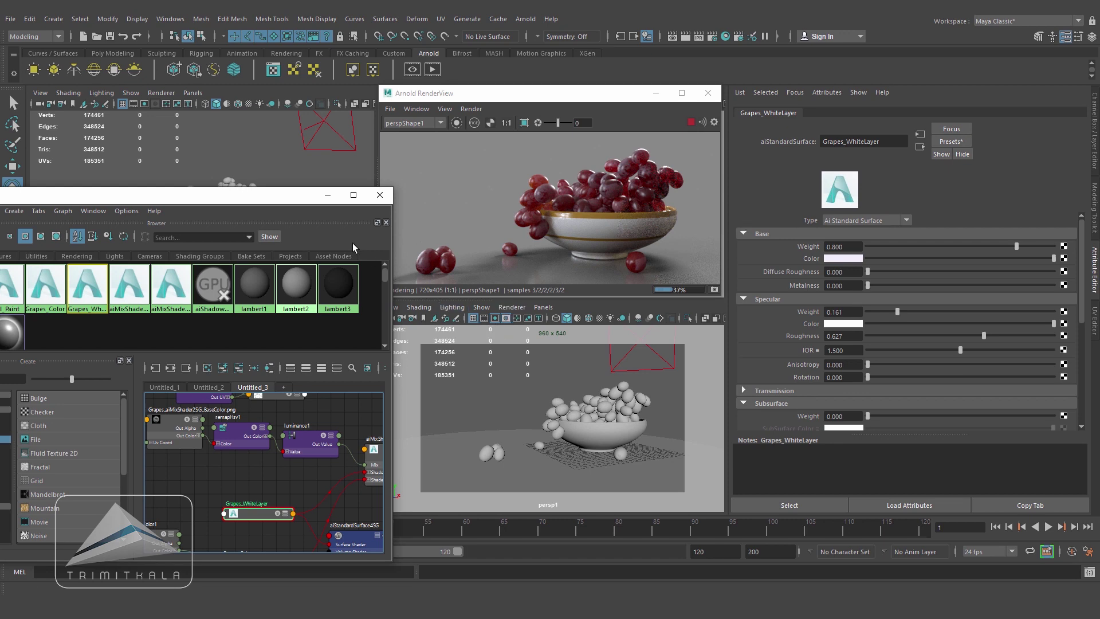
# Hide the Bowl and Grapes layers, leaving only the Branches layer shown, and stop the Arnold render
pyautogui.moveTo(282, 201); pyautogui.dragTo(248, 288)
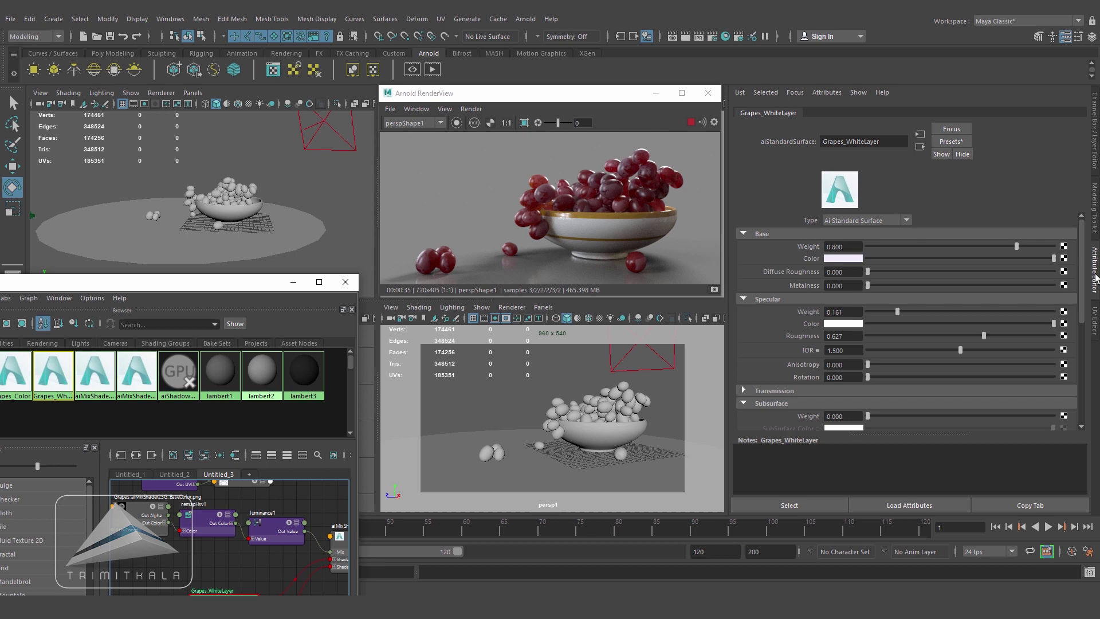
pyautogui.click(1093, 123)
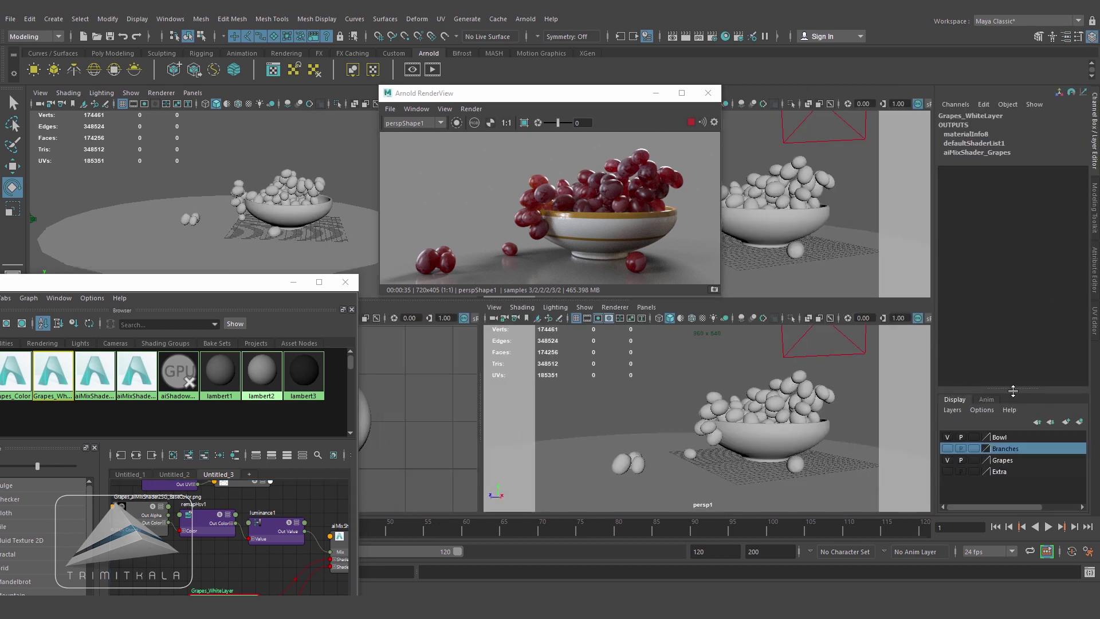
pyautogui.click(947, 437)
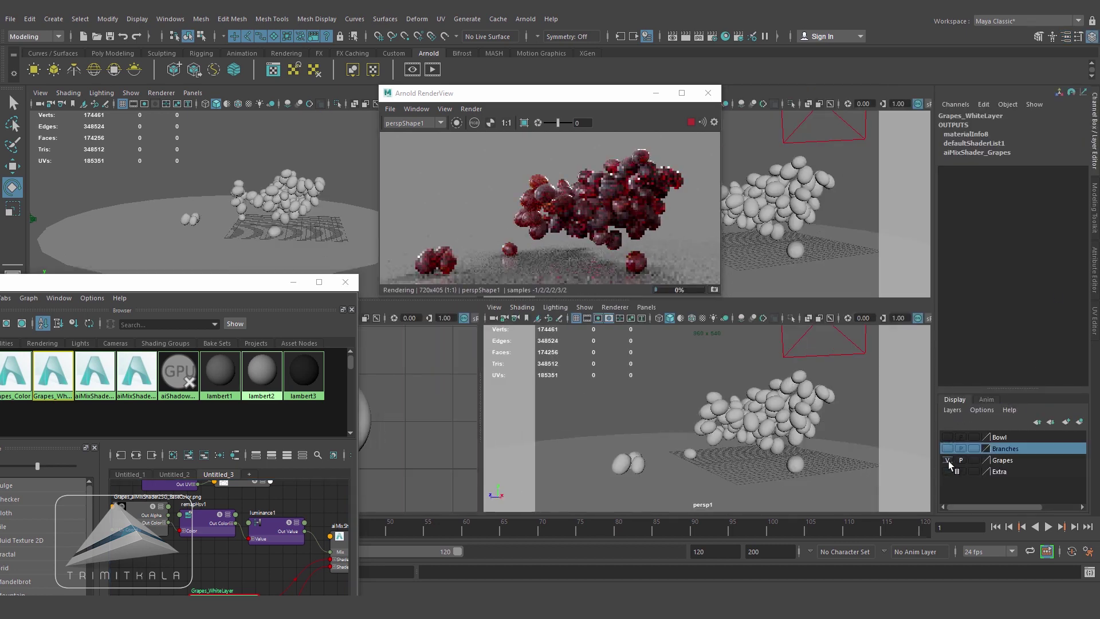
pyautogui.click(946, 460)
pyautogui.click(946, 449)
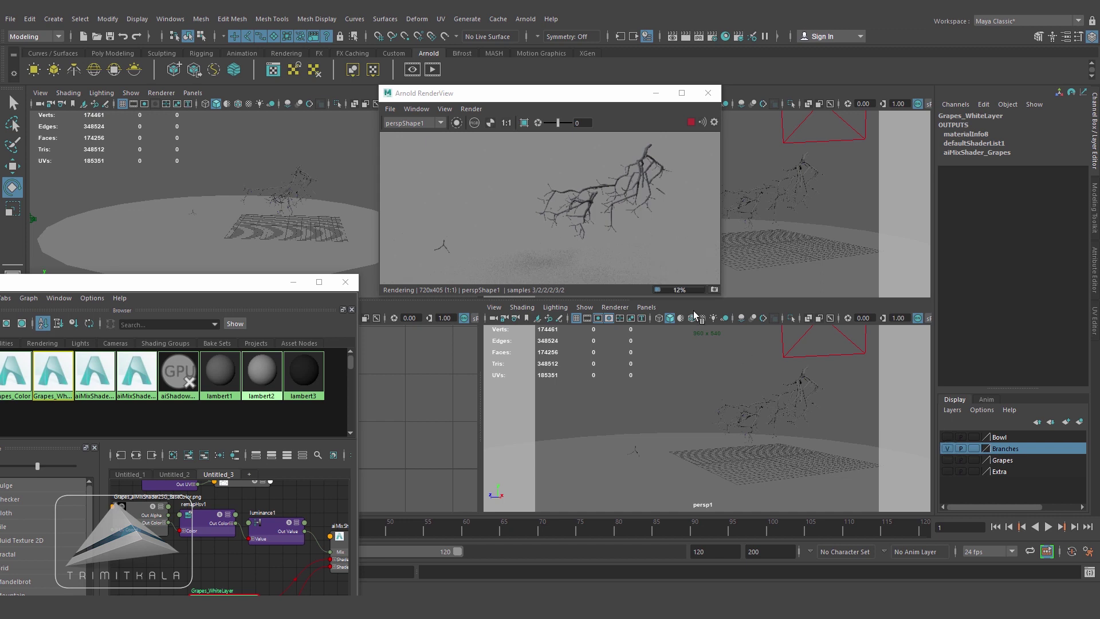
pyautogui.click(691, 122)
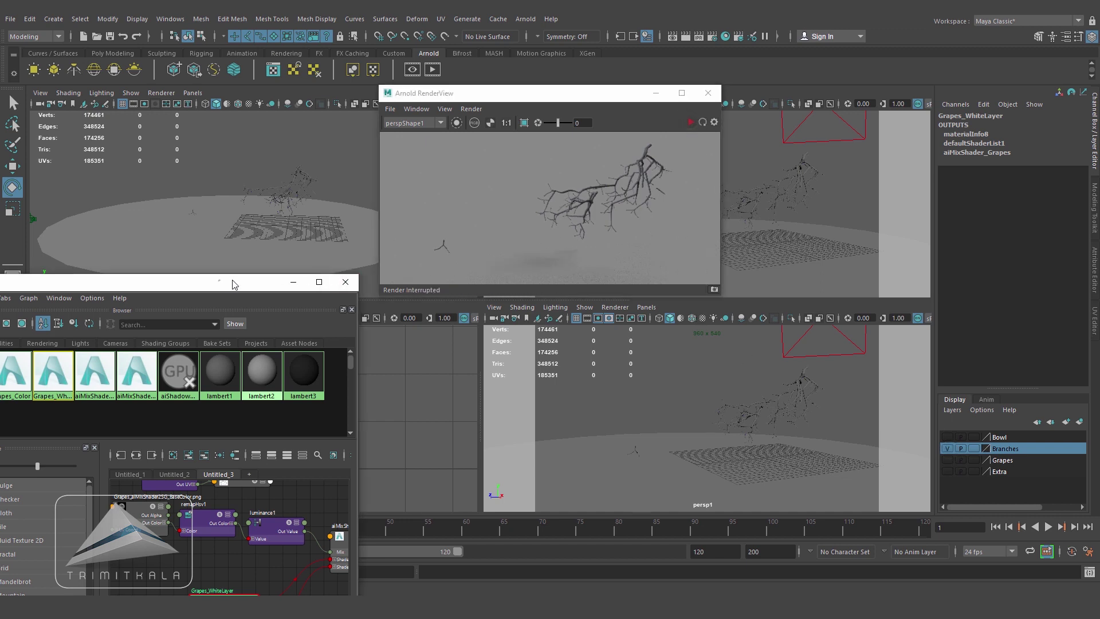
# Create a new aiStandardSurface material in a fresh Hypershade graph tab
pyautogui.moveTo(233, 283); pyautogui.dragTo(473, 174)
pyautogui.click(490, 364)
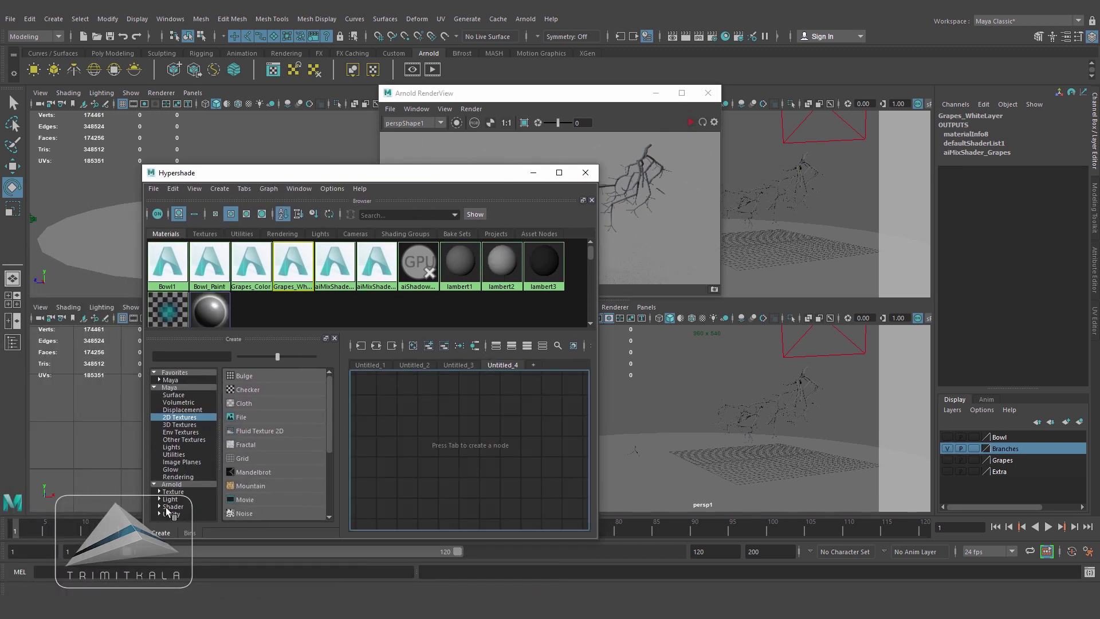
pyautogui.click(159, 507)
pyautogui.click(177, 499)
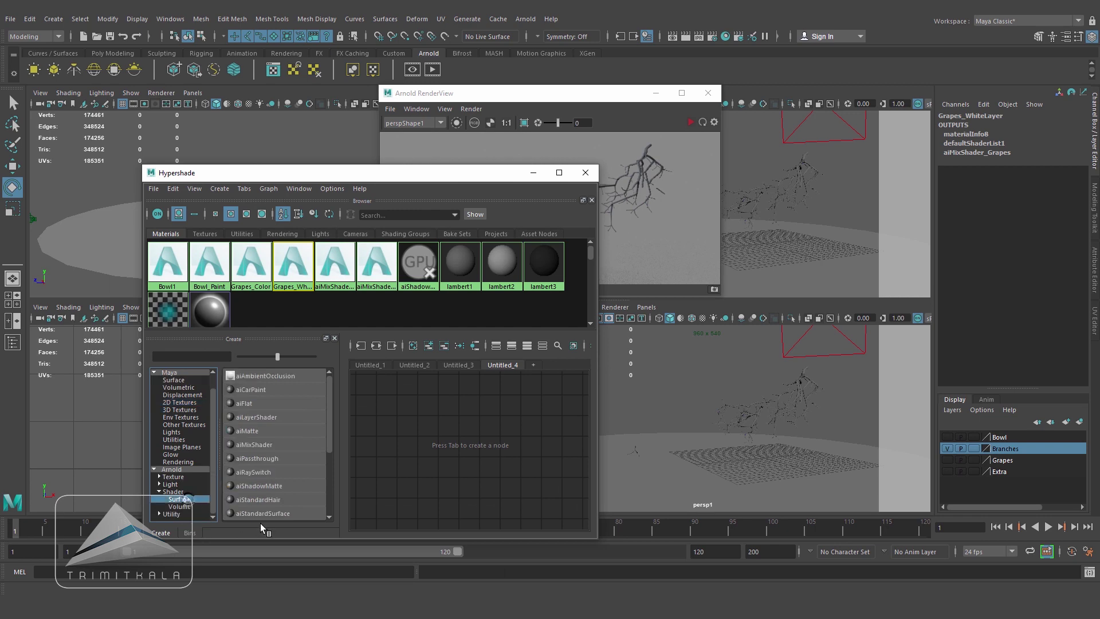
pyautogui.moveTo(293, 503); pyautogui.dragTo(396, 518)
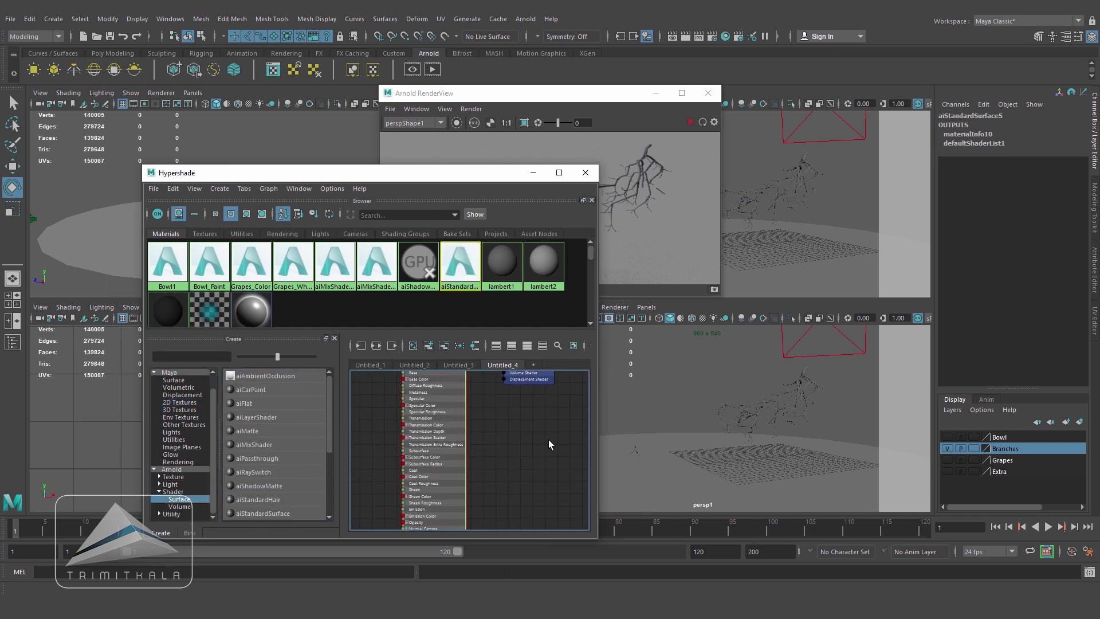
pyautogui.moveTo(438, 181); pyautogui.dragTo(425, 292)
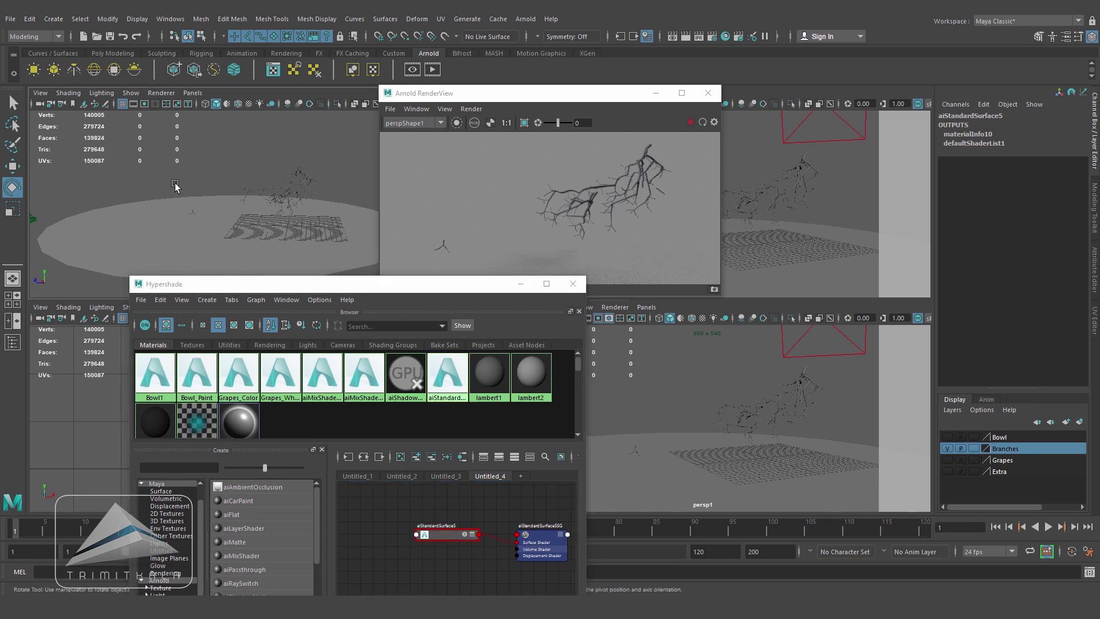
# Assign the new aiStandardSurface material to all the branch meshes and restart the Arnold render
pyautogui.moveTo(186, 191); pyautogui.dragTo(125, 153)
pyautogui.keyDown('ctrl'); pyautogui.click(356, 231); pyautogui.keyUp('ctrl')
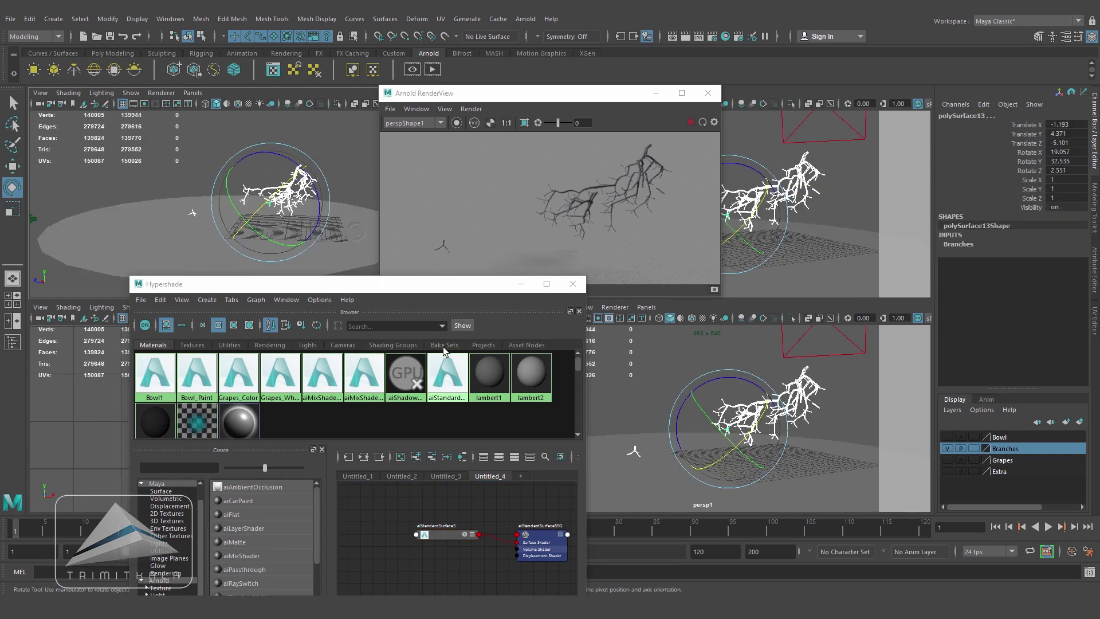
pyautogui.moveTo(441, 534); pyautogui.dragTo(441, 384, button='right')
pyautogui.click(442, 536)
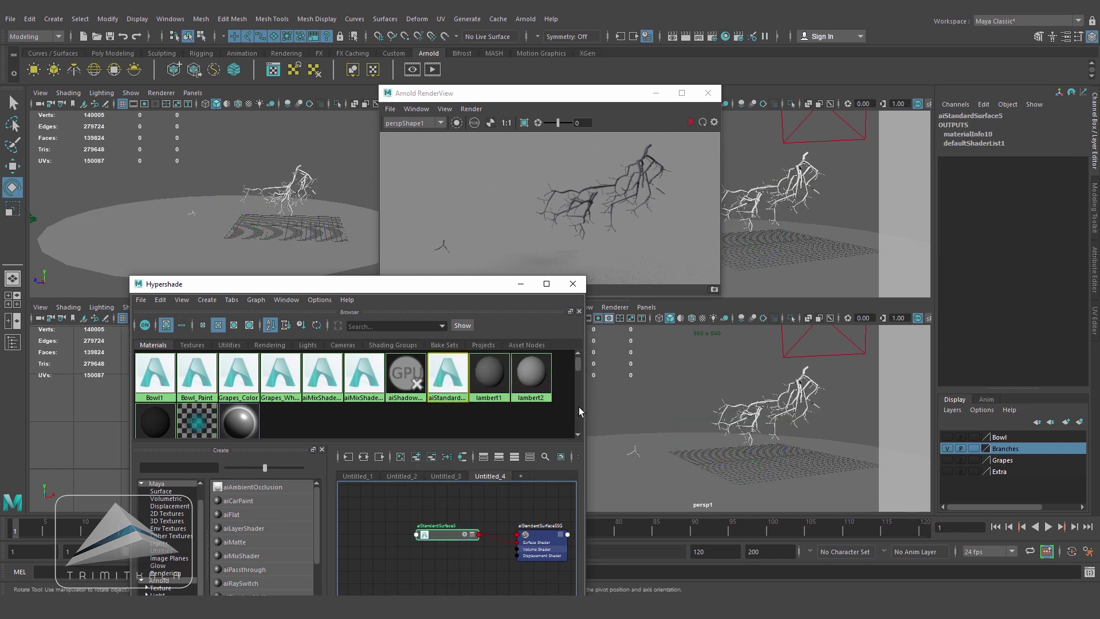
pyautogui.click(690, 122)
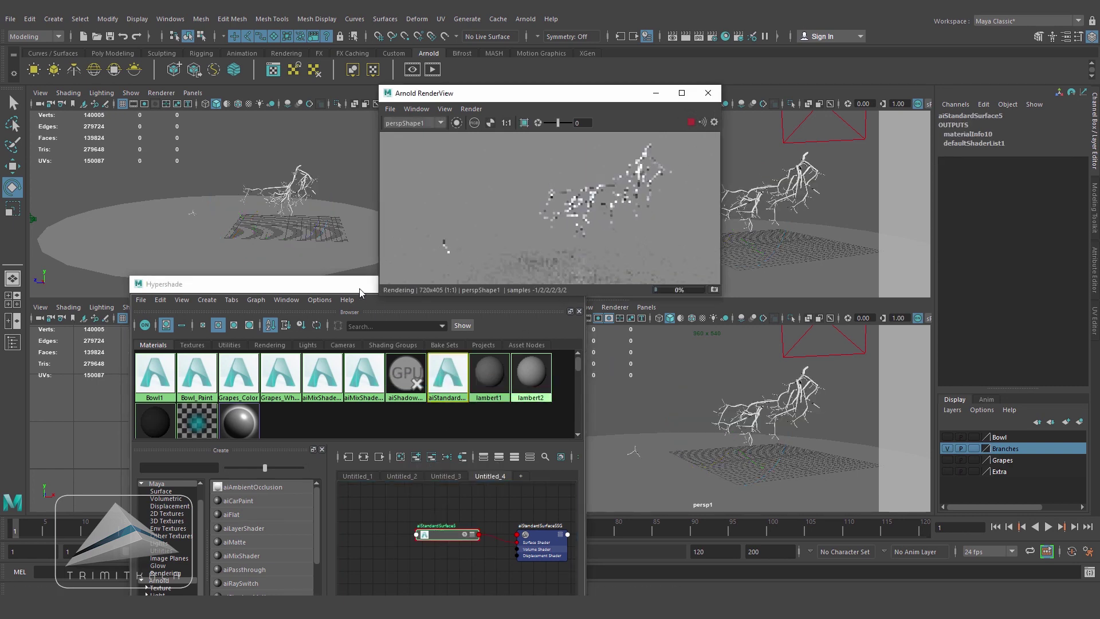
# Minimize Hypershade and map a Ramp texture to the Base Color of the branches' aiStandardSurface material
pyautogui.click(356, 285)
pyautogui.click(519, 285)
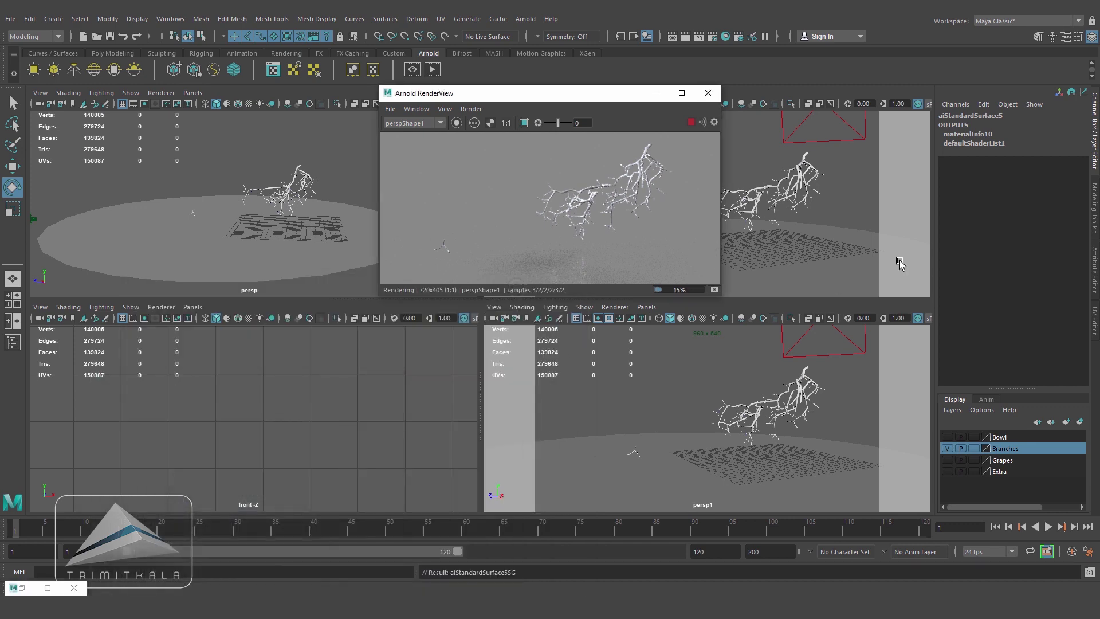
pyautogui.hotkey('ctrl', 'a')
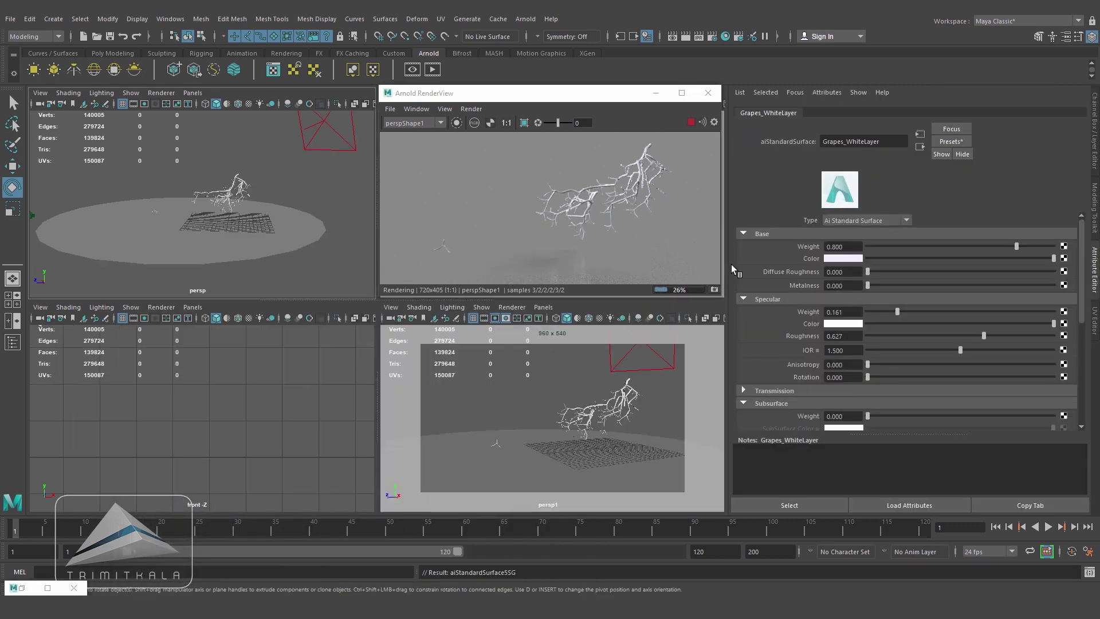
pyautogui.scroll(2, 665, 194)
pyautogui.moveTo(636, 179); pyautogui.dragTo(618, 206, button='middle')
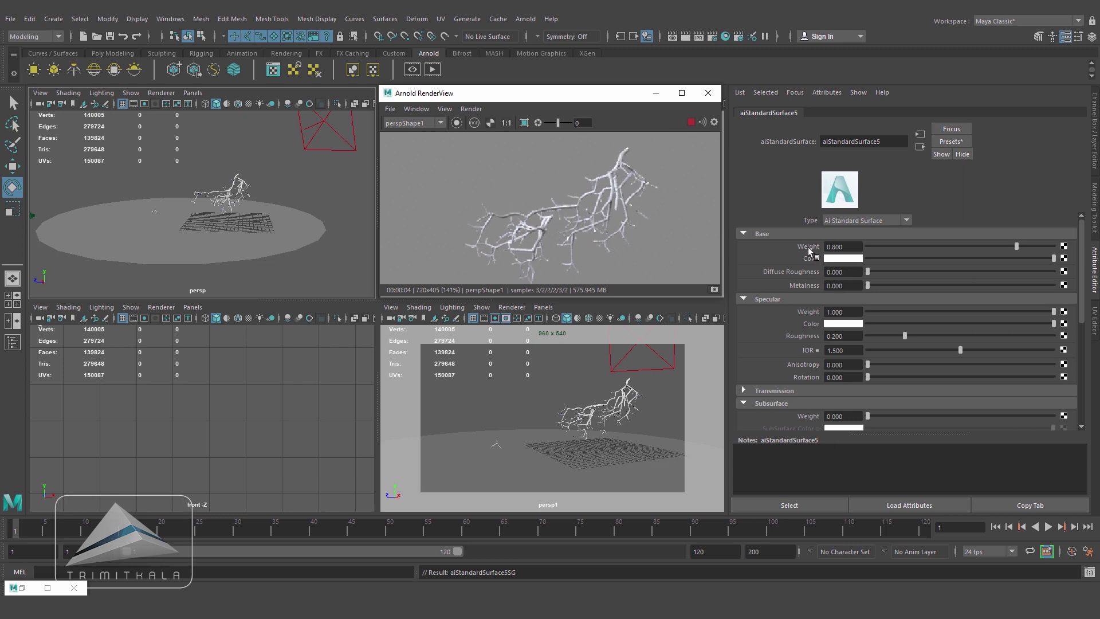
pyautogui.click(1063, 258)
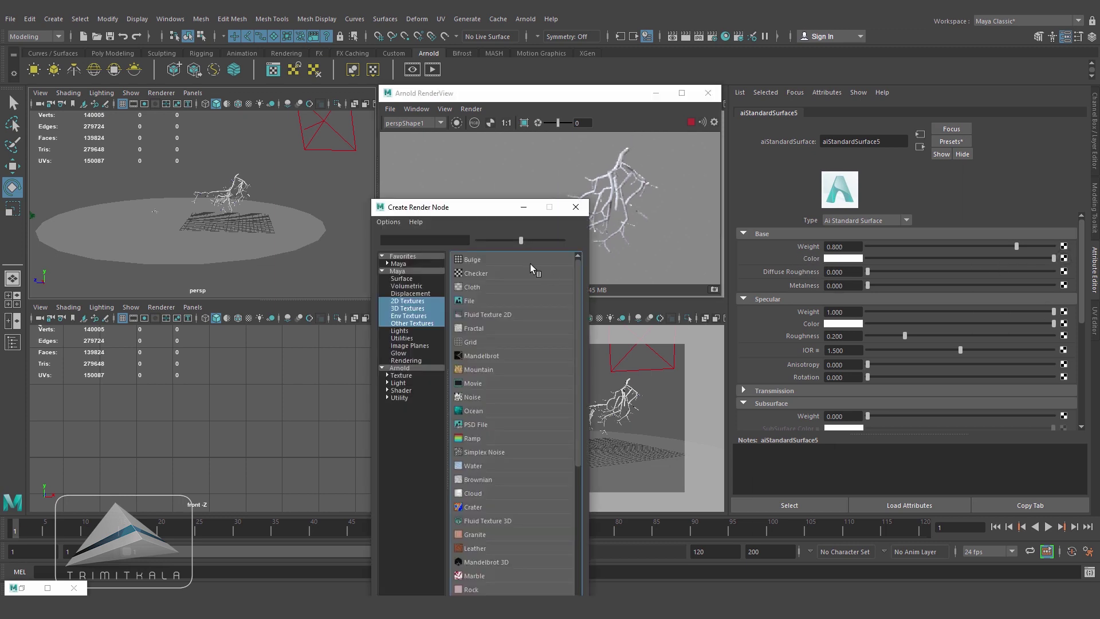
pyautogui.moveTo(470, 213); pyautogui.dragTo(771, 119)
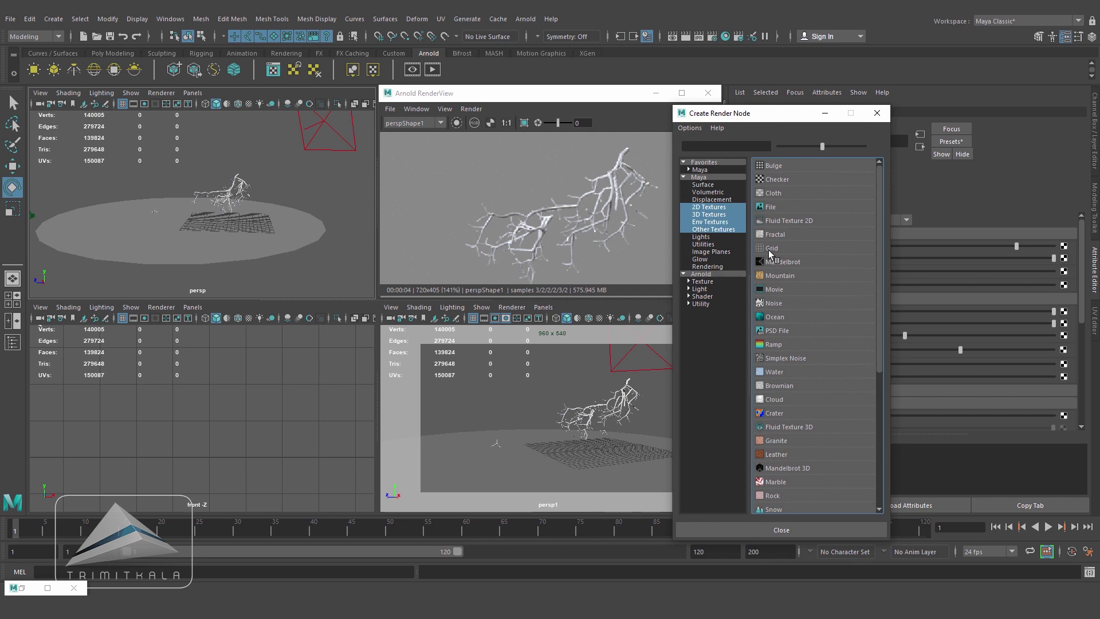
pyautogui.click(770, 344)
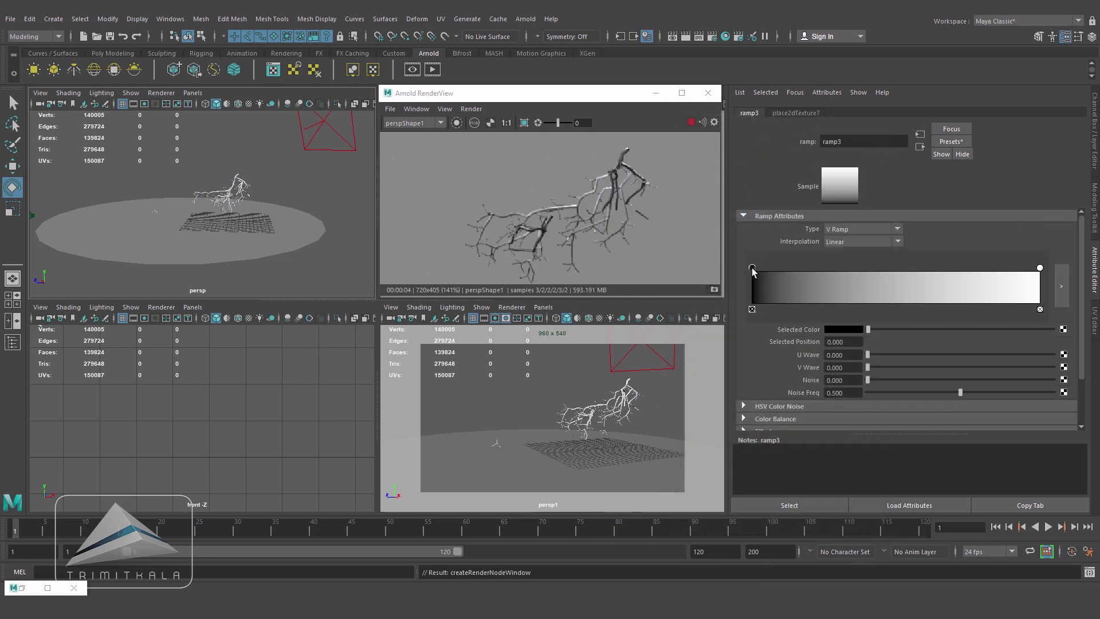
# Move the ramp's black point inward and recolor it red, and place the white point at position 0.557
pyautogui.moveTo(752, 267); pyautogui.dragTo(841, 267)
pyautogui.click(855, 328)
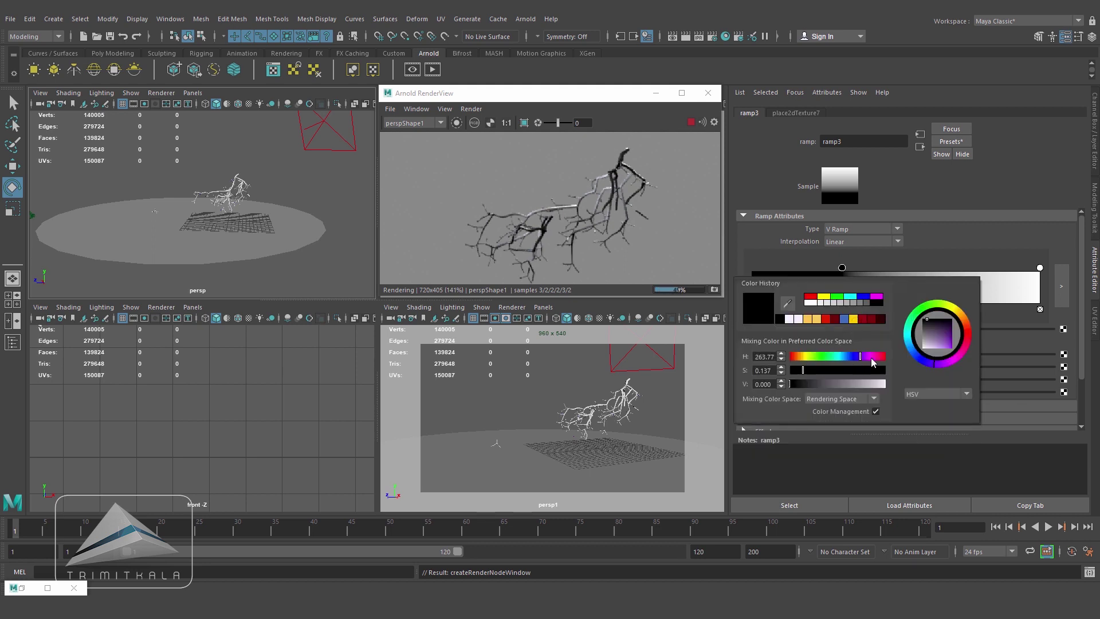
pyautogui.click(827, 321)
pyautogui.moveTo(1038, 266); pyautogui.dragTo(909, 286)
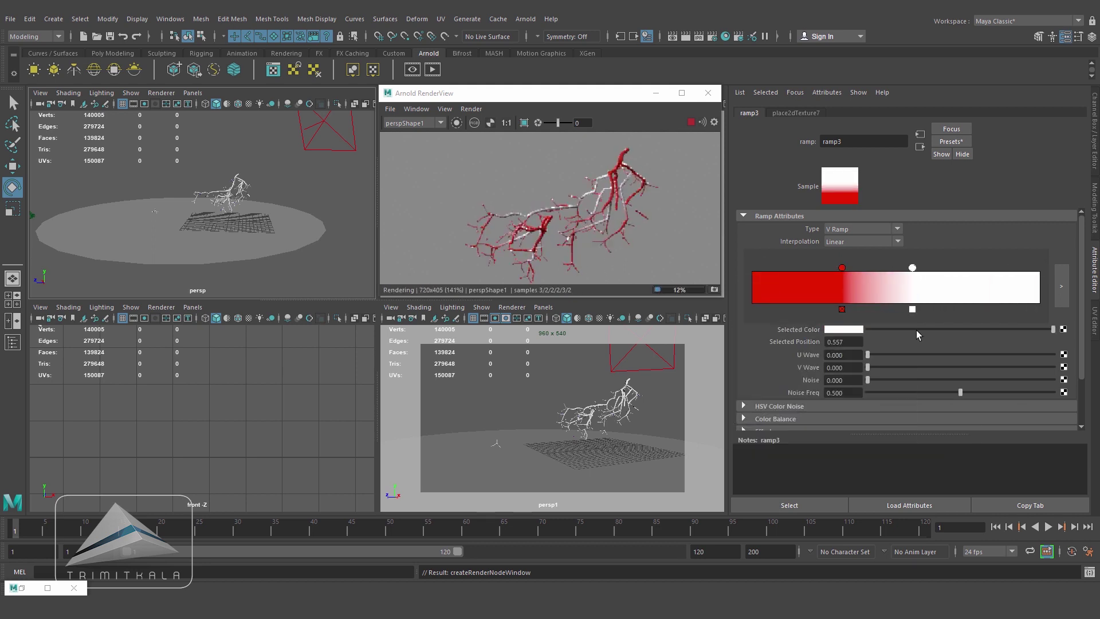
# Reverse the ramp's two points, placing red at about 0.69 and white at the start, and recolor the white point olive green
pyautogui.moveTo(843, 268); pyautogui.dragTo(1043, 271)
pyautogui.moveTo(912, 268); pyautogui.dragTo(750, 278)
pyautogui.moveTo(1041, 268); pyautogui.dragTo(950, 270)
pyautogui.click(752, 268)
pyautogui.click(843, 329)
pyautogui.moveTo(990, 361)
pyautogui.mouseDown()
pyautogui.moveTo(986, 371)
pyautogui.moveTo(991, 339)
pyautogui.moveTo(994, 367)
pyautogui.mouseUp()
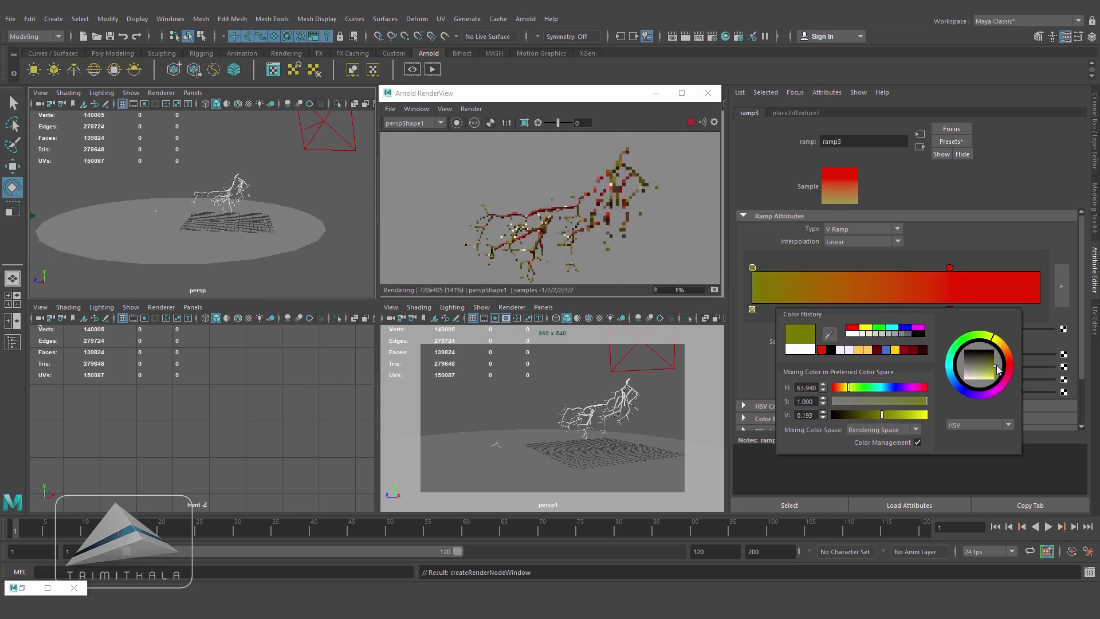
# Recolor the ramp's red point to a yellow hue and adjust its brightness
pyautogui.click(950, 268)
pyautogui.click(851, 328)
pyautogui.click(969, 292)
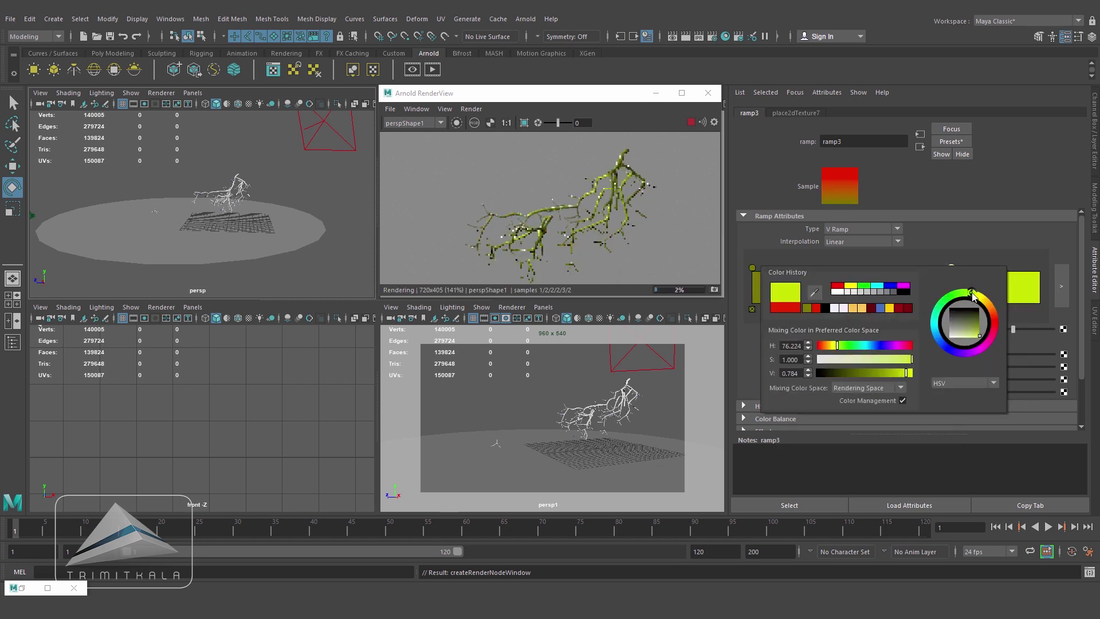
pyautogui.moveTo(975, 328); pyautogui.dragTo(977, 327)
pyautogui.click(983, 299)
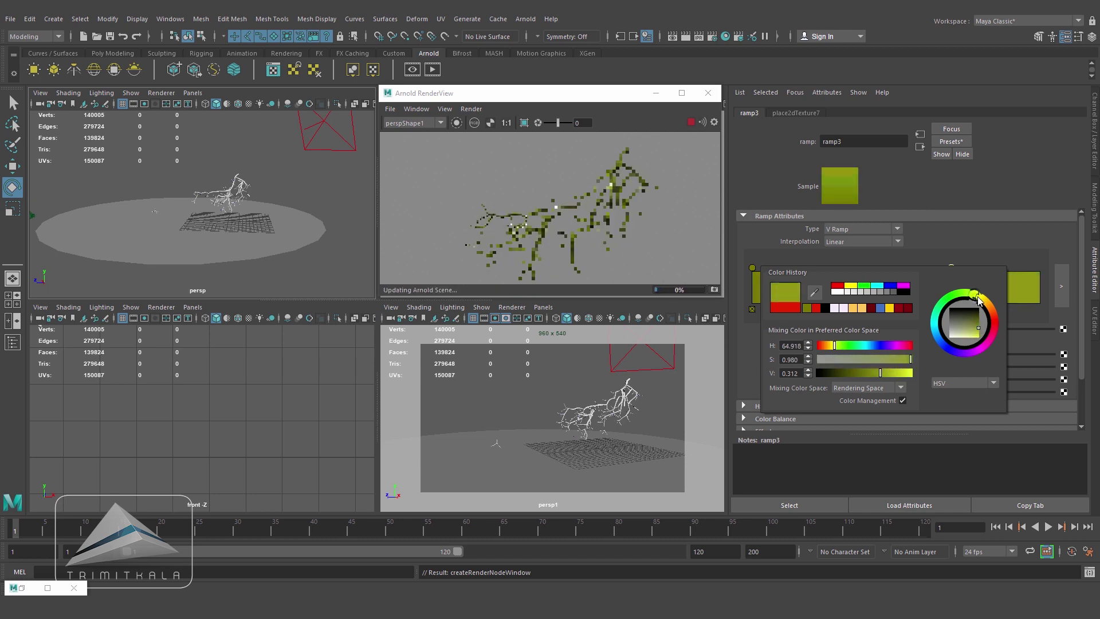
pyautogui.moveTo(943, 329); pyautogui.dragTo(974, 331)
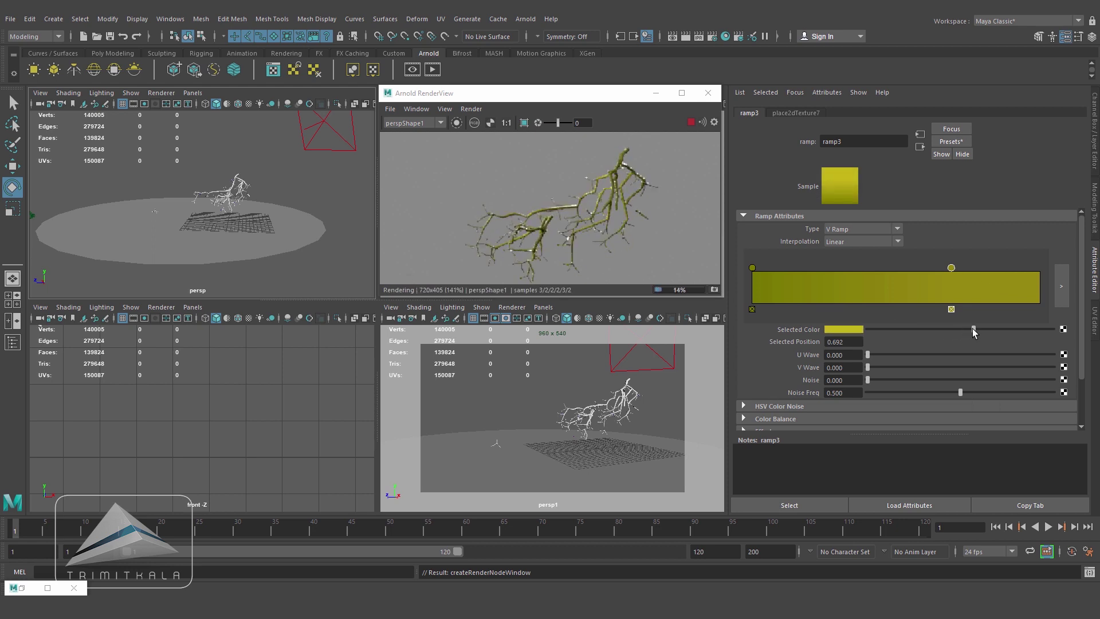
# Move the olive point to the ramp's end and the yellow one near its start, and add a point at position 0.000
pyautogui.moveTo(952, 268); pyautogui.dragTo(849, 272)
pyautogui.moveTo(752, 267)
pyautogui.mouseDown()
pyautogui.moveTo(930, 278)
pyautogui.moveTo(1060, 301)
pyautogui.mouseUp()
pyautogui.moveTo(848, 268); pyautogui.dragTo(778, 280)
pyautogui.click(753, 282)
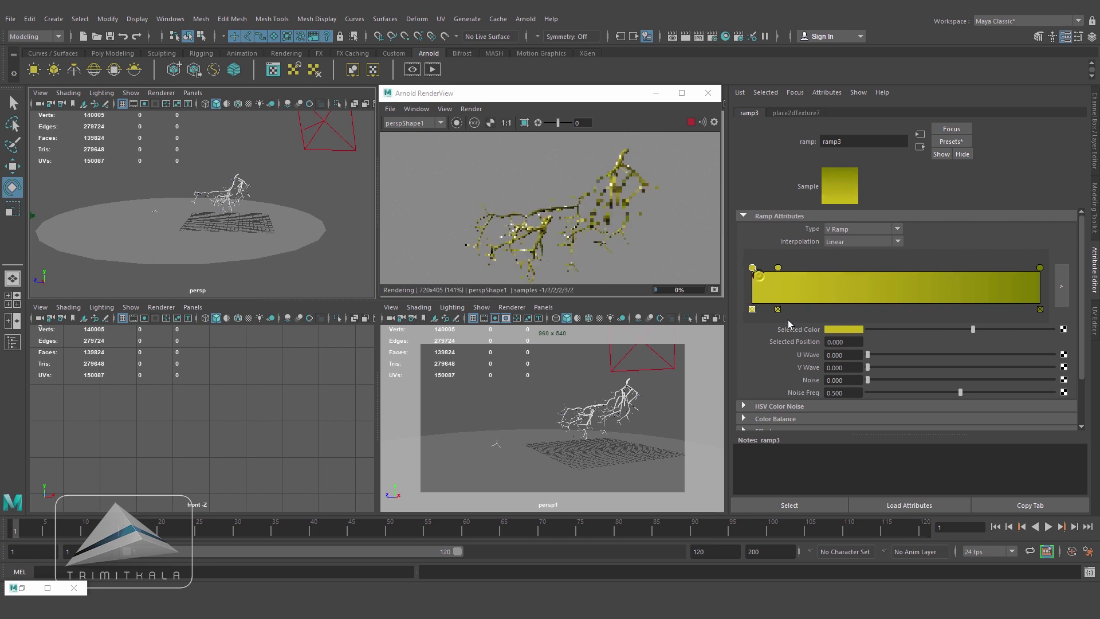
# Recolor the ramp's first point orange-red at position 0.008 and move the neighbouring yellow point to position 0.171
pyautogui.click(835, 329)
pyautogui.click(965, 326)
pyautogui.moveTo(968, 335); pyautogui.dragTo(971, 342)
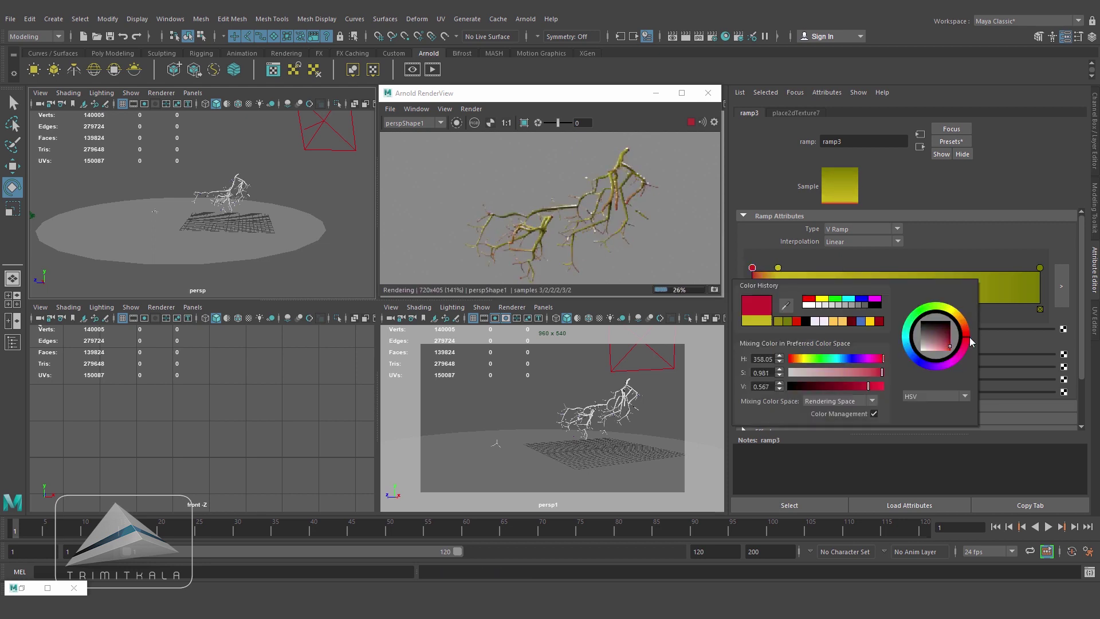
pyautogui.moveTo(777, 268); pyautogui.dragTo(793, 270)
pyautogui.click(755, 268)
pyautogui.click(843, 330)
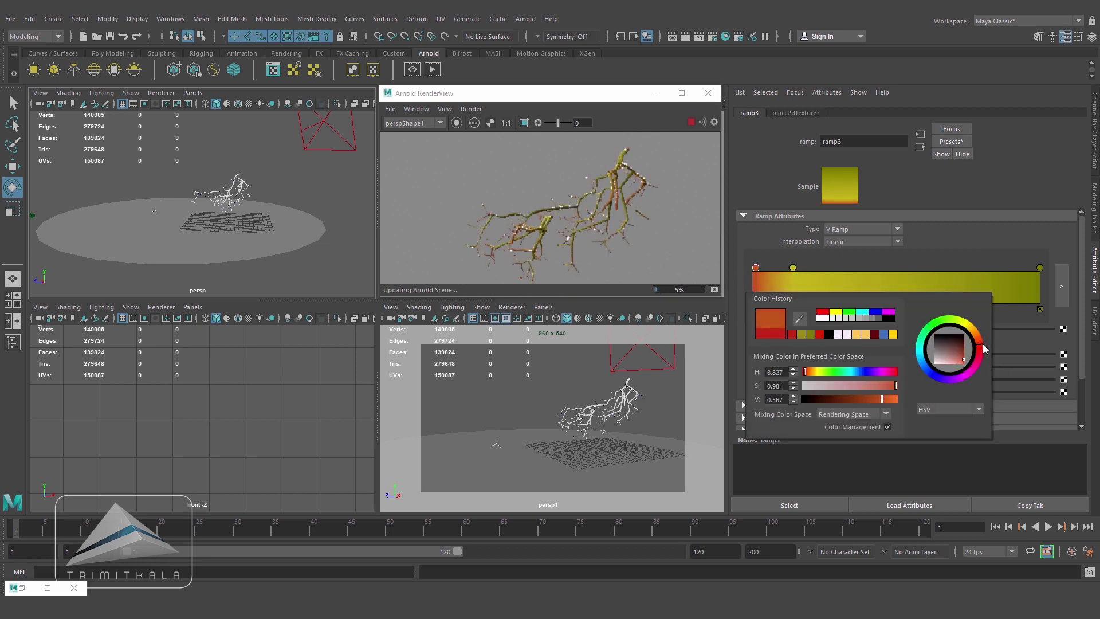
pyautogui.moveTo(794, 268); pyautogui.dragTo(802, 268)
pyautogui.click(755, 268)
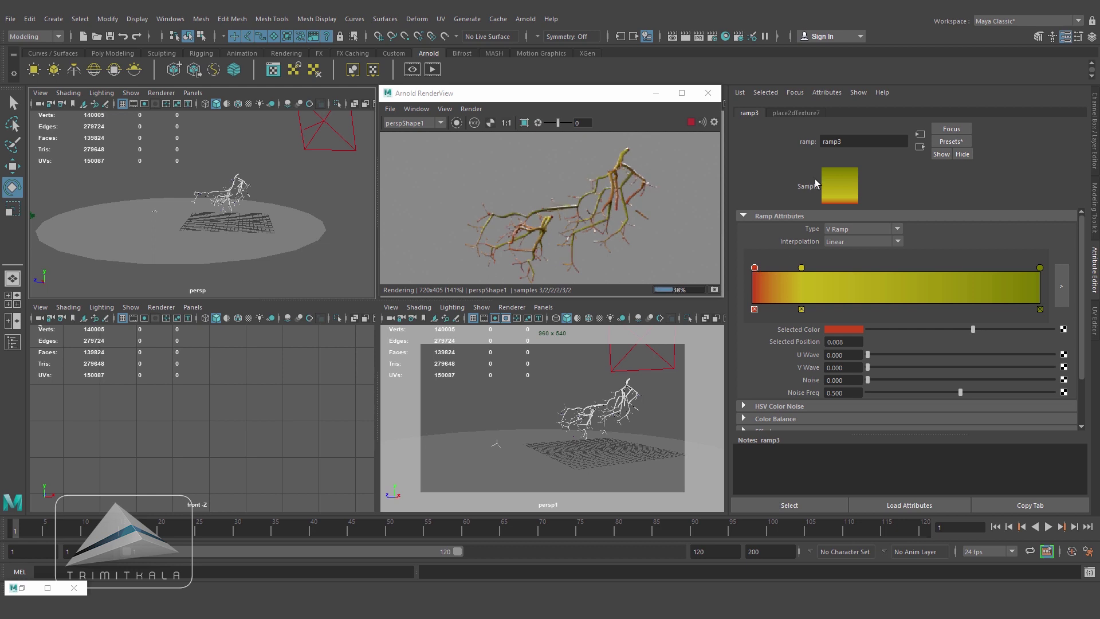
# Set the branches' aiStandardSurface Specular Weight to 0.743 and Specular Roughness to 0.625
pyautogui.click(920, 149)
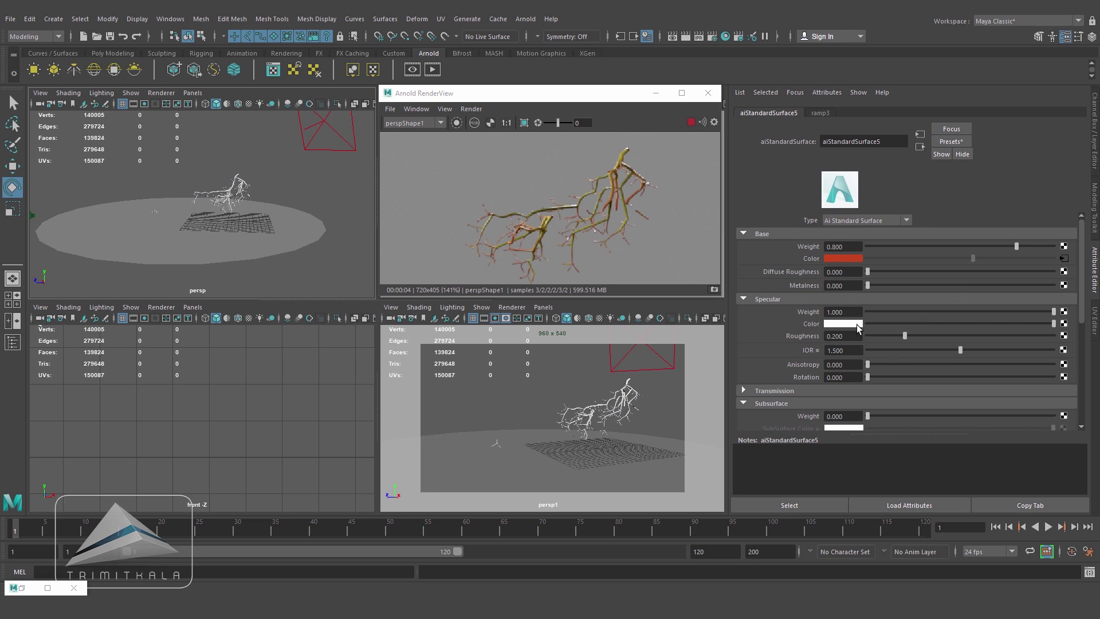
pyautogui.moveTo(1036, 312); pyautogui.dragTo(1005, 313)
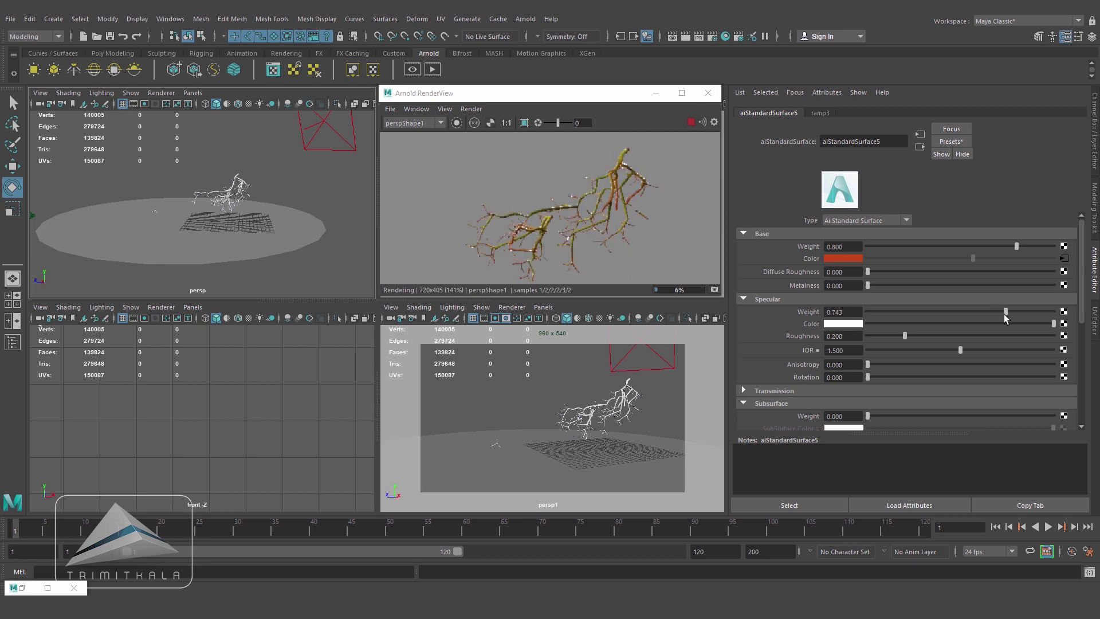
pyautogui.moveTo(904, 337); pyautogui.dragTo(982, 336)
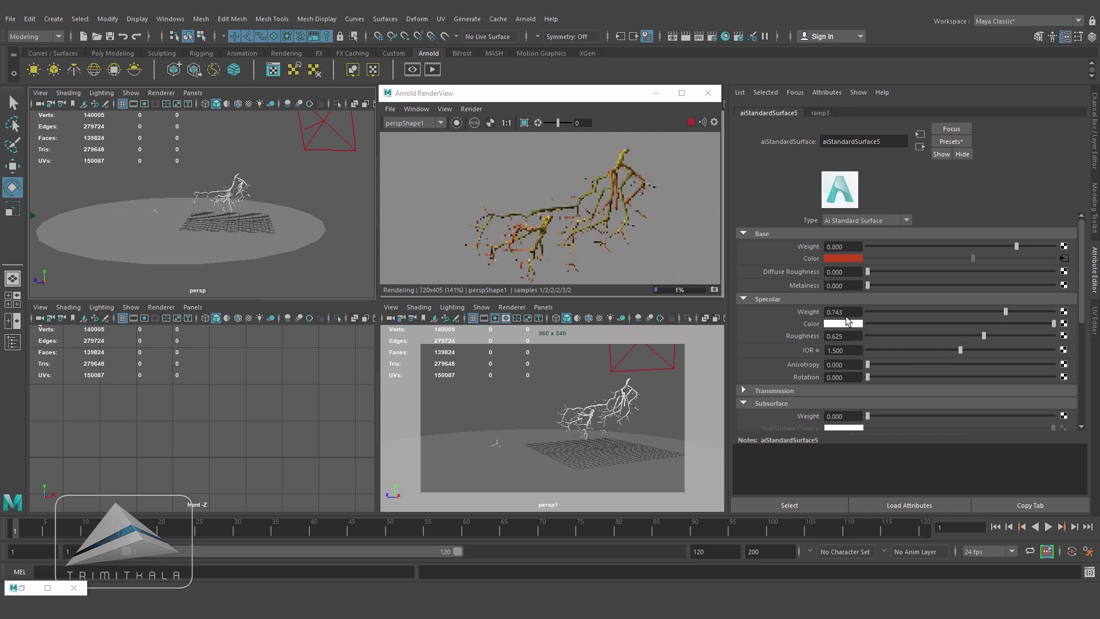
# Darken the yellow point and the olive end point of the branches' Base Color ramp
pyautogui.click(1063, 258)
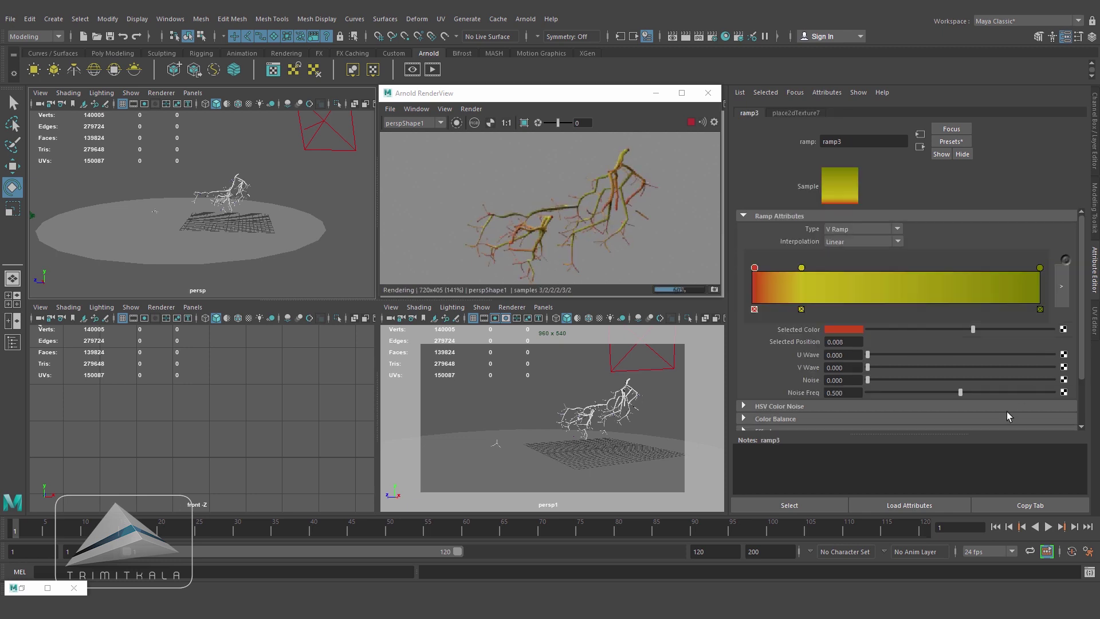
pyautogui.click(801, 267)
pyautogui.moveTo(947, 329); pyautogui.dragTo(936, 329)
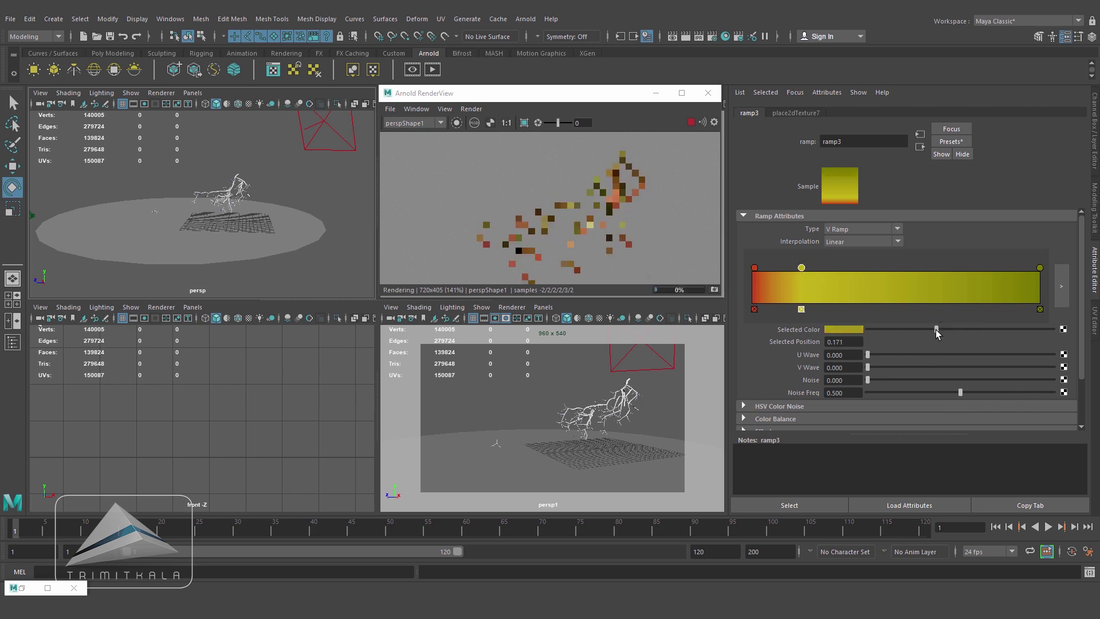
pyautogui.click(1040, 268)
pyautogui.moveTo(892, 326); pyautogui.dragTo(891, 328)
pyautogui.click(800, 268)
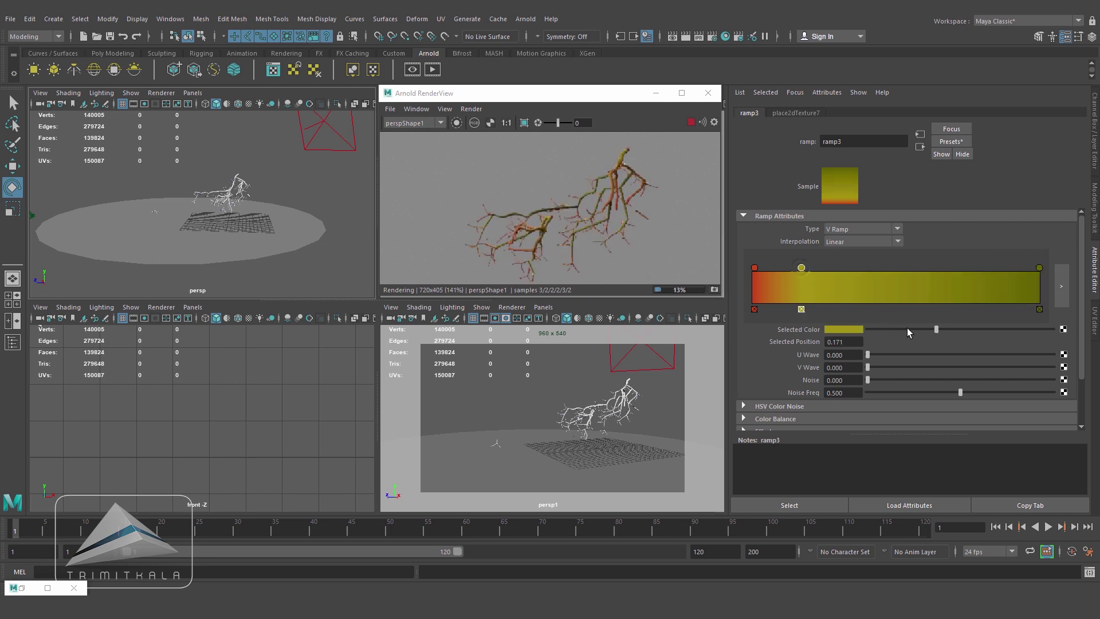
pyautogui.click(919, 329)
# Set the branch material's Subsurface Weight to 0.121 and its SubSurface Color to olive green
pyautogui.click(920, 147)
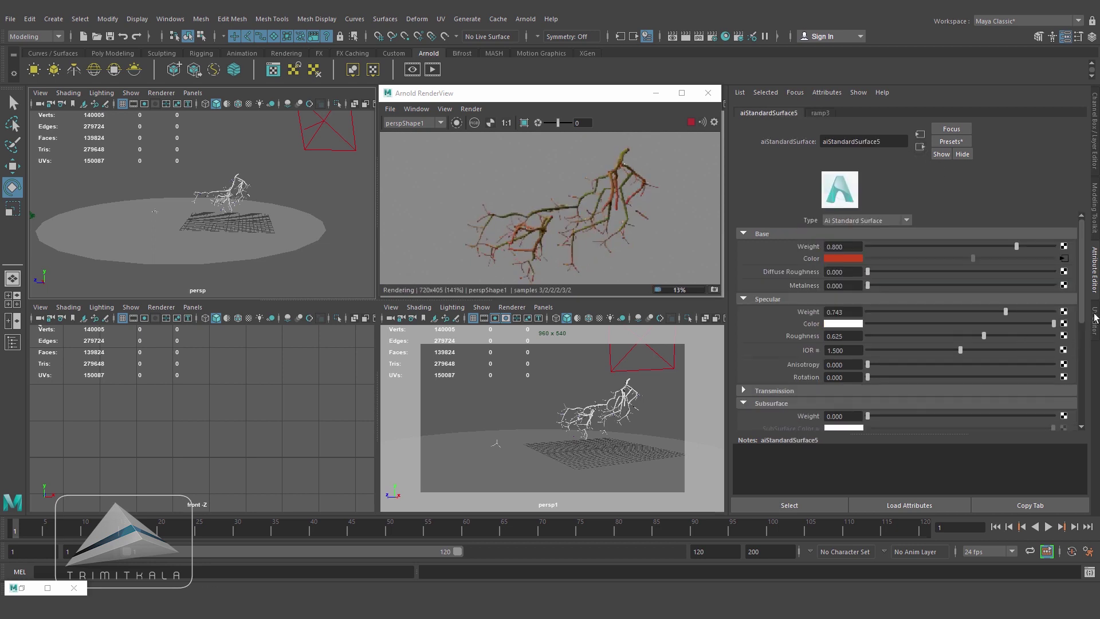
pyautogui.scroll(-5, 878, 319)
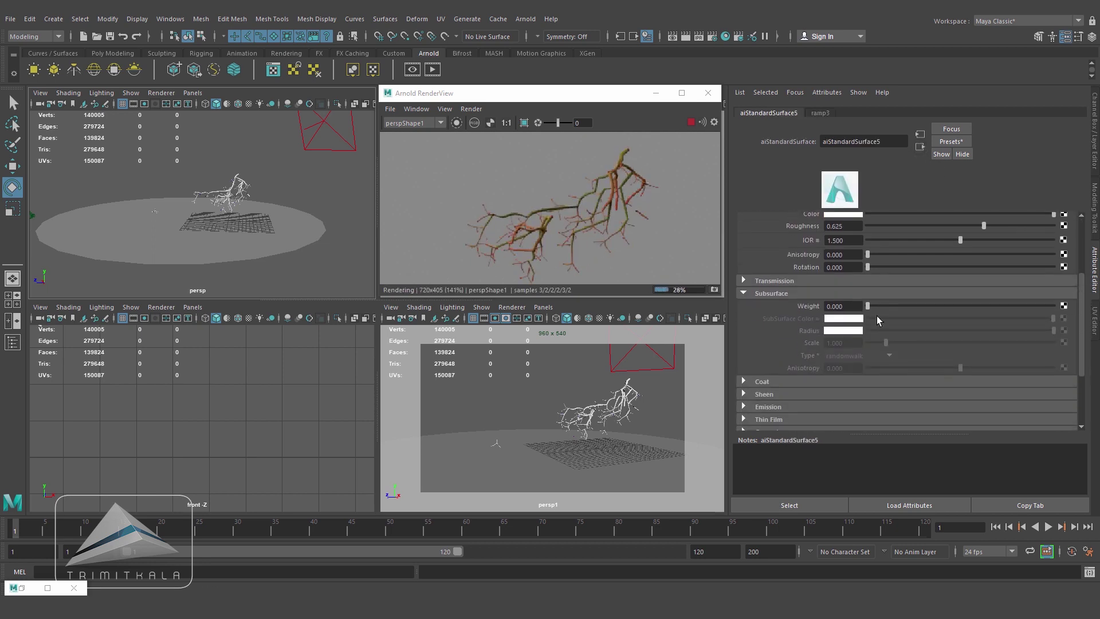
pyautogui.moveTo(868, 308)
pyautogui.mouseDown()
pyautogui.moveTo(898, 307)
pyautogui.moveTo(889, 308)
pyautogui.mouseUp()
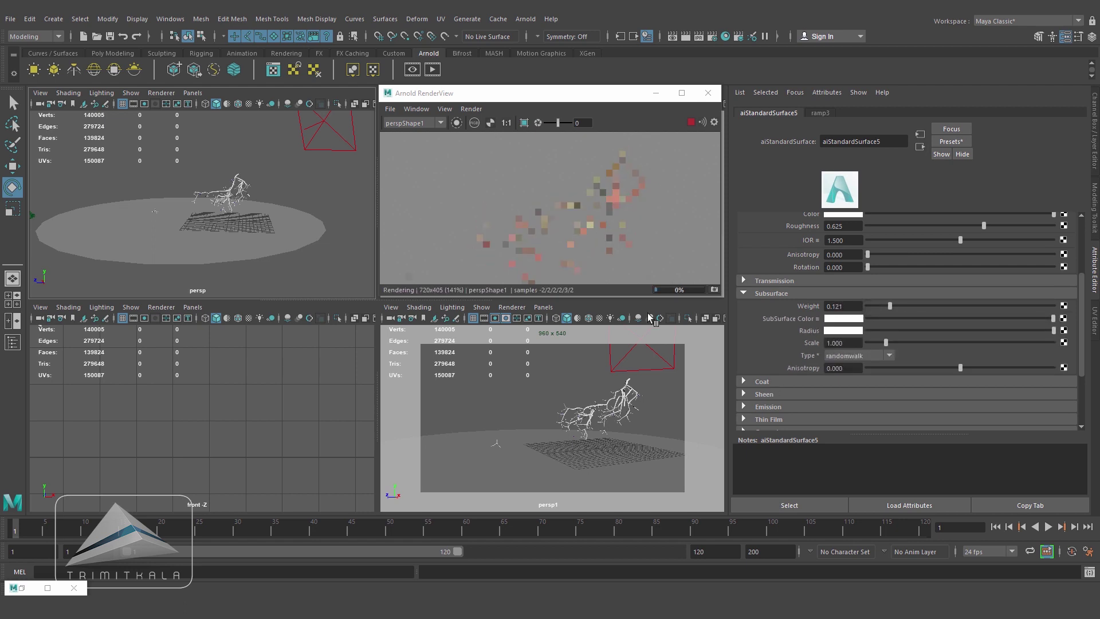
pyautogui.click(840, 318)
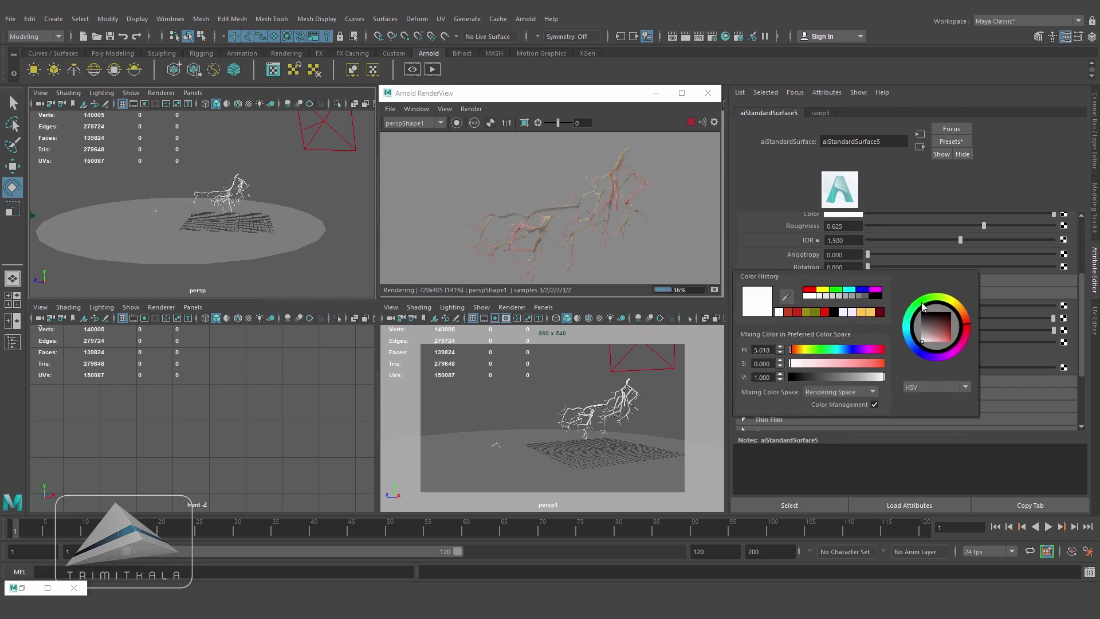
pyautogui.moveTo(944, 331); pyautogui.dragTo(957, 328)
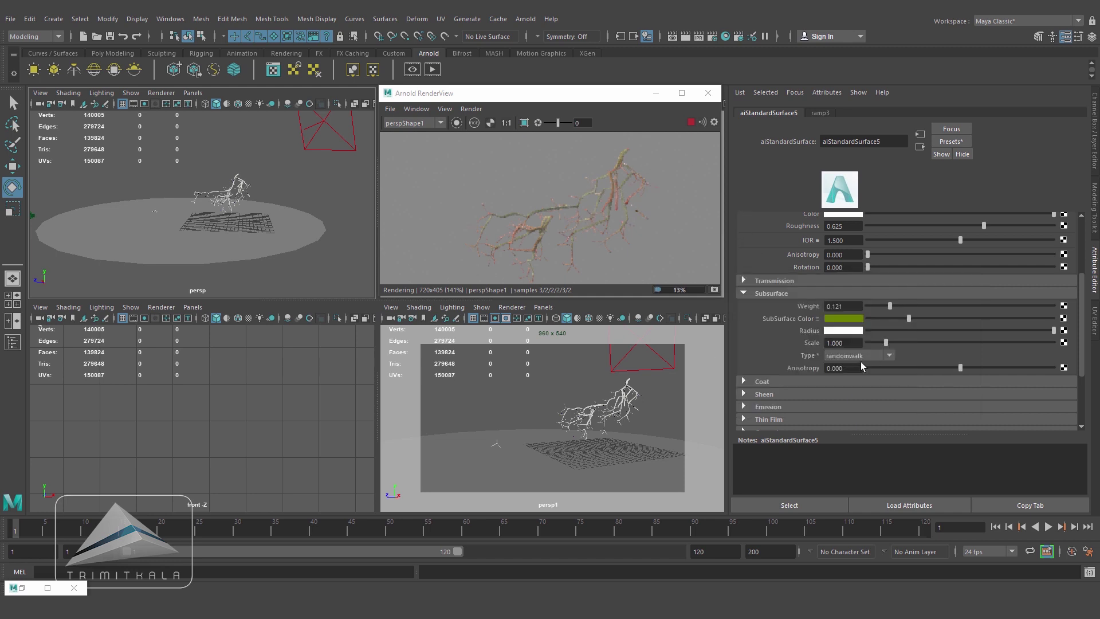
# Recolor the Subsurface Radius to a golden yellow and set the Subsurface Scale to 0.495
pyautogui.click(851, 331)
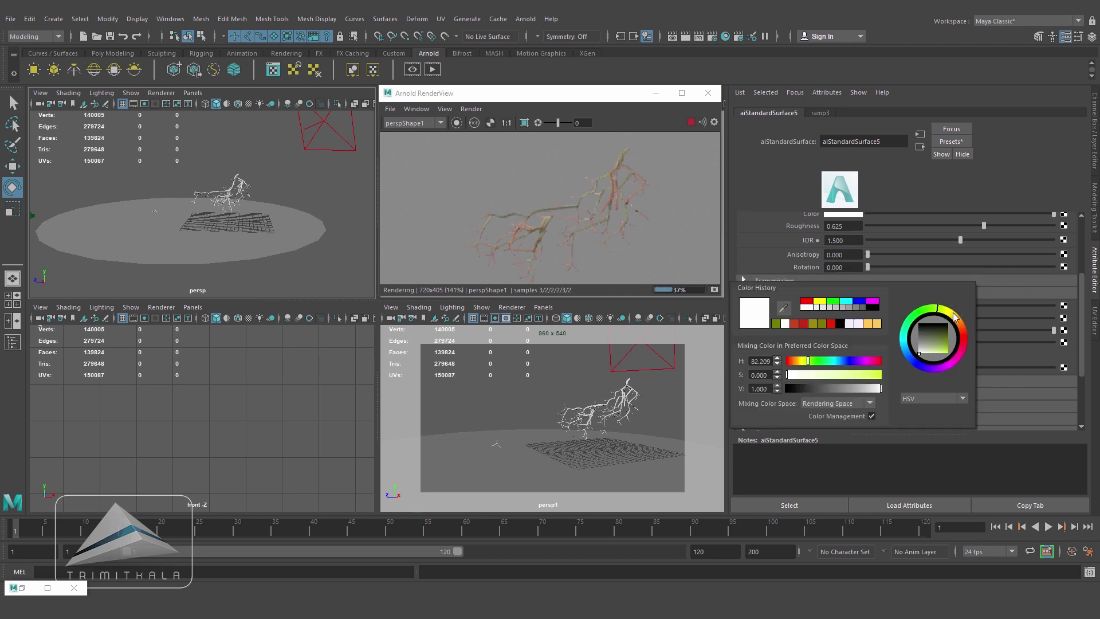
pyautogui.click(946, 347)
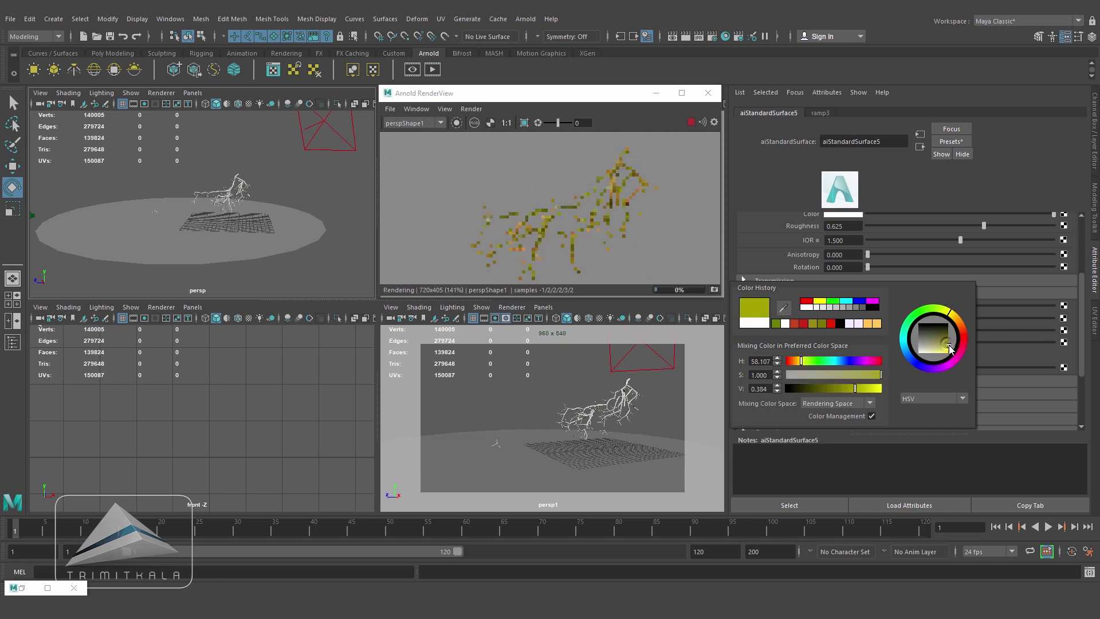
pyautogui.click(958, 321)
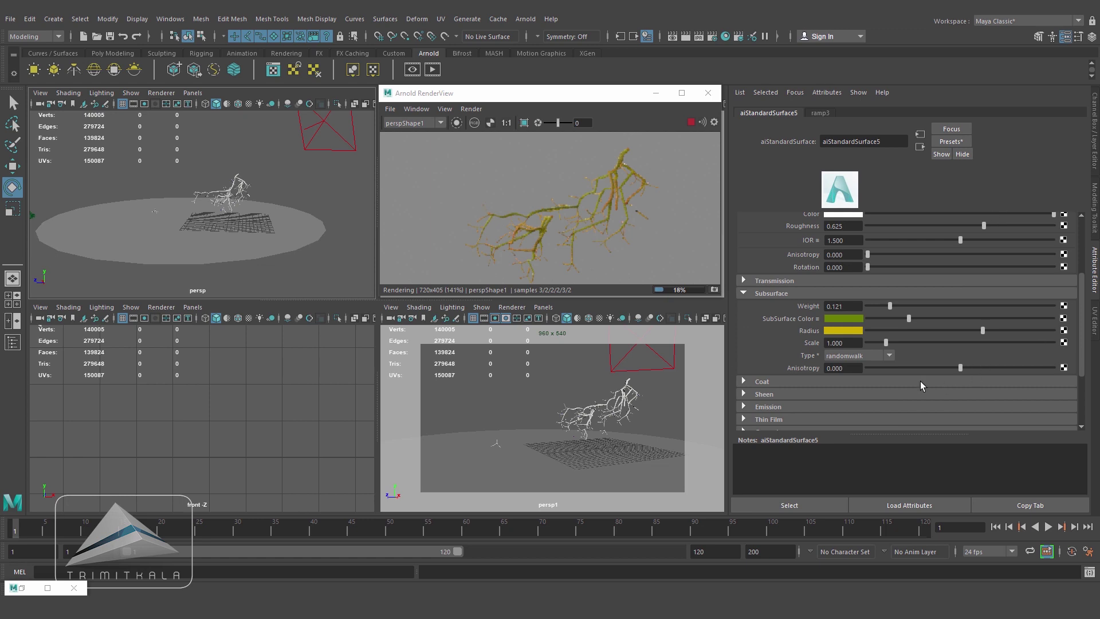
pyautogui.moveTo(878, 342); pyautogui.dragTo(872, 346)
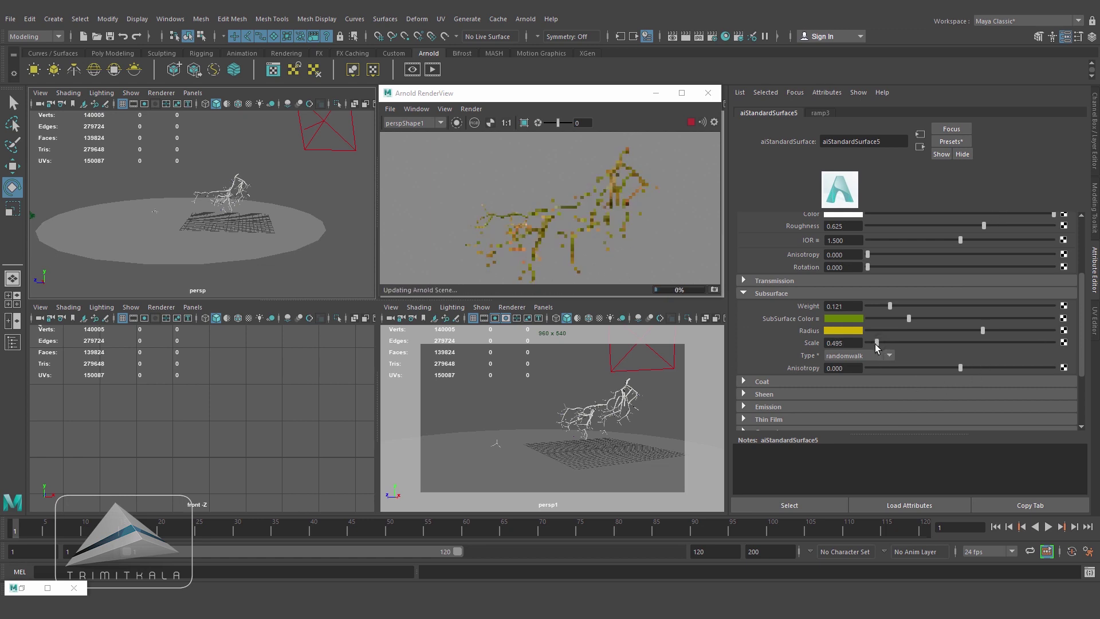
pyautogui.moveTo(872, 346); pyautogui.dragTo(877, 343)
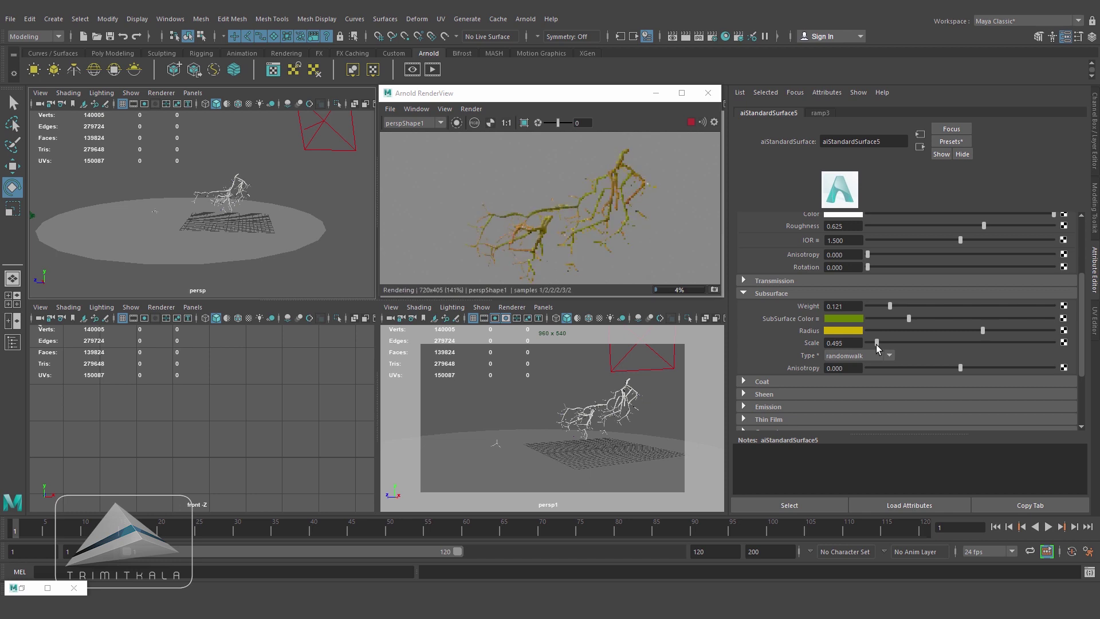
# Compare the branches with Subsurface Weight at 0.000 and 1.000, and settle on 0.043
pyautogui.moveTo(890, 306); pyautogui.dragTo(669, 314)
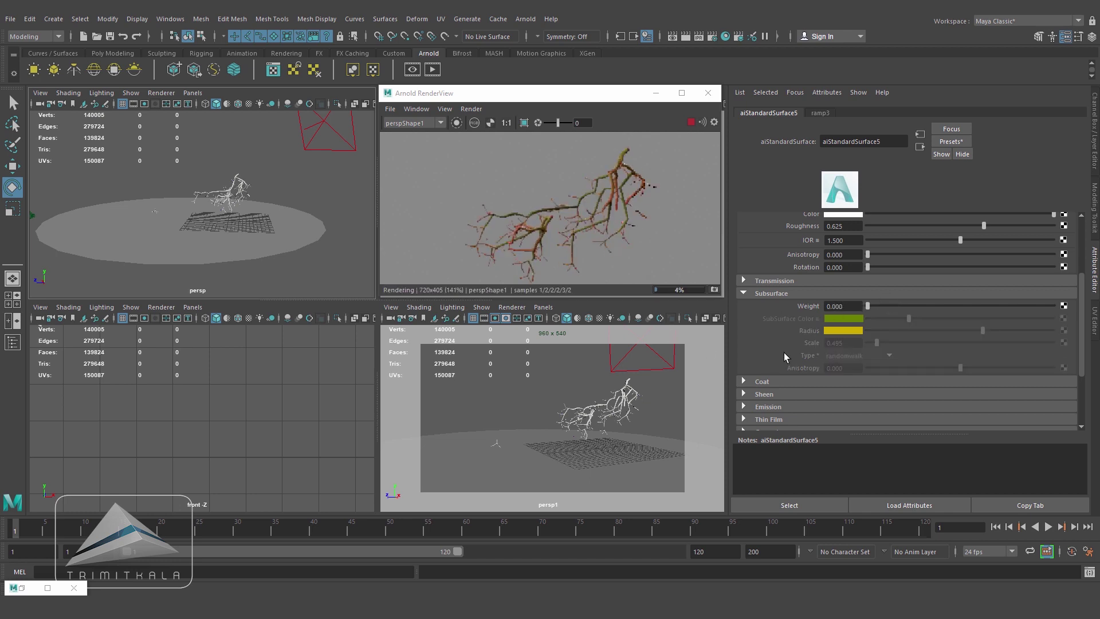
pyautogui.moveTo(868, 305); pyautogui.dragTo(1053, 306)
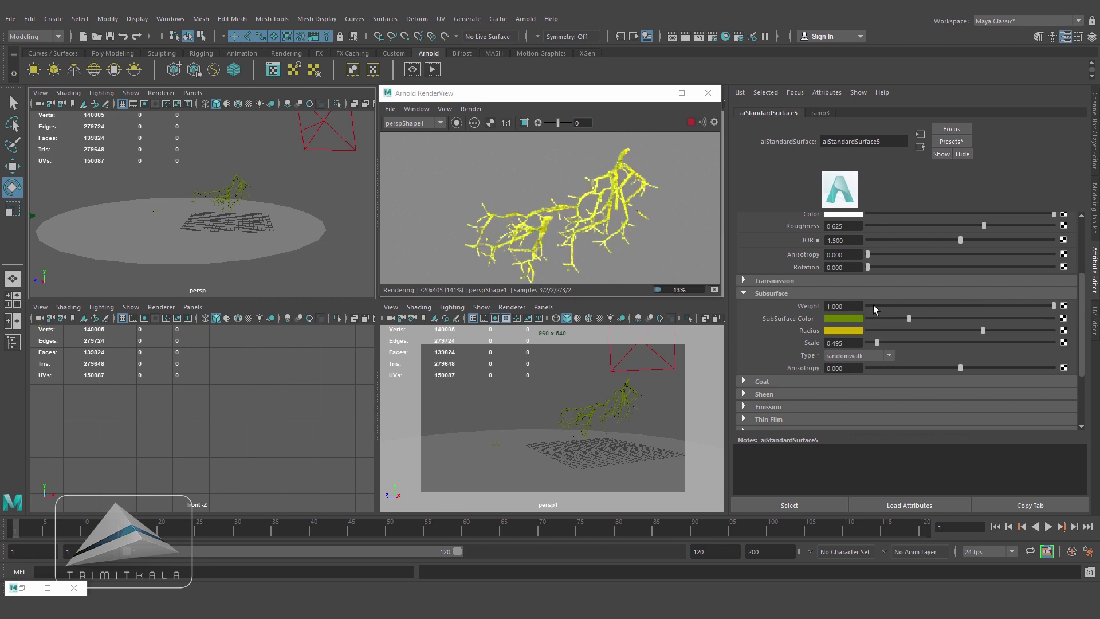
pyautogui.click(873, 304)
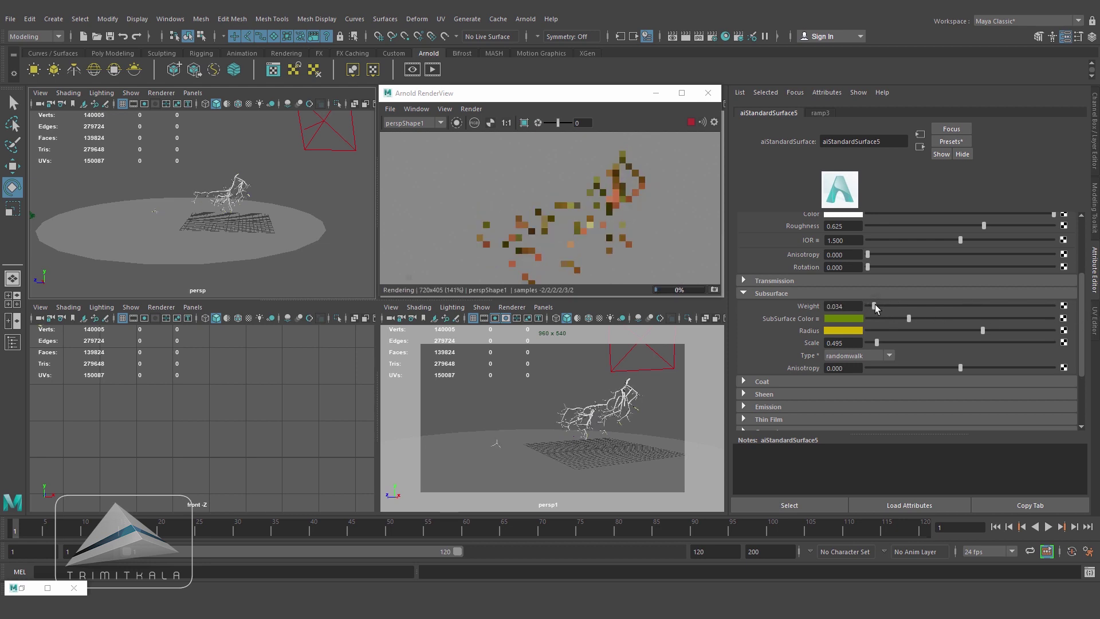
pyautogui.click(875, 306)
# Set the branch material's Specular Weight to 1.000 and save the scene
pyautogui.moveTo(1081, 330); pyautogui.dragTo(1087, 243)
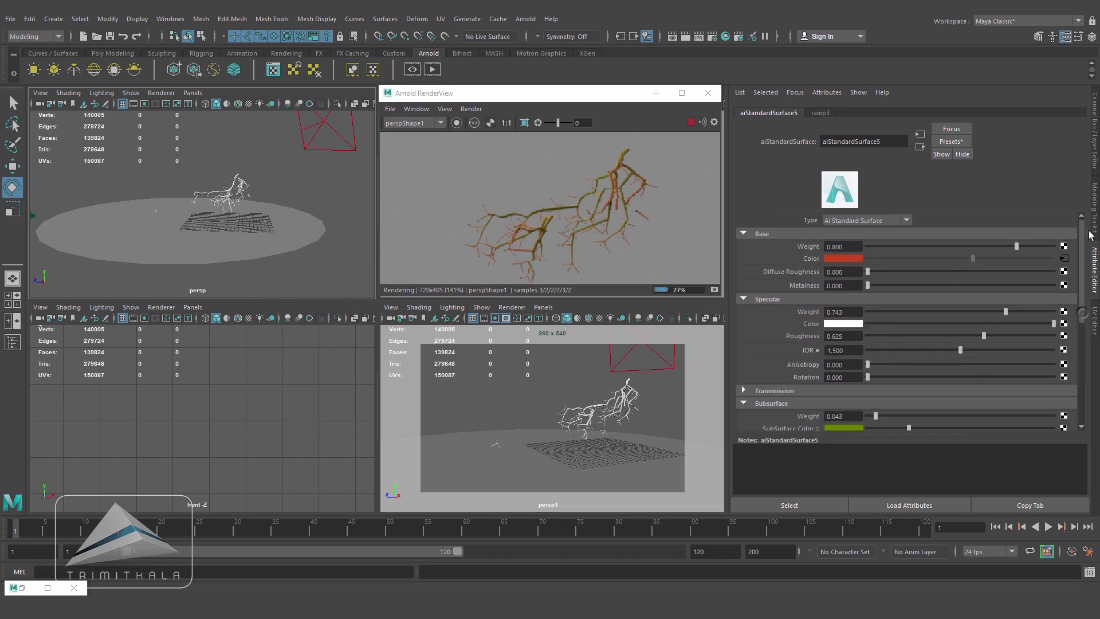
pyautogui.hotkey('ctrl', 's')
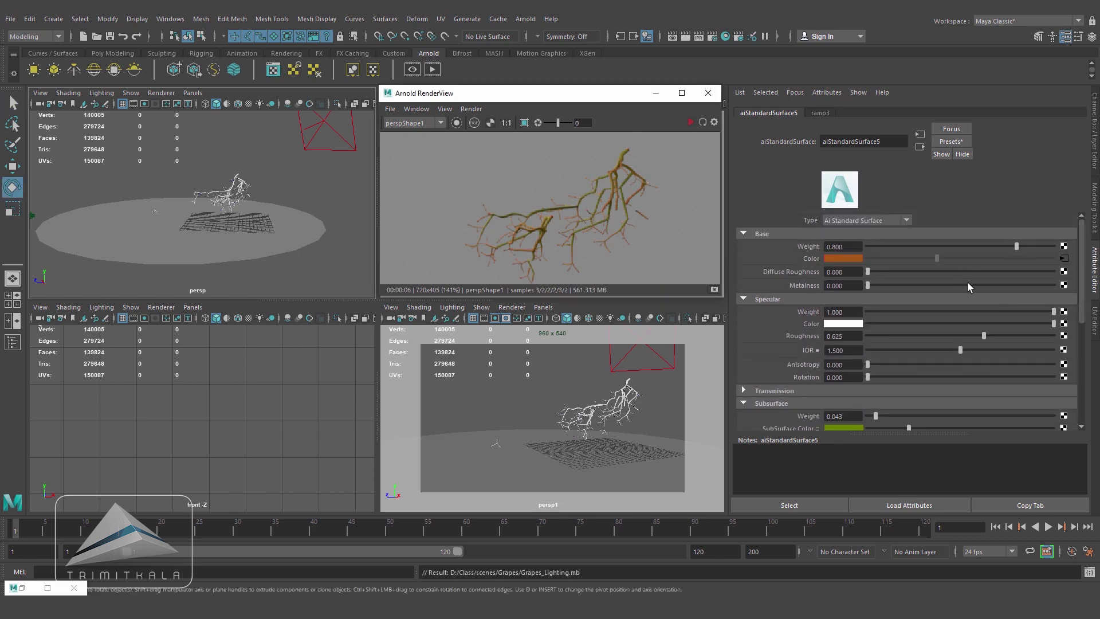
# Show the Bowl and Grapes display layers, restart the Arnold render, and frame the whole rendered image
pyautogui.click(1094, 123)
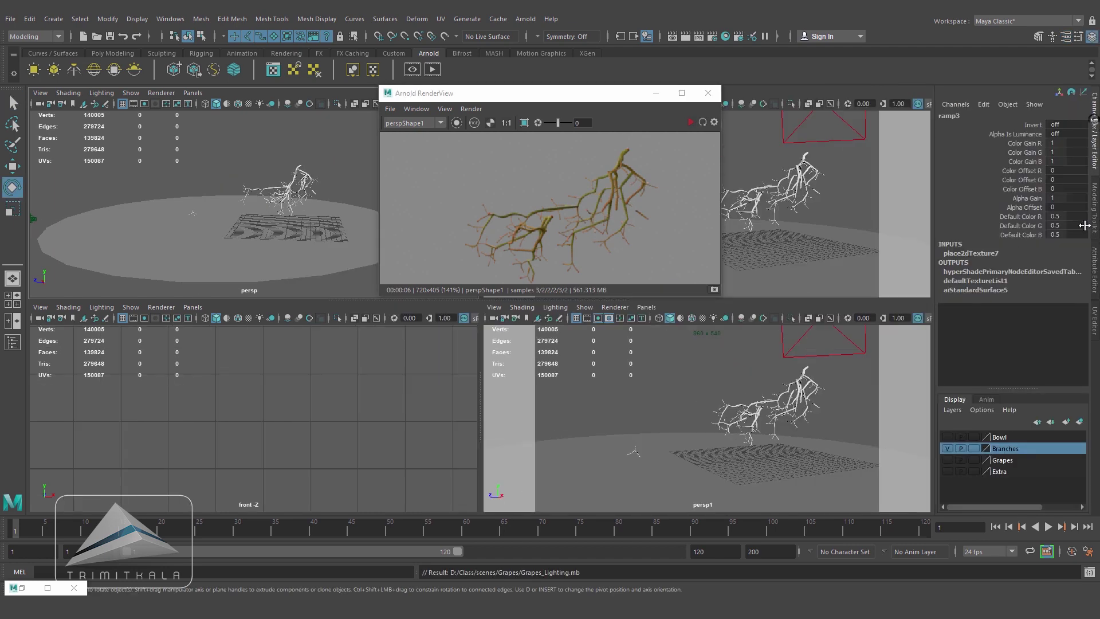
pyautogui.click(946, 437)
pyautogui.click(946, 460)
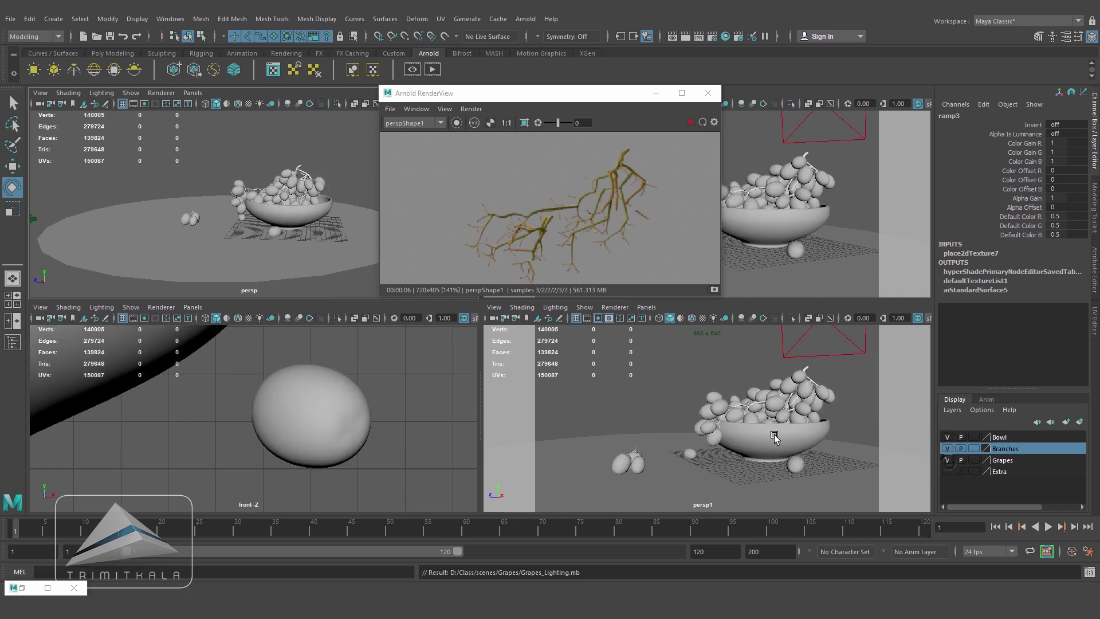
pyautogui.click(690, 123)
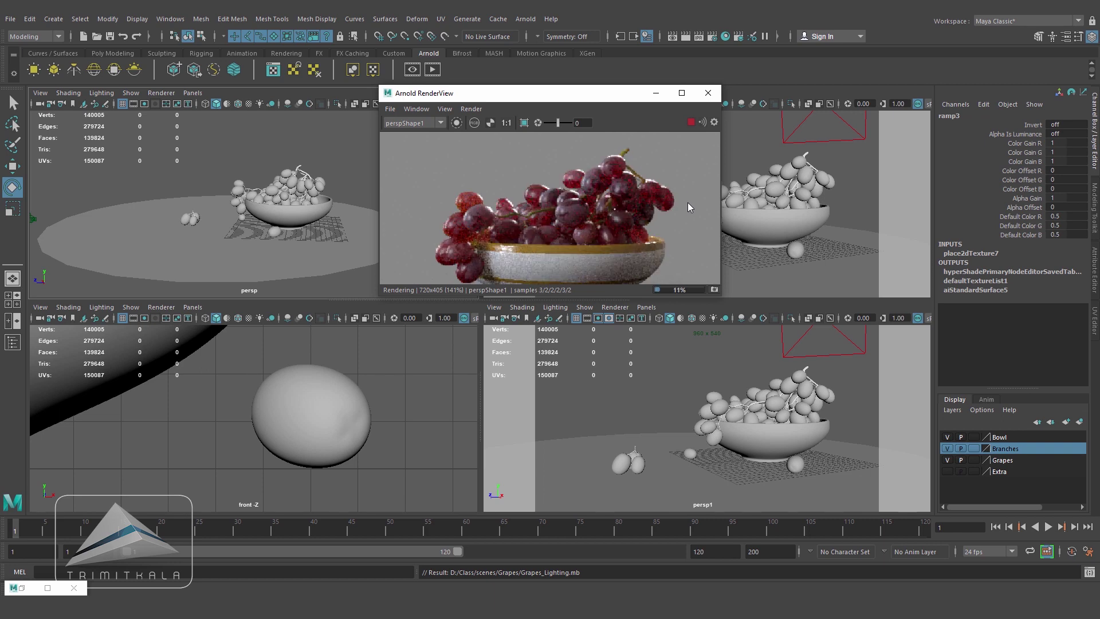
pyautogui.scroll(-2, 689, 201)
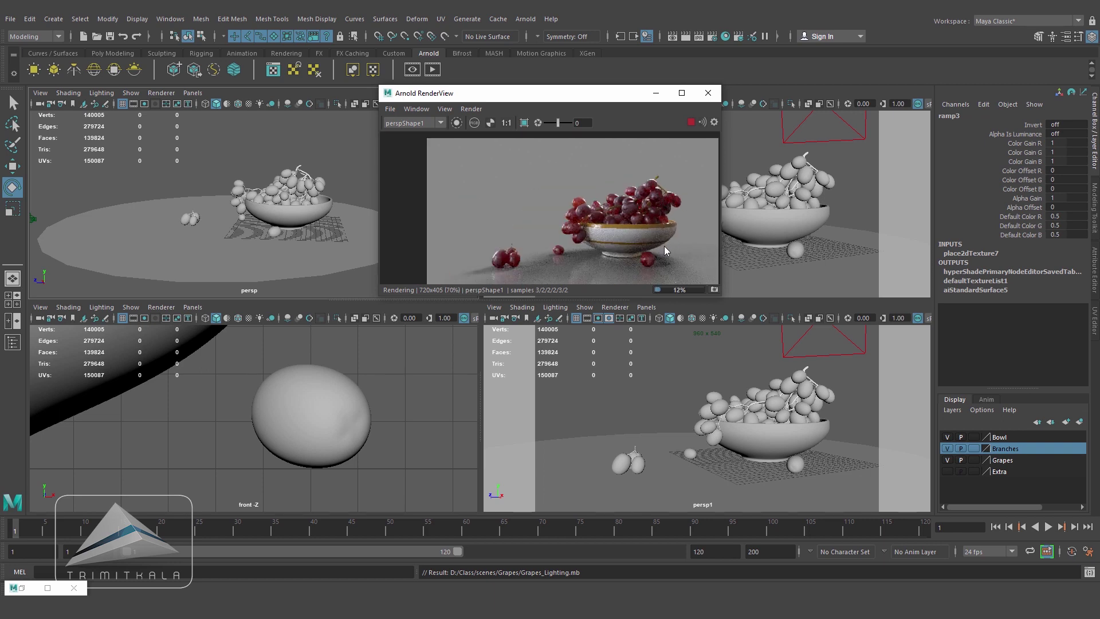
pyautogui.moveTo(662, 246); pyautogui.dragTo(630, 231, button='middle')
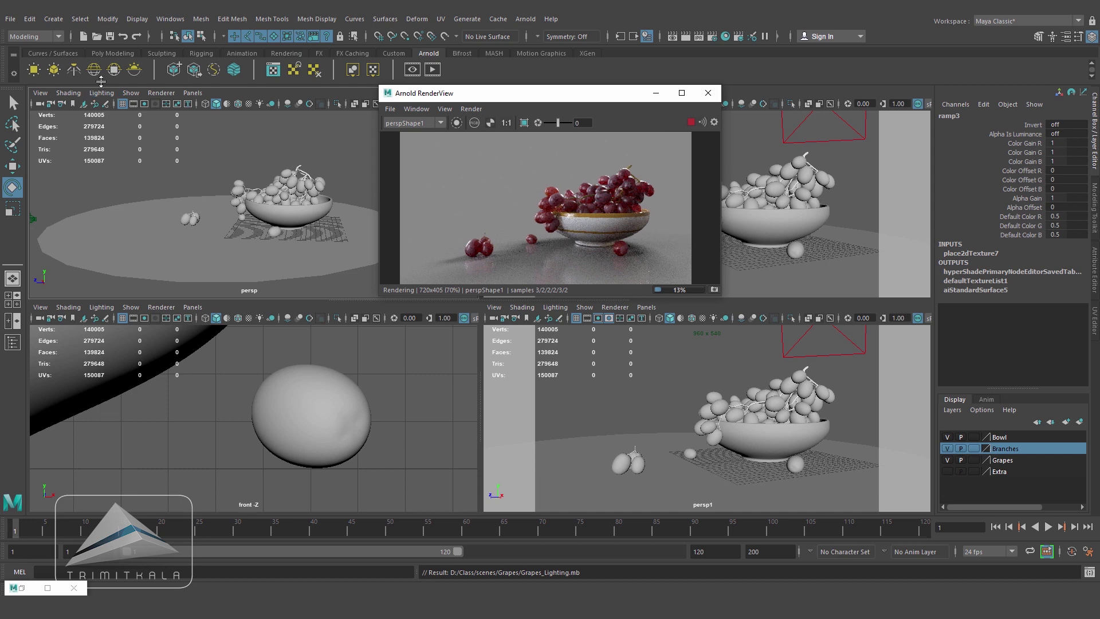
# Select aiSkyDomeLight2 in the Outliner and raise its Intensity, trying 1.5 before settling on 2.5
pyautogui.click(170, 19)
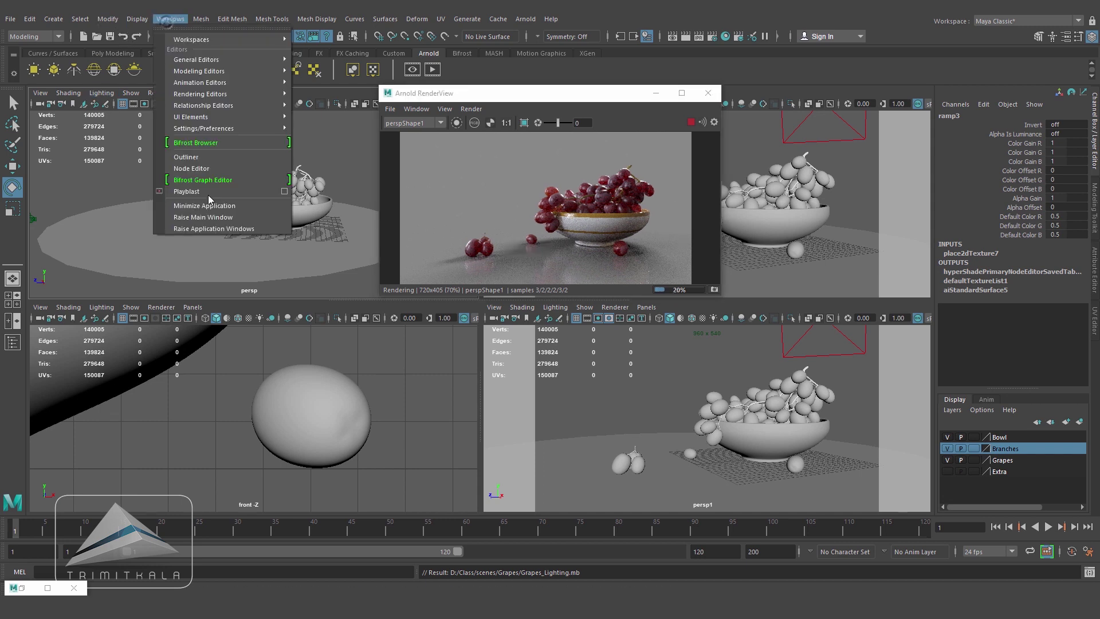
pyautogui.click(212, 165)
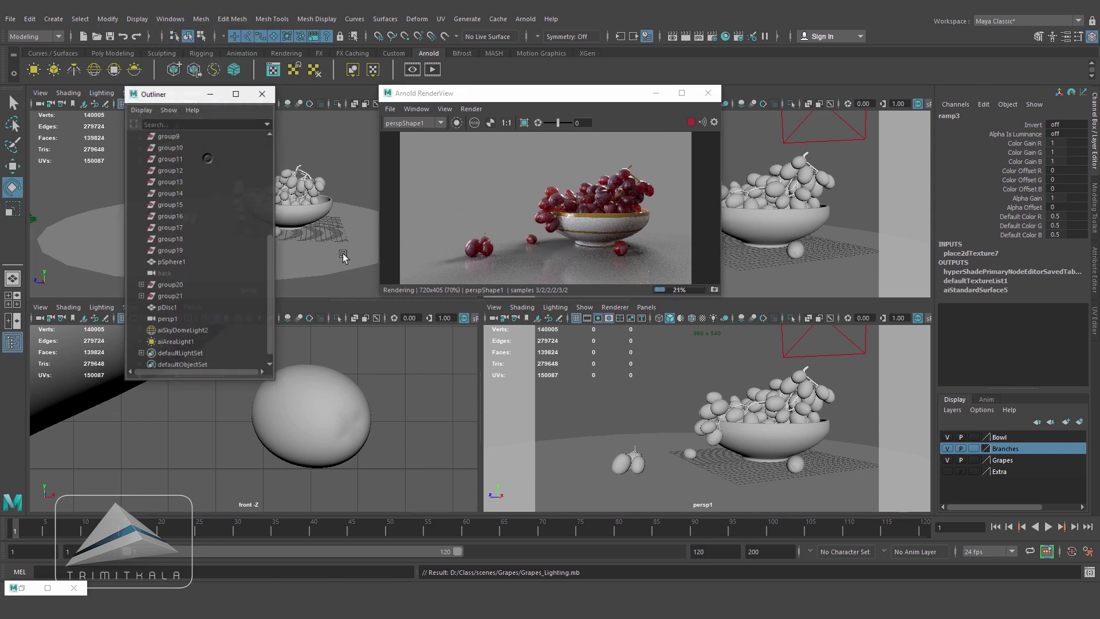
pyautogui.click(189, 331)
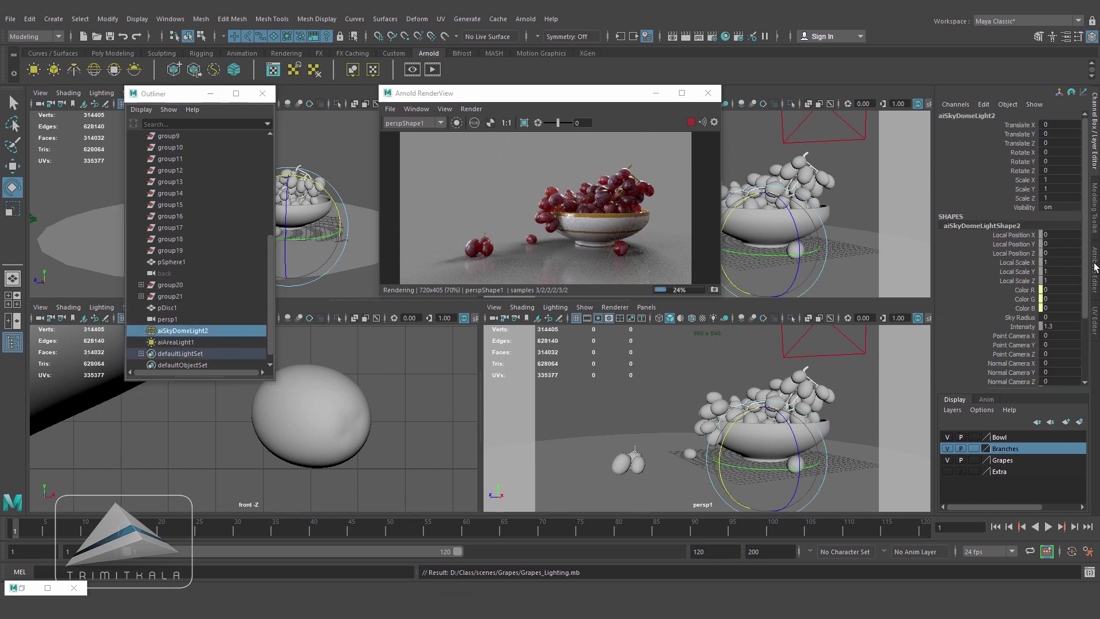
pyautogui.click(1094, 265)
pyautogui.doubleClick(852, 245)
pyautogui.write('1.300')
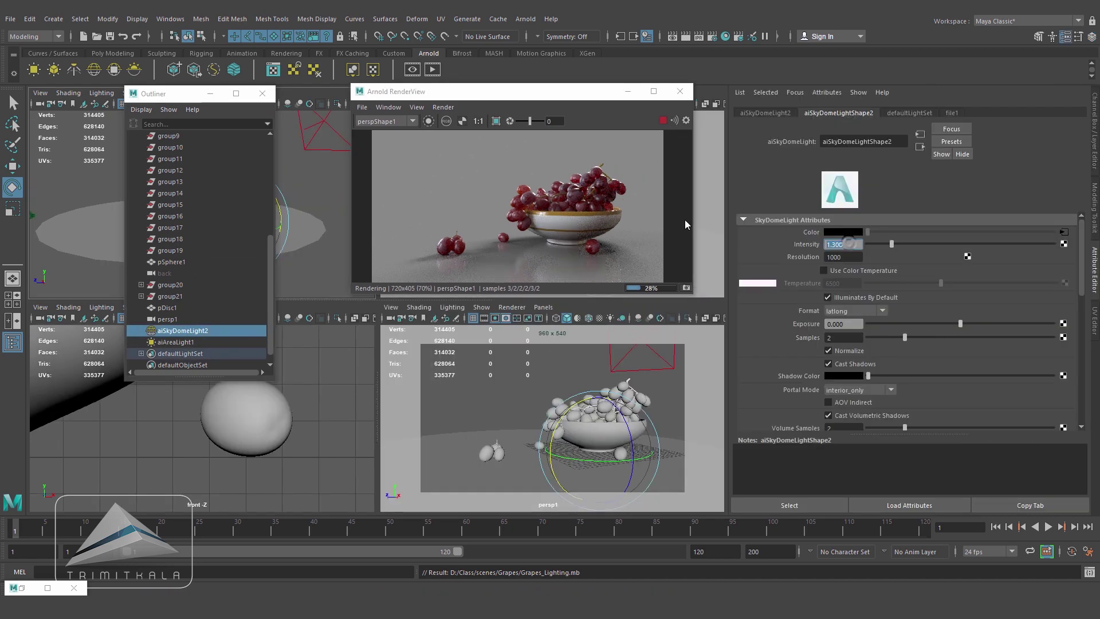
pyautogui.press('Return')
pyautogui.write('.3')
pyautogui.press('Return')
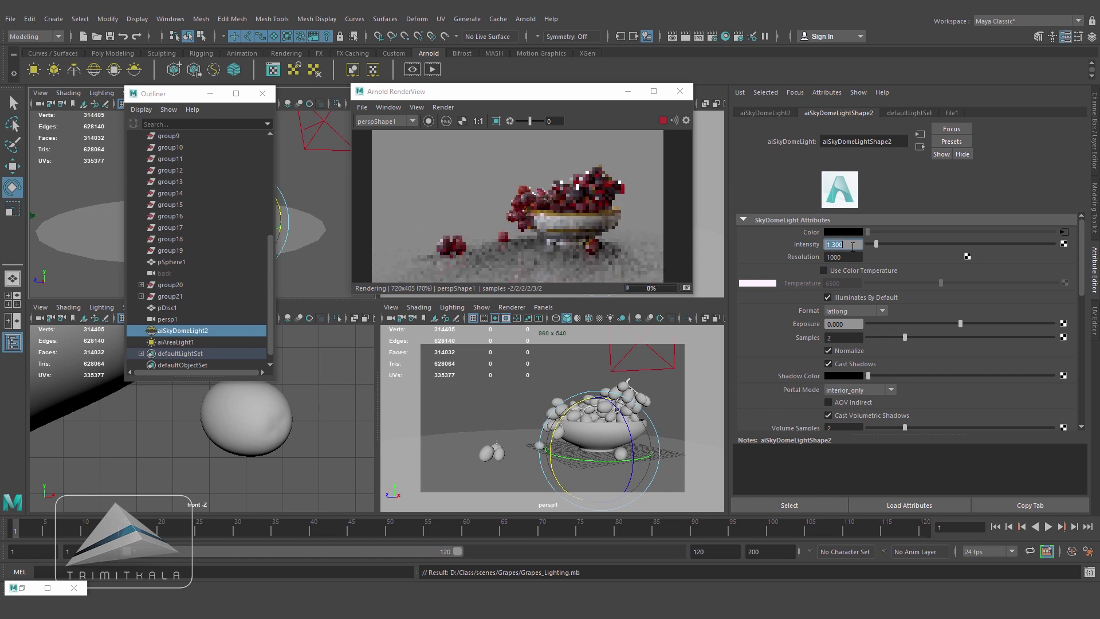
pyautogui.write('1.5')
pyautogui.press('Return')
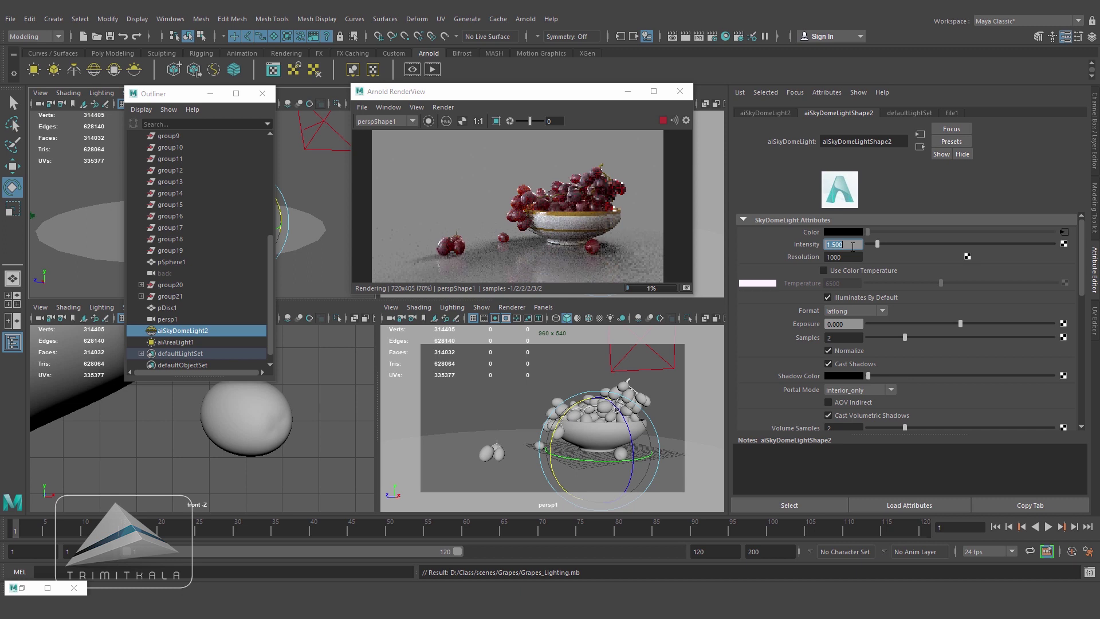
pyautogui.write('2.5')
pyautogui.press('Return')
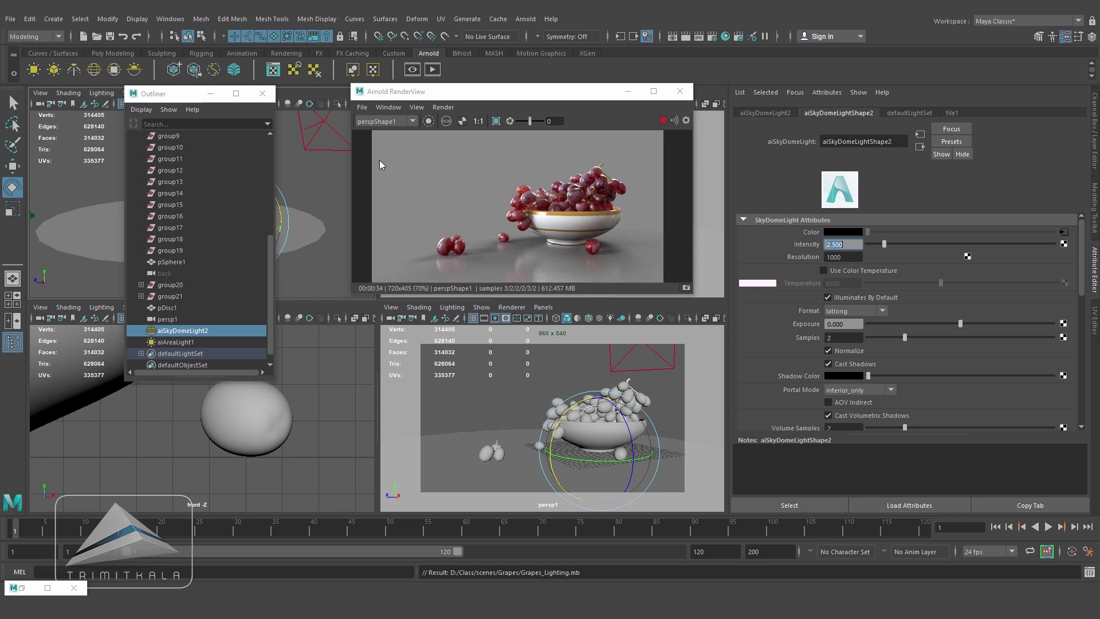
# Select the area light above the bowl and set its Exposure to 15
pyautogui.click(686, 375)
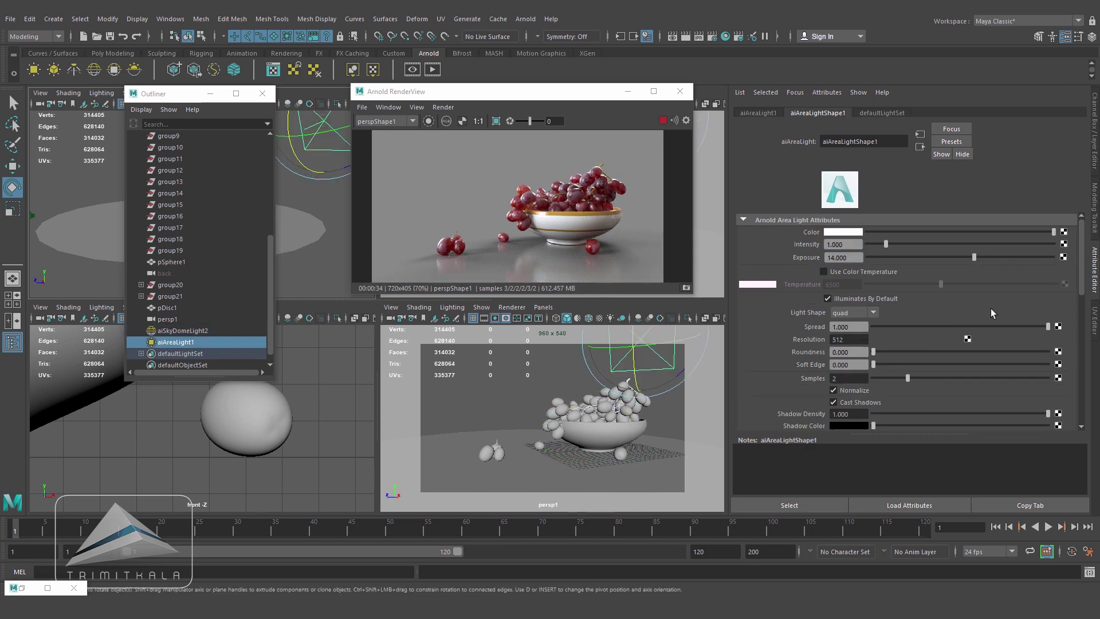
pyautogui.doubleClick(857, 257)
pyautogui.write('15')
pyautogui.press('Return')
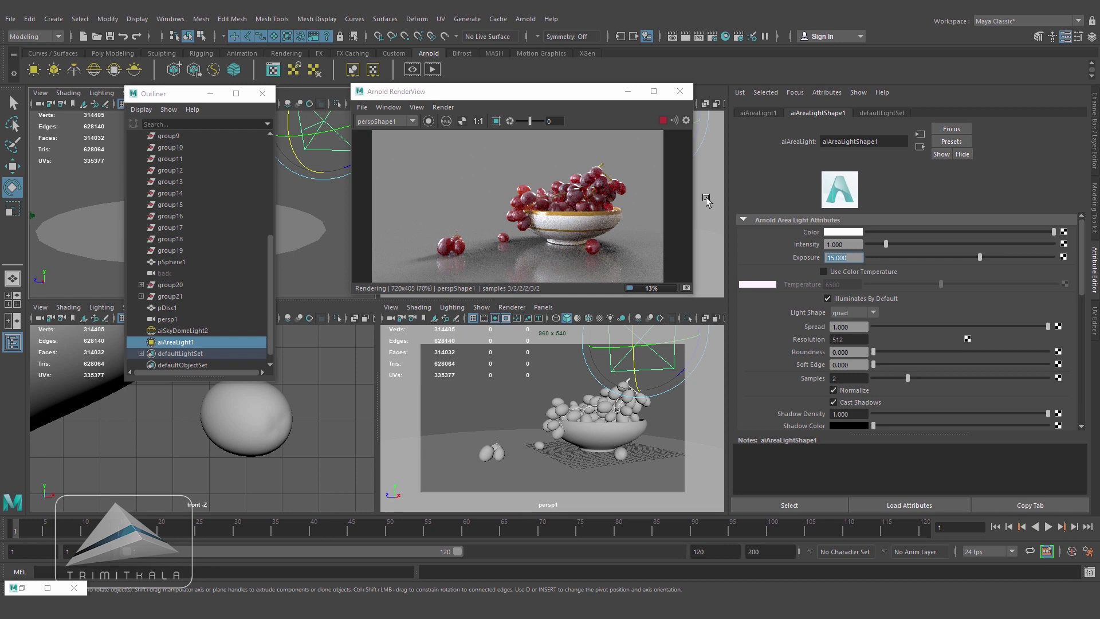
# Lighten the Arnold RenderView background color to #606060 in its display settings, and hide those settings
pyautogui.click(686, 121)
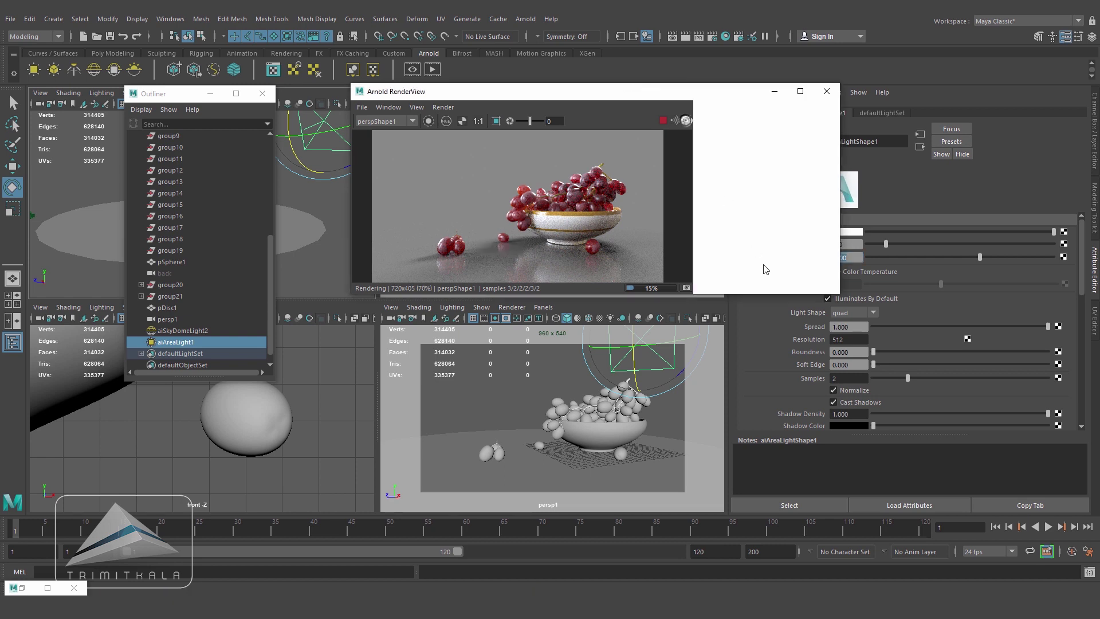
pyautogui.click(747, 249)
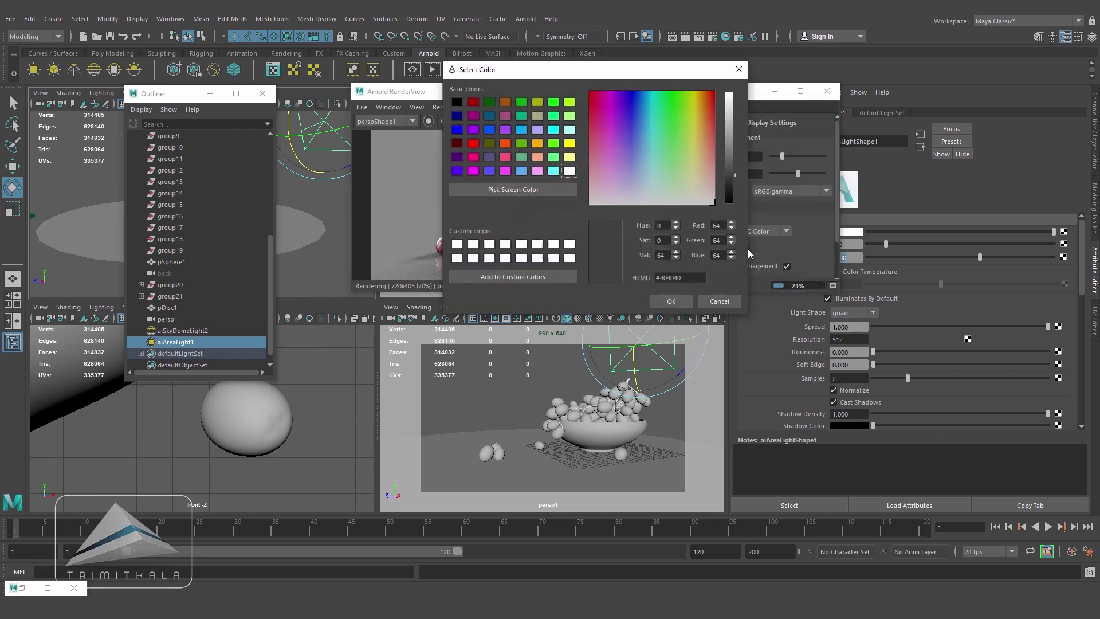
pyautogui.moveTo(733, 170); pyautogui.dragTo(729, 162)
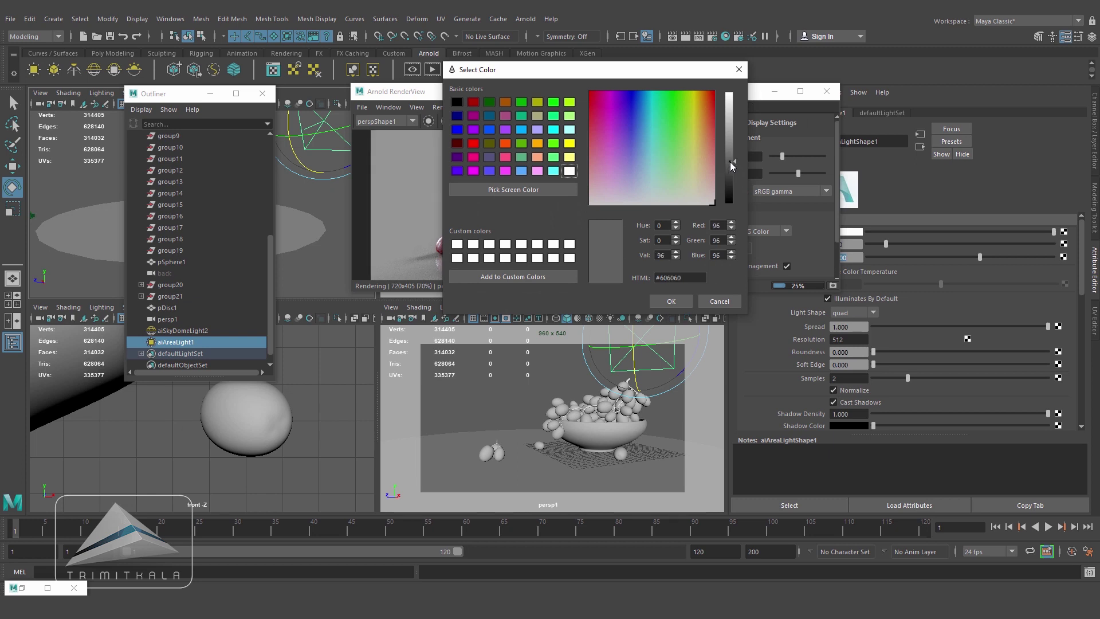
pyautogui.click(686, 299)
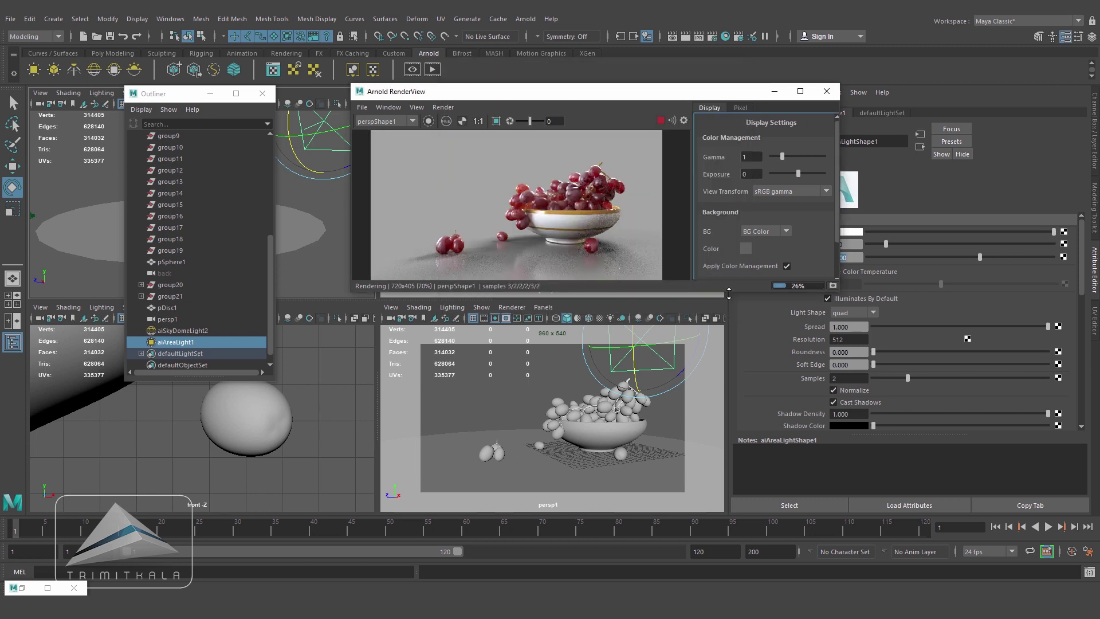
pyautogui.click(684, 120)
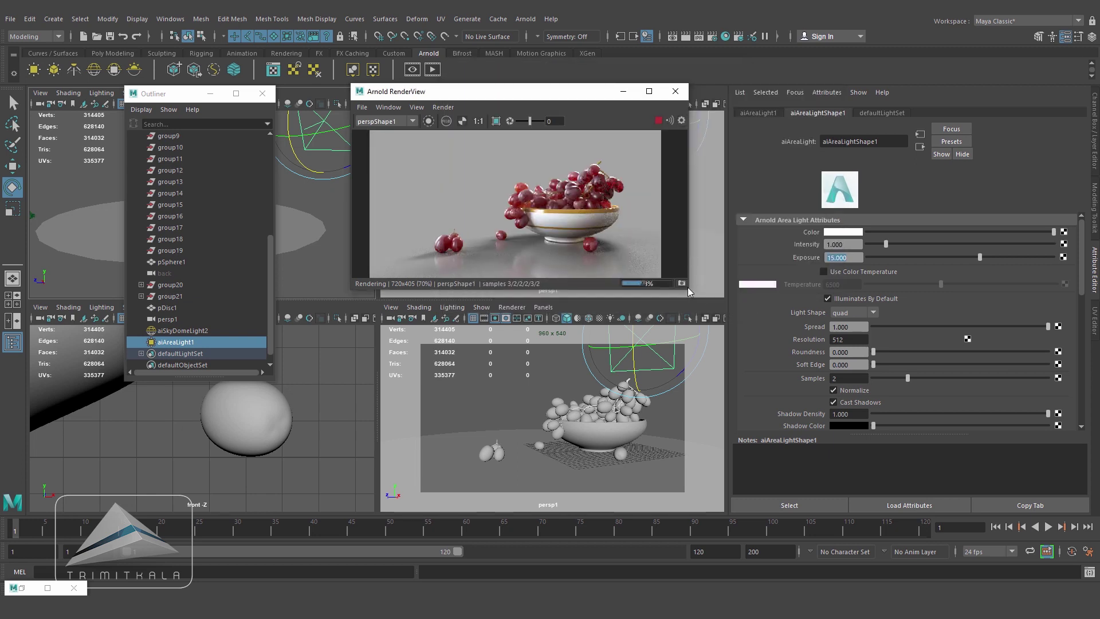
# Enlarge the Arnold RenderView and set its test resolution to the full 960x540
pyautogui.moveTo(691, 292); pyautogui.dragTo(975, 494)
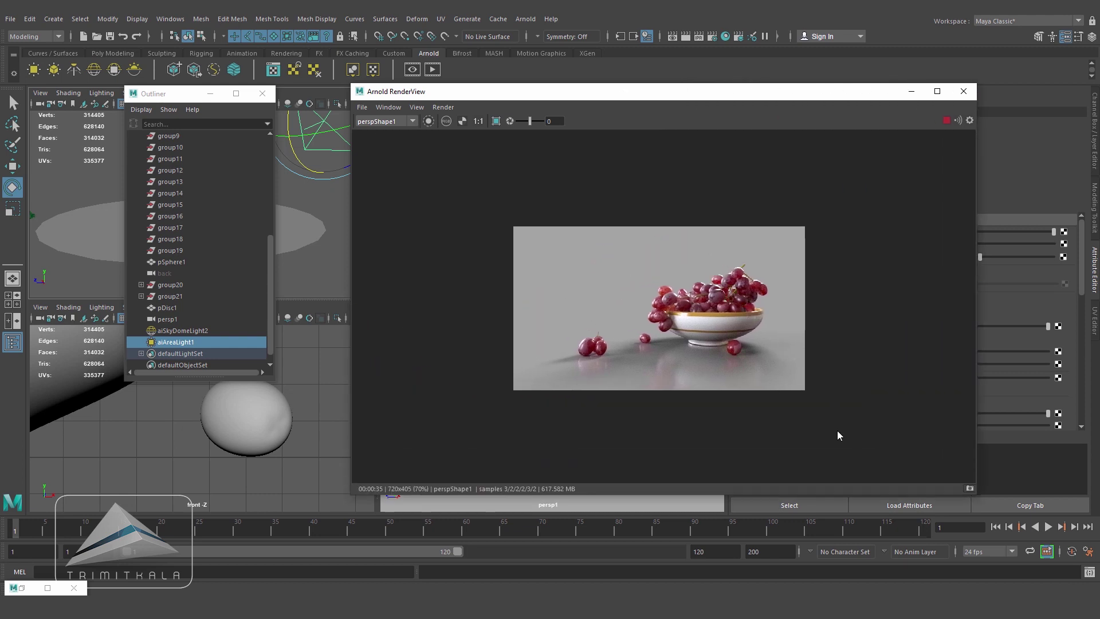
pyautogui.scroll(2, 741, 331)
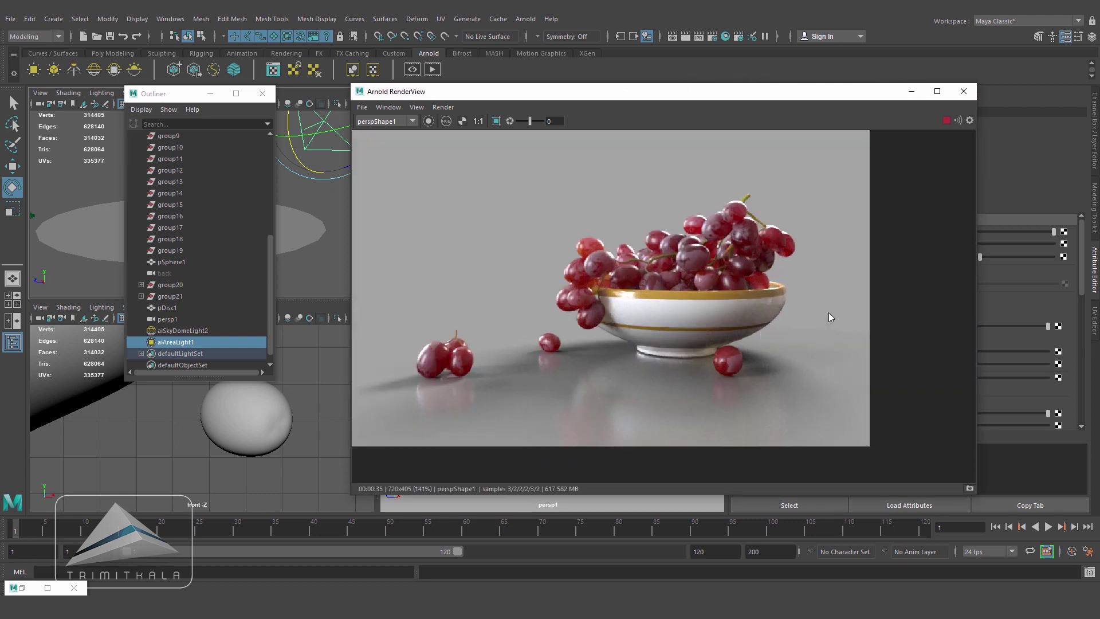
pyautogui.scroll(2, 828, 312)
pyautogui.click(420, 109)
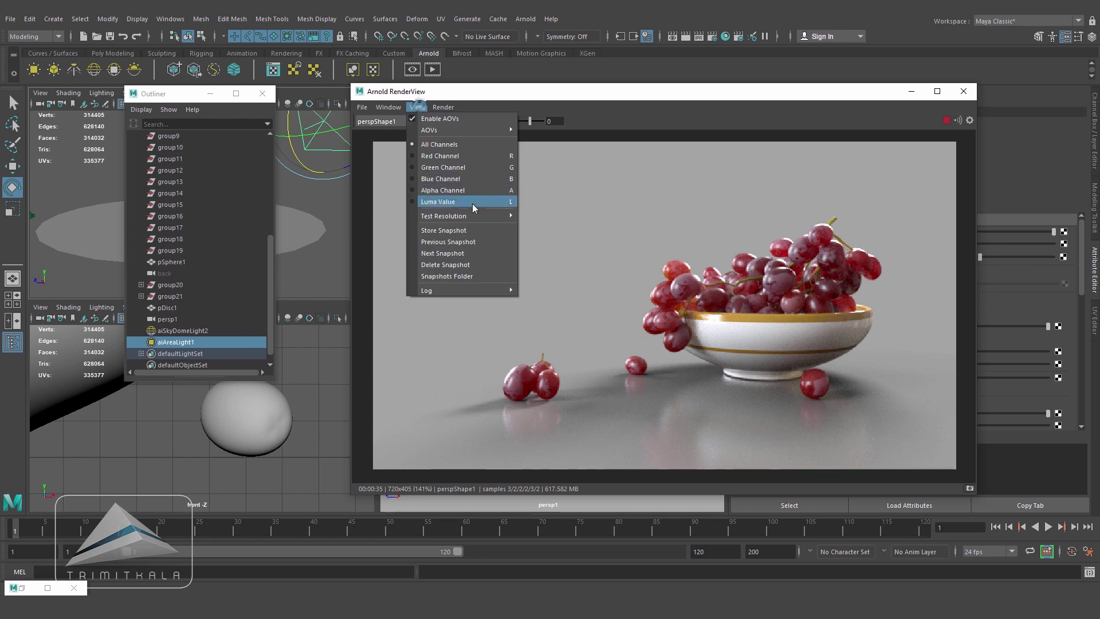
pyautogui.moveTo(473, 215)
pyautogui.click(567, 275)
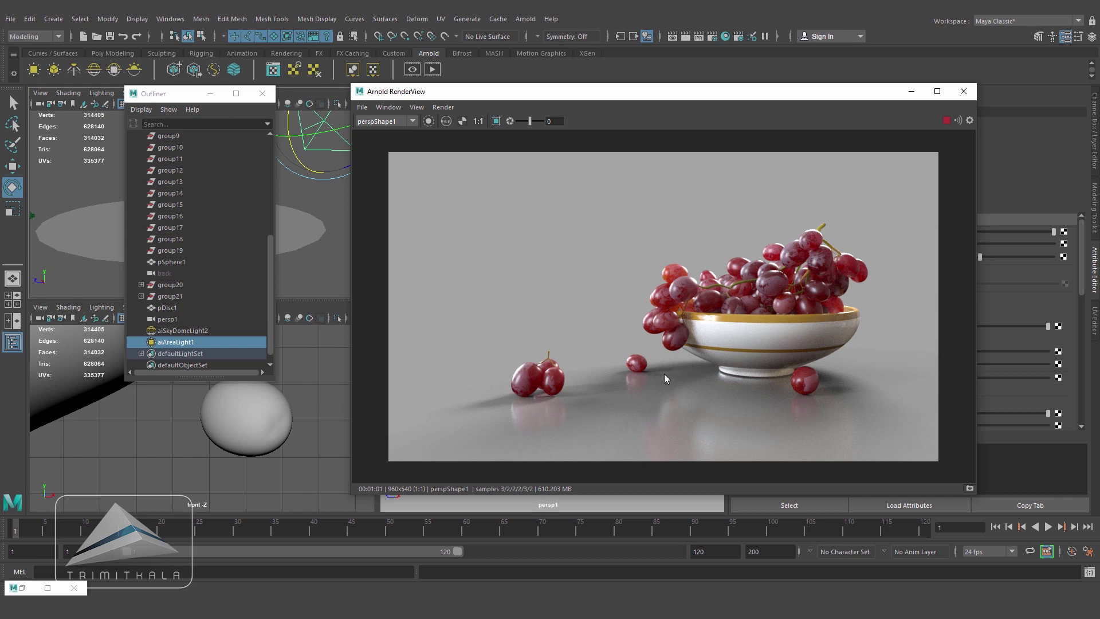
# In the Arnold render settings, set the sampling to SSS 4, Camera (AA) 4 and Volume Indirect 0
pyautogui.click(713, 36)
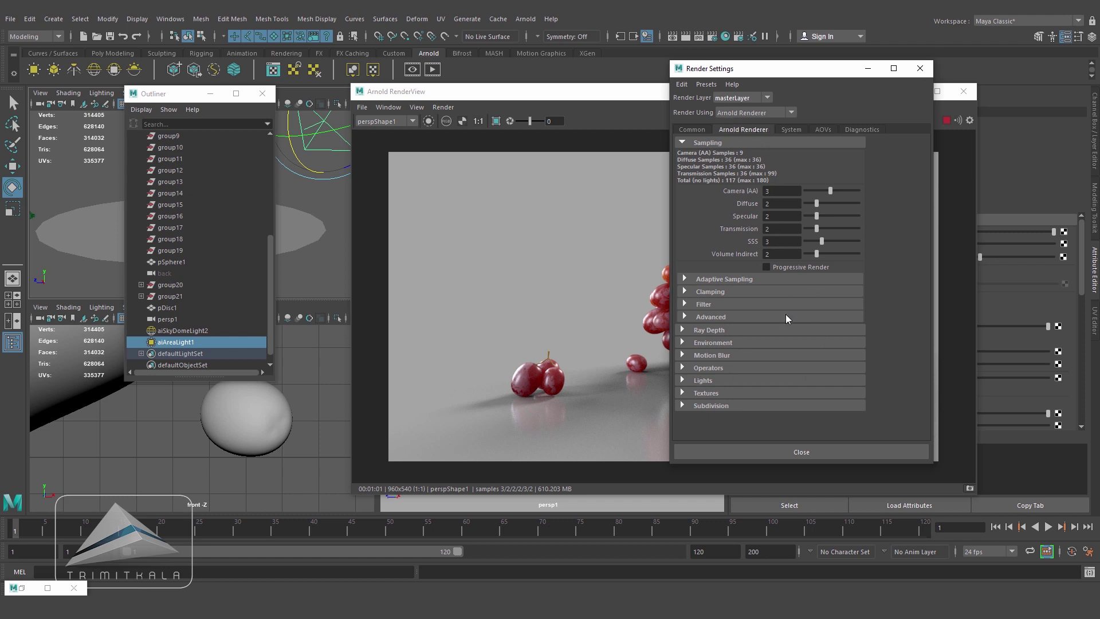
pyautogui.doubleClick(786, 241)
pyautogui.write('4')
pyautogui.press('Return')
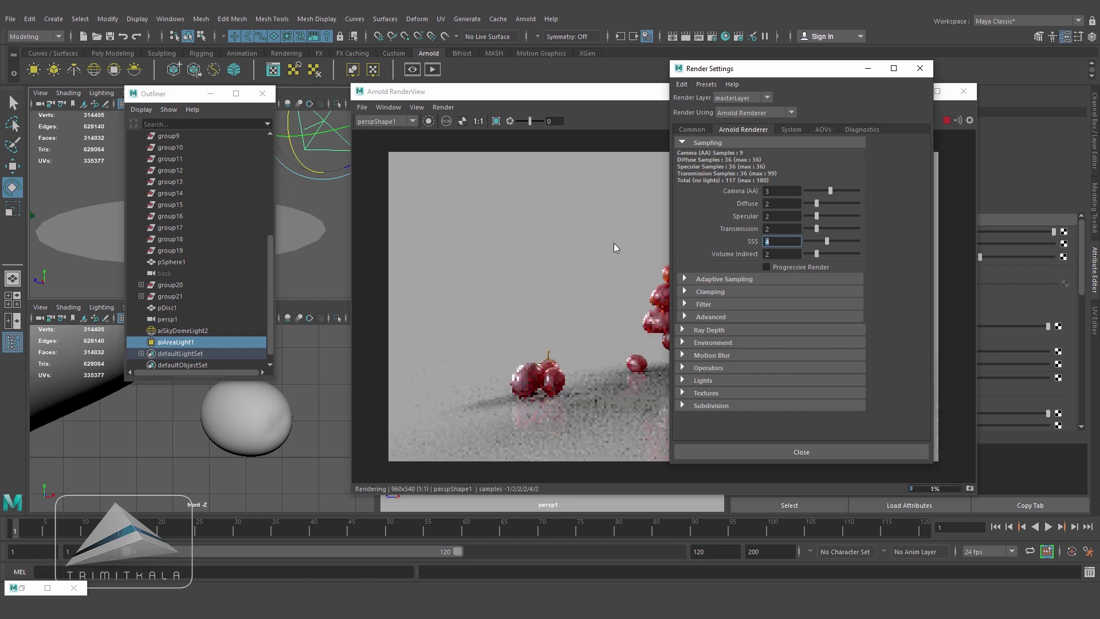
pyautogui.click(777, 189)
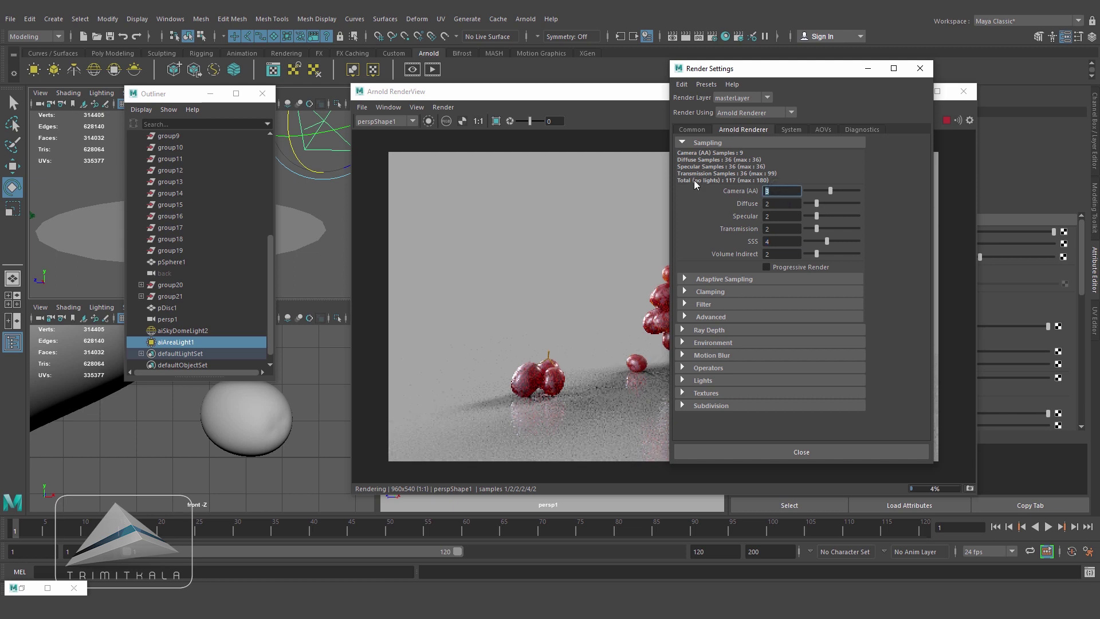
pyautogui.write('4')
pyautogui.press('Return')
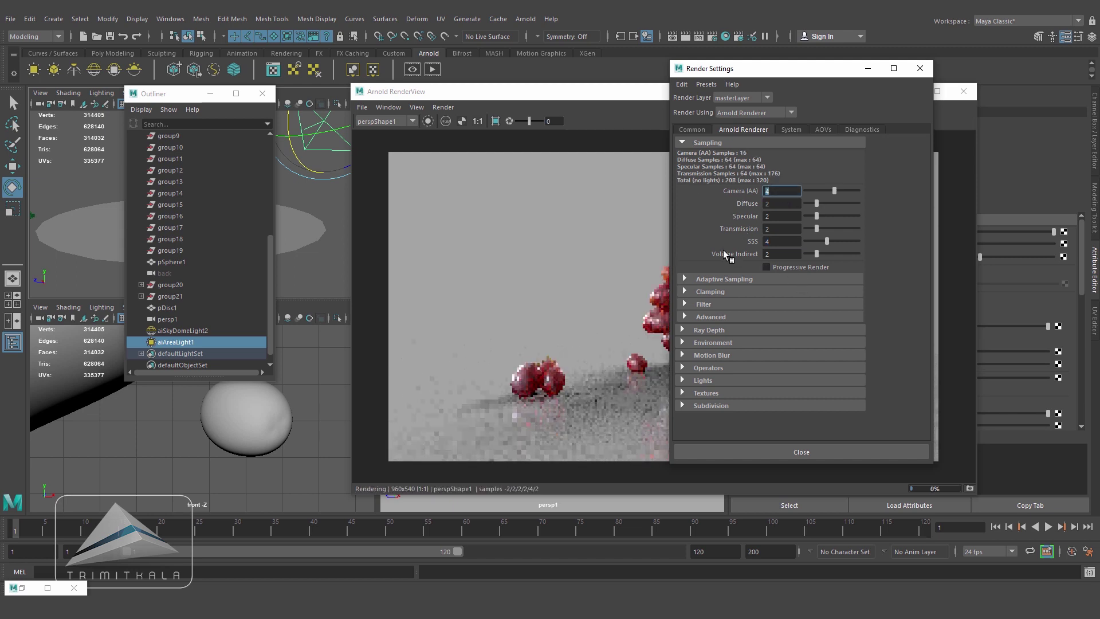
pyautogui.click(779, 254)
pyautogui.write('0')
pyautogui.press('Return')
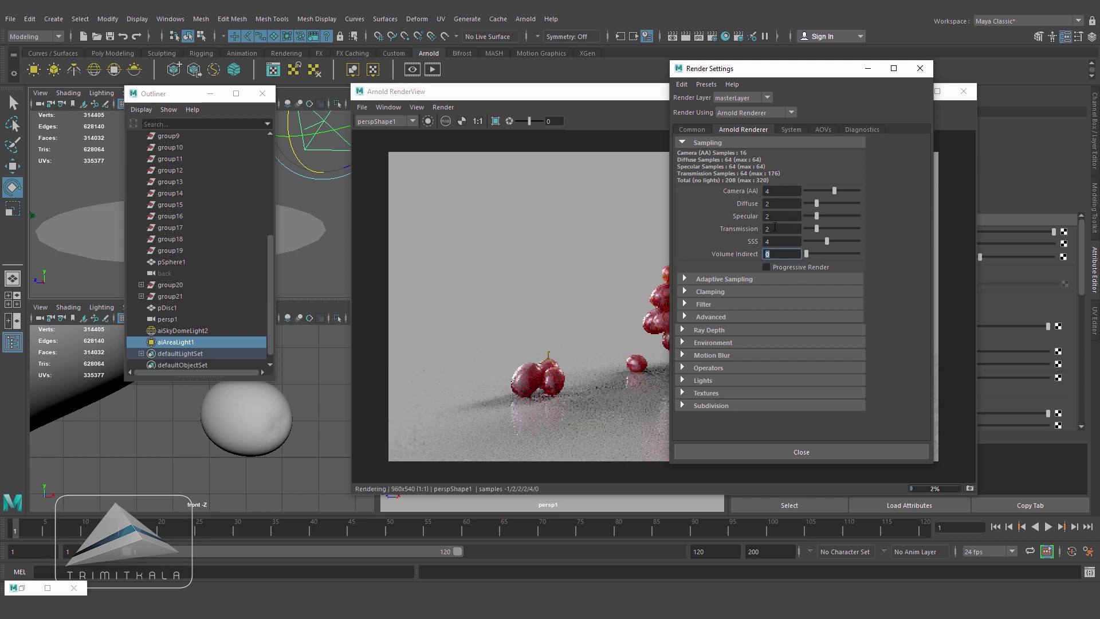
# Move the render settings aside from the render and try Camera (AA) samples at 5
pyautogui.moveTo(771, 73); pyautogui.dragTo(829, 70)
pyautogui.click(831, 183)
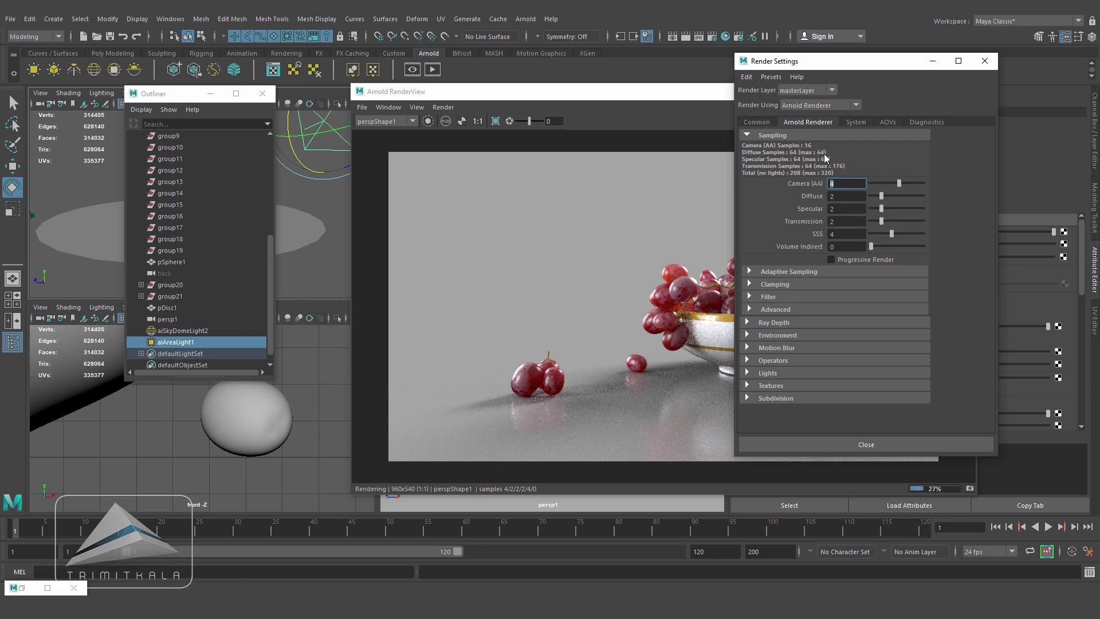
pyautogui.click(847, 184)
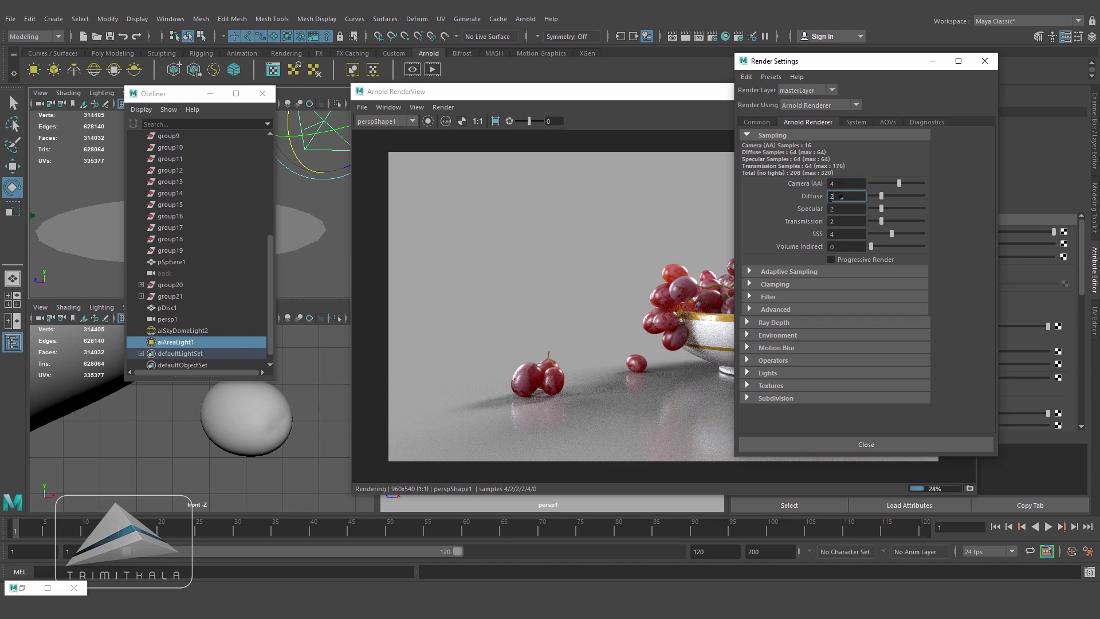
pyautogui.click(835, 183)
pyautogui.write('5')
pyautogui.press('Return')
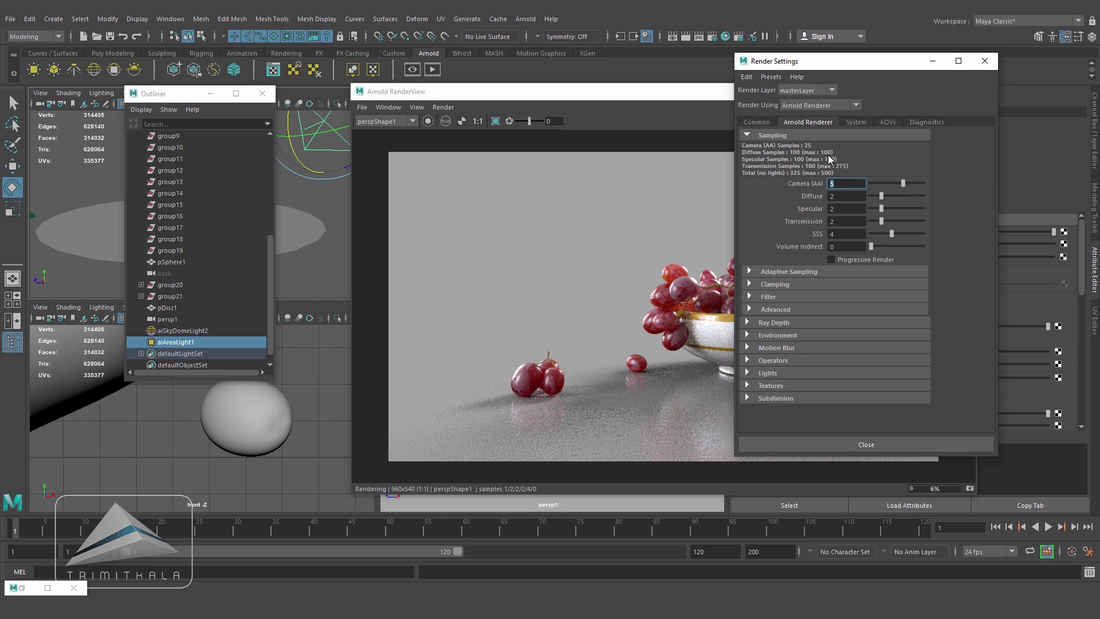
# Try Diffuse samples at 4 to compare the noise in the render
pyautogui.moveTo(840, 183); pyautogui.dragTo(791, 183)
pyautogui.moveTo(834, 198); pyautogui.dragTo(791, 196)
pyautogui.click(839, 184)
pyautogui.press('Tab')
pyautogui.write('4')
pyautogui.press('Return')
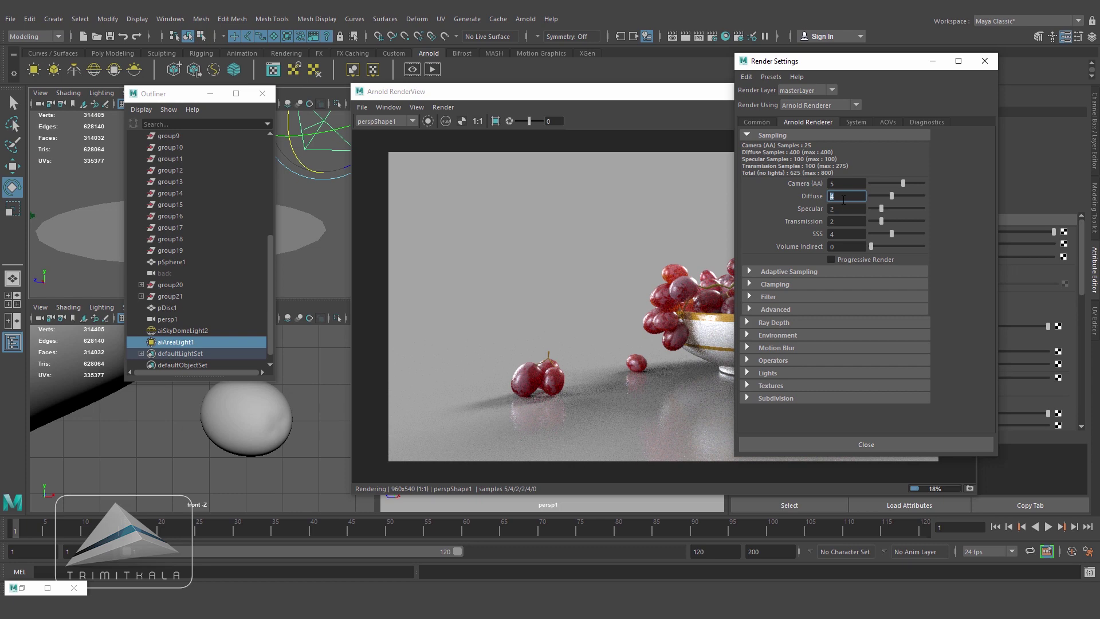
# Set Diffuse samples to 2 and Camera (AA) to 4, and close the render settings
pyautogui.write('2')
pyautogui.press('Return')
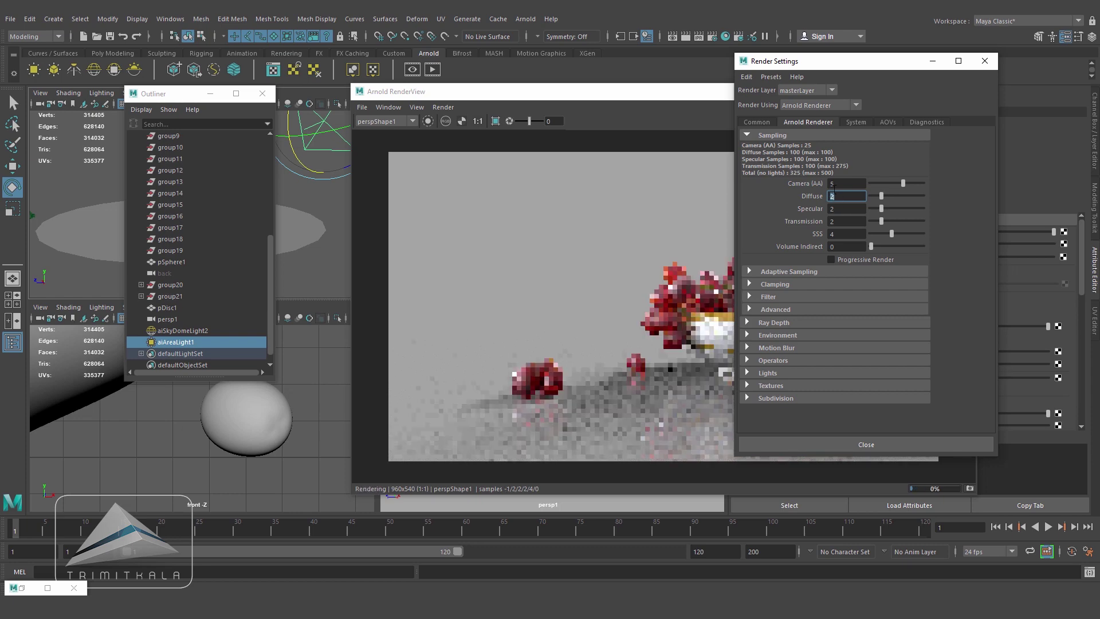
pyautogui.click(842, 184)
pyautogui.write('4')
pyautogui.press('Return')
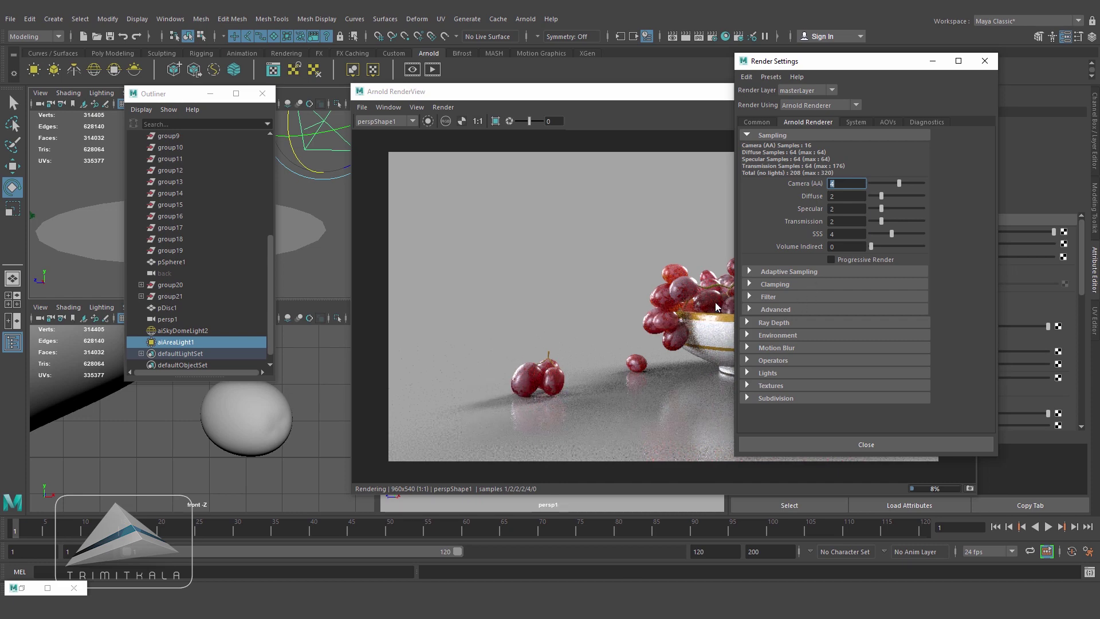
pyautogui.press('Return')
pyautogui.click(888, 442)
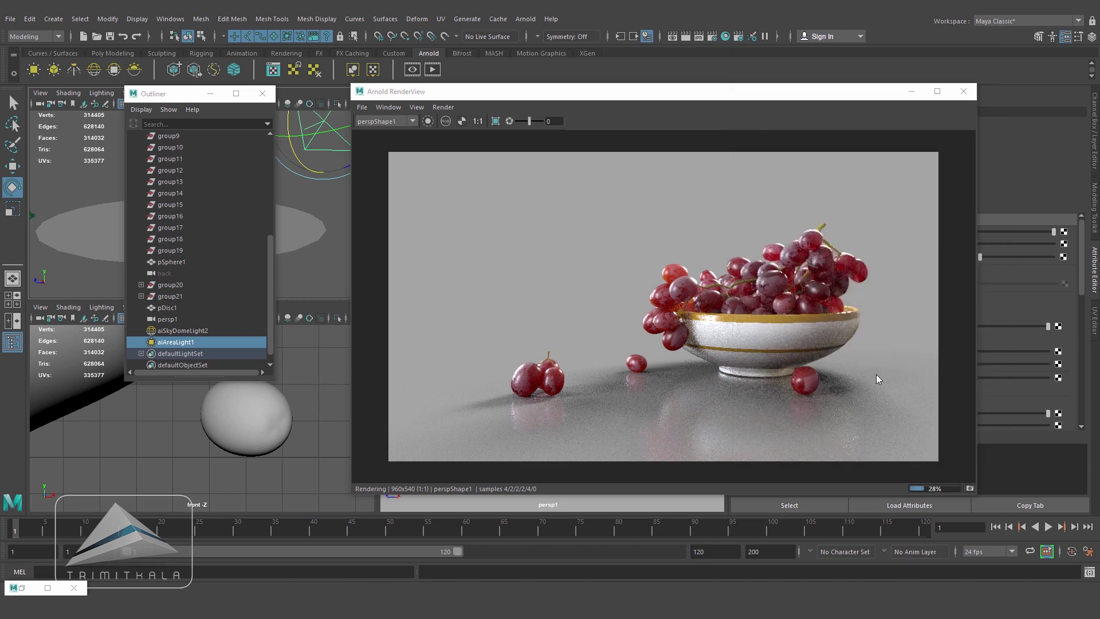